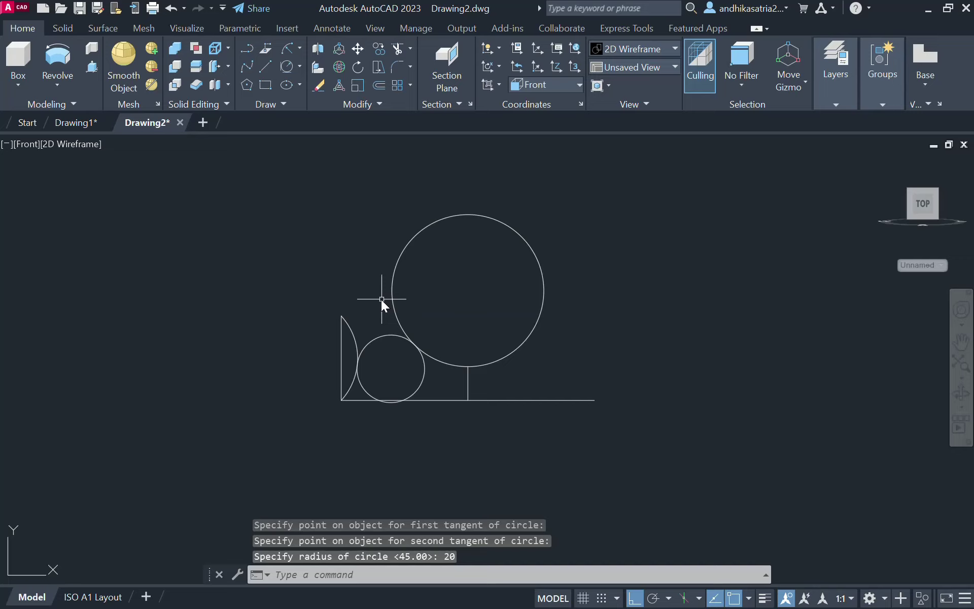
Erase the small circle between the arc and the large circle and check the Part 1 radii in the exercise PDF
click(382, 337)
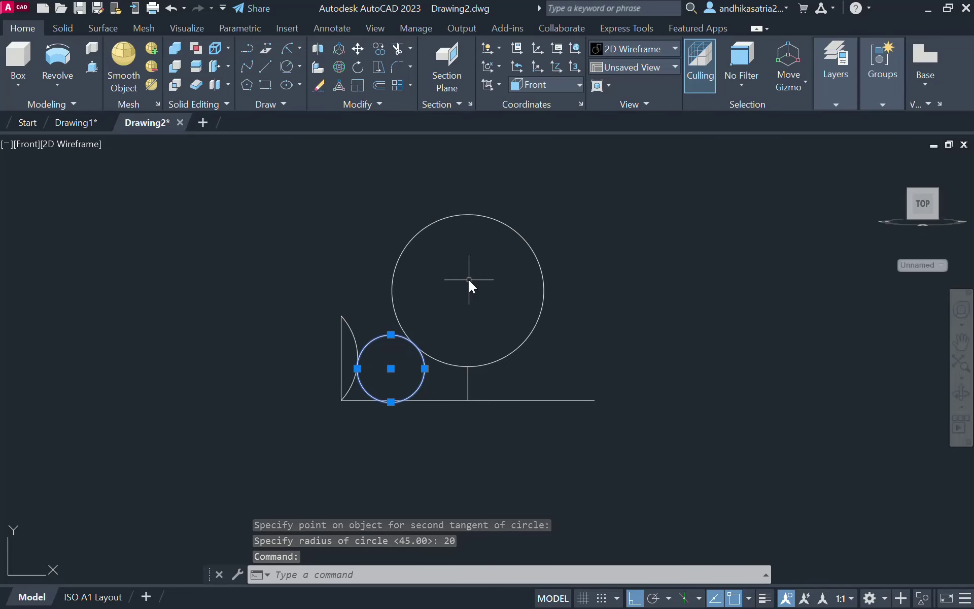
key(Delete)
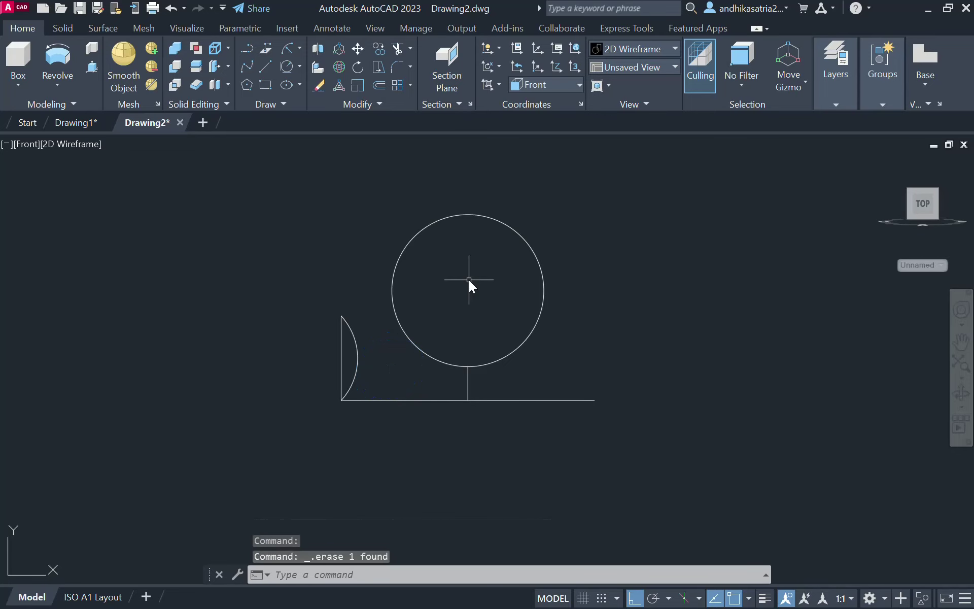
key(alt+Tab)
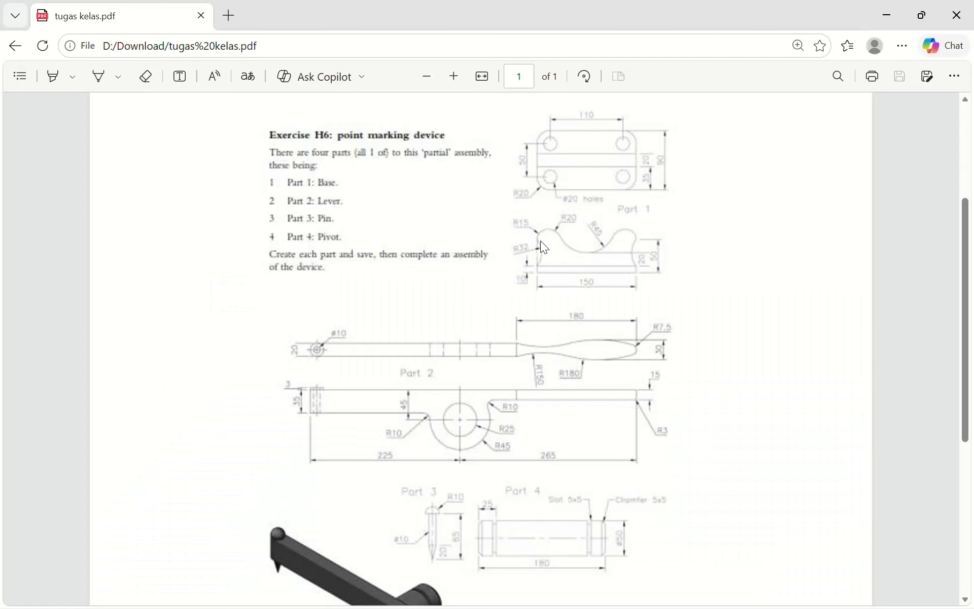
key(alt+Tab)
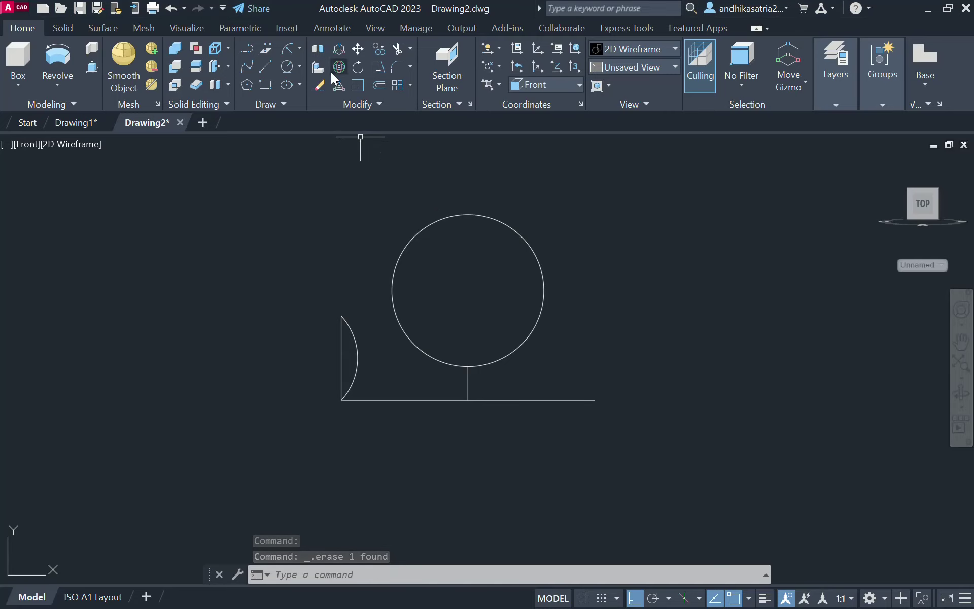
Draw a circle of radius 15 centred on the upper endpoint of the side arc
click(304, 66)
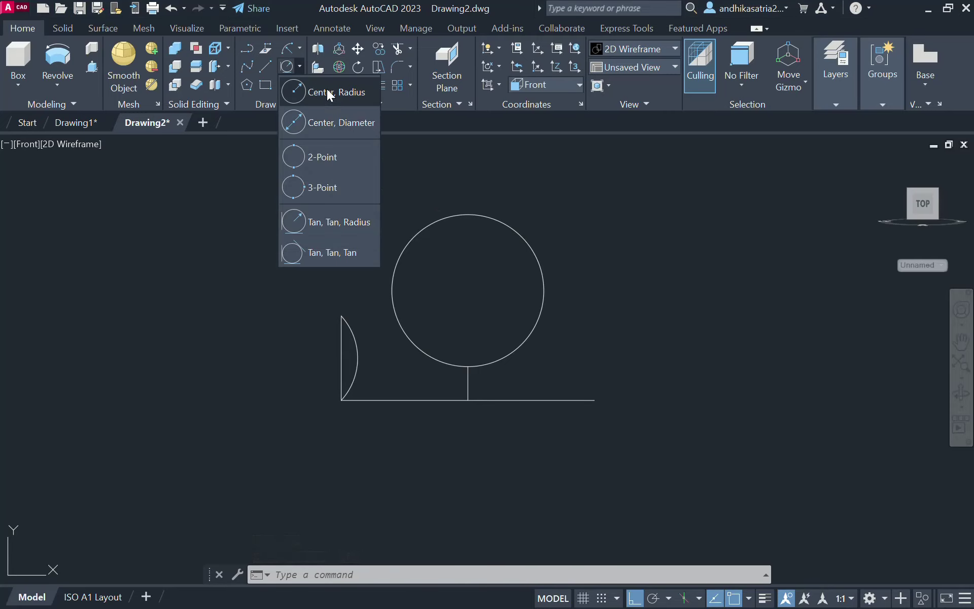
click(327, 89)
click(343, 316)
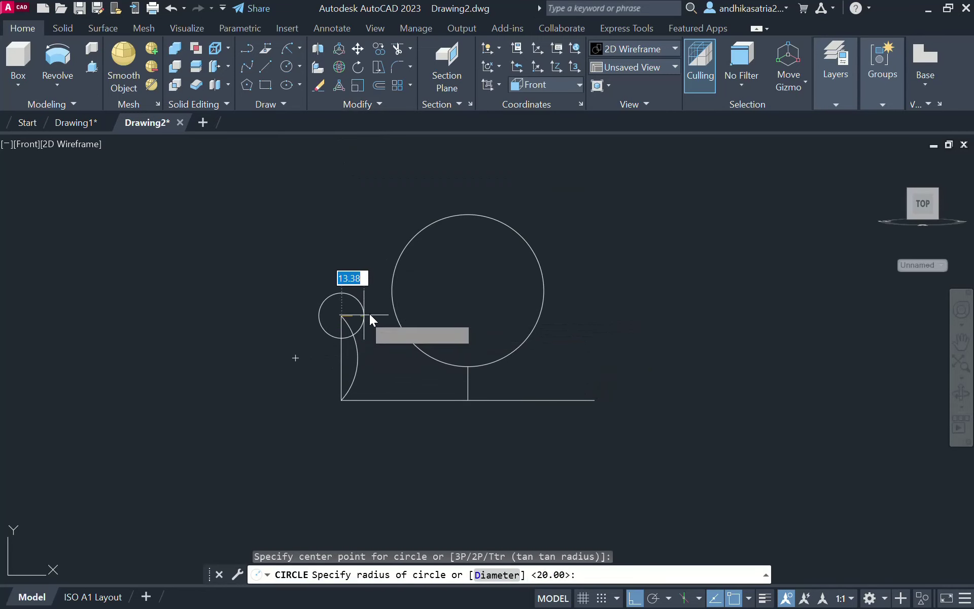
text(15)
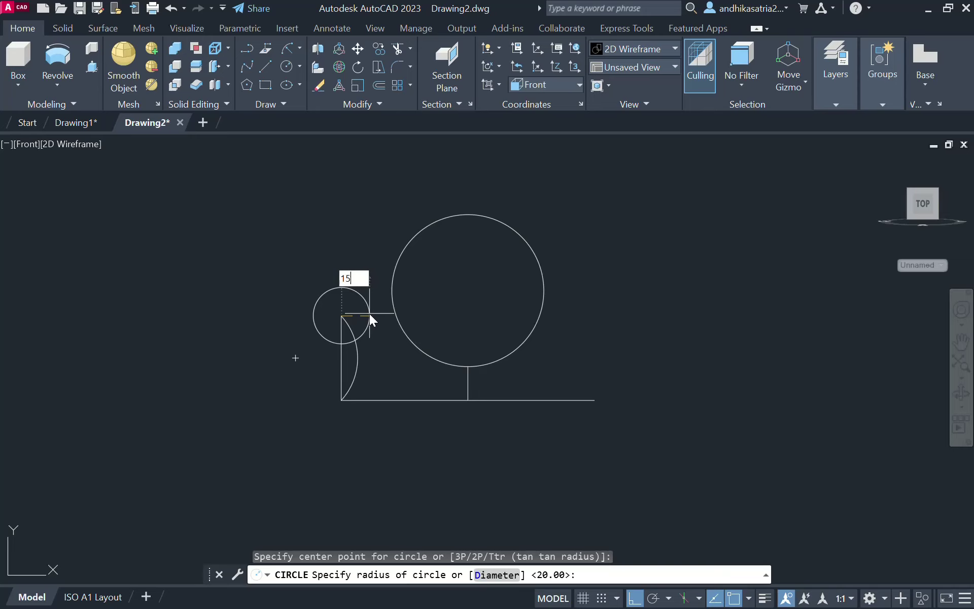
key(Return)
Move the radius 15 circle 15 units horizontally so its left quadrant sits on the arc's upper endpoint
click(369, 313)
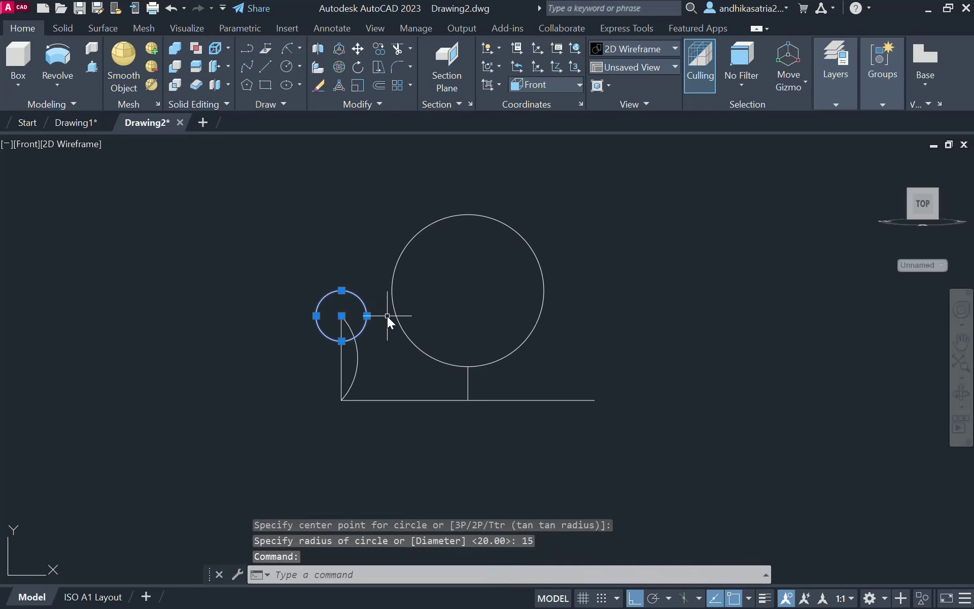
text(M)
key(Return)
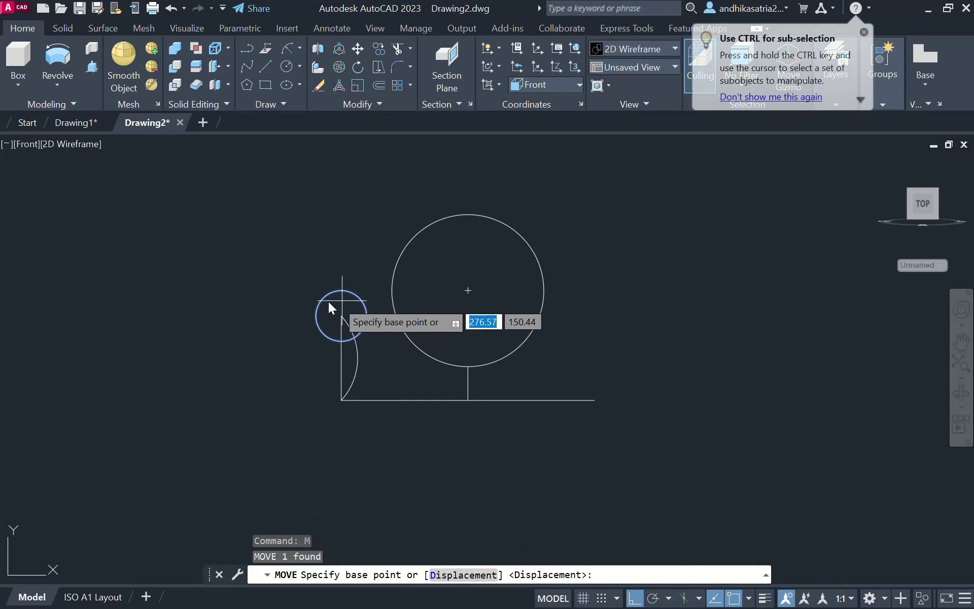
click(341, 316)
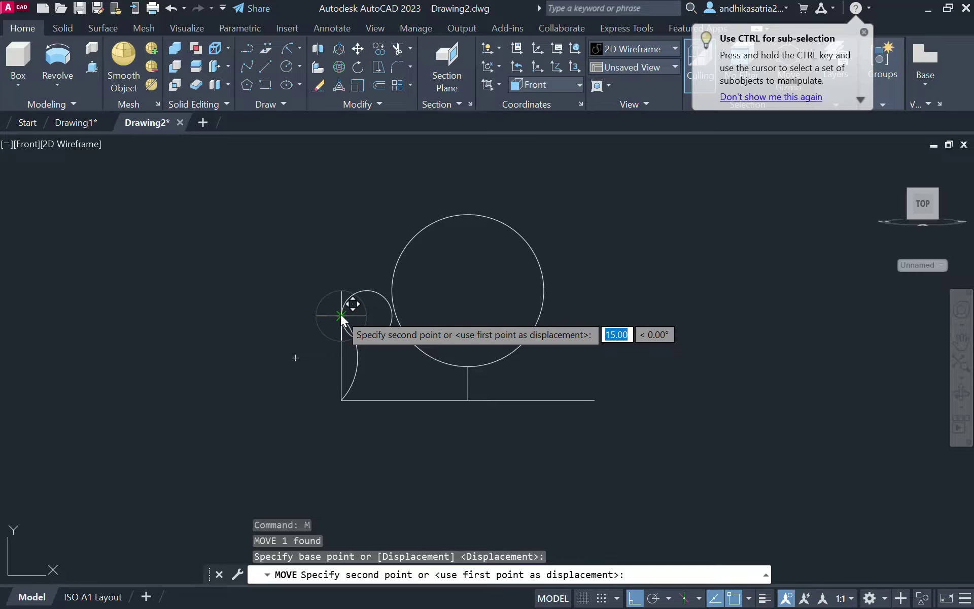
click(340, 314)
key(Escape)
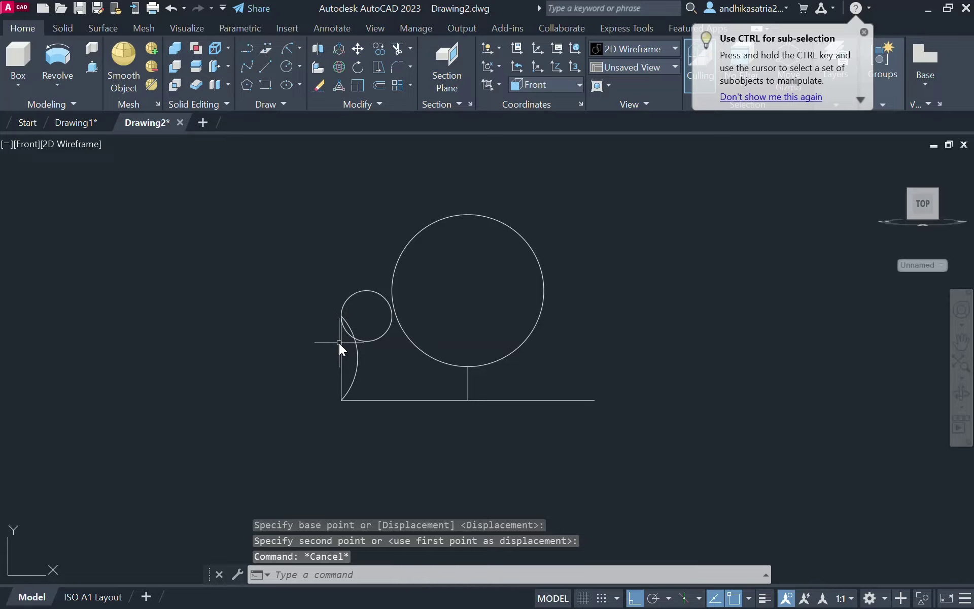
Erase the vertical line closing the side arc and draw a radius 20 circle centred on the small circle's top quadrant
click(340, 342)
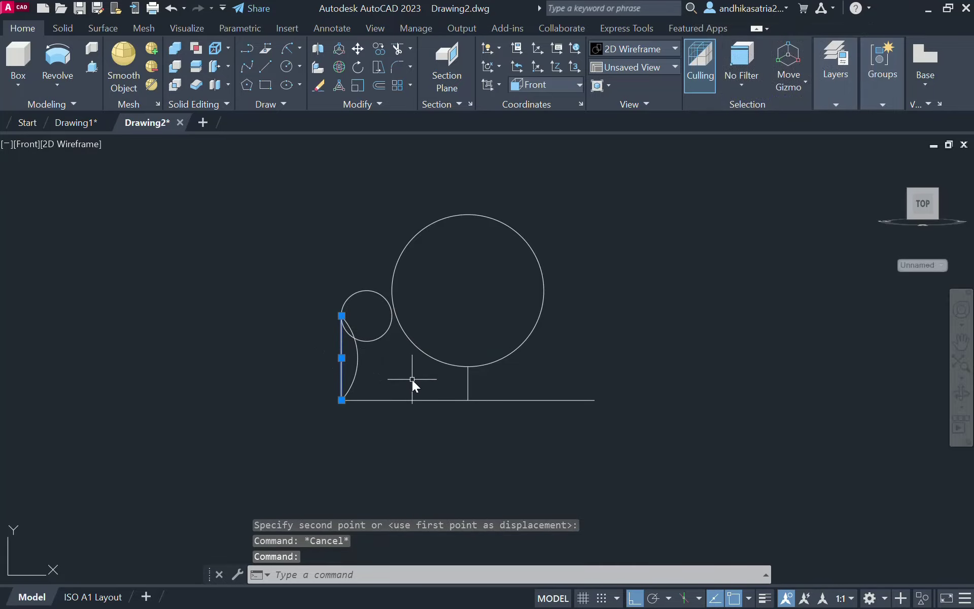
key(Delete)
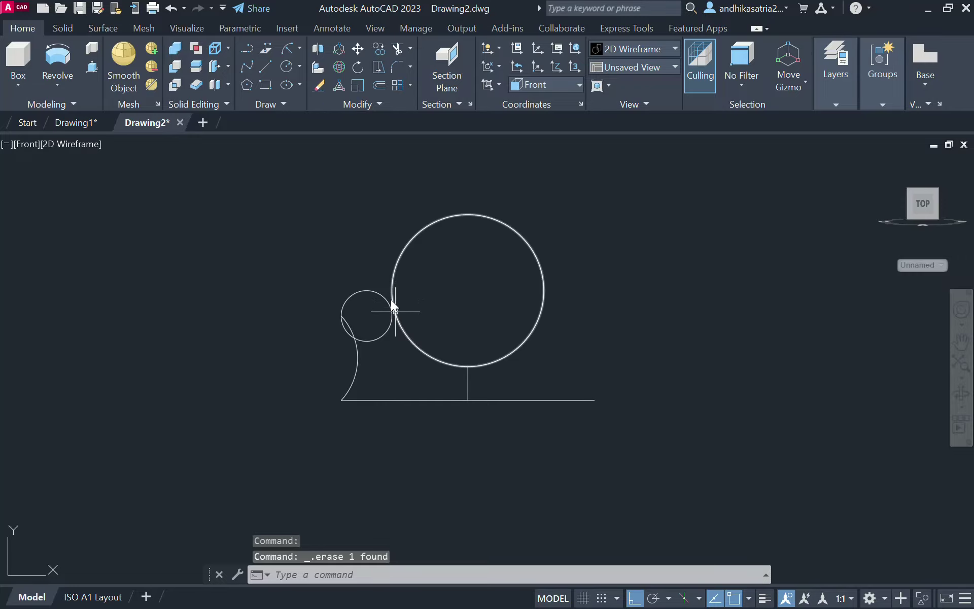
click(291, 68)
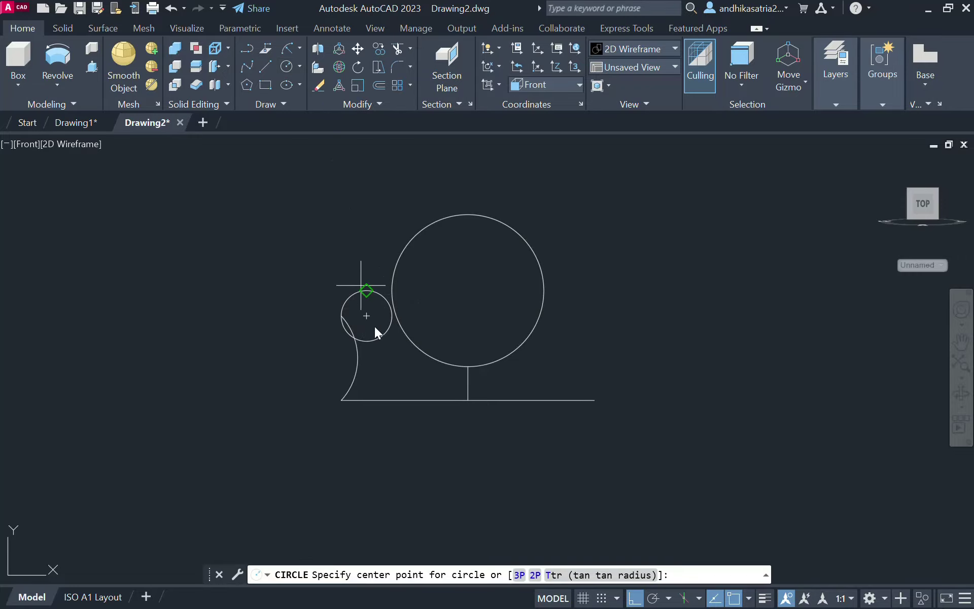
click(367, 290)
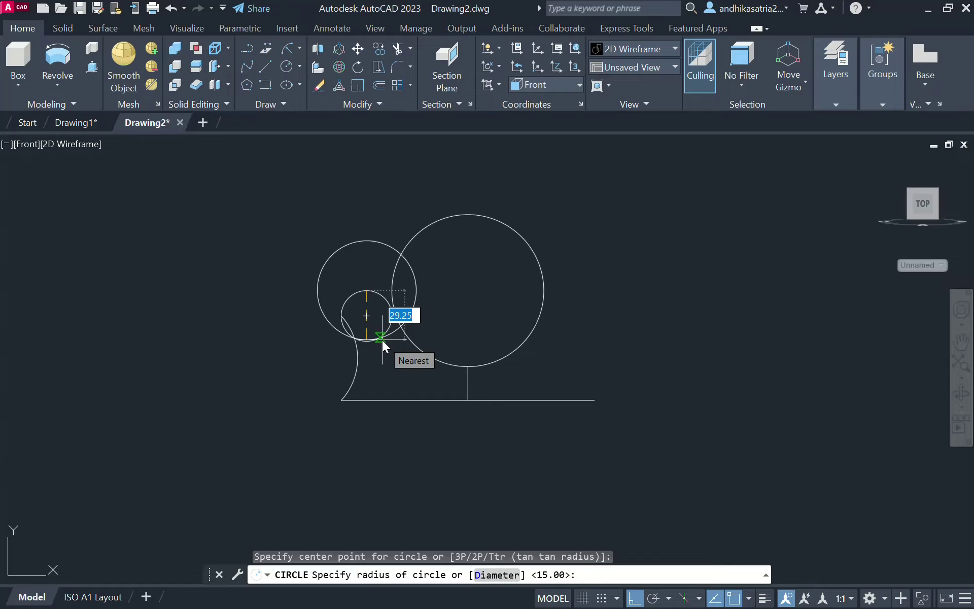
text(20)
key(Return)
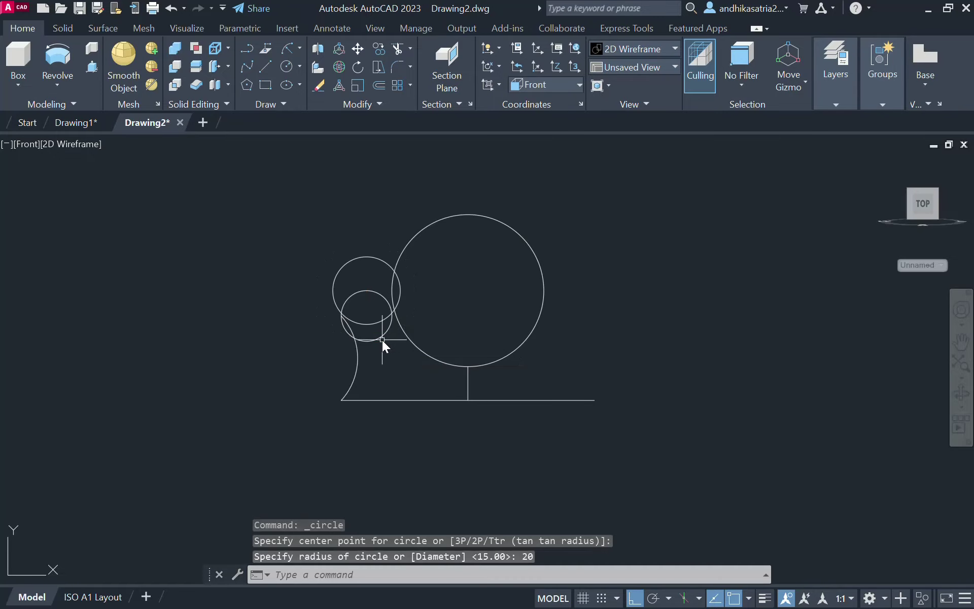
Move the radius 20 circle down so its top quadrant coincides with the radius 15 circle's top quadrant
click(368, 257)
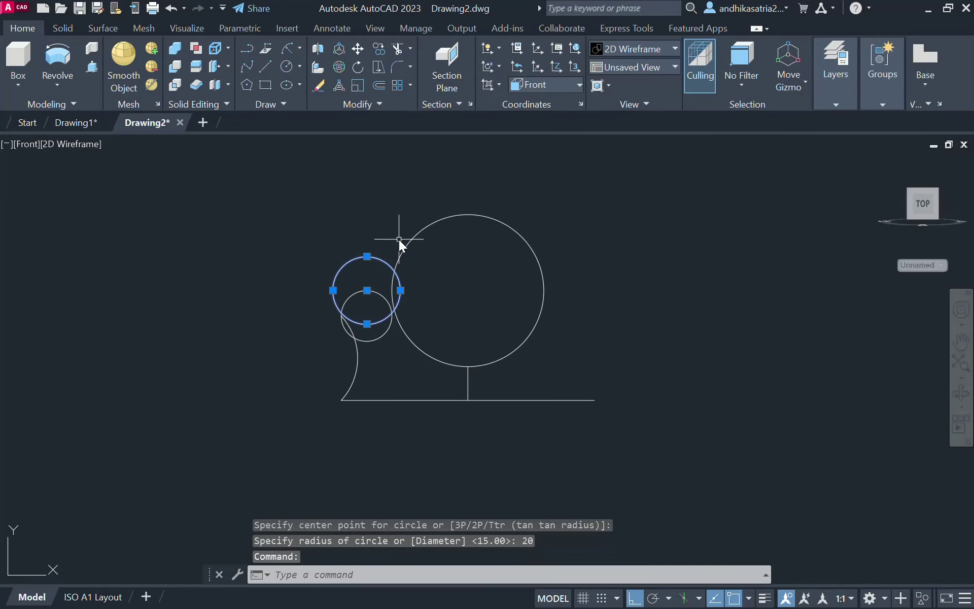
text(m)
key(Return)
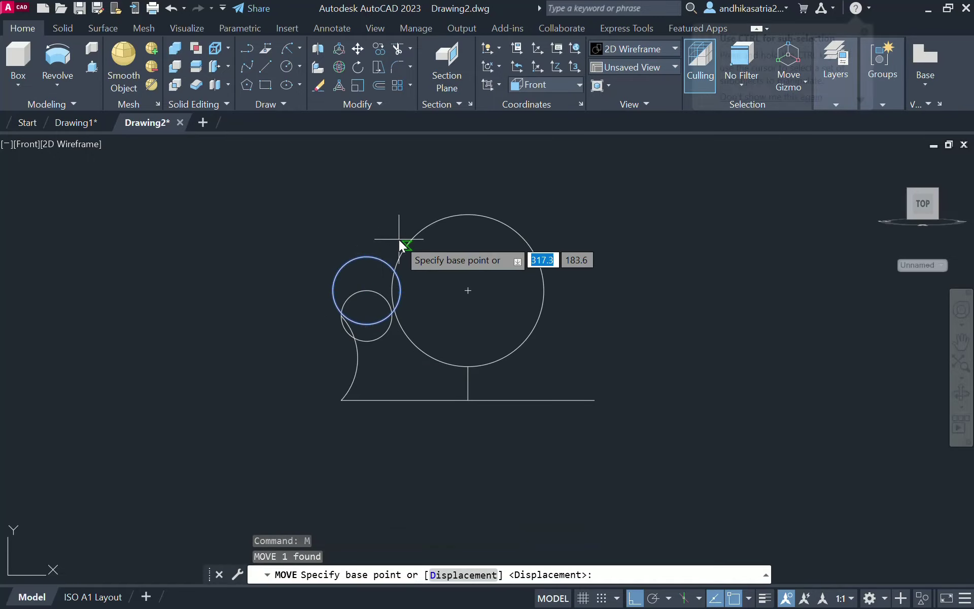
click(366, 257)
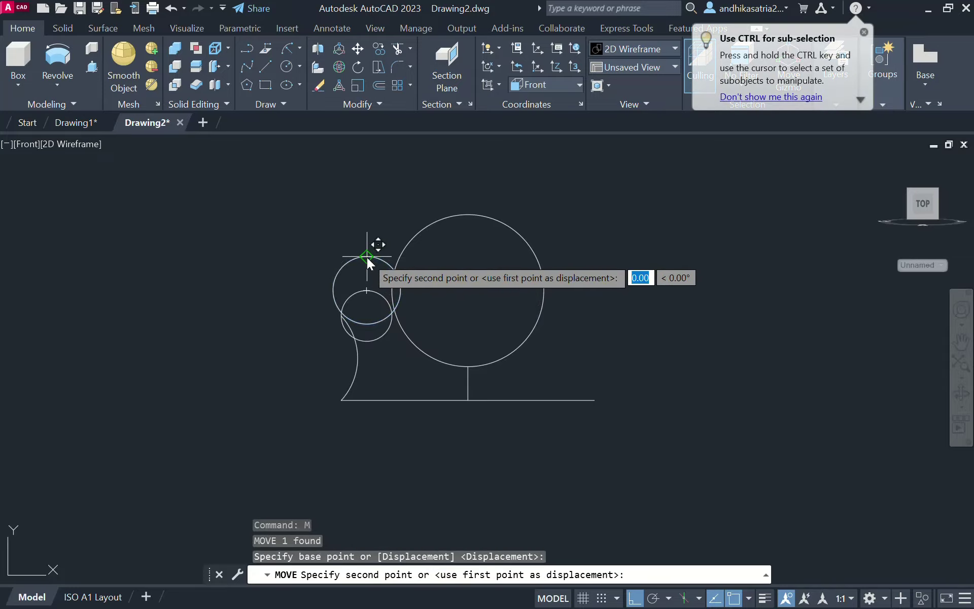
click(366, 291)
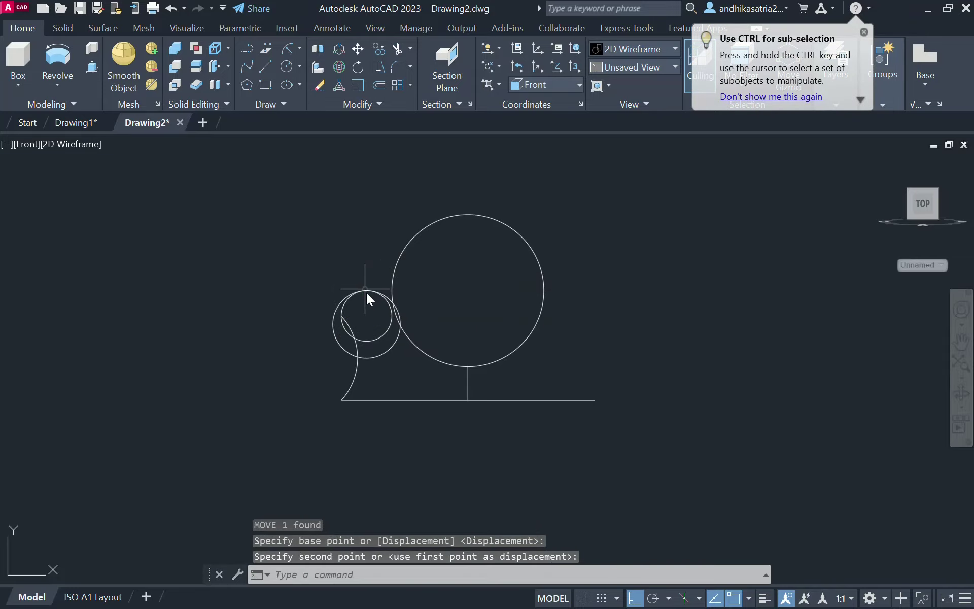
scroll(385, 323, up, 4)
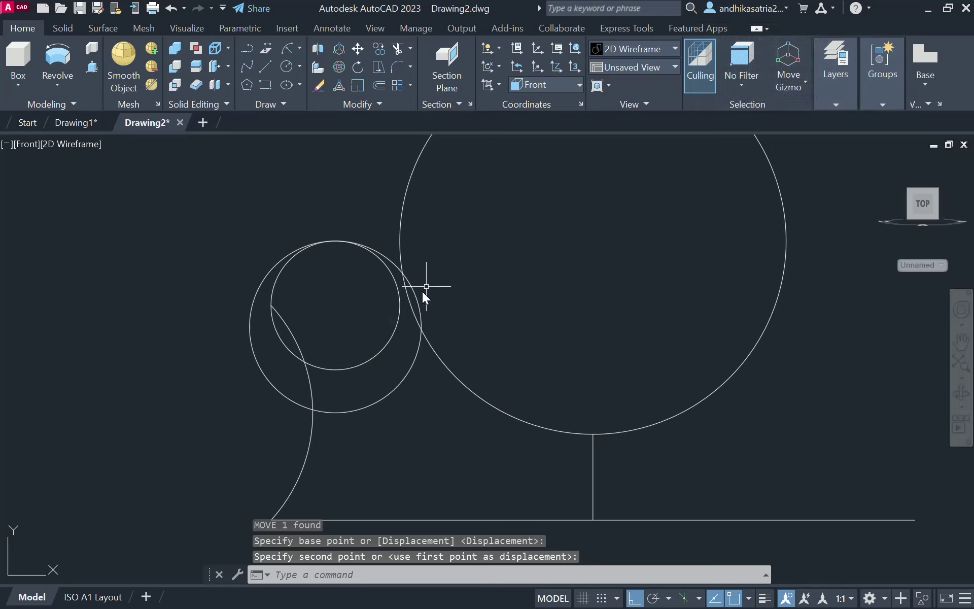
click(416, 294)
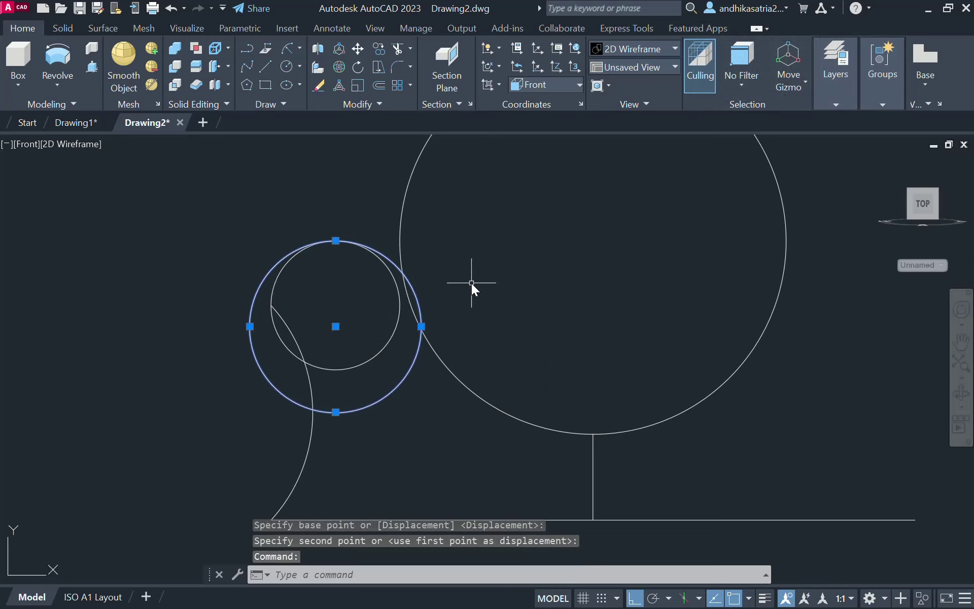
text(m)
key(Return)
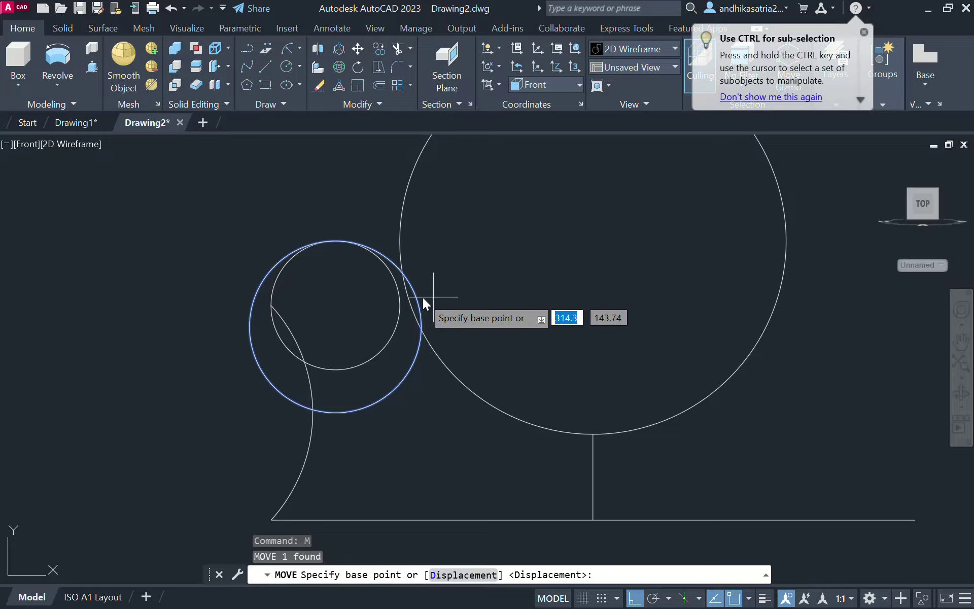
click(406, 277)
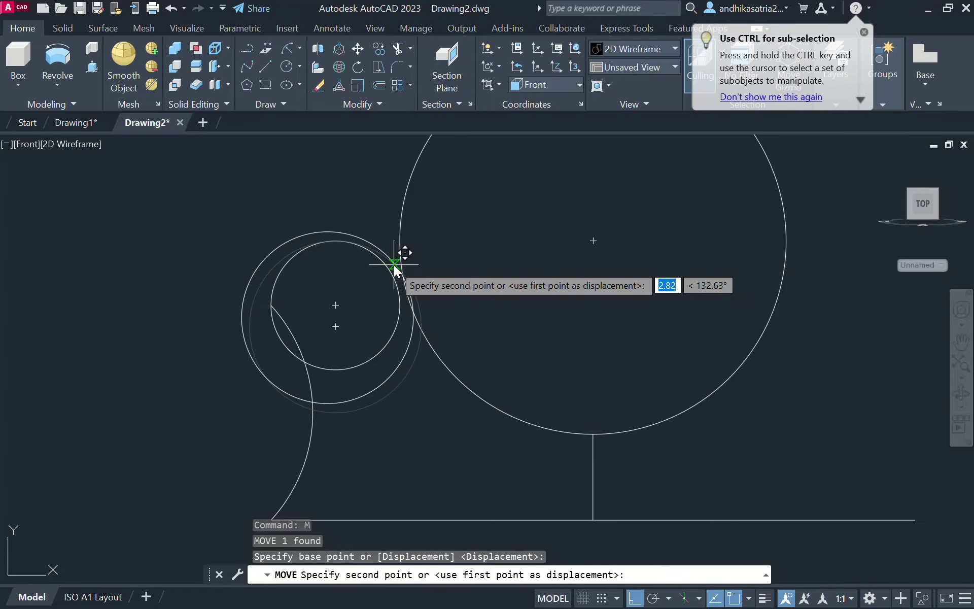
key(Escape)
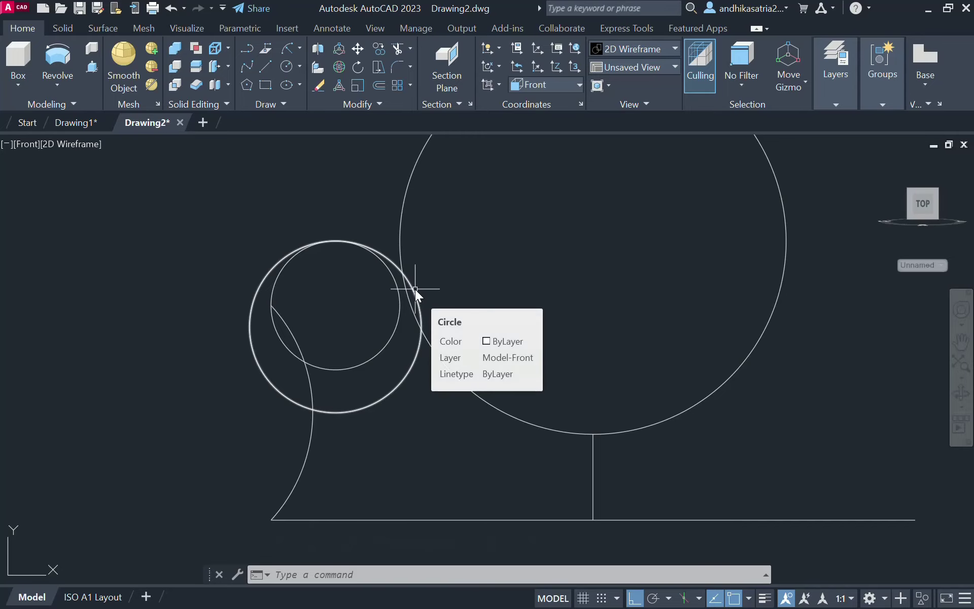
Draw a vertical helper line downward from the upper intersection of the radius 20 circle and the large circle
click(265, 66)
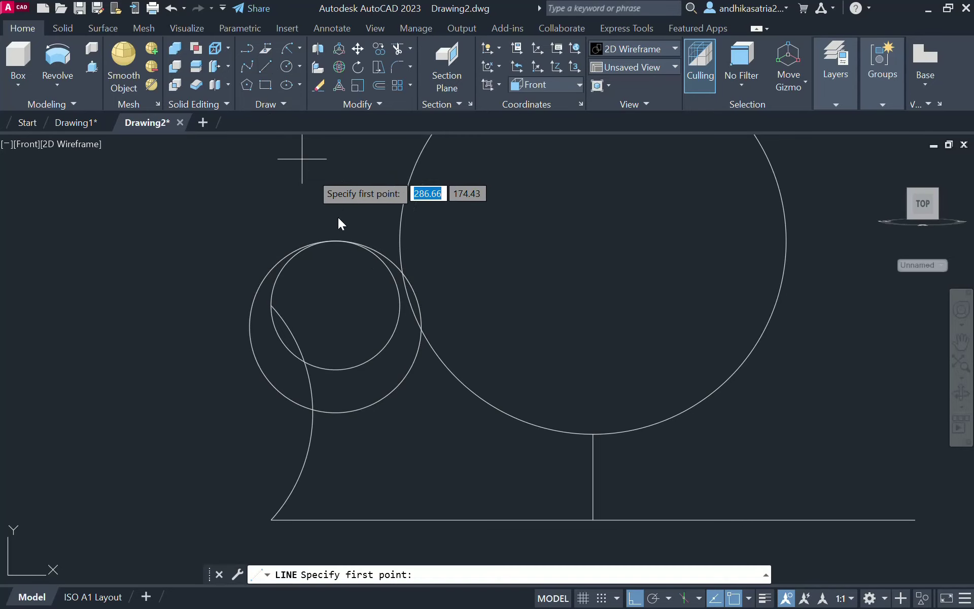
click(400, 272)
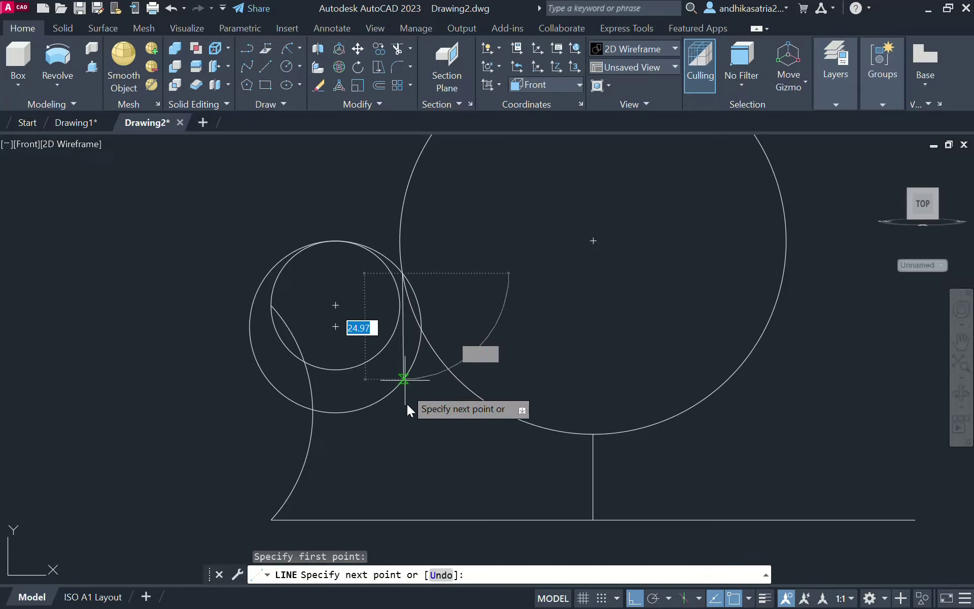
click(407, 419)
key(Escape)
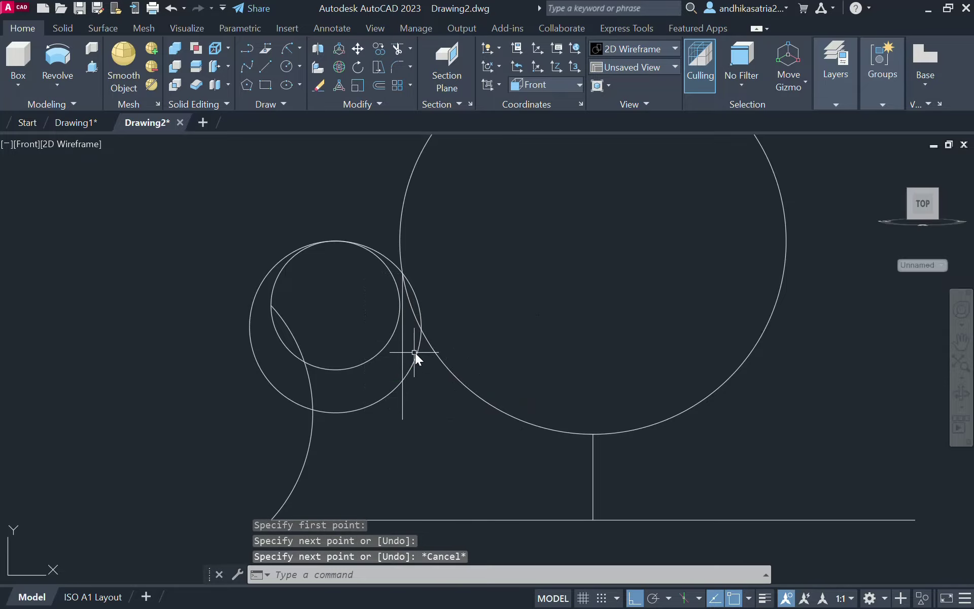
click(416, 351)
text(m)
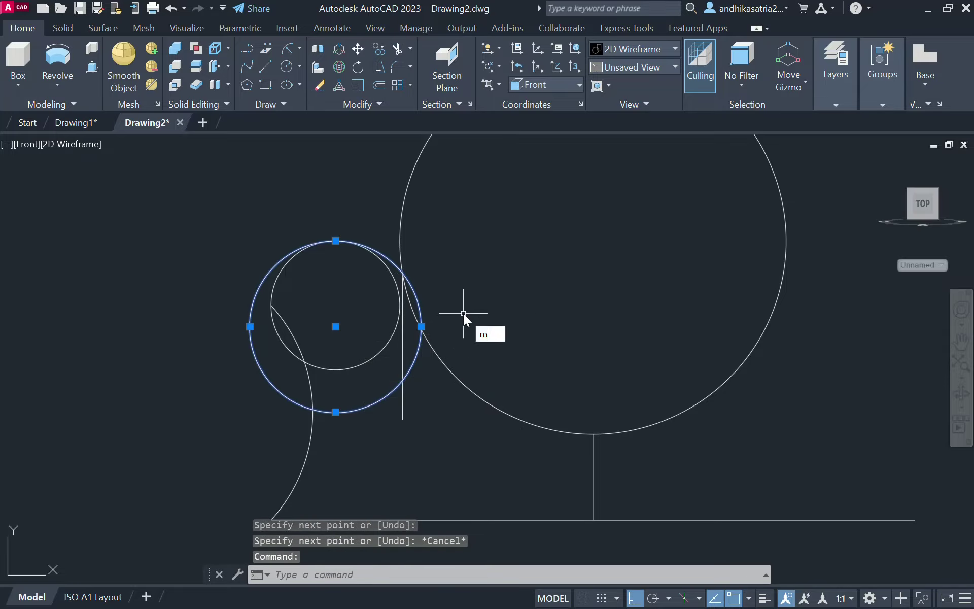
key(Return)
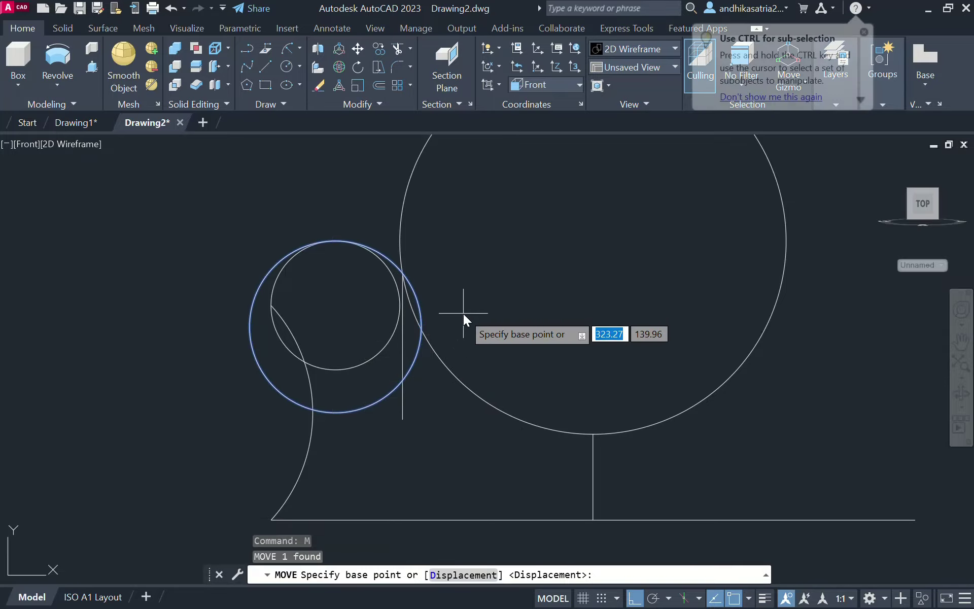
click(420, 326)
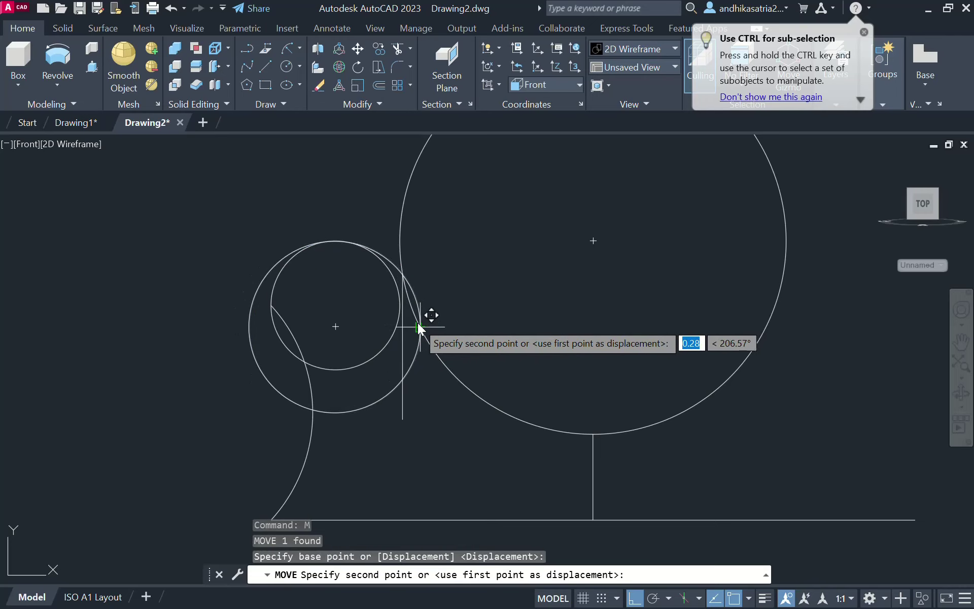
key(Escape)
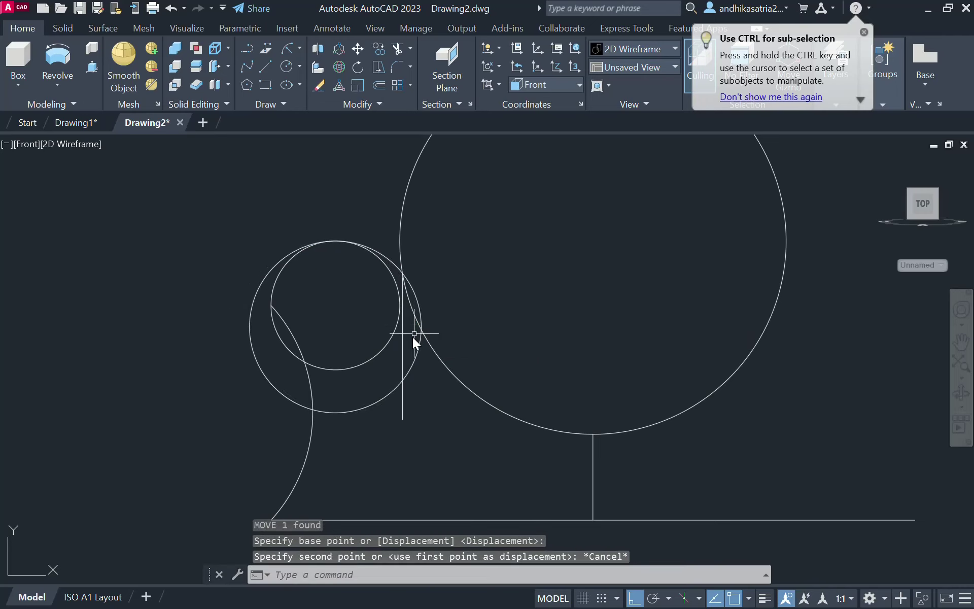
Erase the vertical helper line running down from the upper intersection of the radius 20 and large circles
click(402, 345)
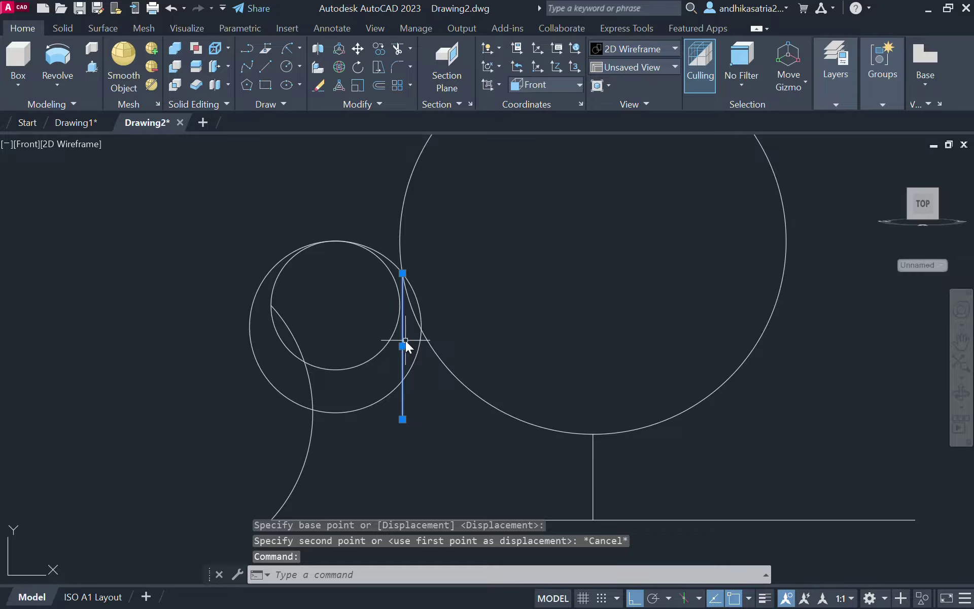
key(Delete)
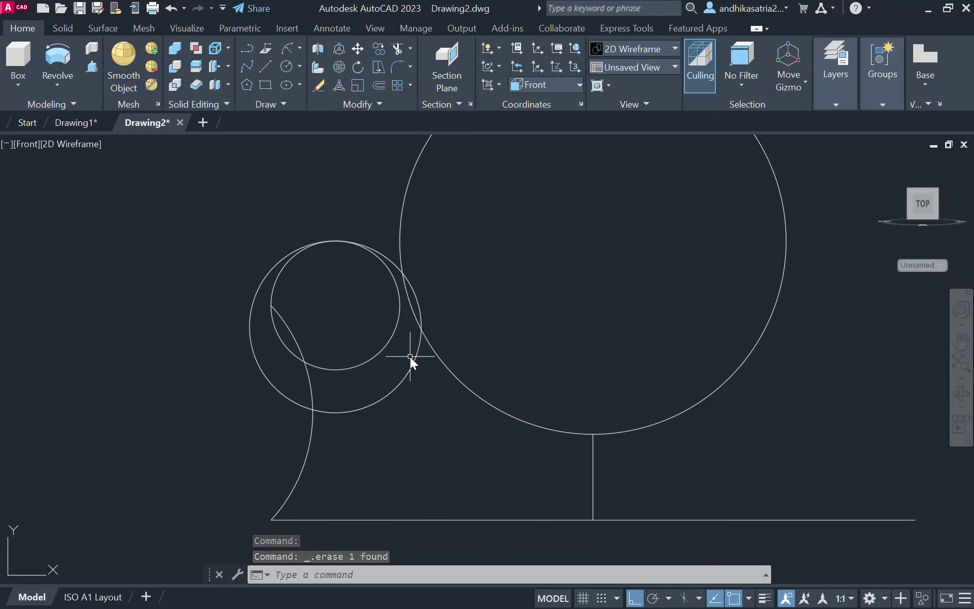
Draw a radius 20 circle tangent to both the small radius 15 circle and the large circle
click(299, 66)
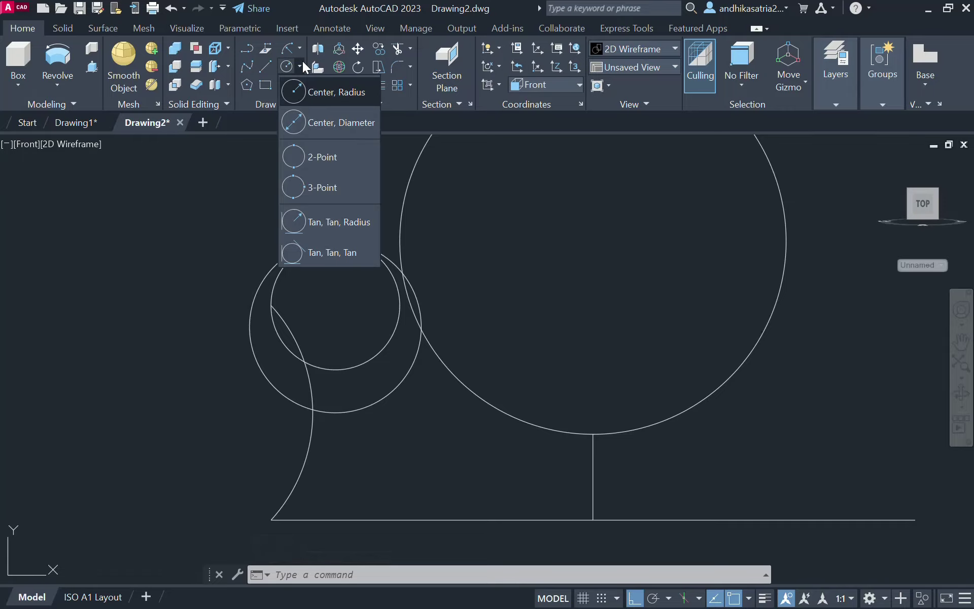
click(345, 224)
click(381, 263)
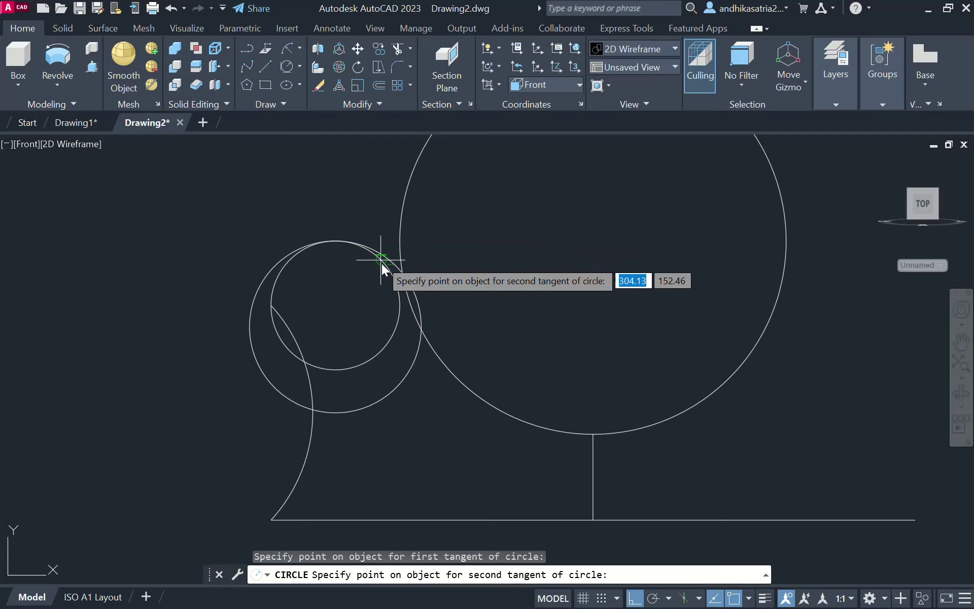
click(452, 373)
key(Return)
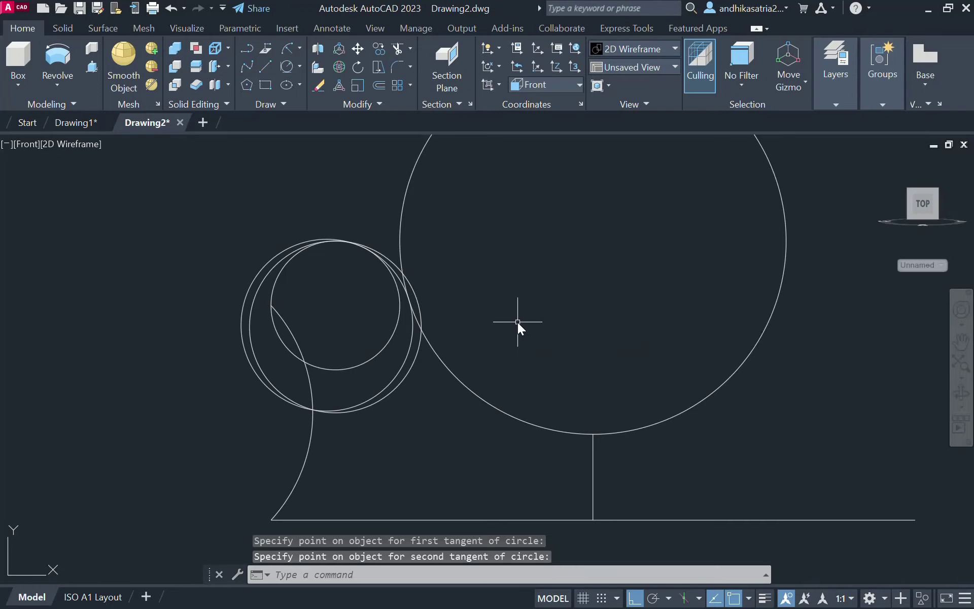
Erase both radius 20 circles around the small circle, the moved one and the tangent one
click(420, 302)
key(Delete)
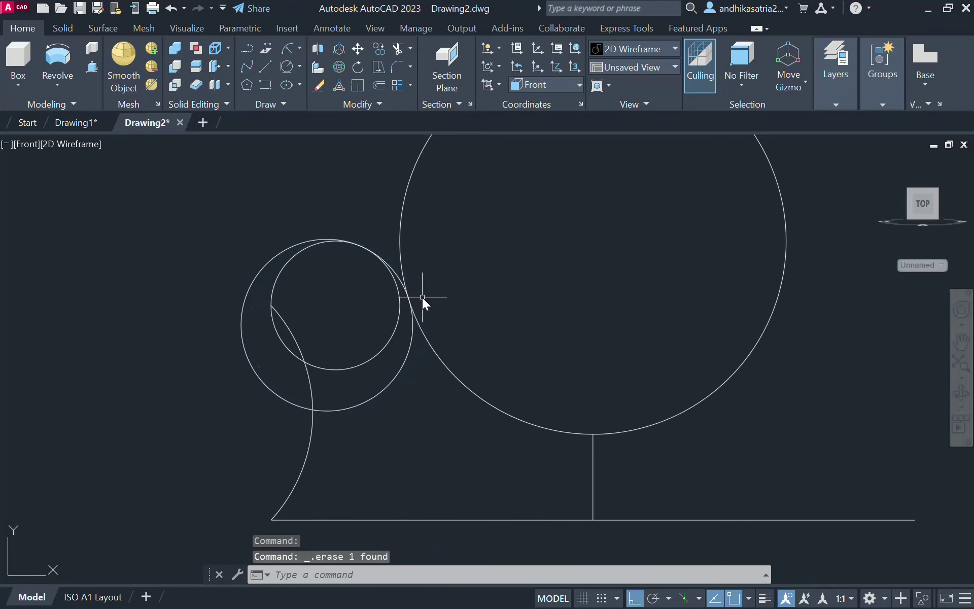
click(409, 350)
key(Delete)
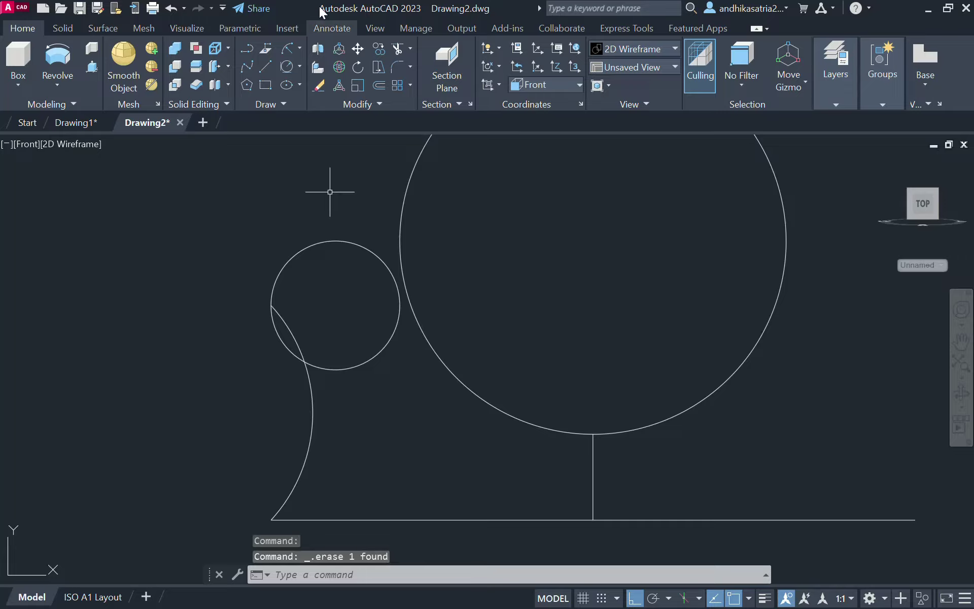
Create a new Tan, Tan, Radius circle of radius 20 touching the top of the small circle and the lower side of the large circle
click(299, 67)
click(309, 220)
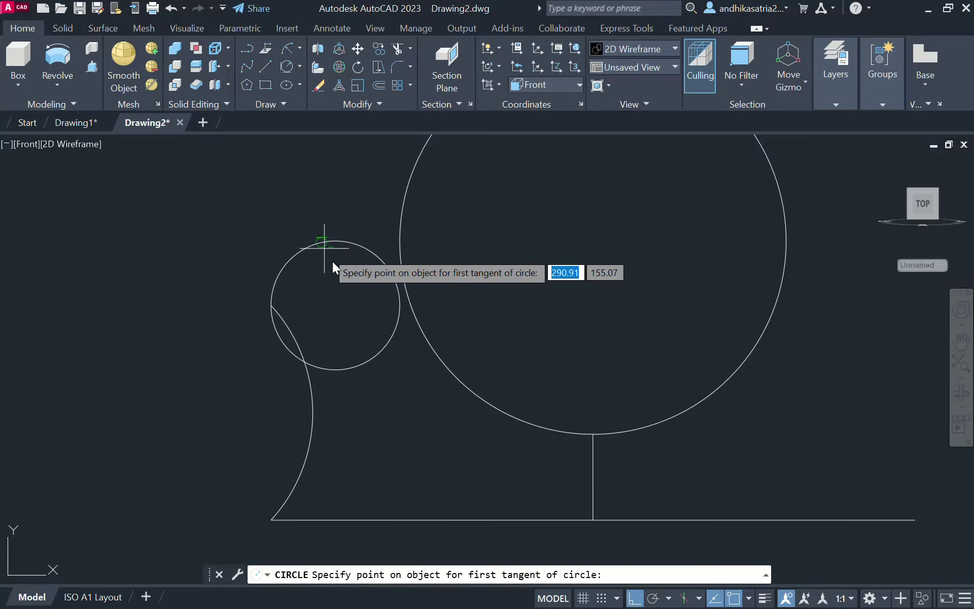
click(350, 245)
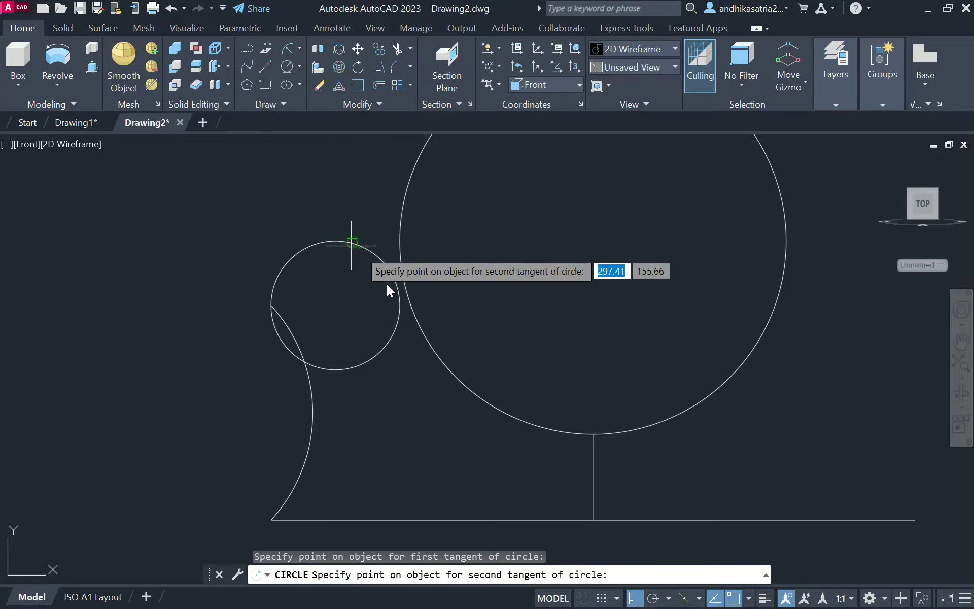
click(442, 361)
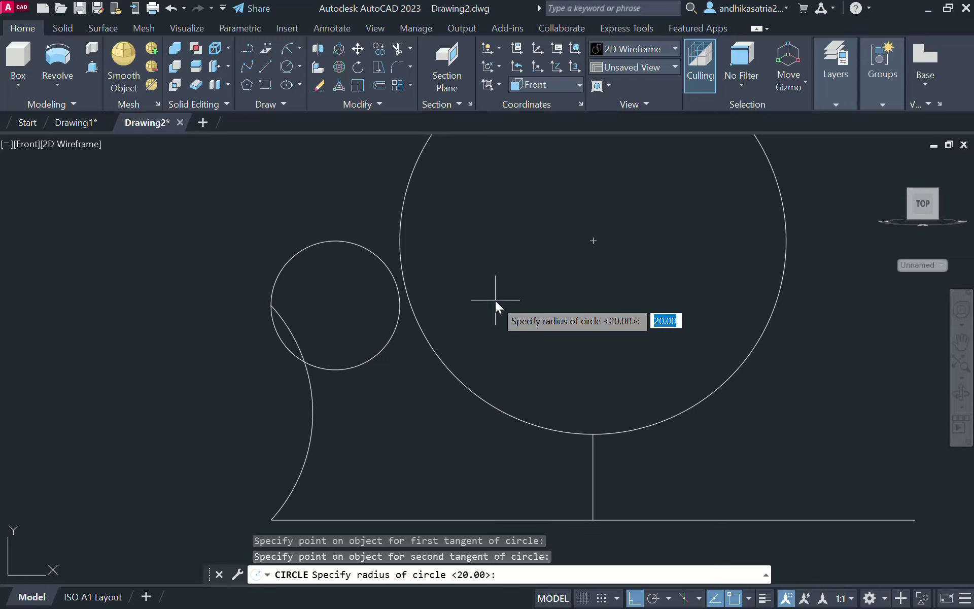
text(20)
key(Return)
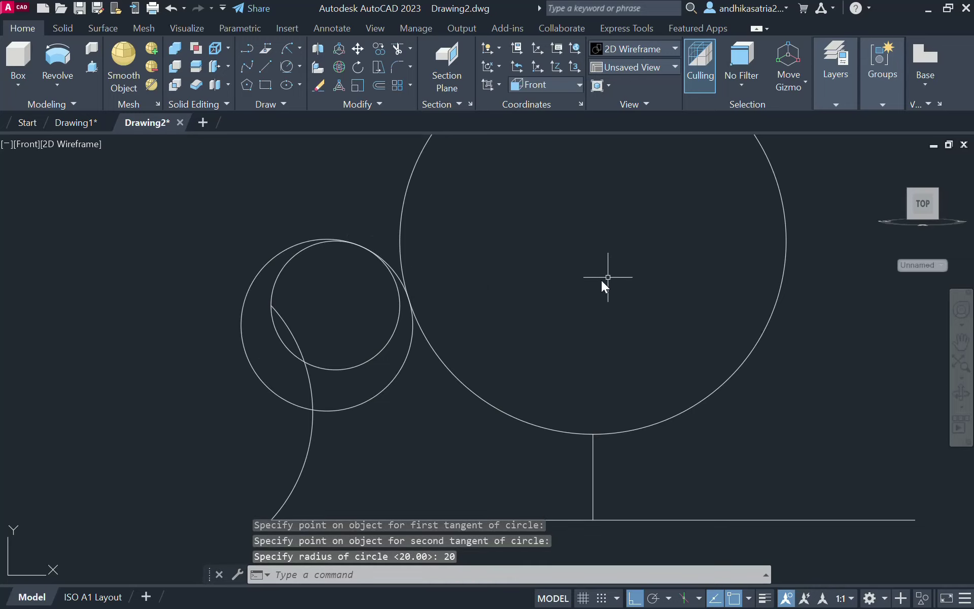
Trim the radius 20 circle to the short arc joining the large circle, and trim away the small circle's lower part down to its top arc
text(tr)
key(Escape)
click(599, 280)
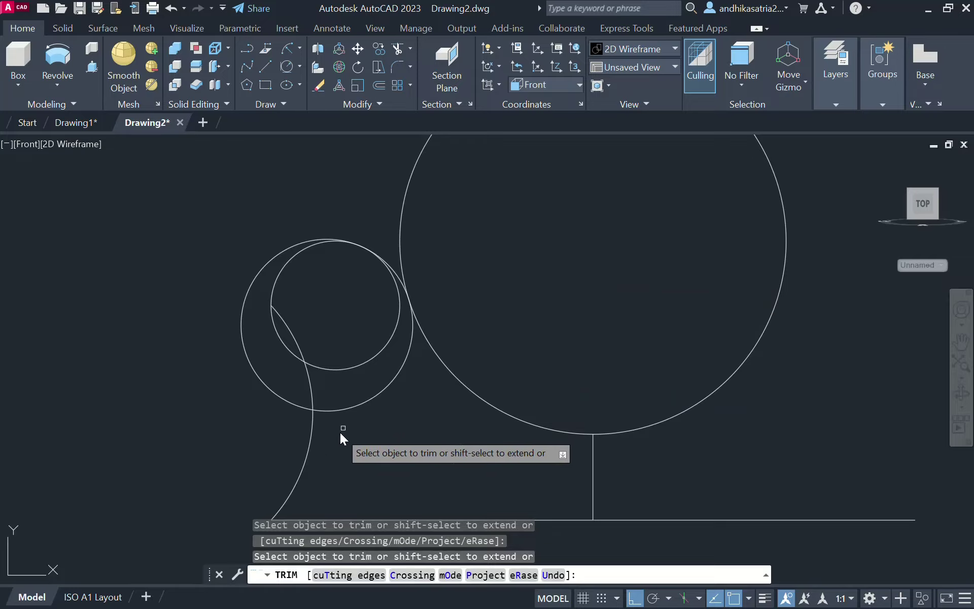
click(387, 388)
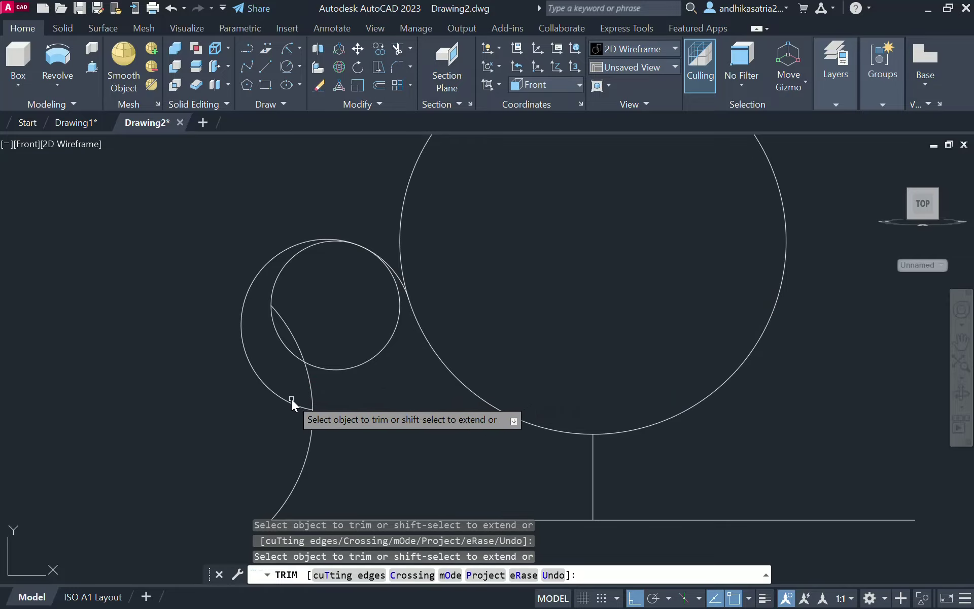
click(291, 398)
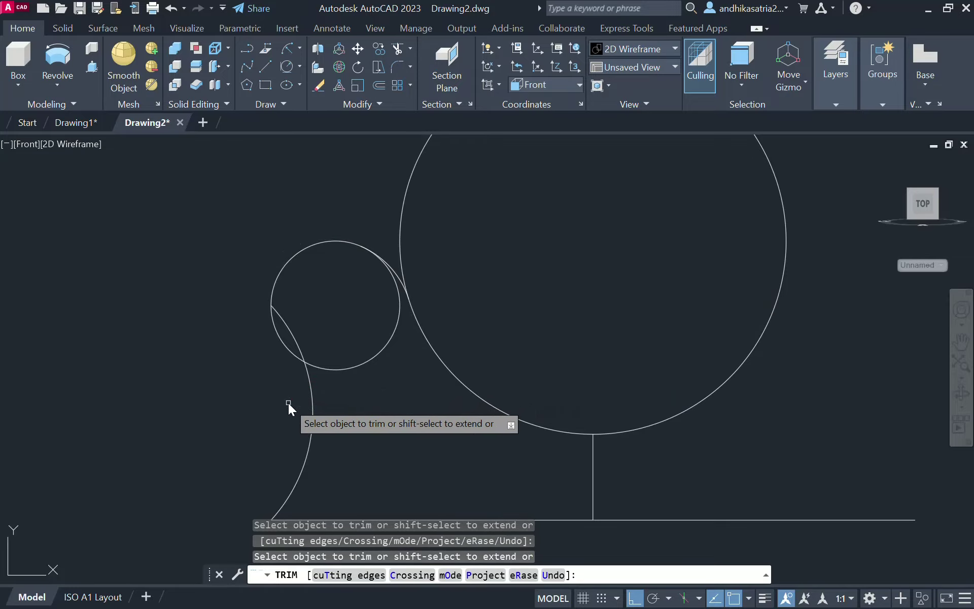
click(272, 322)
click(334, 367)
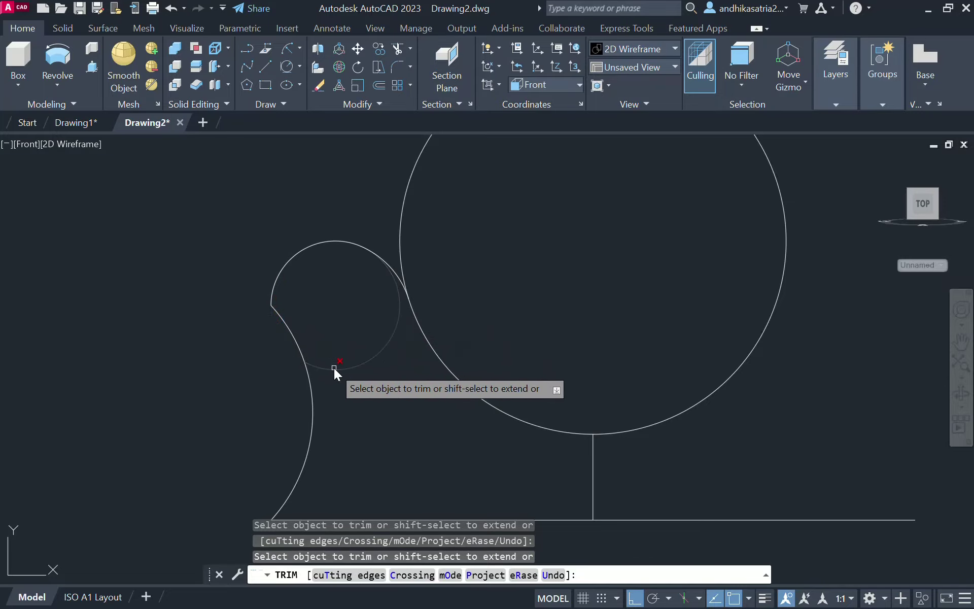
key(Return)
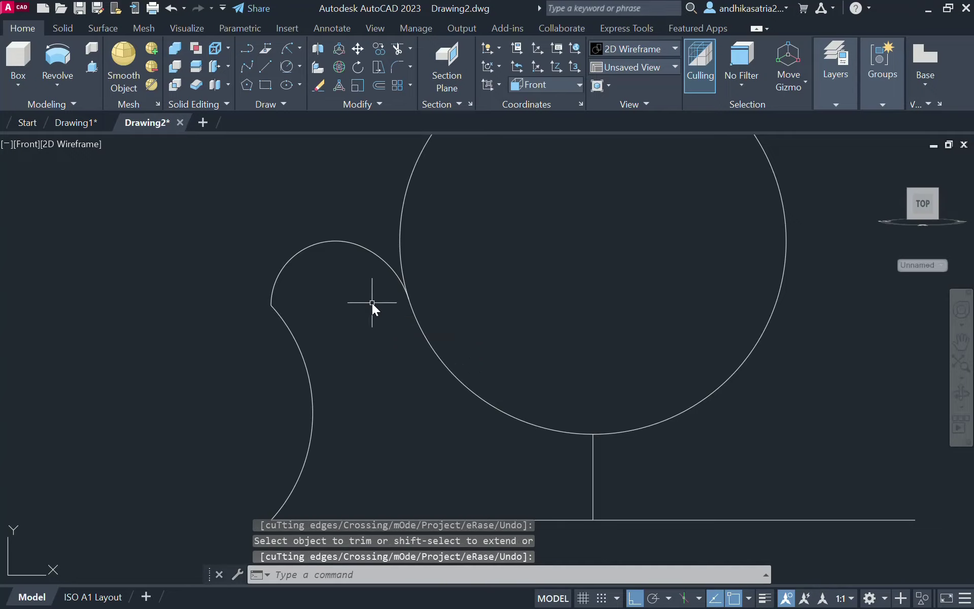
Mirror the concave side arc and the two top arcs about the vertical centre line, keeping the source objects
scroll(388, 312, down, 2)
scroll(384, 297, down, 2)
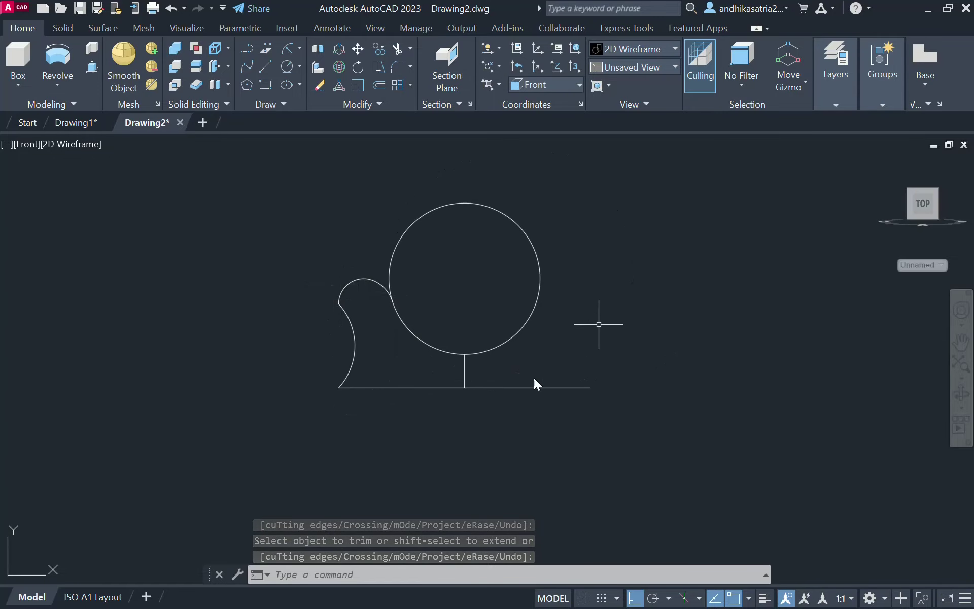
click(354, 341)
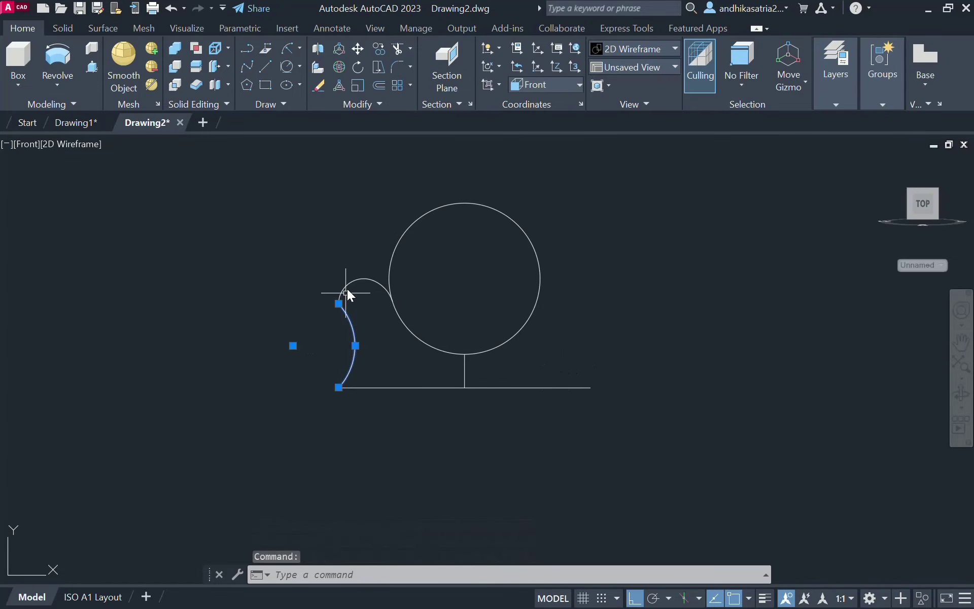
click(384, 287)
text(mir)
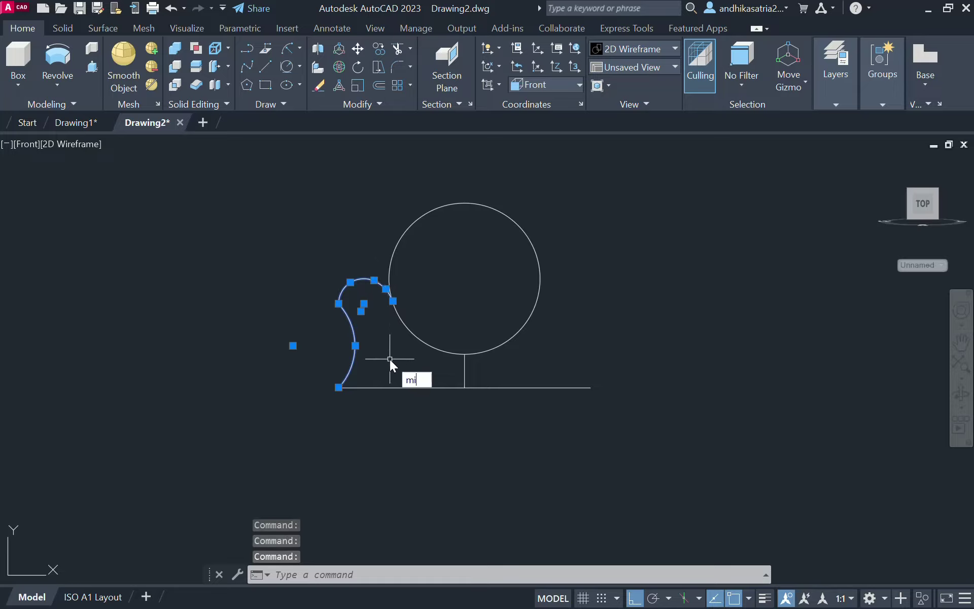
key(Return)
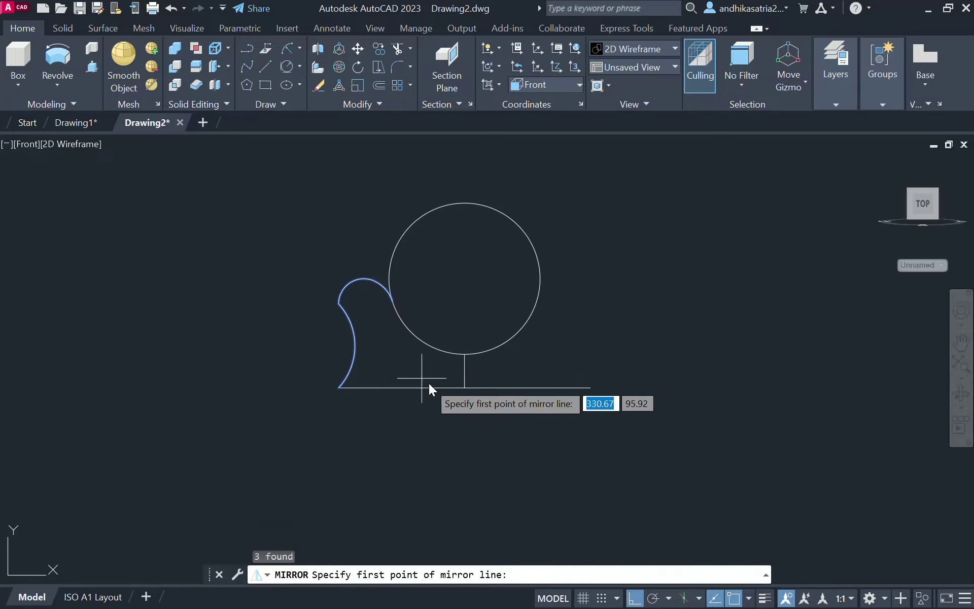
click(466, 386)
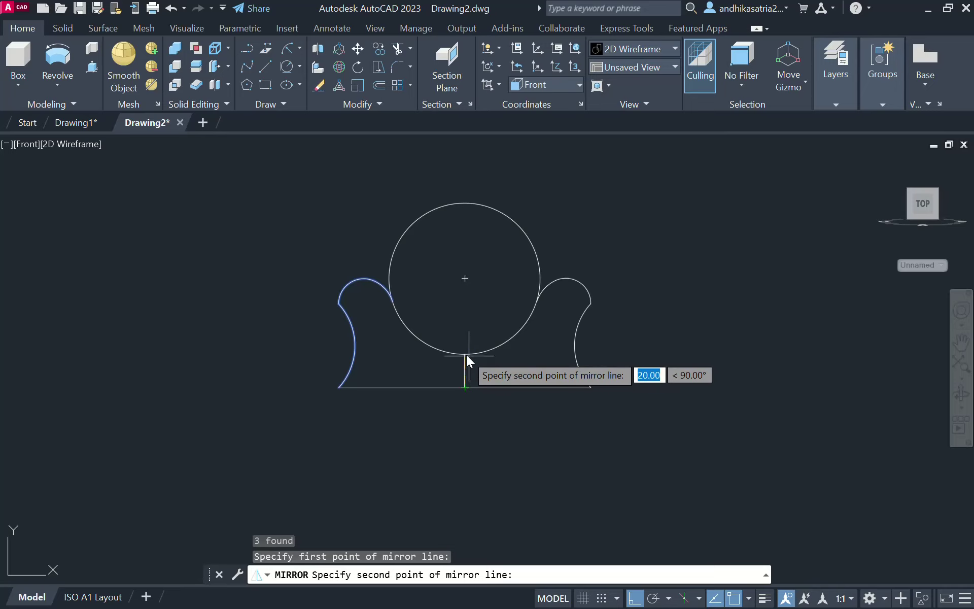
click(467, 355)
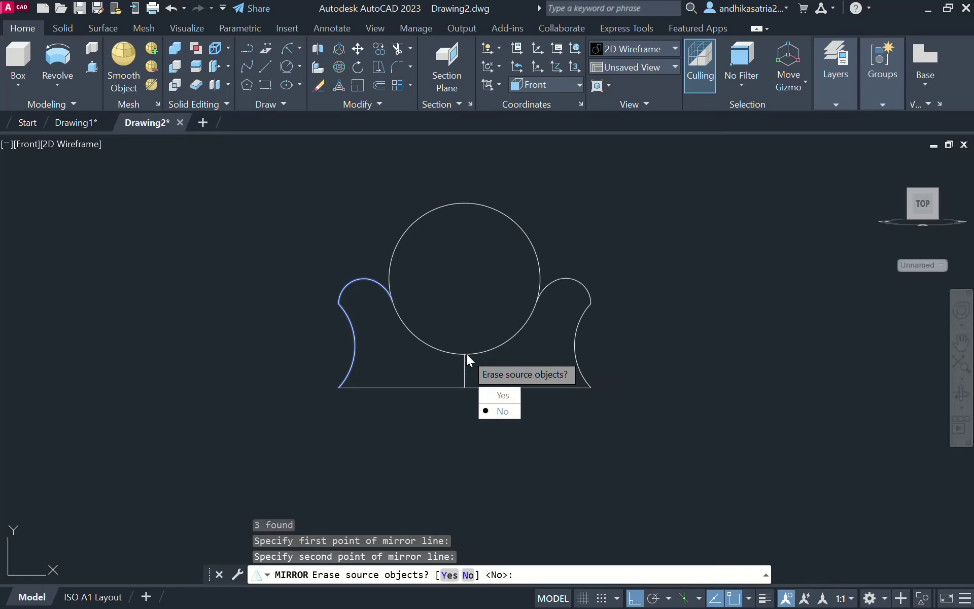
click(485, 415)
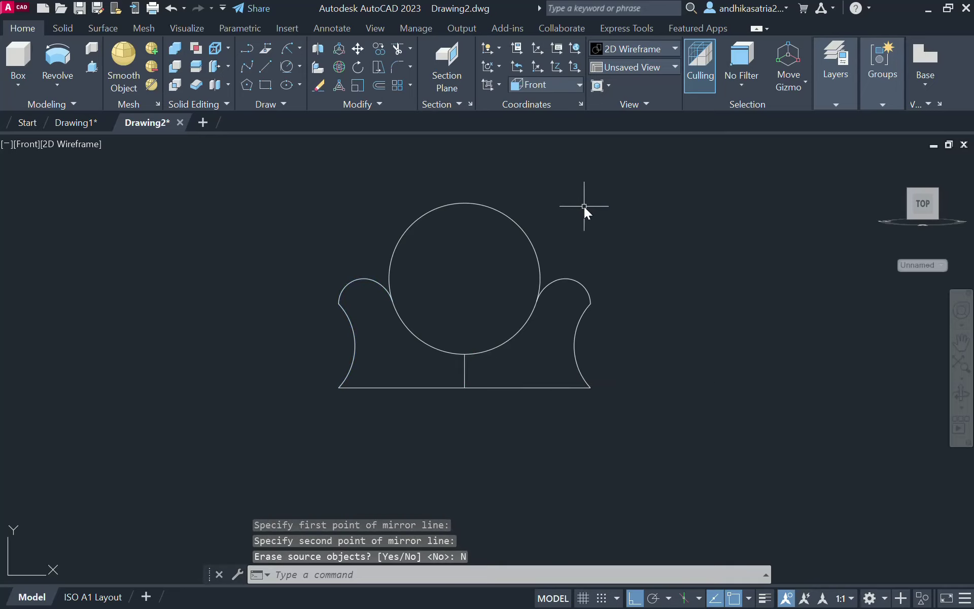
Trim away the upper part of the large circle between the two rounded shoulders
text(tr)
key(Return)
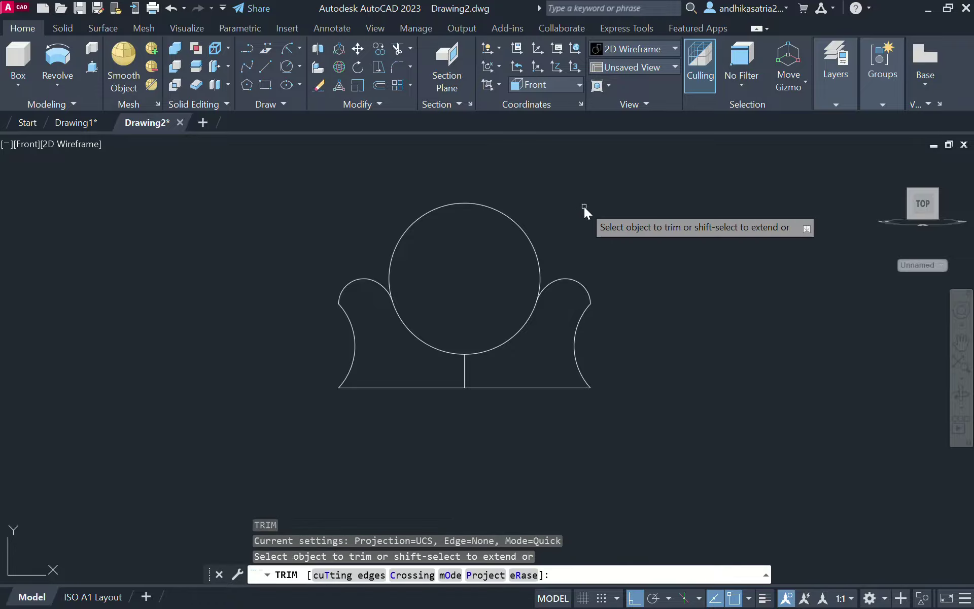
click(584, 206)
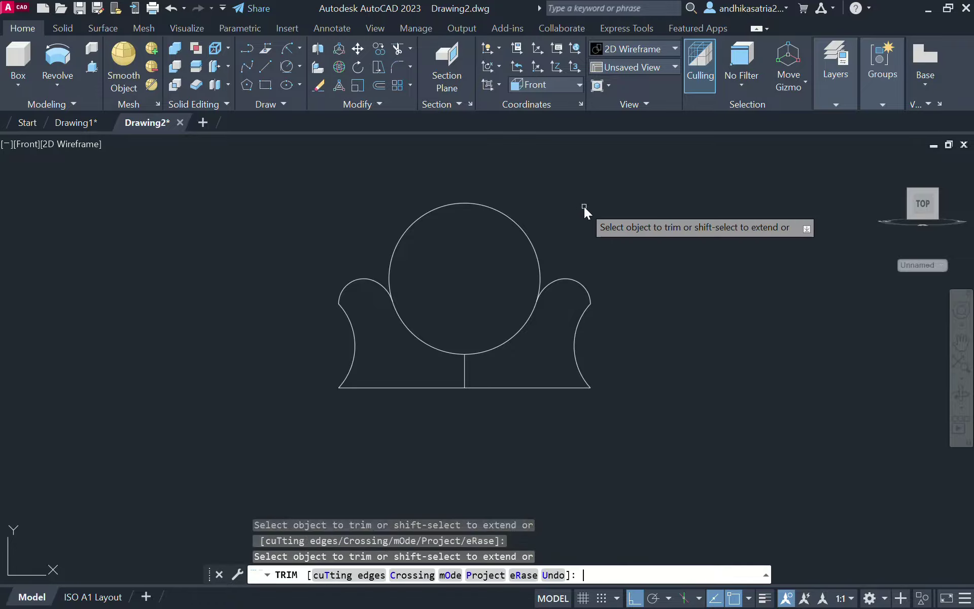
click(534, 253)
right_click(537, 254)
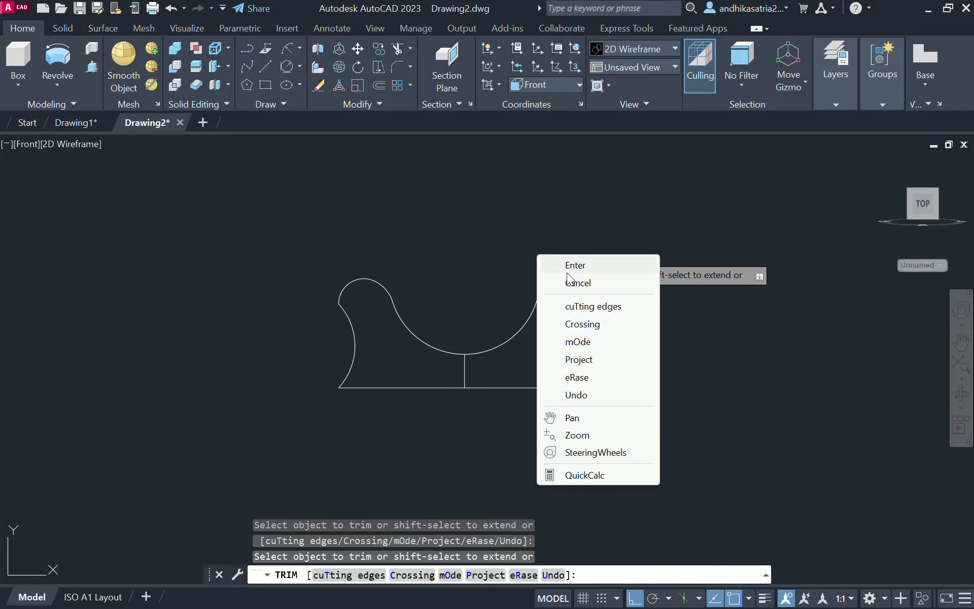
click(578, 265)
Erase the short vertical centre line and join all remaining profile segments into one polyline
click(464, 370)
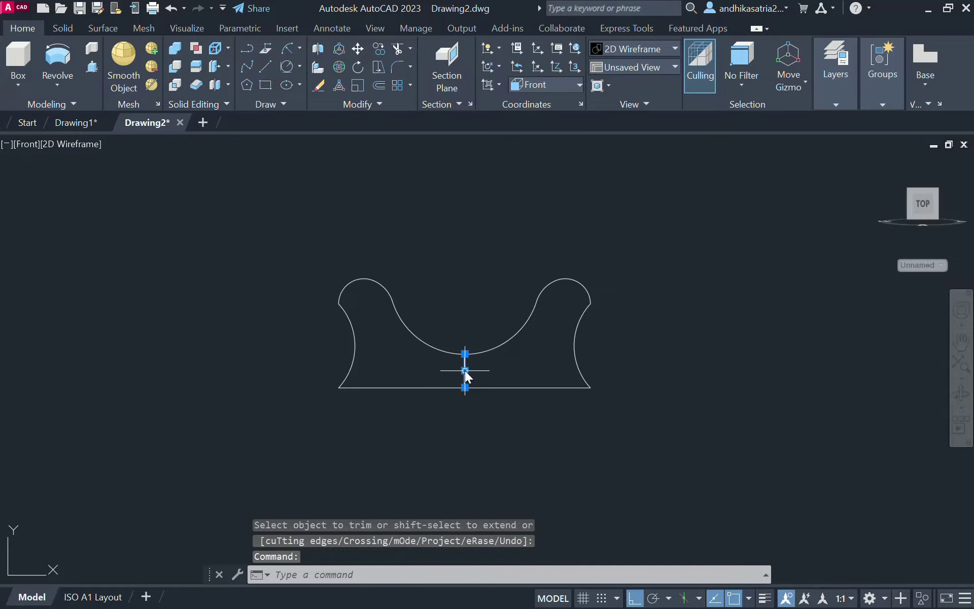
key(Delete)
scroll(495, 371, down, 2)
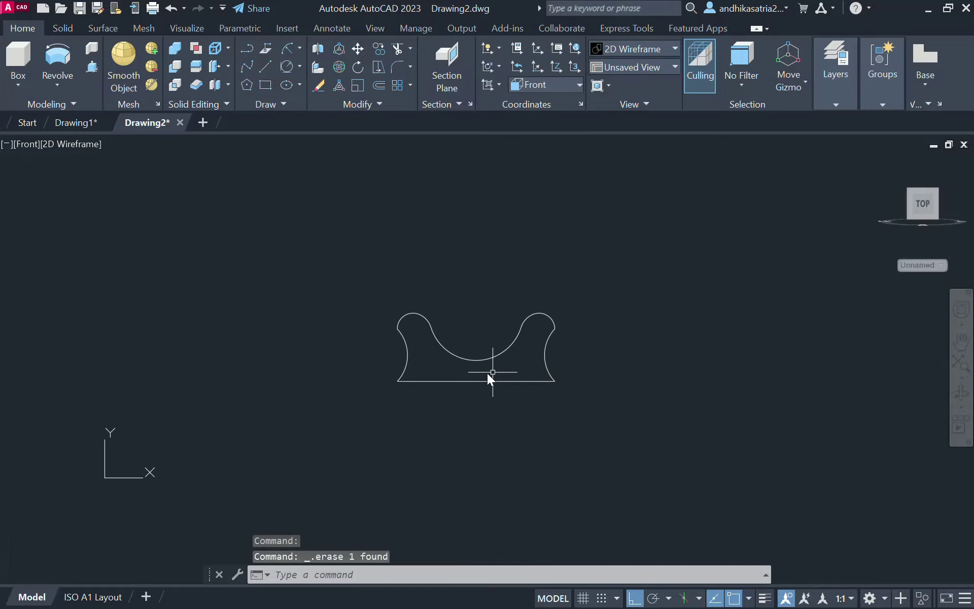
click(323, 232)
click(619, 456)
text(joi)
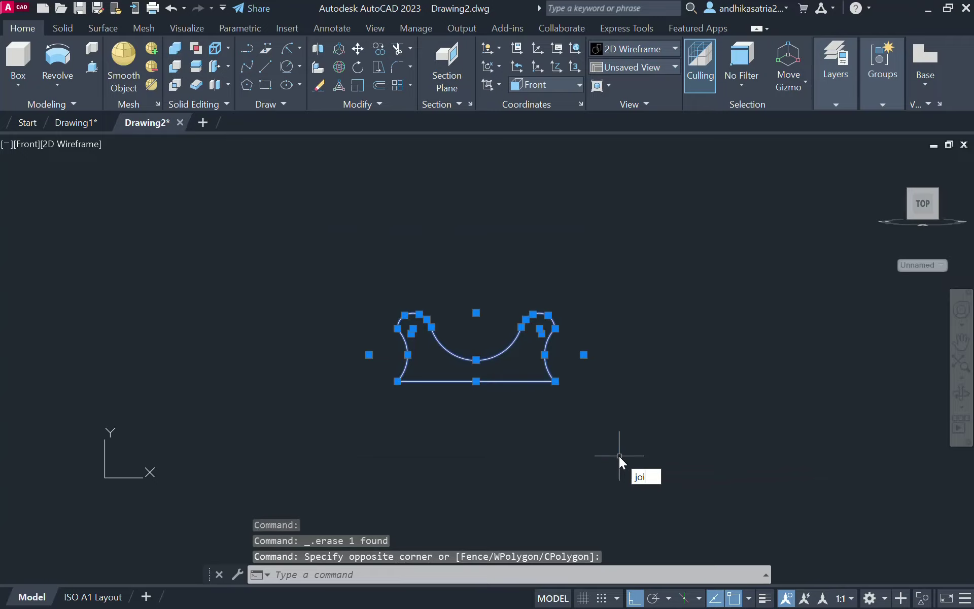
text(n)
key(Return)
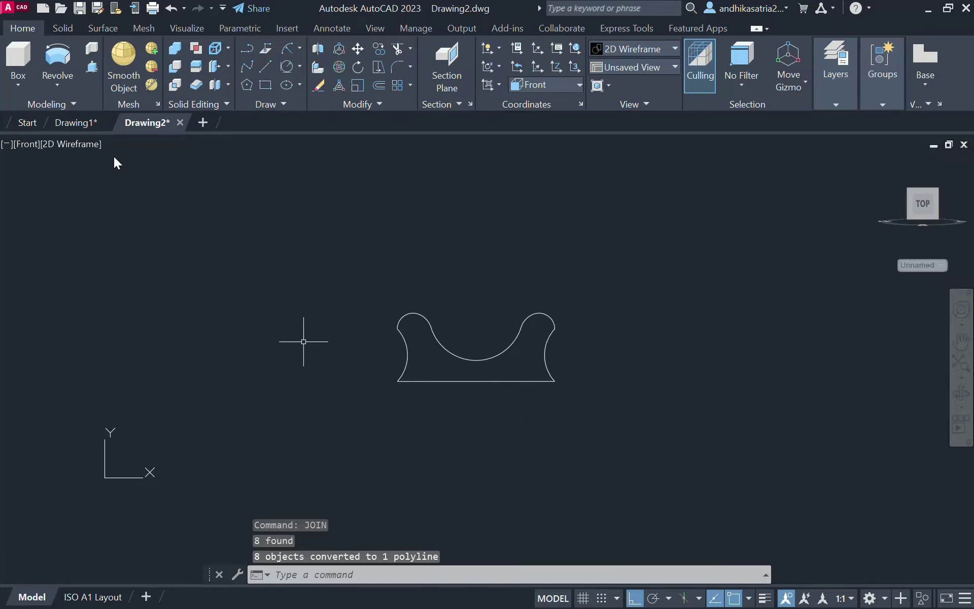
Switch to the SW Isometric view, check that the profile selects as one object, and consult the Part 1 dimensions in the exercise PDF
click(28, 144)
click(73, 289)
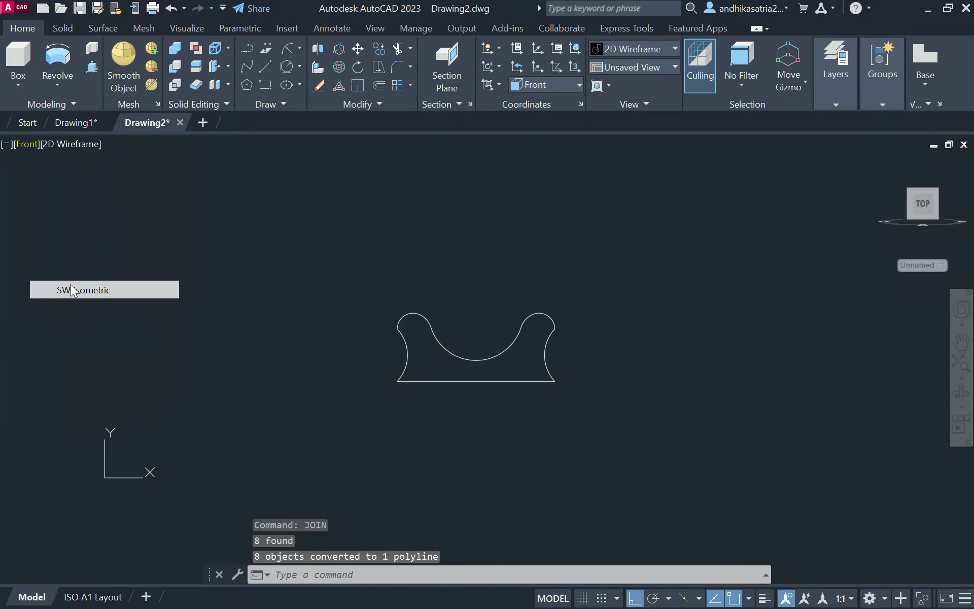
scroll(598, 350, down, 2)
click(598, 357)
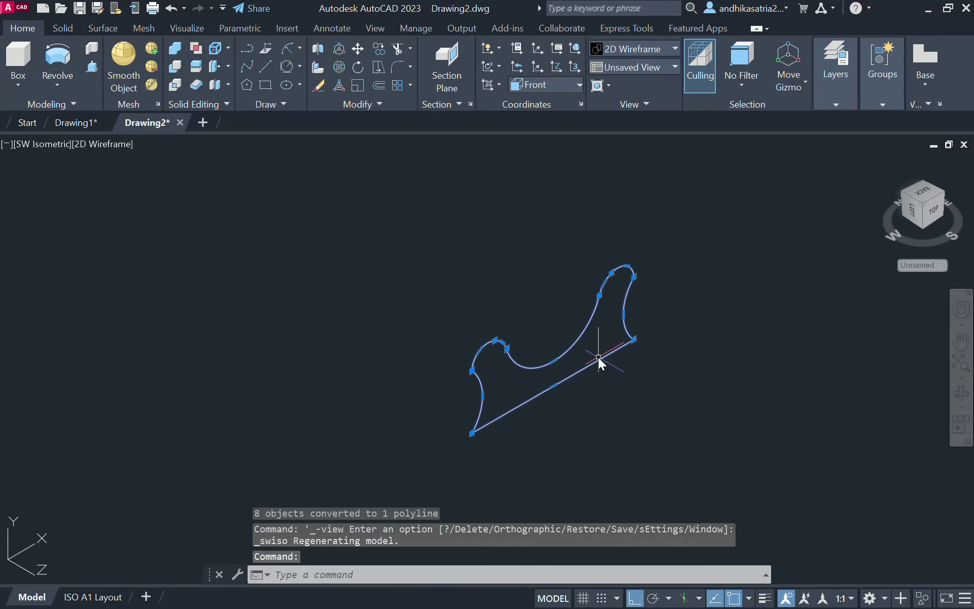
key(Escape)
key(alt+Tab)
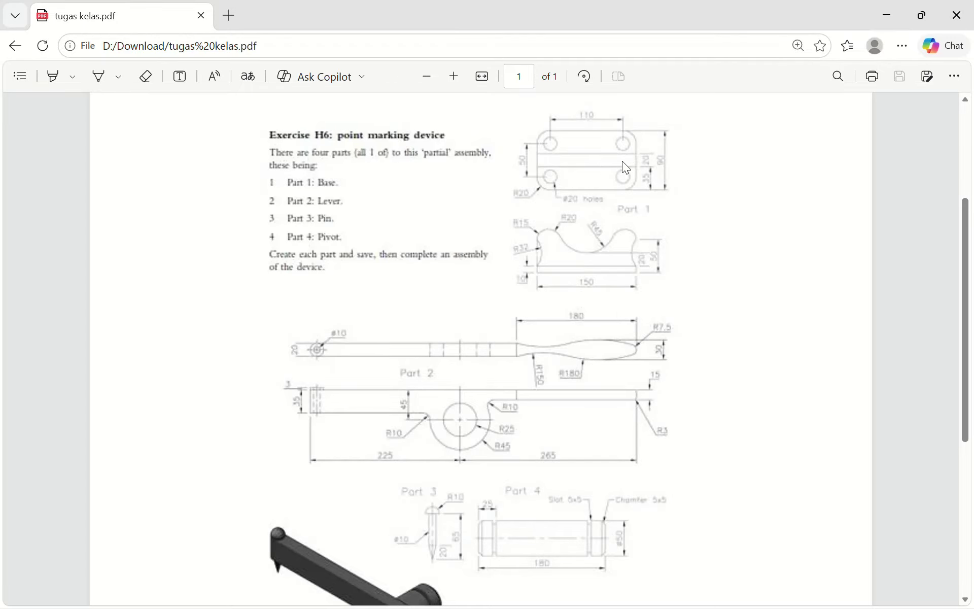
key(alt+Tab)
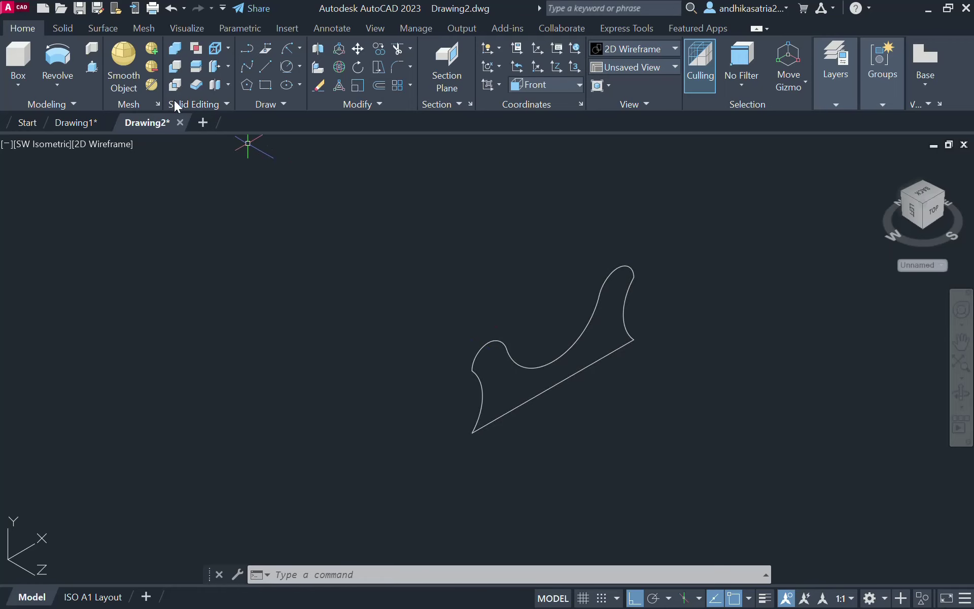
Extrude the closed front profile of the base to a height of 20 mm as a solid
click(57, 84)
click(74, 98)
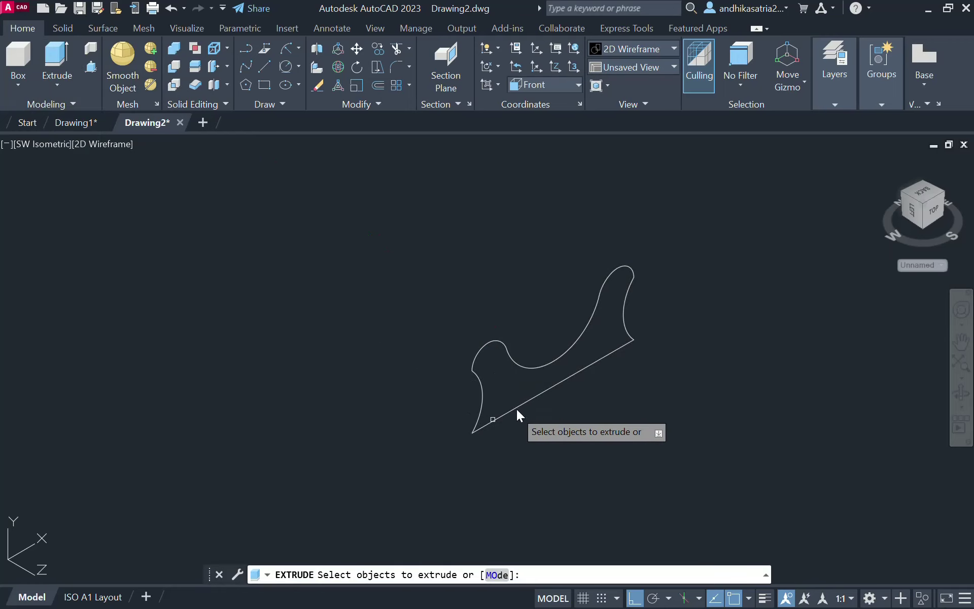
click(484, 398)
key(Return)
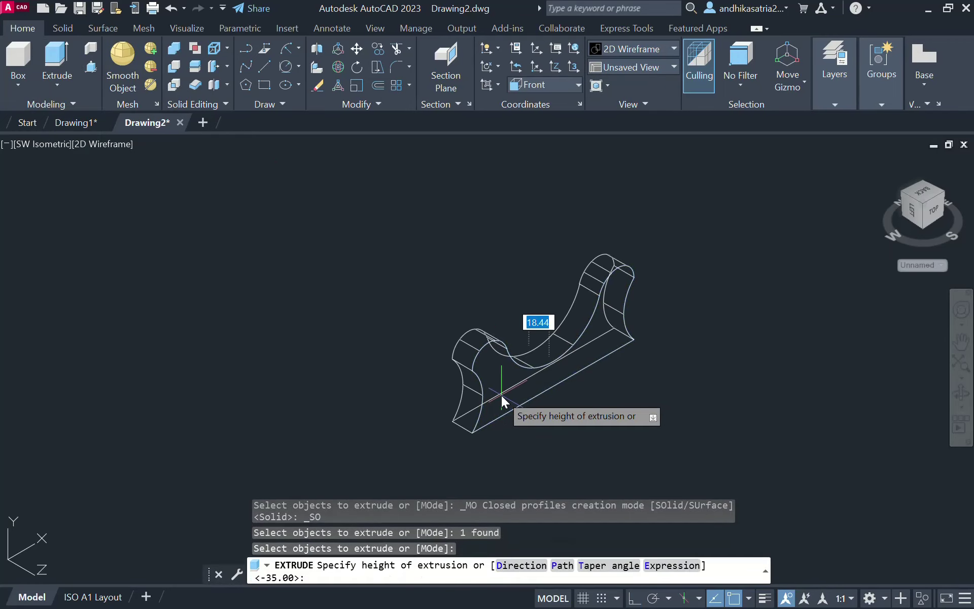
text(20)
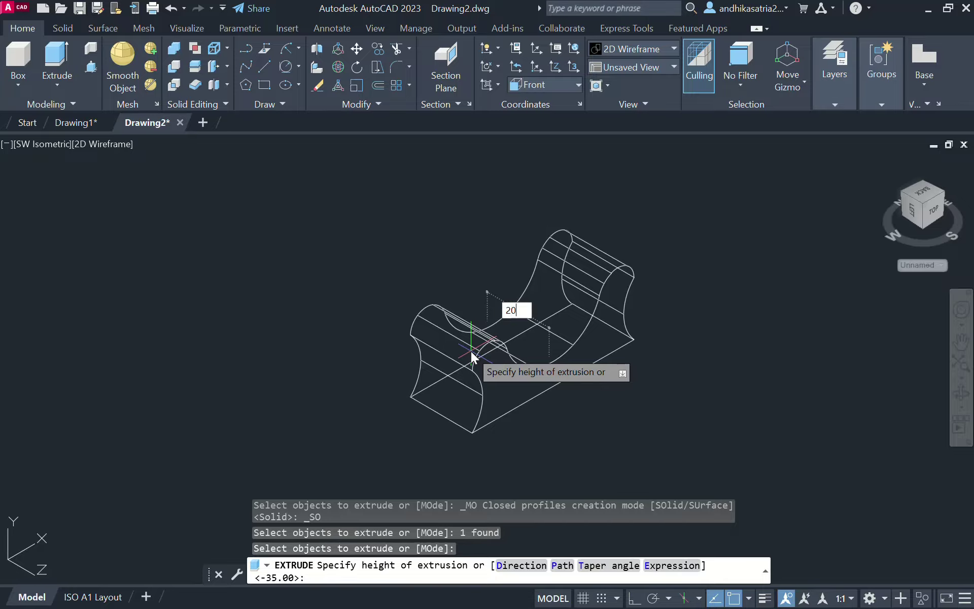
key(Return)
Examine the Part 1 plan view and its dimensions in the exercise PDF, then return to the drawing
key(alt+Tab)
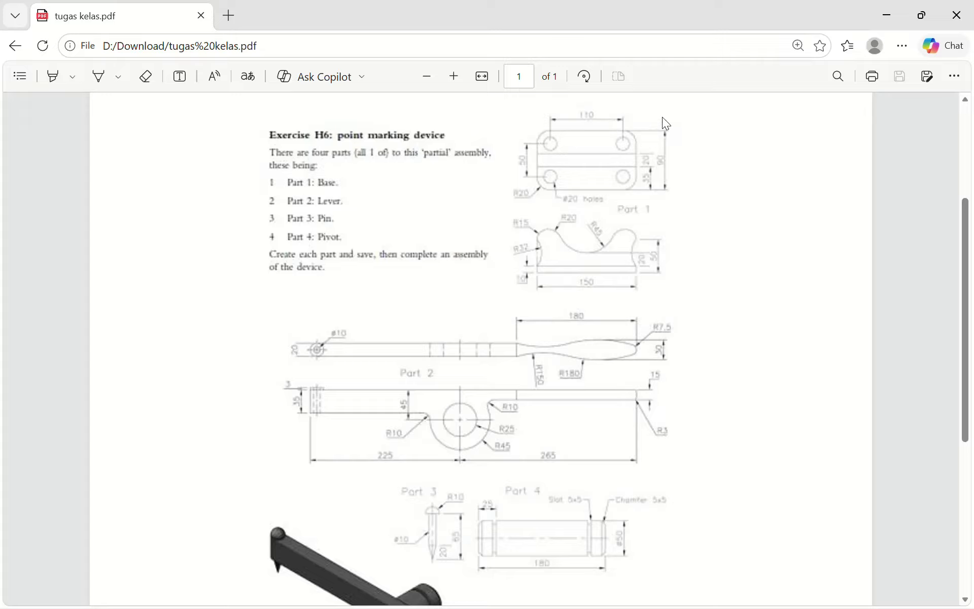
scroll(660, 193, up, 2)
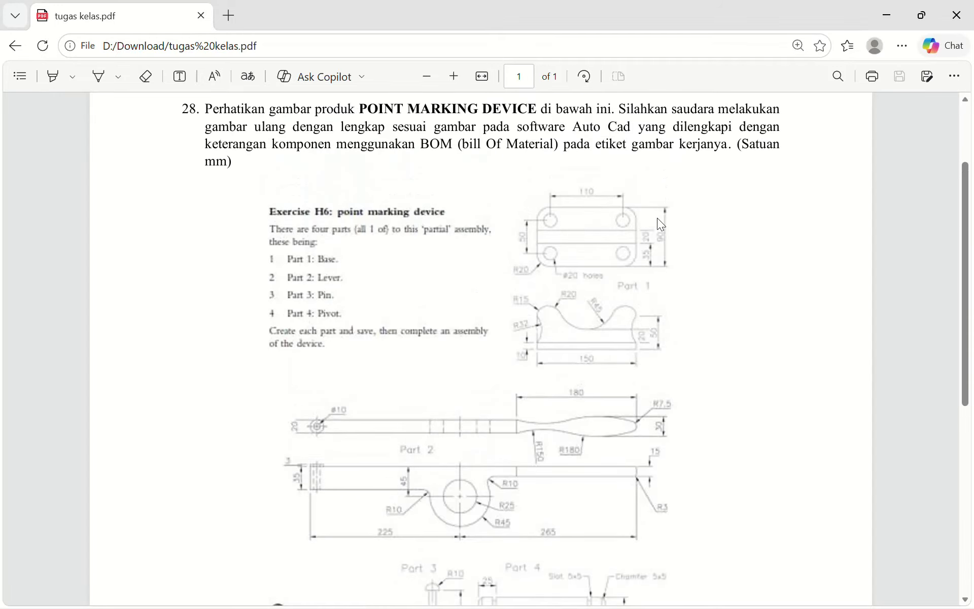
ctrl+scroll(659, 244, up, 3)
ctrl+scroll(636, 261, down, 4)
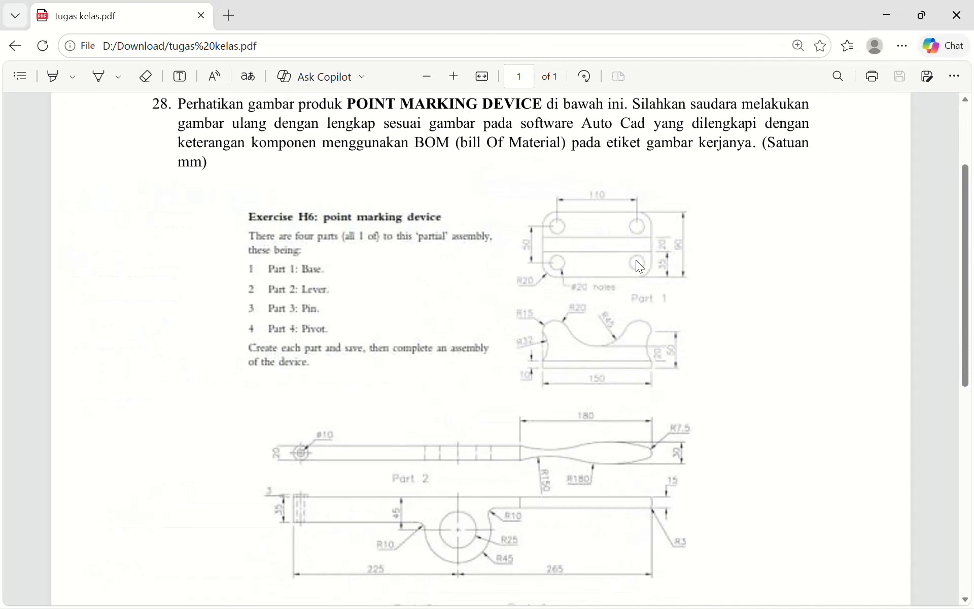
scroll(641, 307, down, 3)
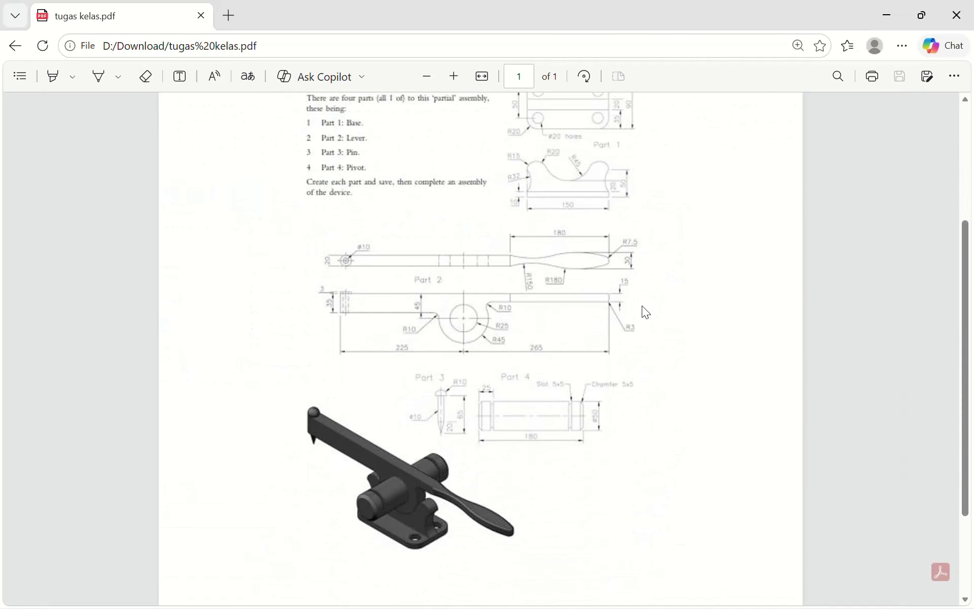
scroll(635, 234, up, 3)
ctrl+scroll(626, 253, up, 1)
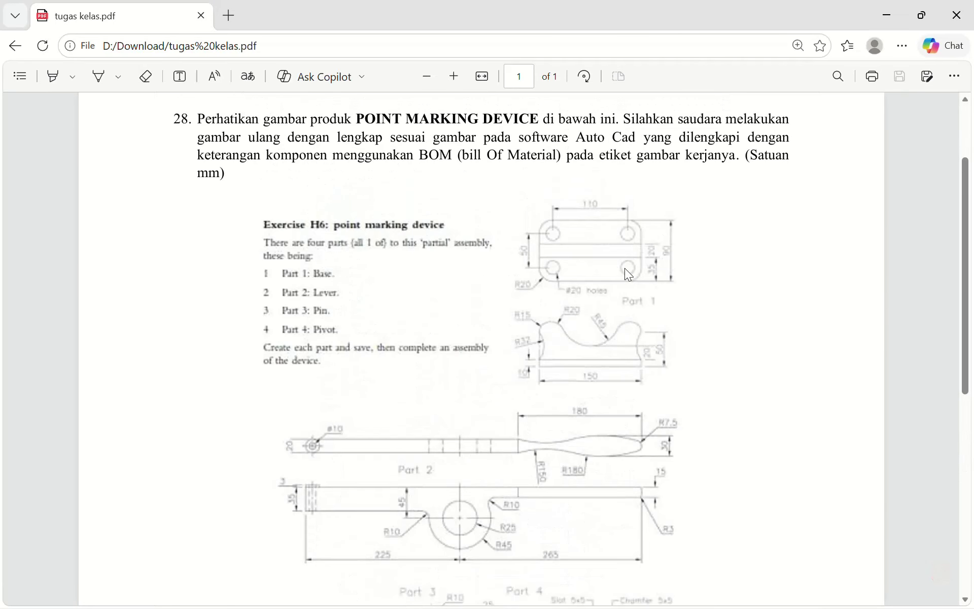
key(alt+Tab)
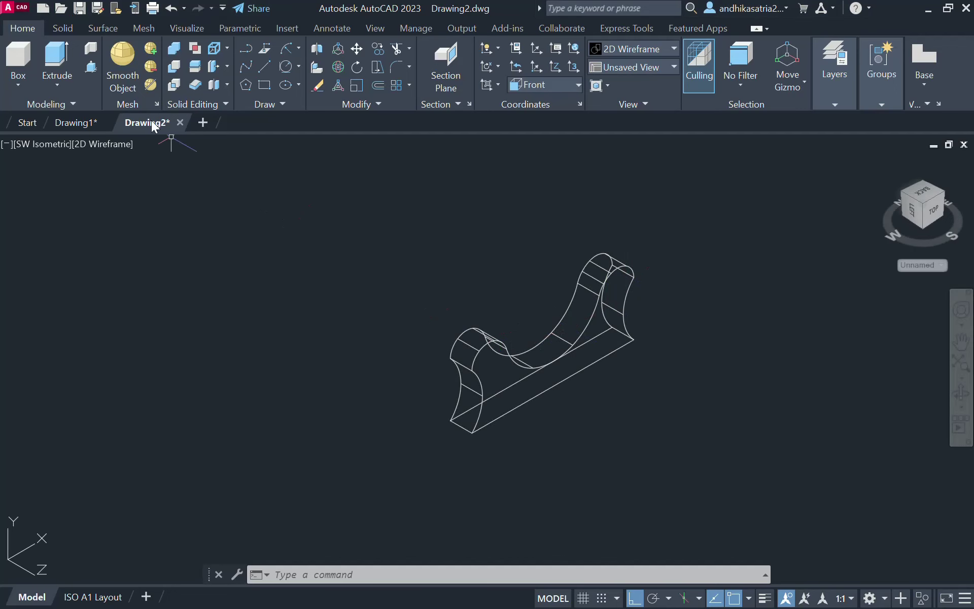
Switch to the Top view and draw a 150 by 90 mm rectangle in the empty space beside the extruded solid
click(53, 145)
click(105, 184)
scroll(491, 315, down, 8)
middle_drag(535, 344, 369, 345)
click(263, 85)
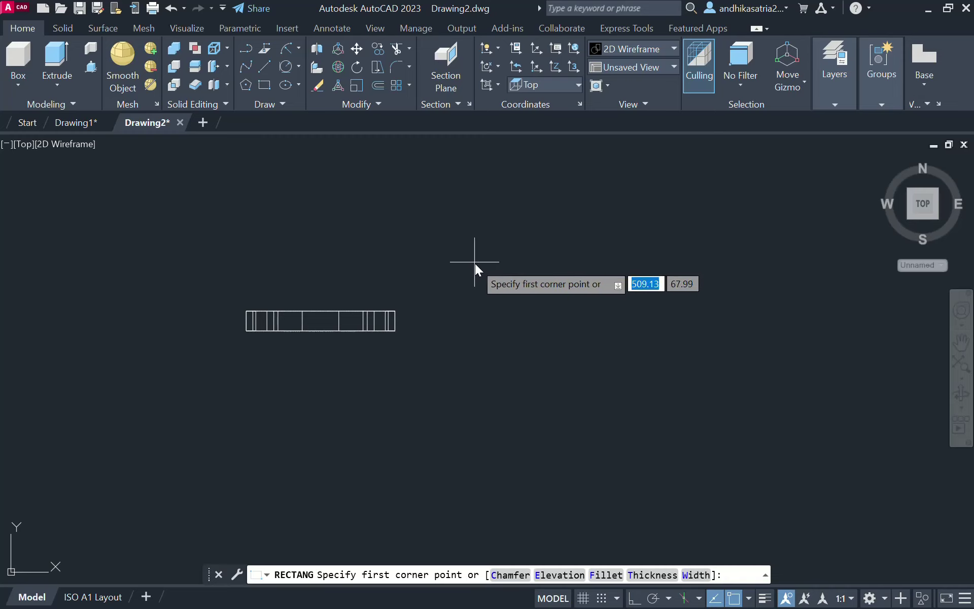
click(474, 263)
text(150)
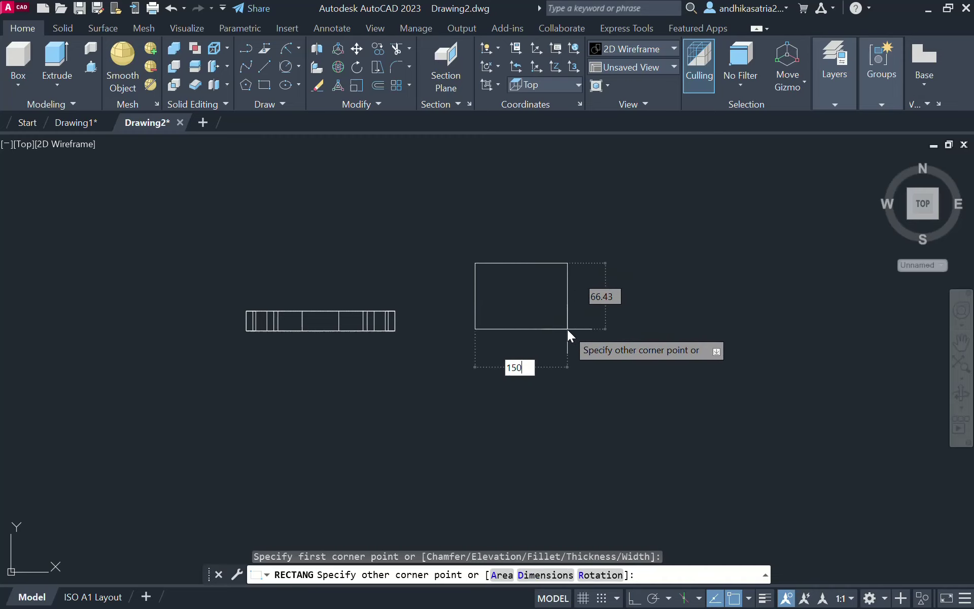
key(Tab)
text(90)
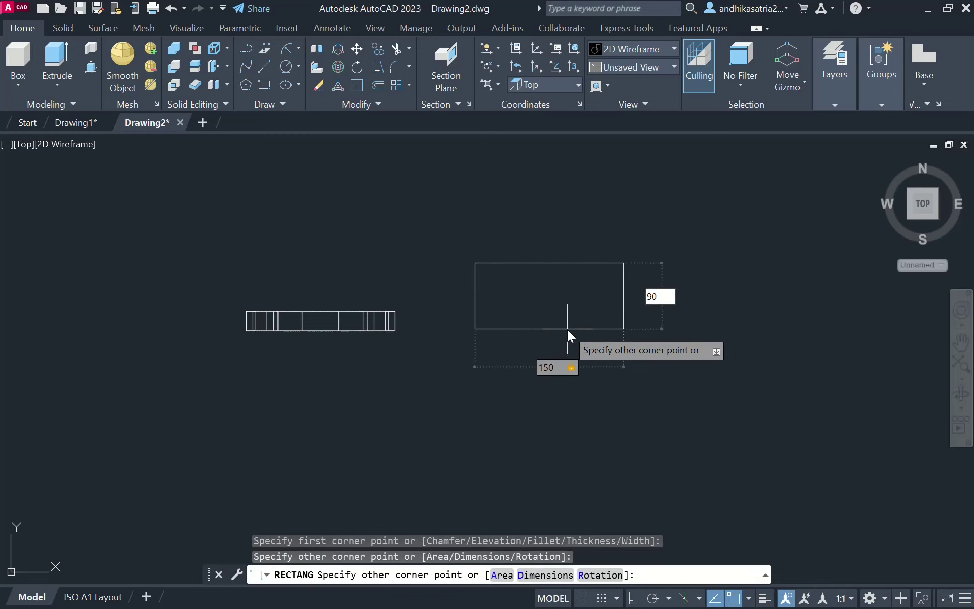
key(Return)
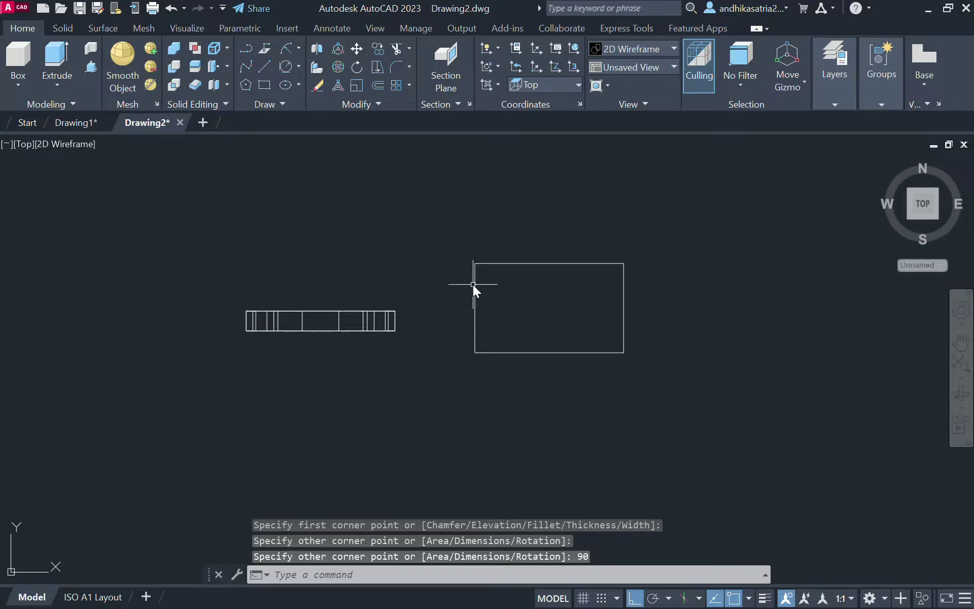
Check the hole spacing in the exercise PDF and draw a 110 by 50 mm rectangle inside the base plate outline
key(alt+Tab)
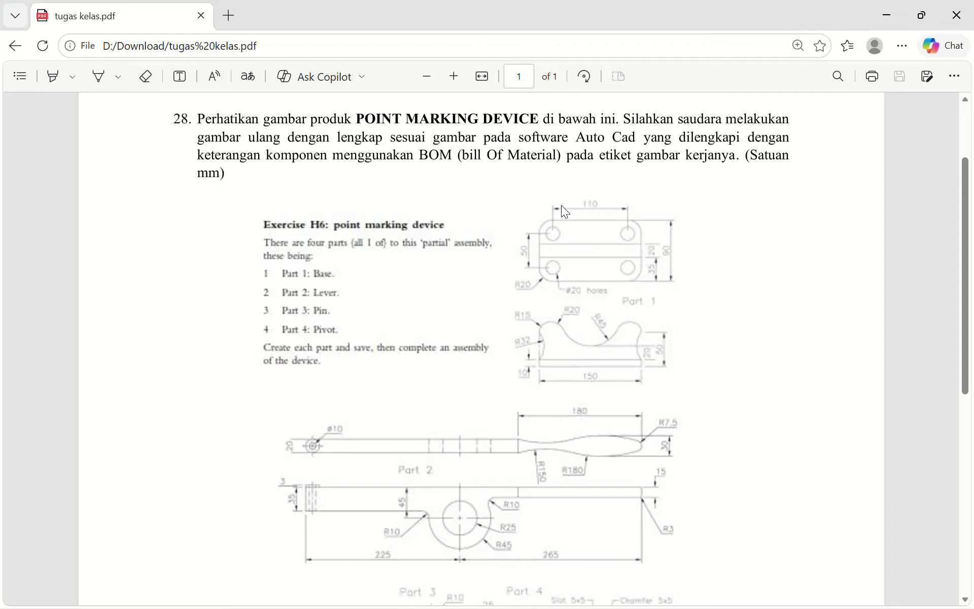
key(alt+Tab)
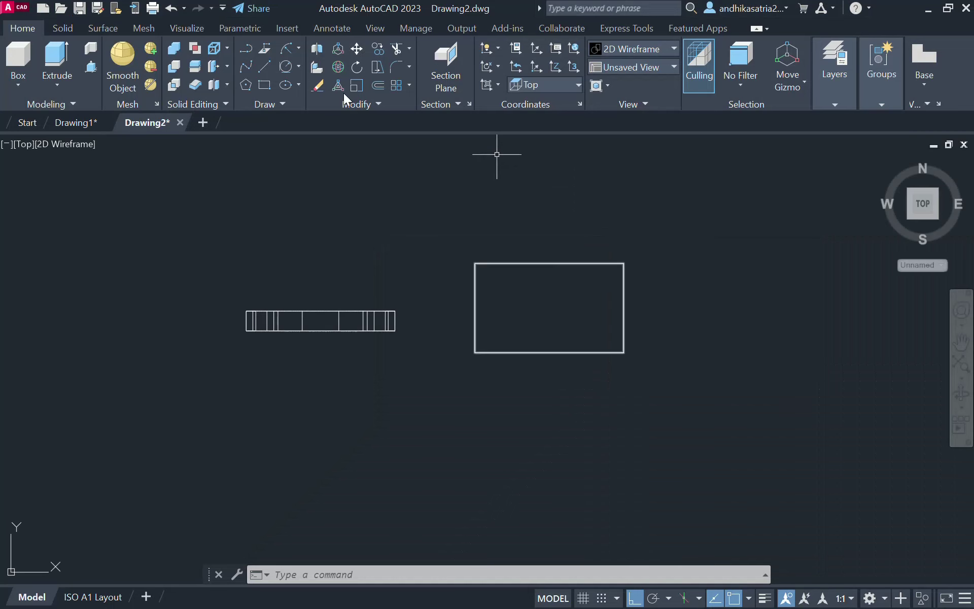
click(262, 86)
click(491, 281)
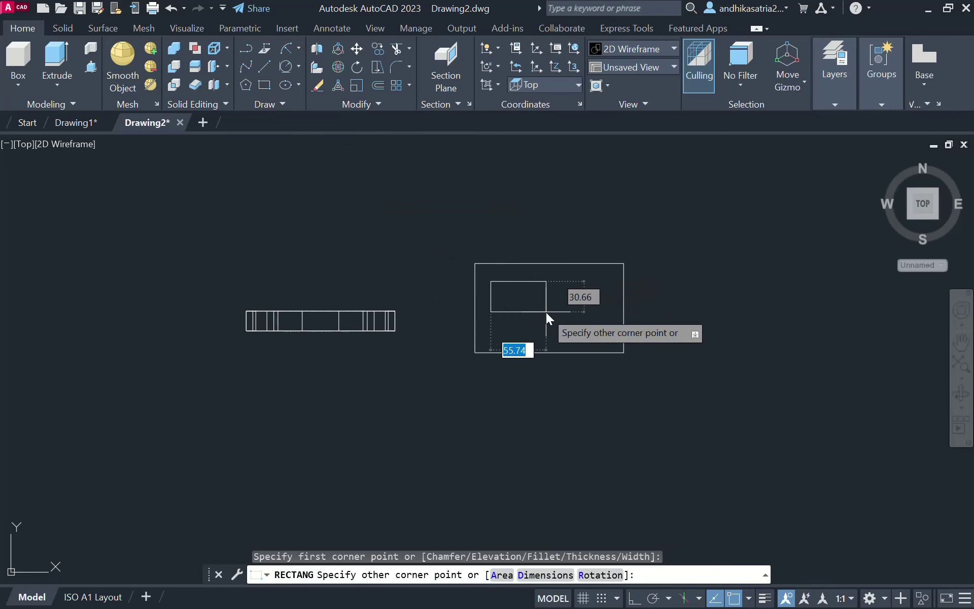
text(110)
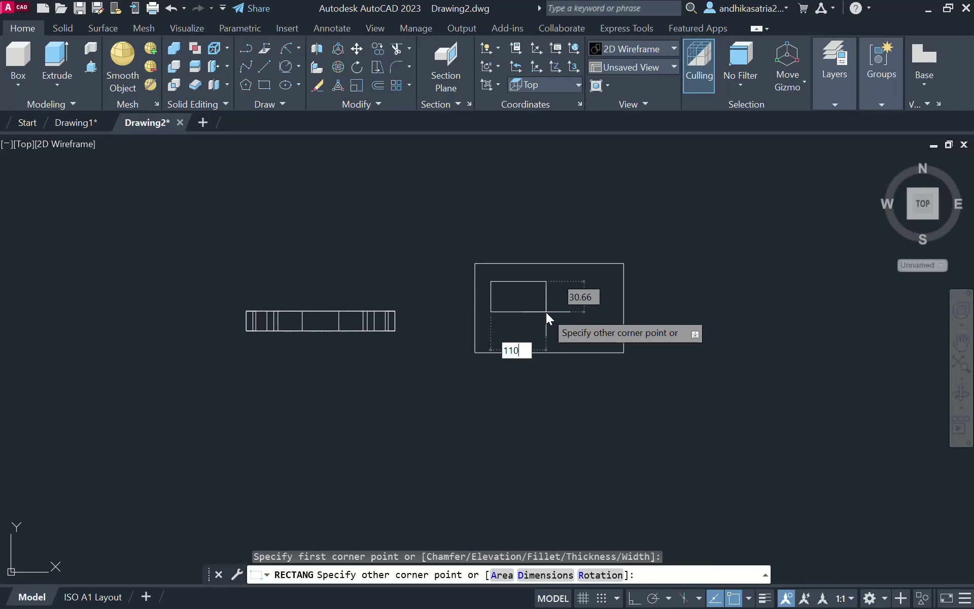
key(Tab)
text(50)
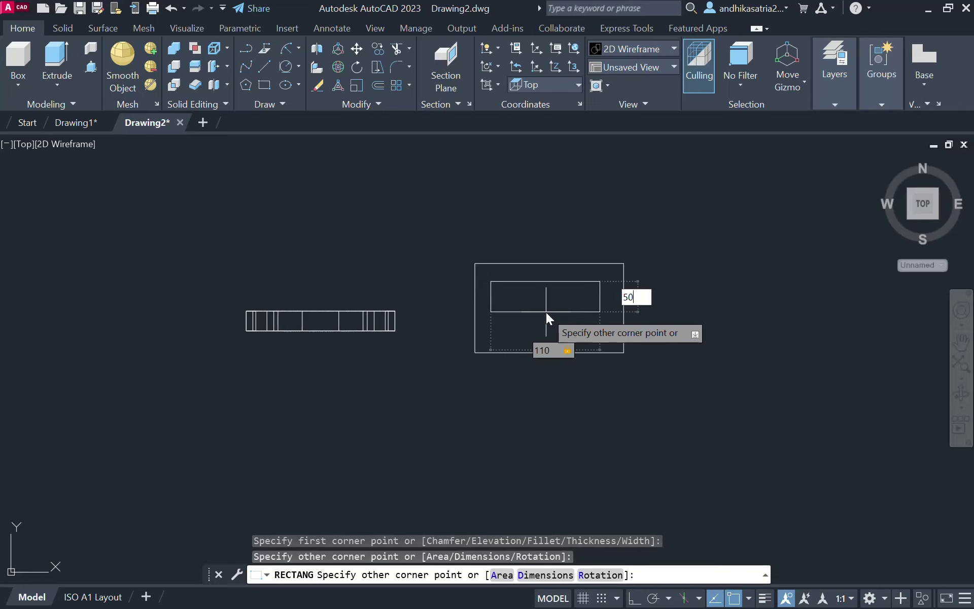
key(Return)
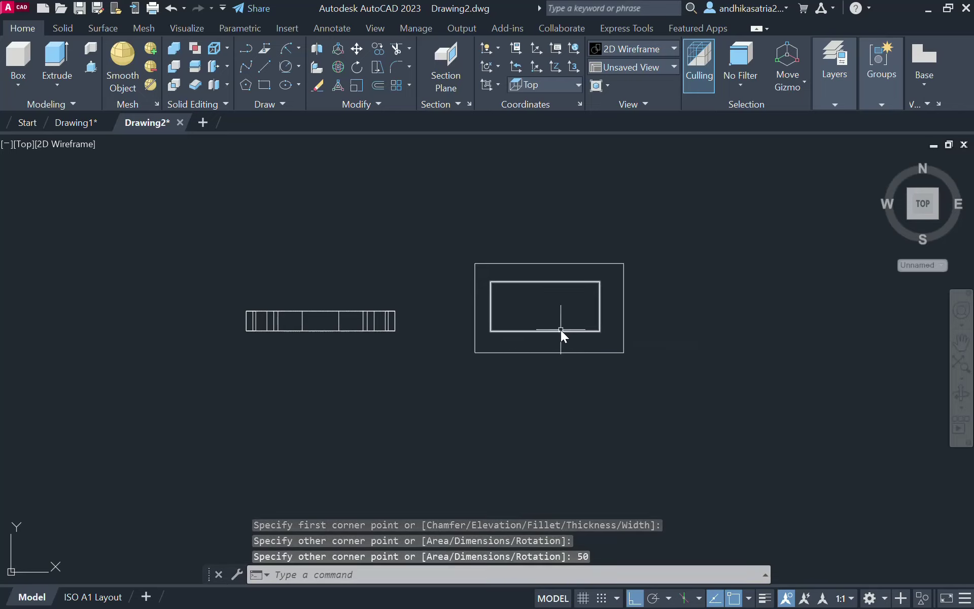
Move the inner rectangle by its centre onto the centre of the outer rectangle
click(561, 331)
text(m)
key(Return)
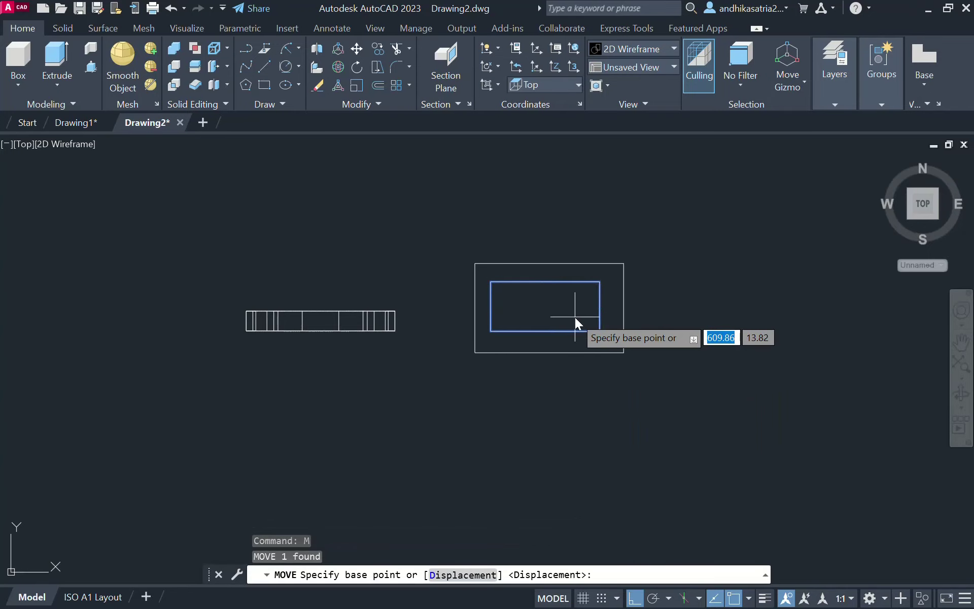
click(546, 306)
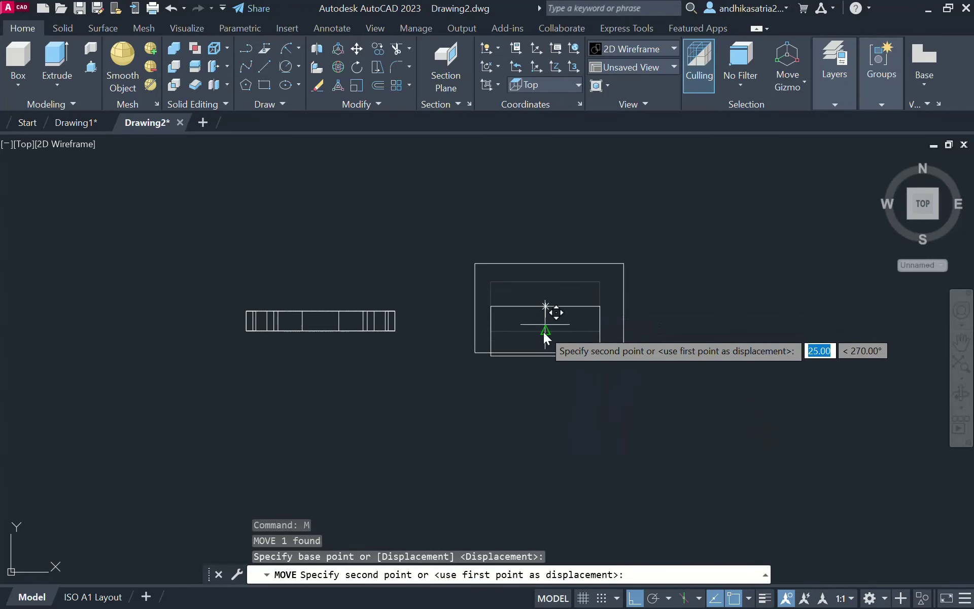
click(551, 309)
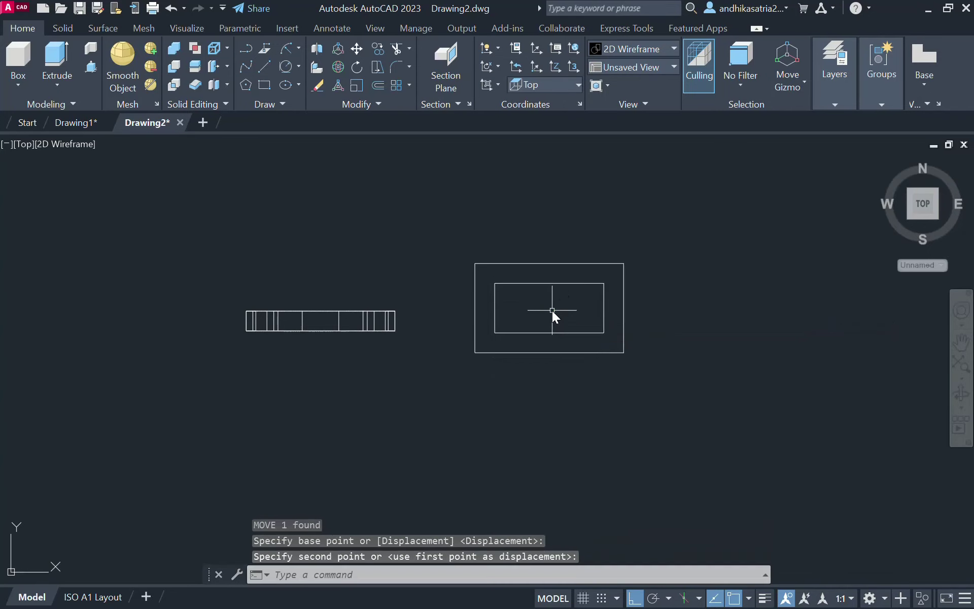
Check the hole size in the exercise PDF and draw a 20 mm diameter circle centred on the inner rectangle's upper-left corner
key(alt+Tab)
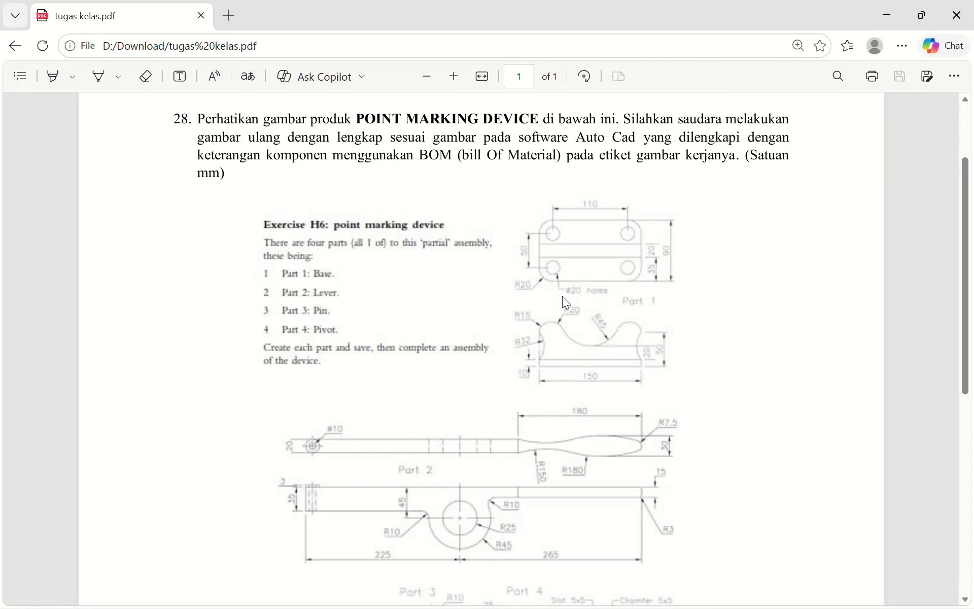
ctrl+scroll(562, 289, up, 2)
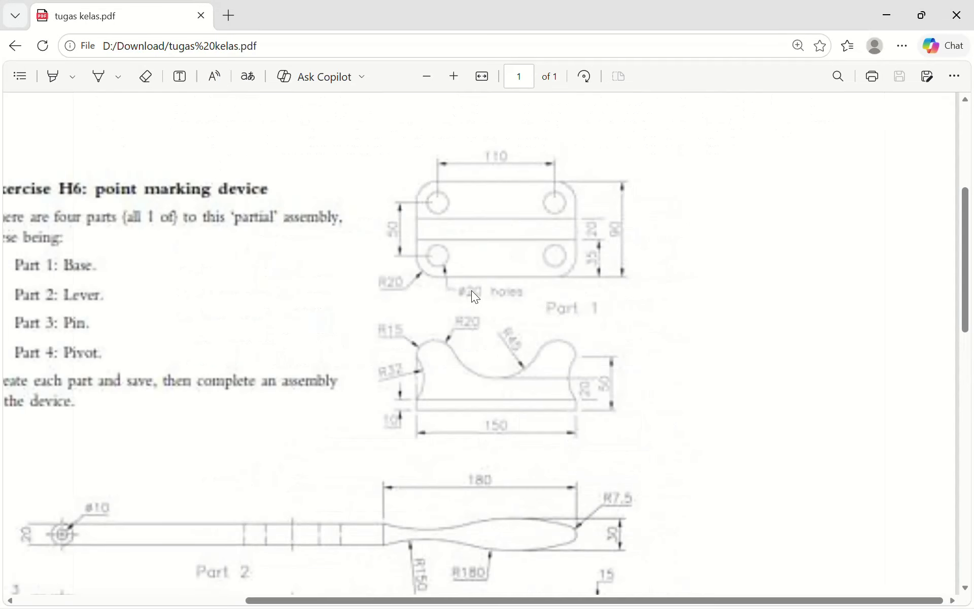
ctrl+scroll(470, 290, down, 2)
key(alt+Tab)
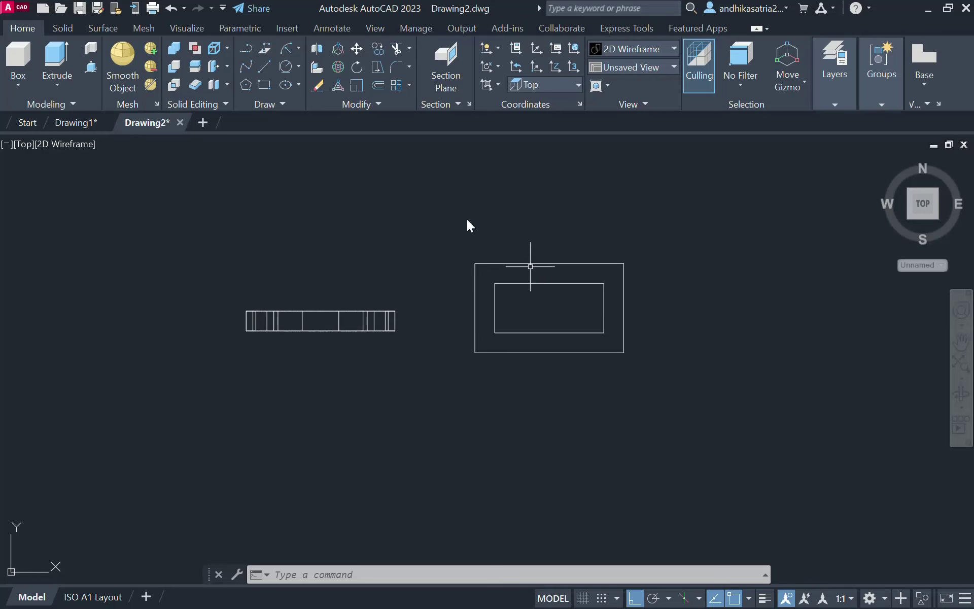
click(298, 66)
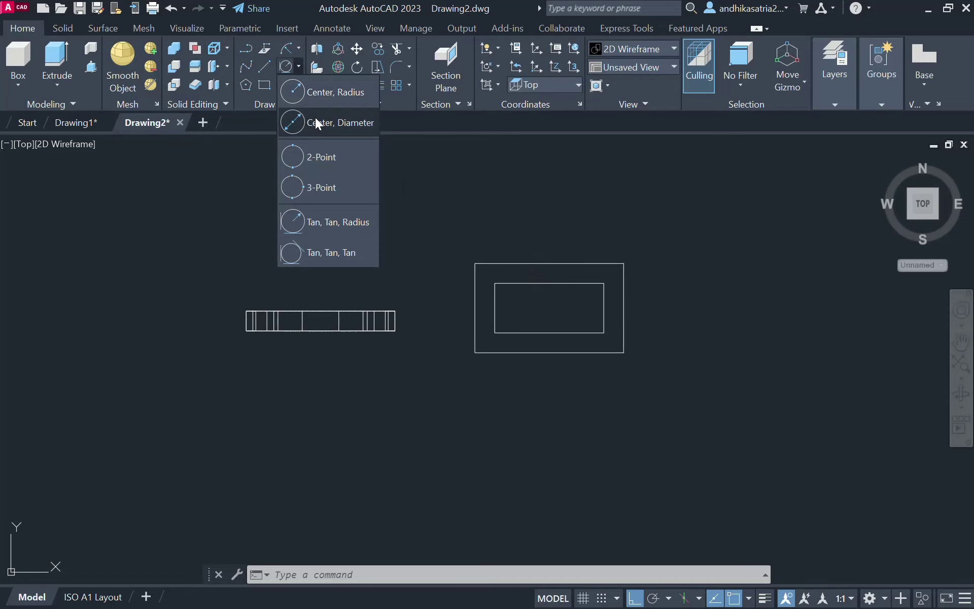
click(316, 123)
click(495, 283)
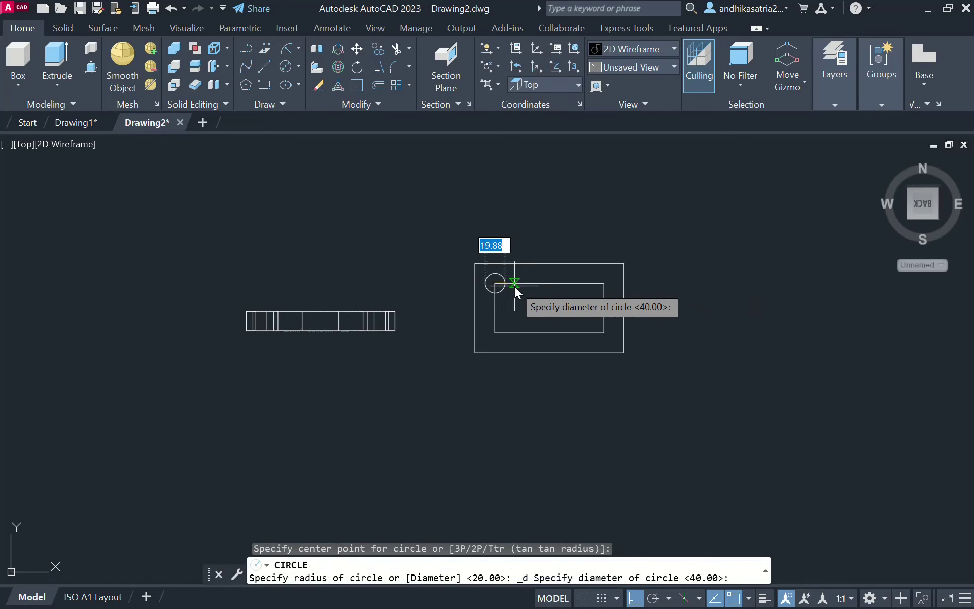
text(20)
key(Return)
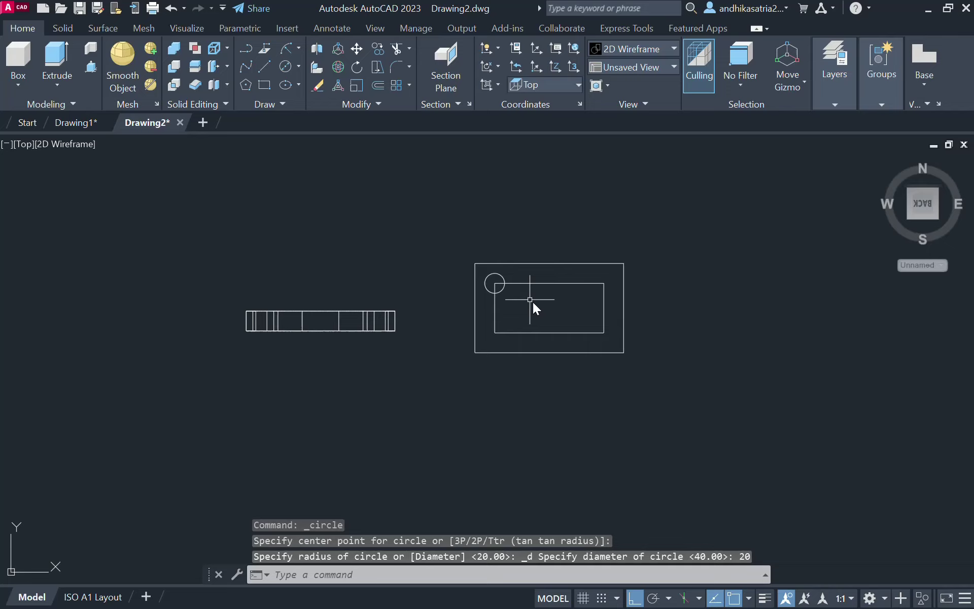
Copy the hole circle from its centre to the other three corners of the inner rectangle
click(502, 287)
text(c)
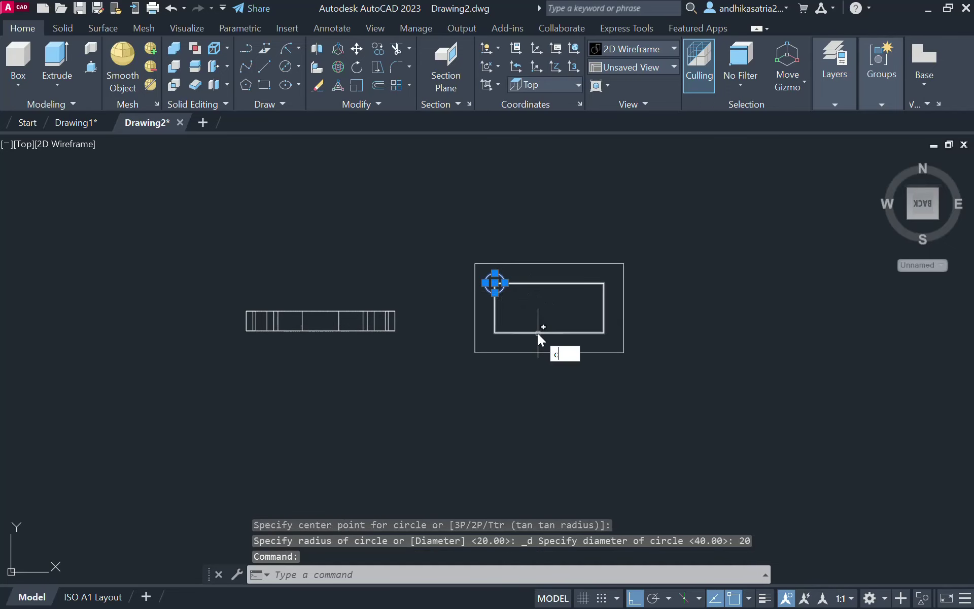
text(o)
key(Return)
click(495, 284)
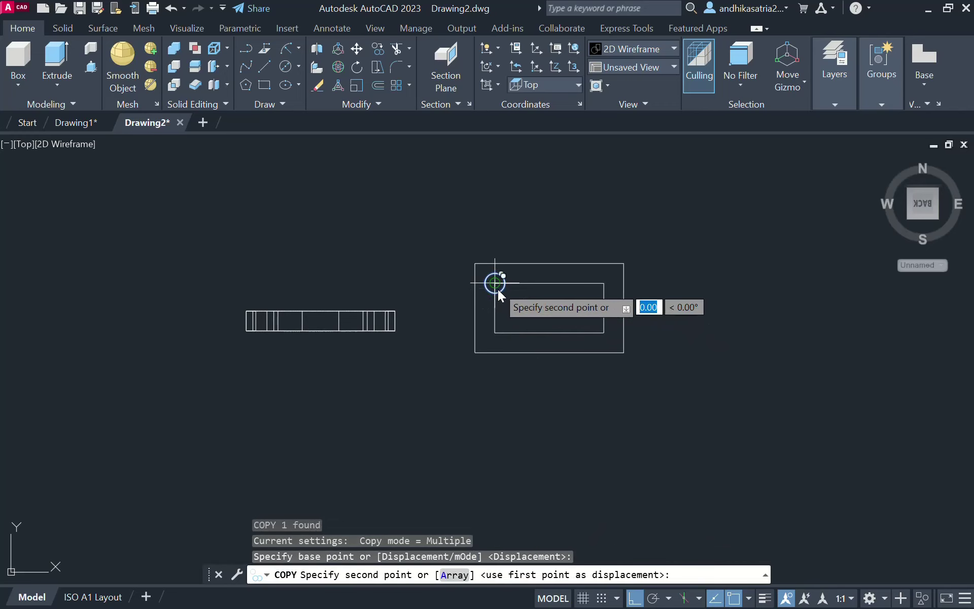
click(495, 334)
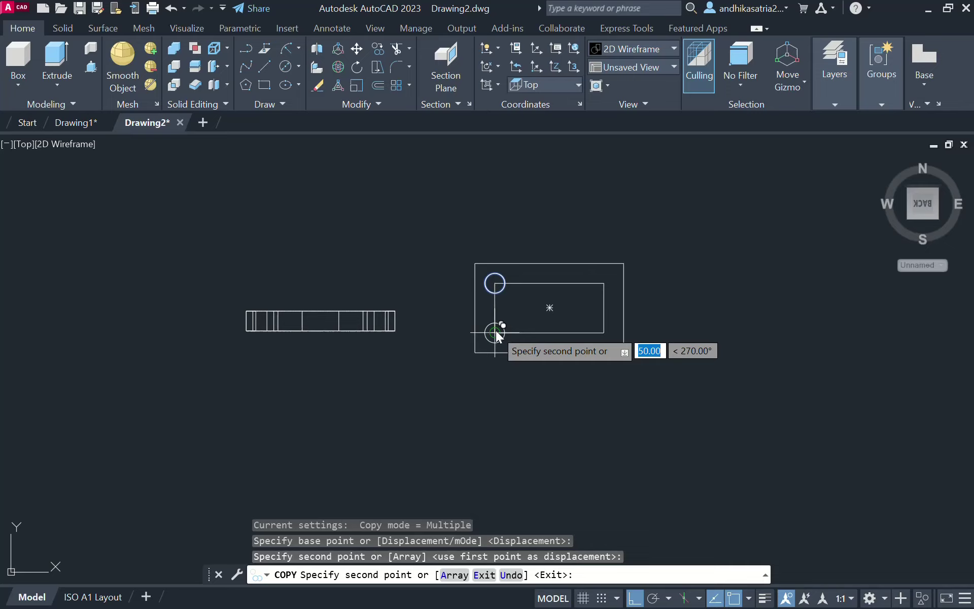
click(603, 333)
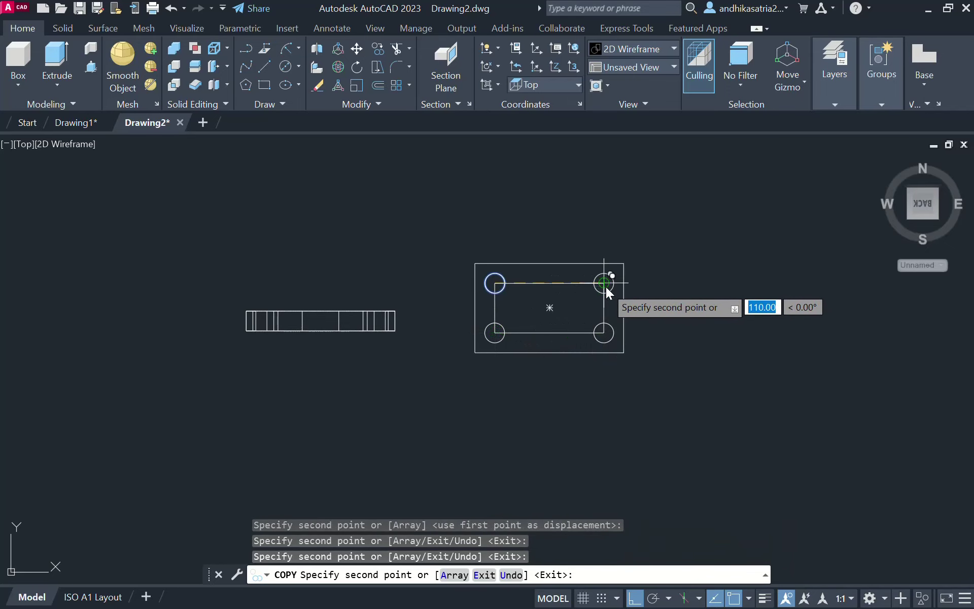
click(605, 287)
right_click(606, 288)
click(645, 297)
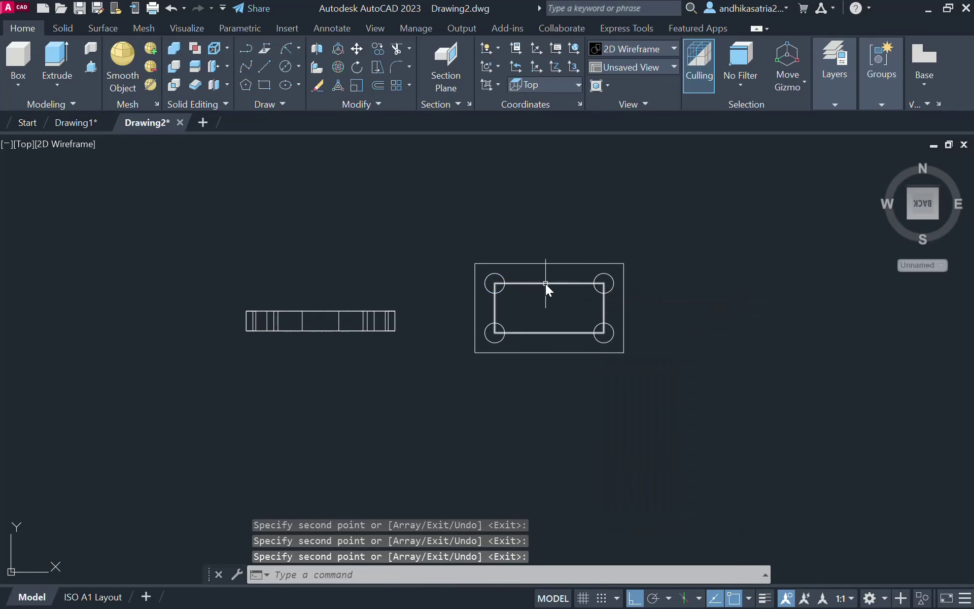
Erase the inner construction rectangle, leaving the four hole circles inside the plate outline
click(546, 284)
key(Delete)
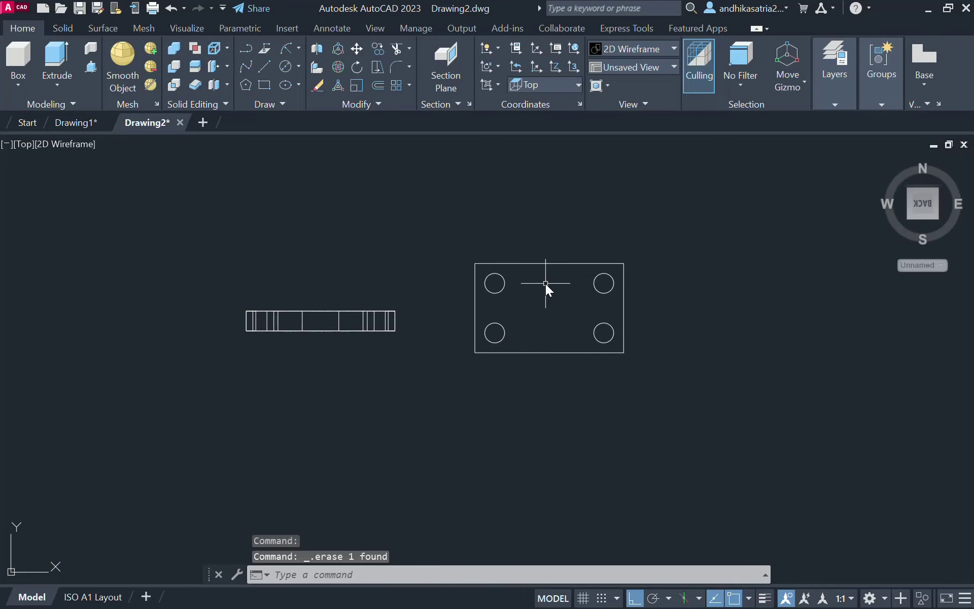
scroll(527, 294, up, 2)
mouse_move(541, 308)
middle_down()
mouse_move(533, 291)
mouse_move(467, 274)
middle_up()
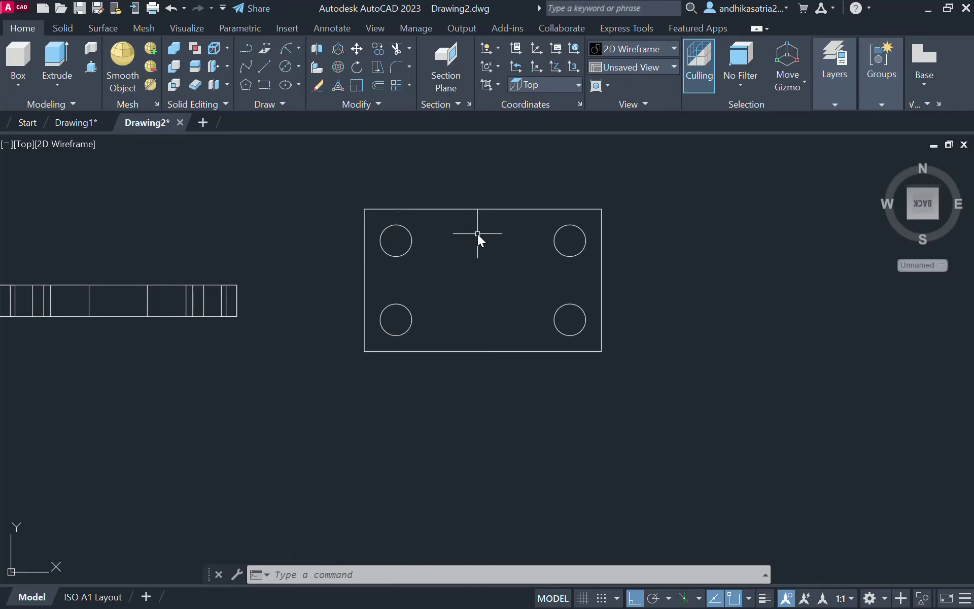
Check the corner radius in the exercise PDF and fillet the plate outline's lower-left corner with a 20 mm radius
key(alt+Tab)
key(alt+Tab)
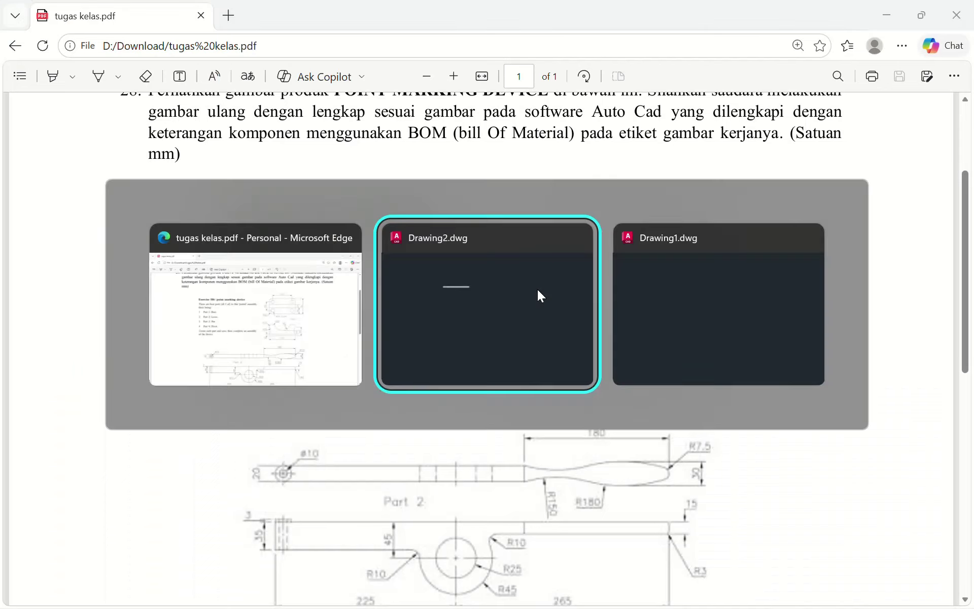
text(f)
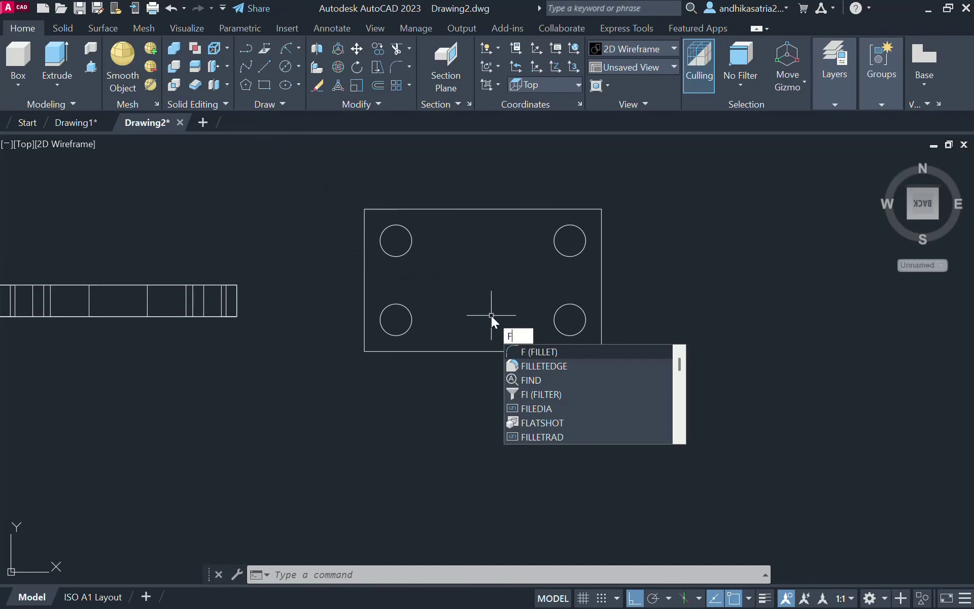
key(Return)
text(r)
key(Return)
text(20)
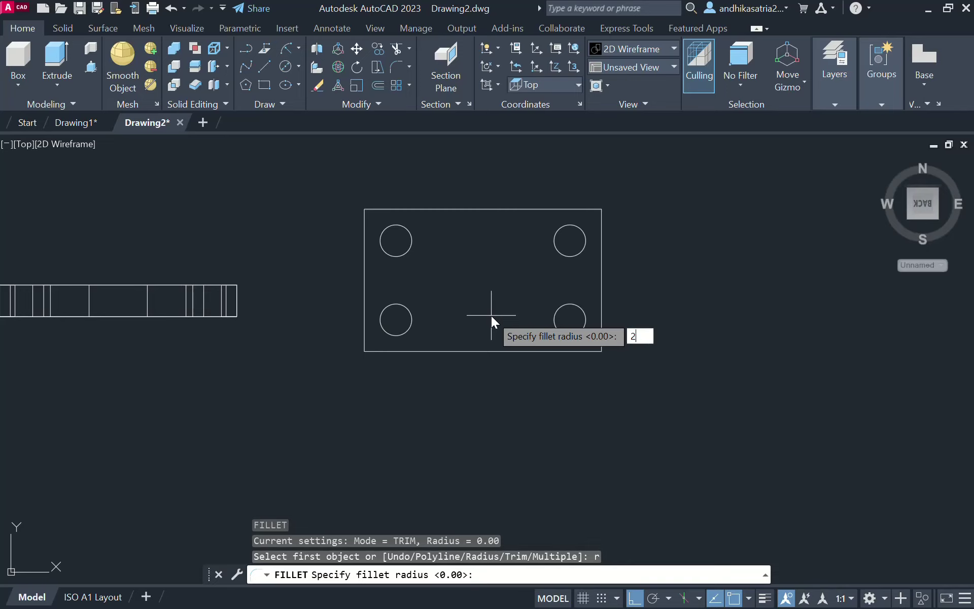
key(Return)
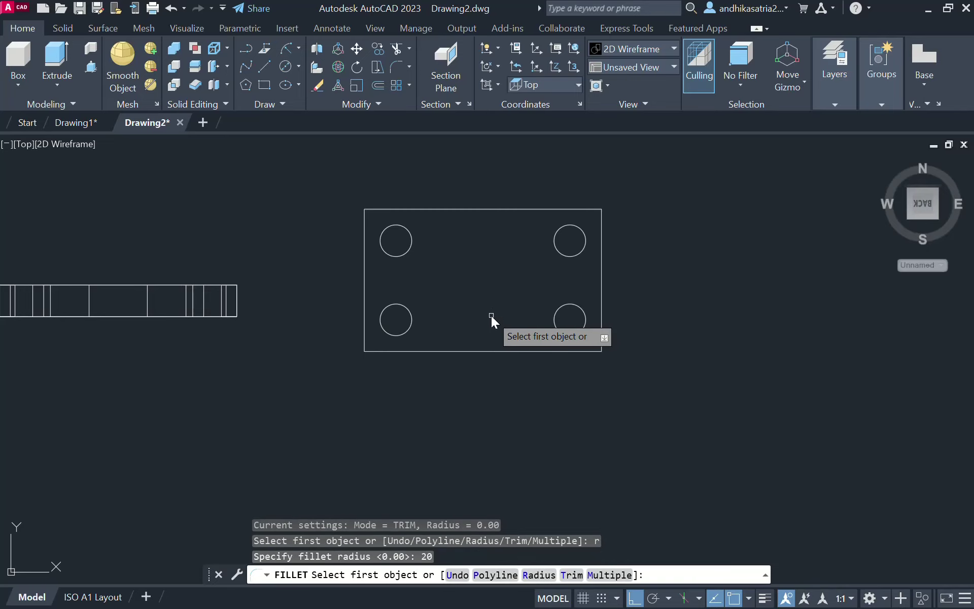
click(365, 330)
click(377, 350)
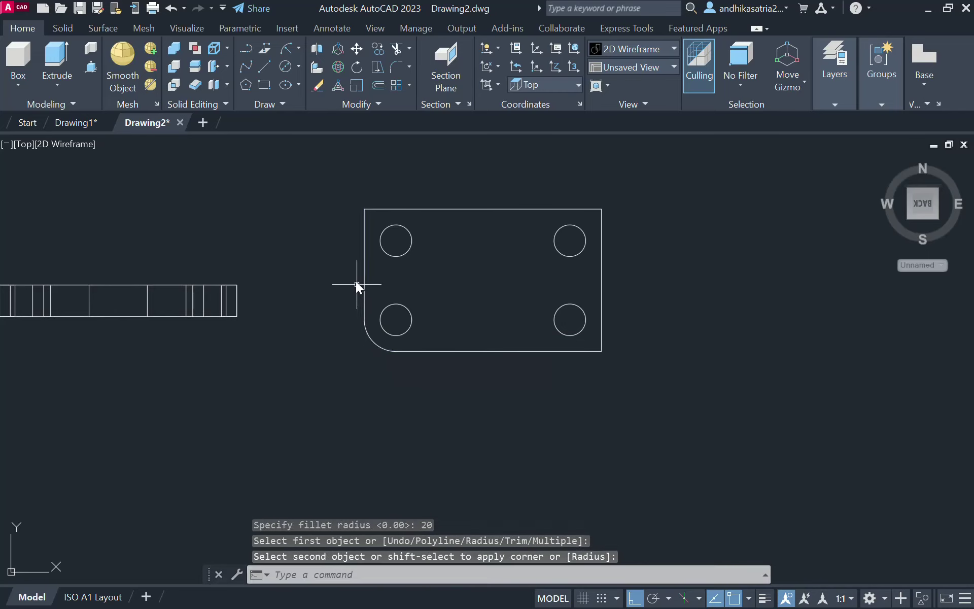
Fillet the plate outline's upper-left, upper-right and lower-right corners with the same 20 mm radius
key(Return)
click(369, 210)
click(365, 225)
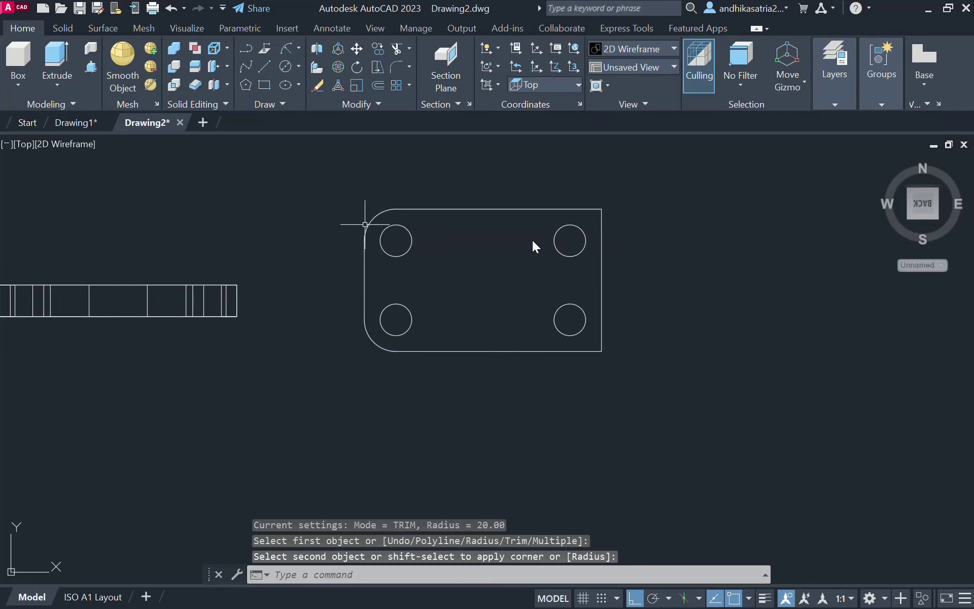
key(Return)
click(580, 208)
click(599, 228)
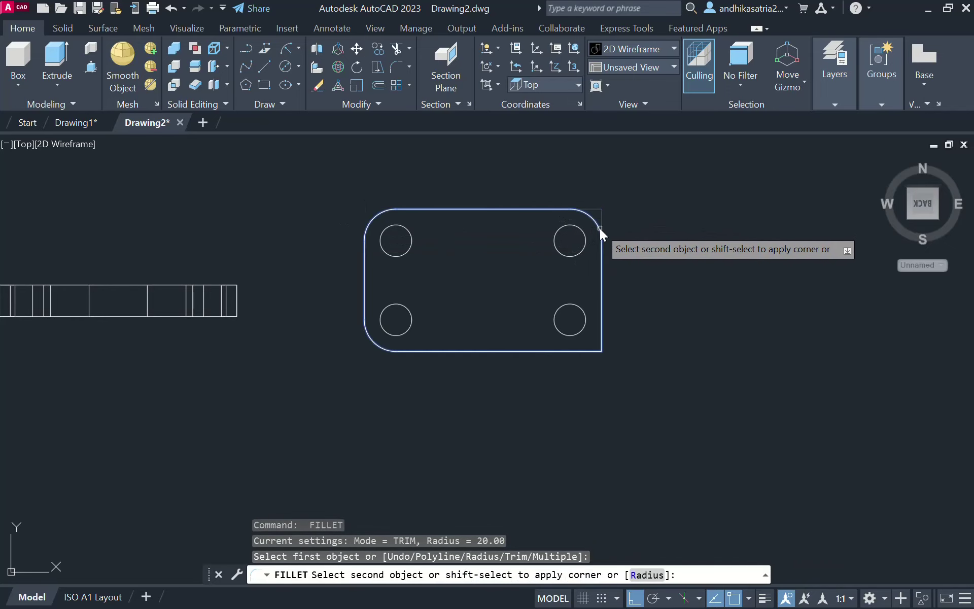
key(Return)
click(600, 333)
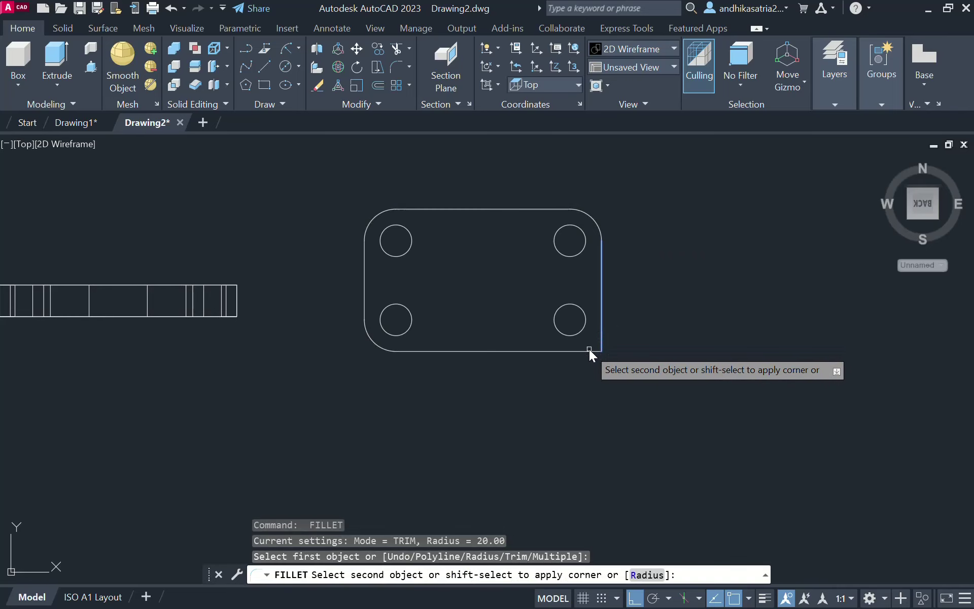
click(589, 349)
click(589, 353)
In the SW Isometric view, check the plate thickness in the PDF and presspull the area around the four holes 10 mm downward
scroll(595, 335, down, 4)
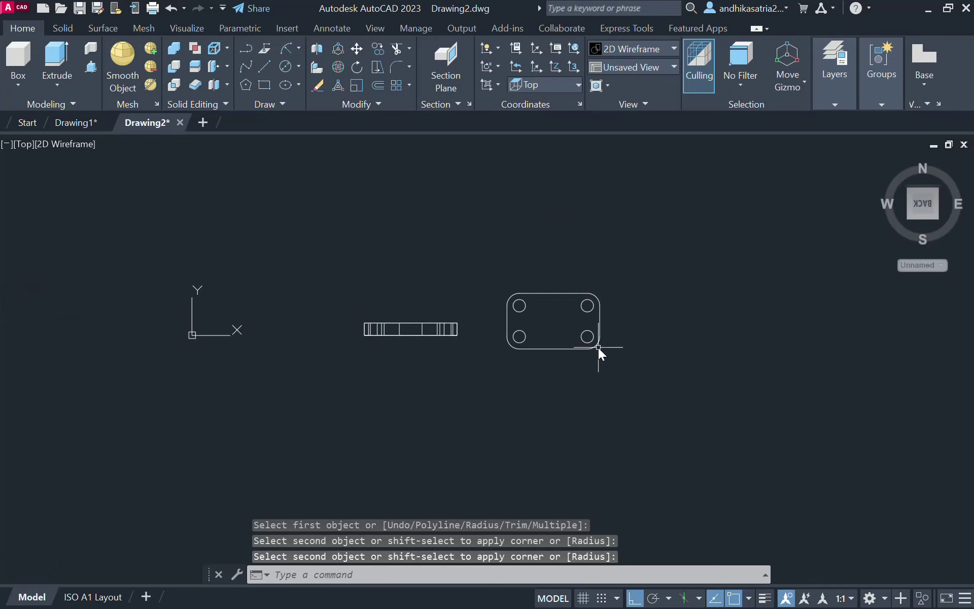
click(25, 148)
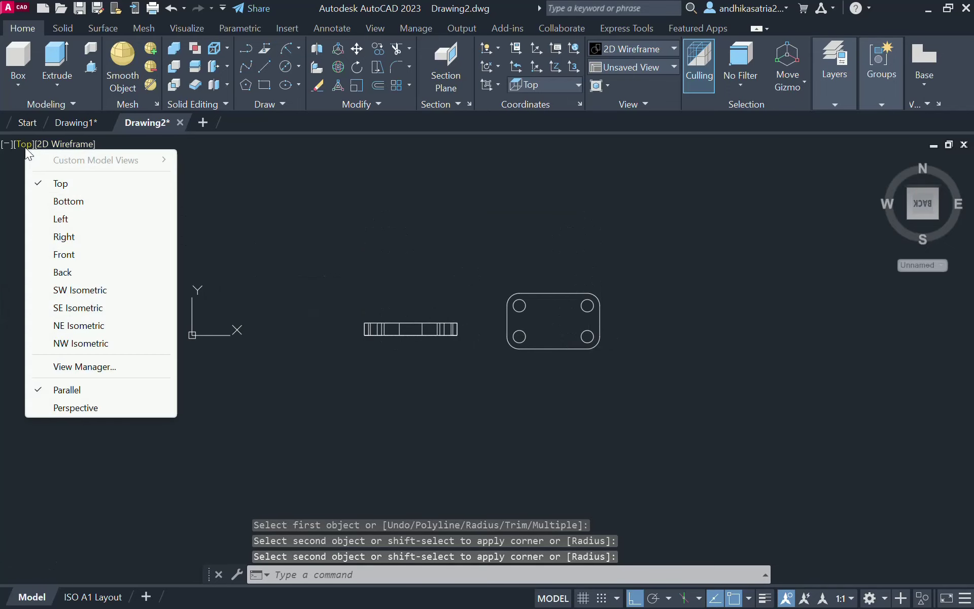
click(117, 288)
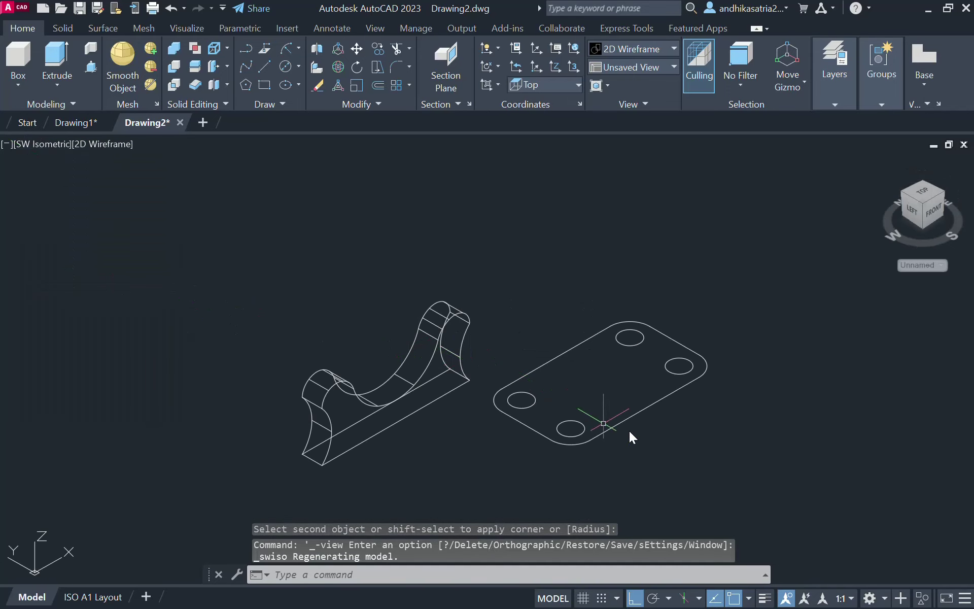
middle_drag(631, 435, 548, 365)
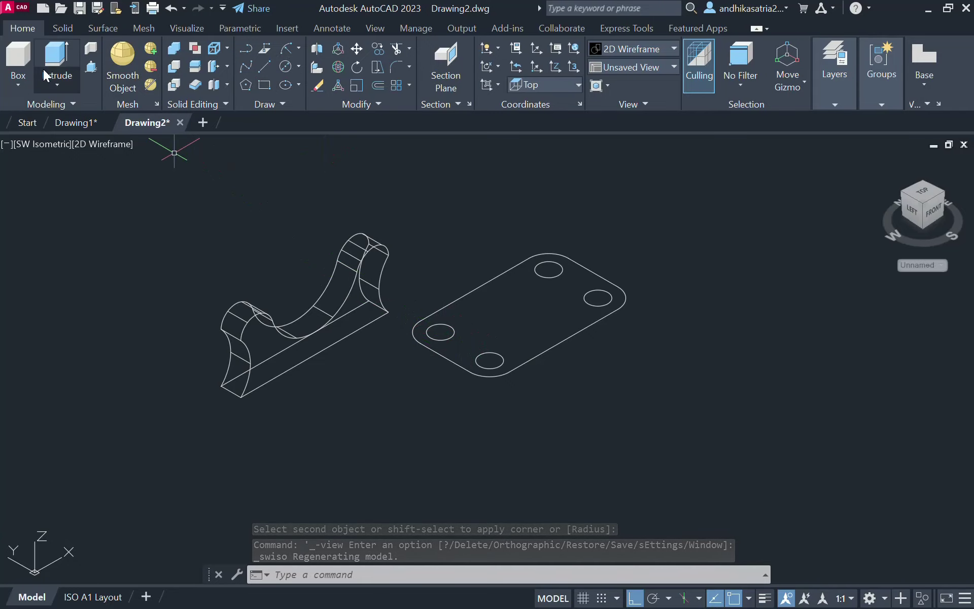
click(92, 70)
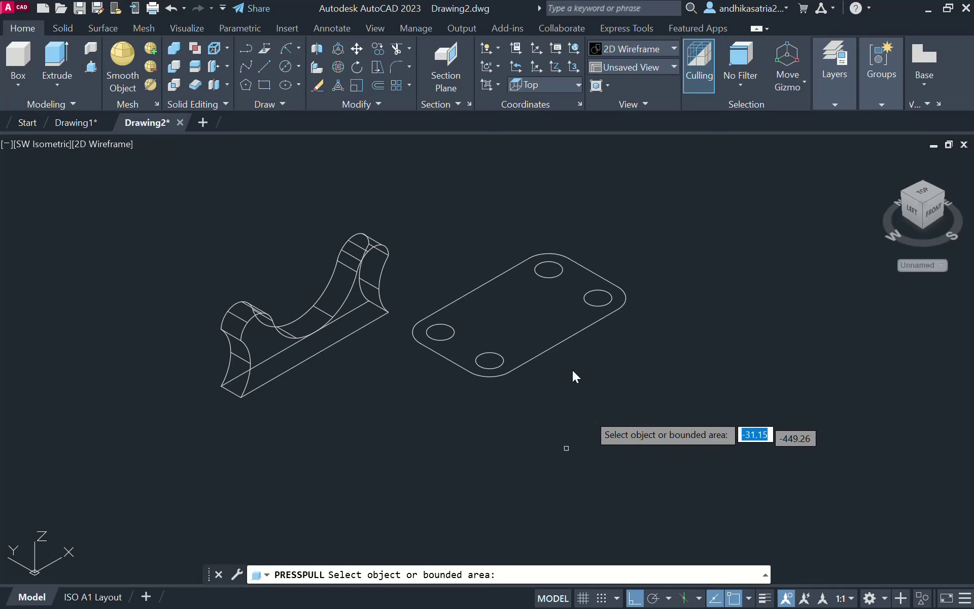
click(527, 312)
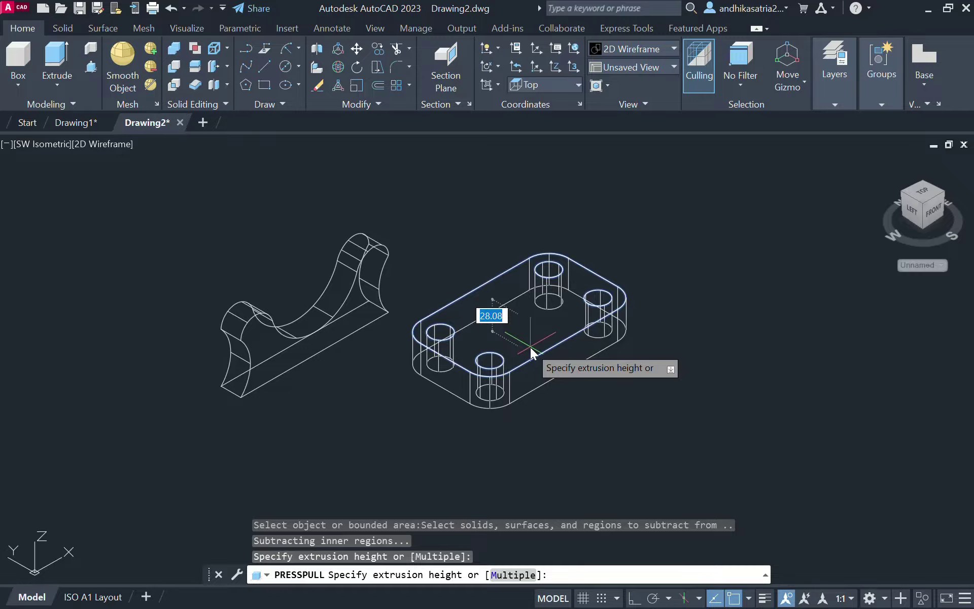
key(alt+Tab)
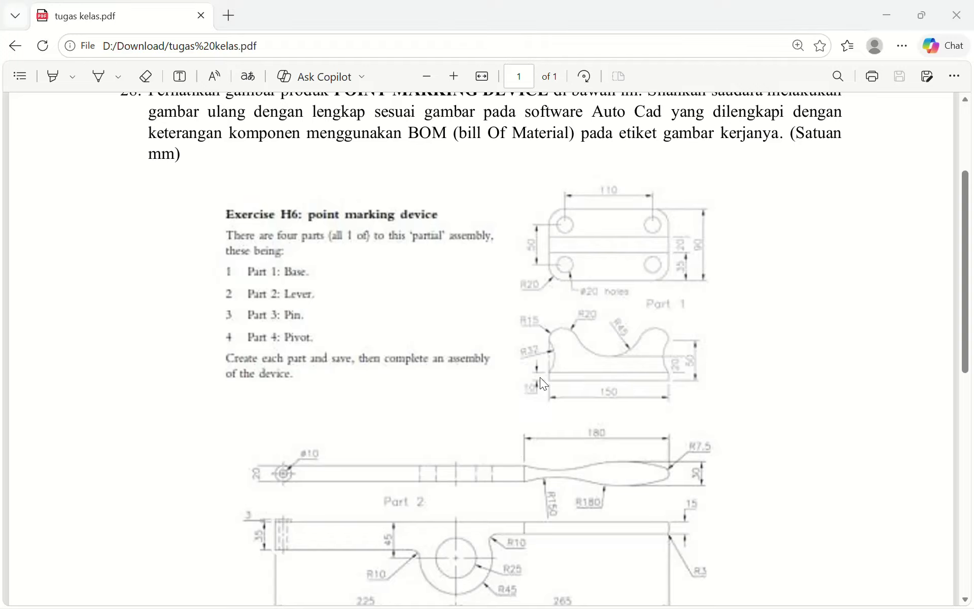
key(alt+Tab)
text(10)
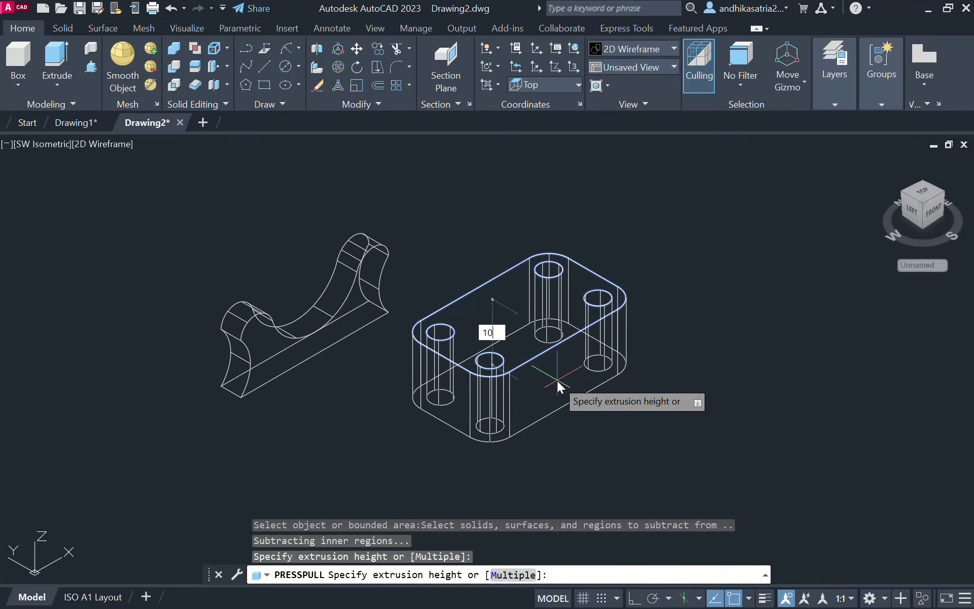
key(Return)
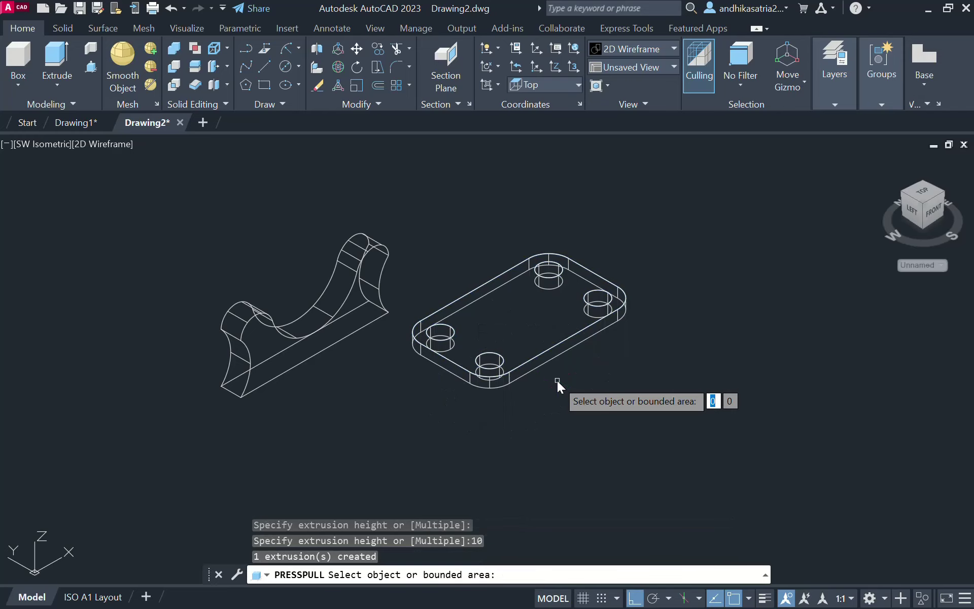
key(Return)
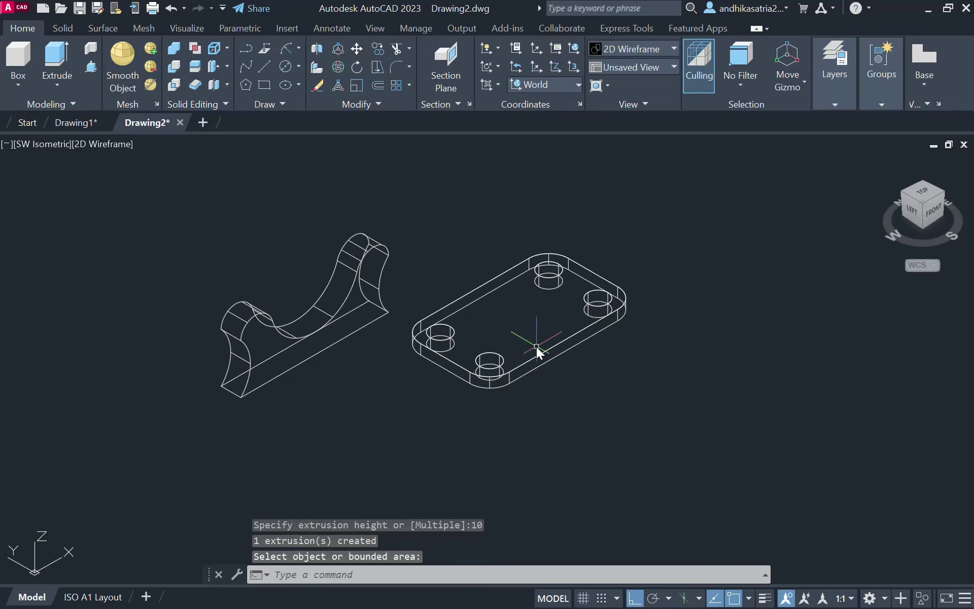
Preview both solids in the Conceptual visual style and return to 2D Wireframe
click(96, 141)
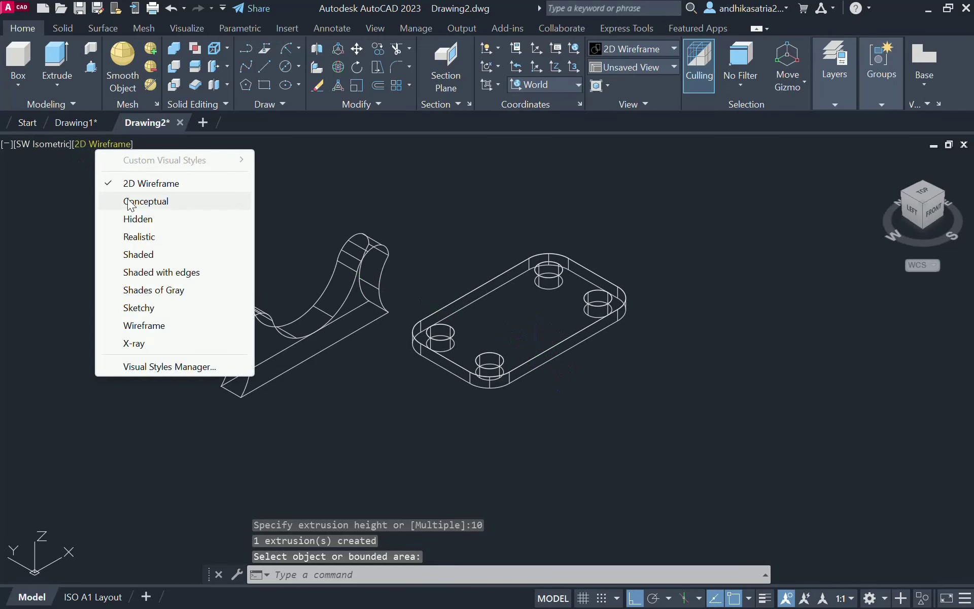
click(129, 202)
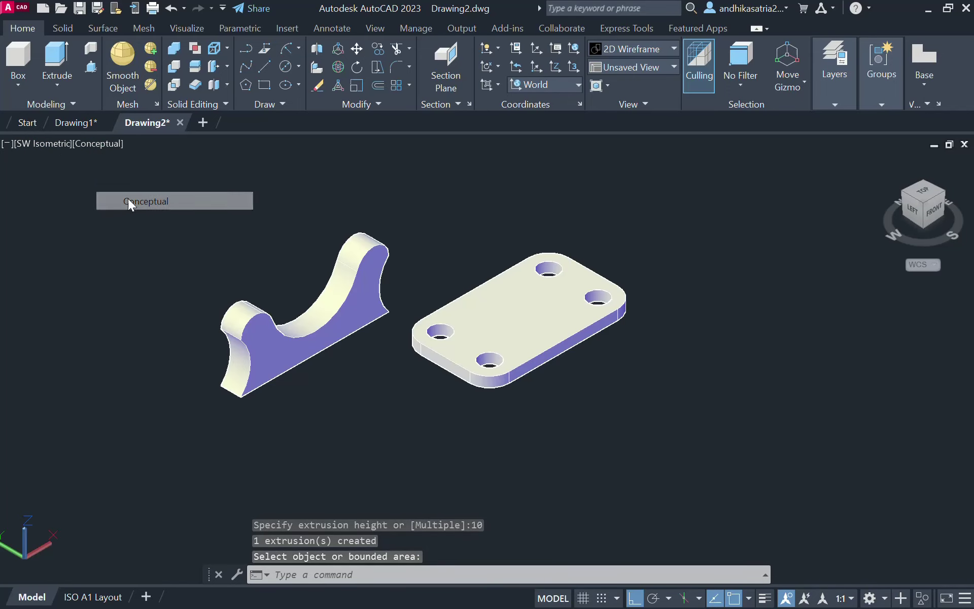
click(111, 144)
click(152, 182)
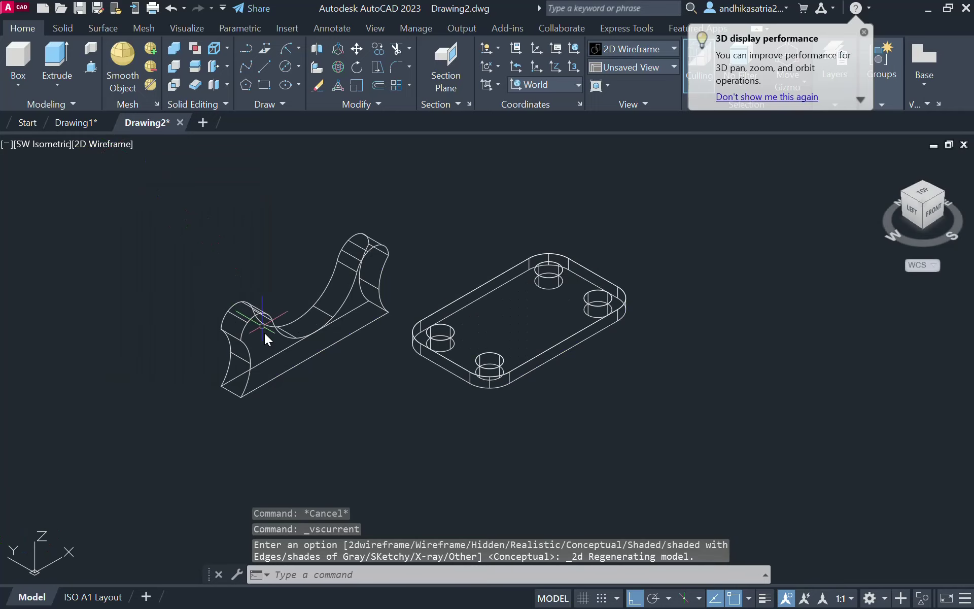
Move the upright profile from the midpoint of its bottom end edge to the midpoint of the plate's top short edge
click(269, 325)
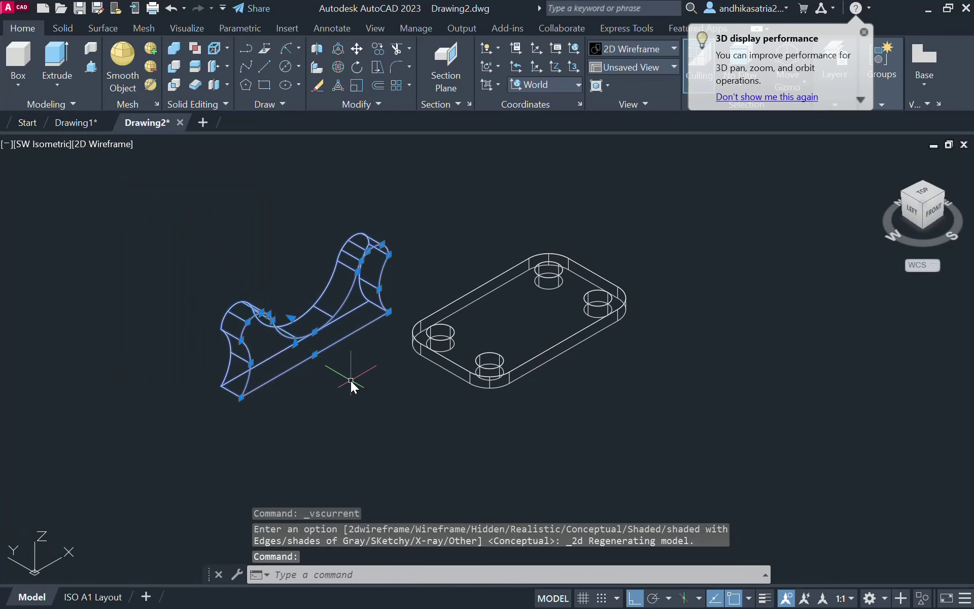
text(M)
key(Return)
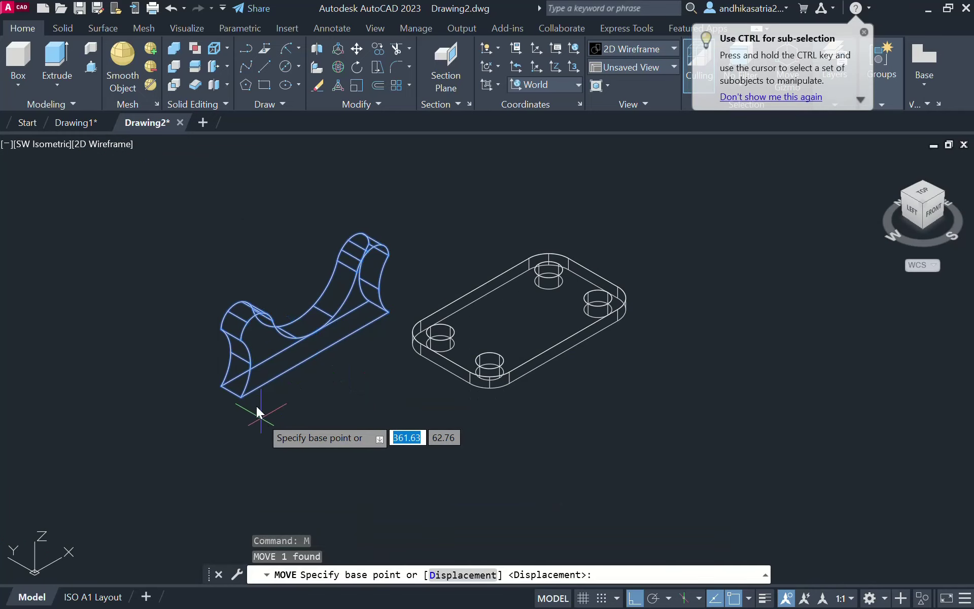
click(231, 391)
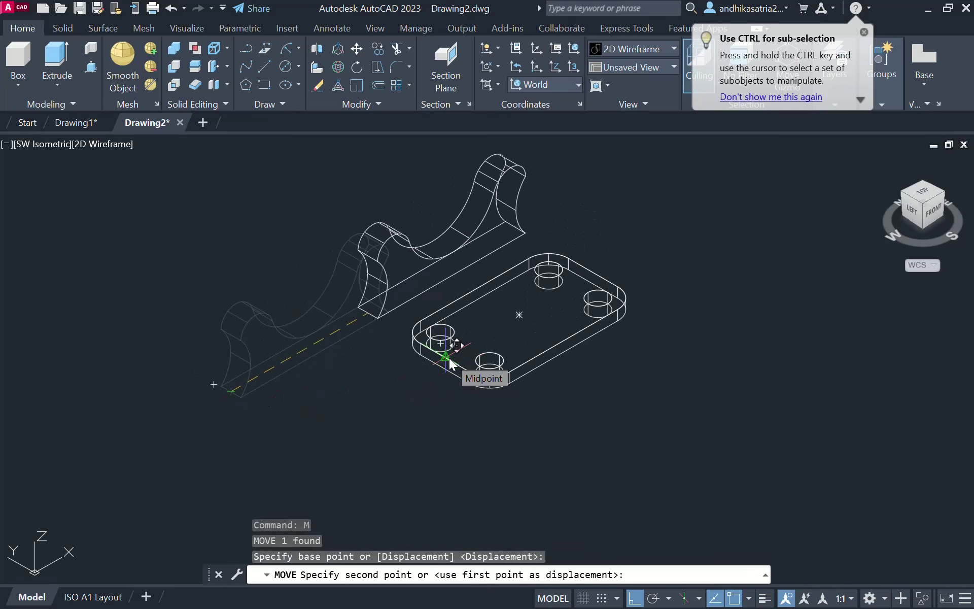
click(450, 361)
scroll(565, 341, down, 3)
middle_drag(593, 375, 444, 449)
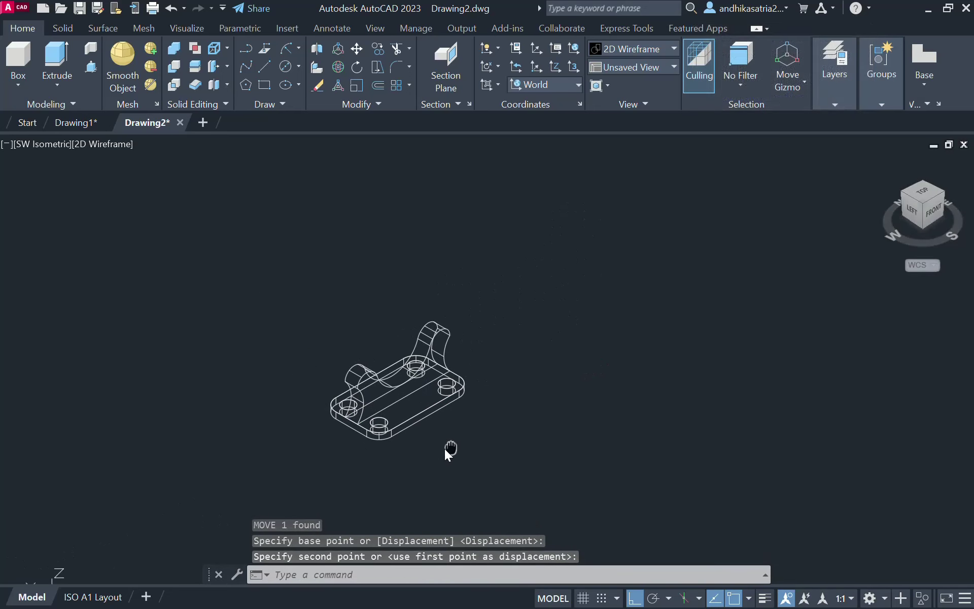
scroll(449, 435, down, 2)
Examine the Part 2 lever views and dimensions in the exercise PDF
key(alt+Tab)
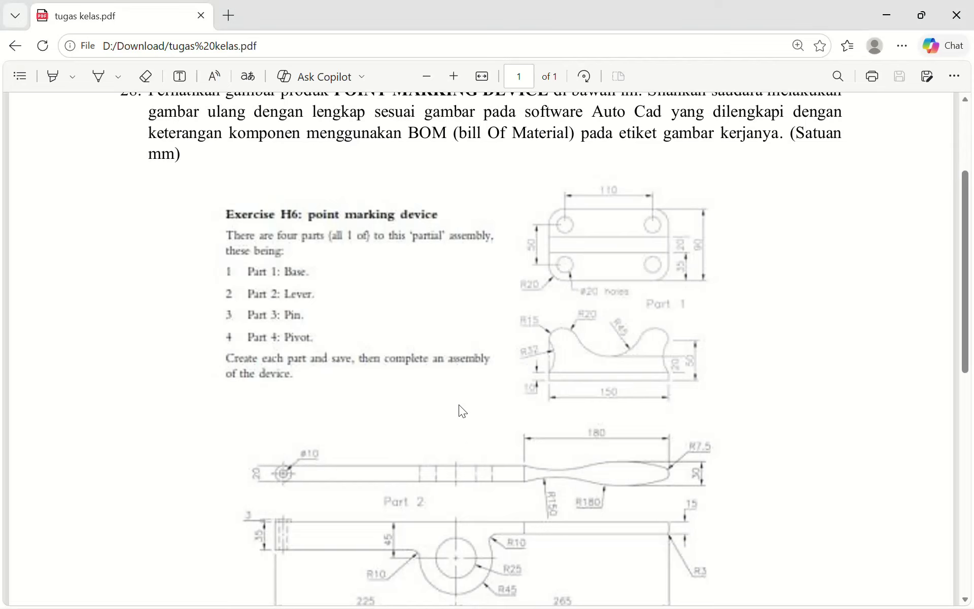
scroll(676, 446, down, 3)
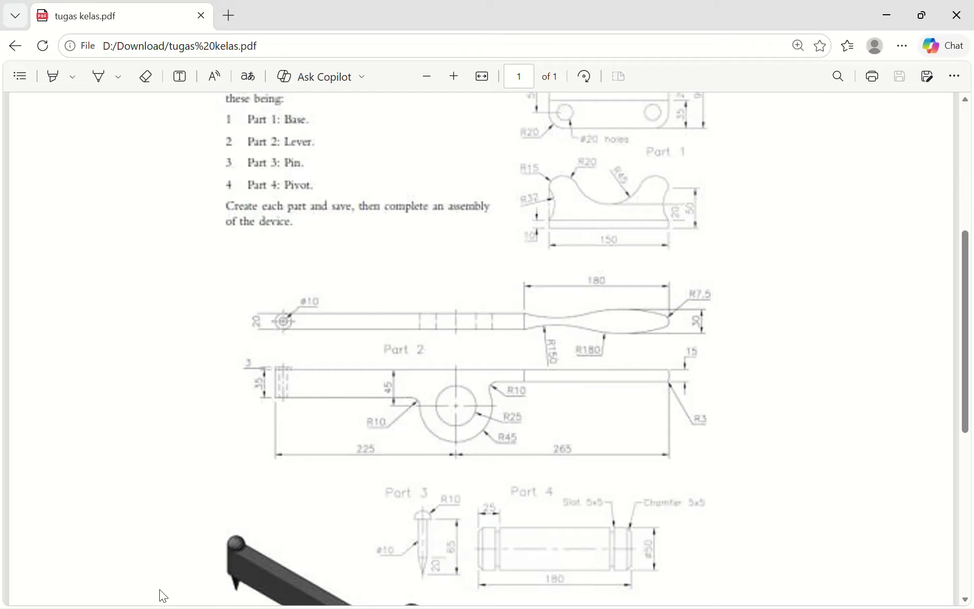
key(alt+Tab)
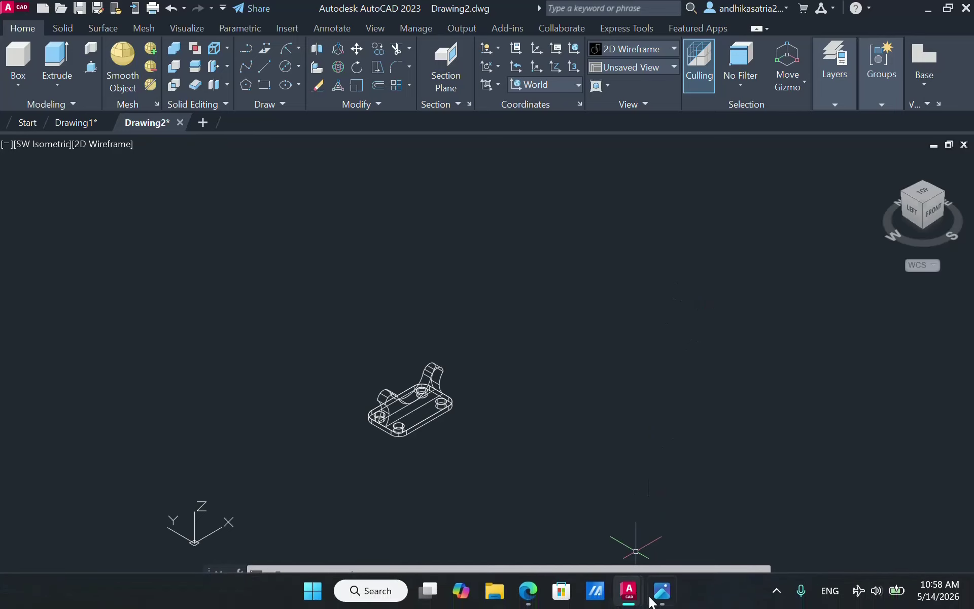
mouse_move(650, 601)
key(alt+Tab)
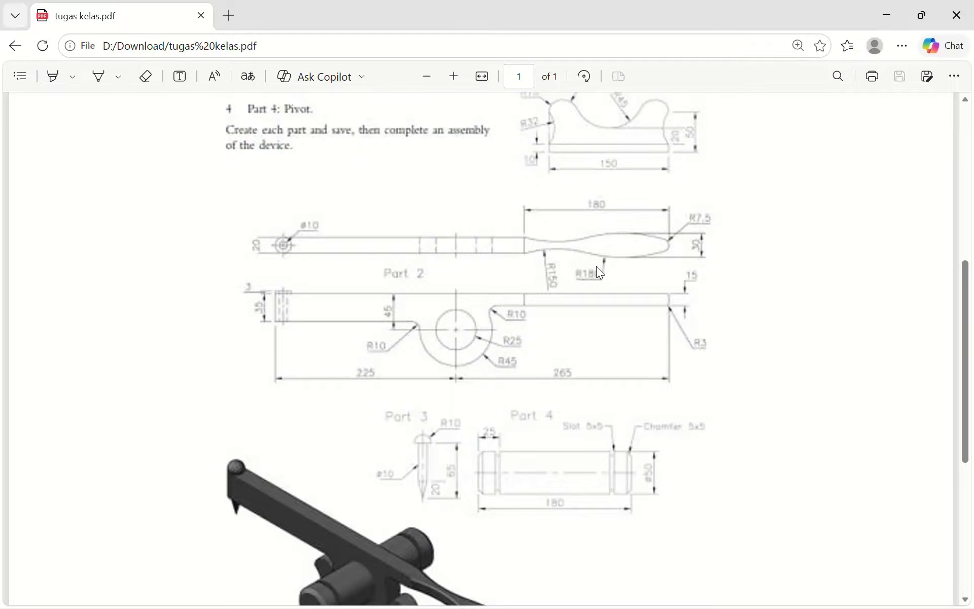
key(alt+Tab)
click(595, 290)
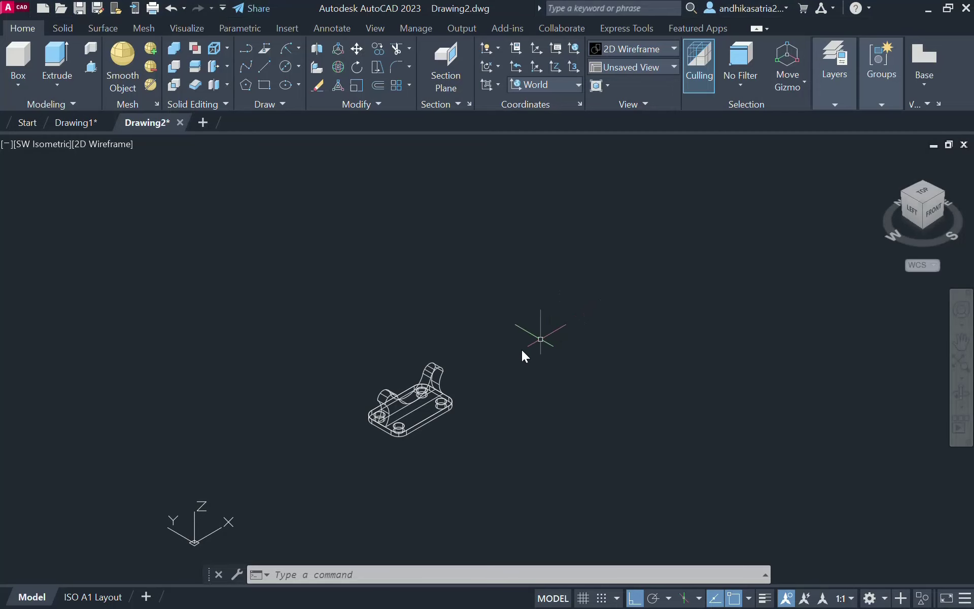
In the Front view, draw a 310 mm horizontal line in the empty space beside the base for the lever
click(32, 143)
click(76, 254)
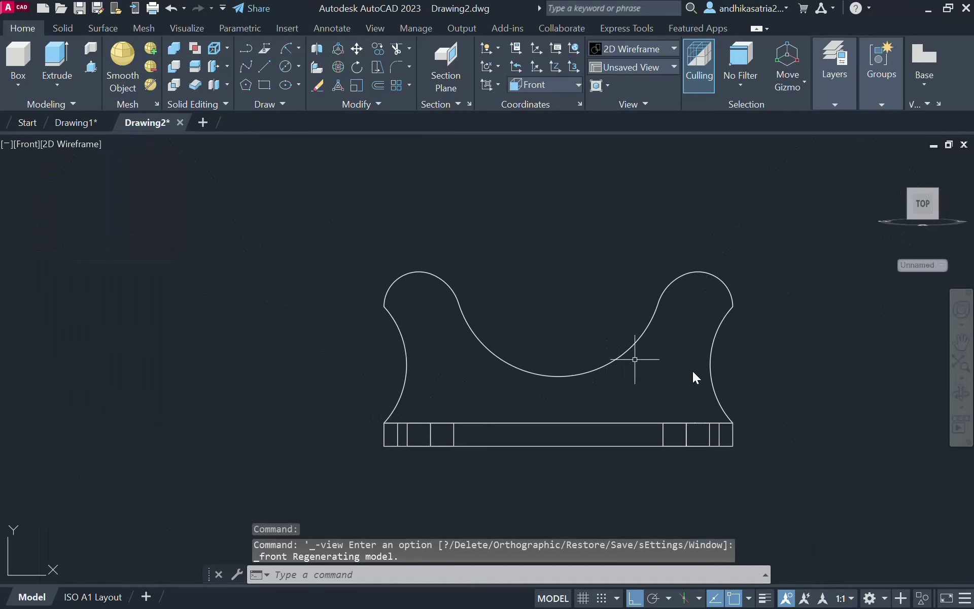
click(264, 67)
click(532, 302)
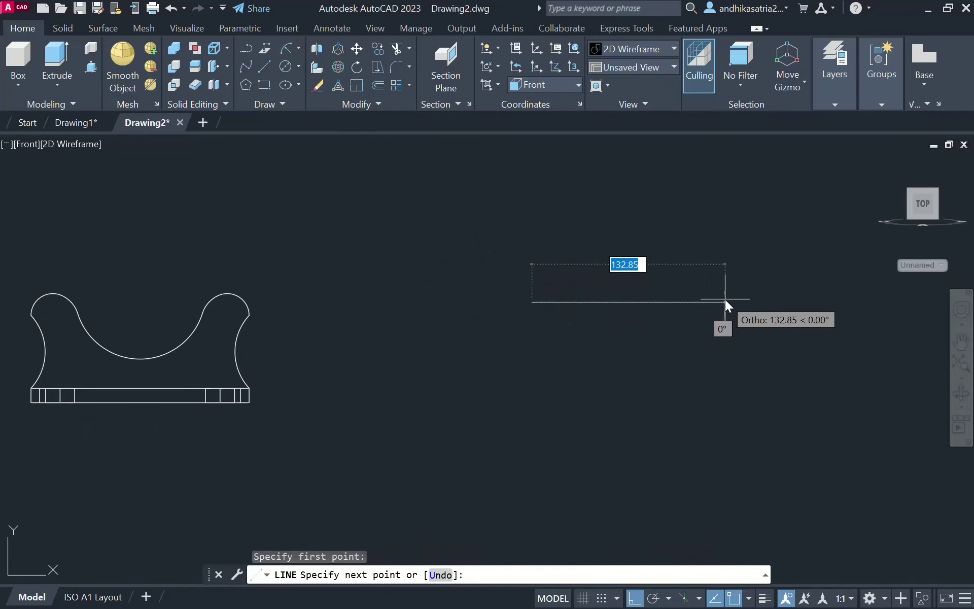
text(310)
key(Return)
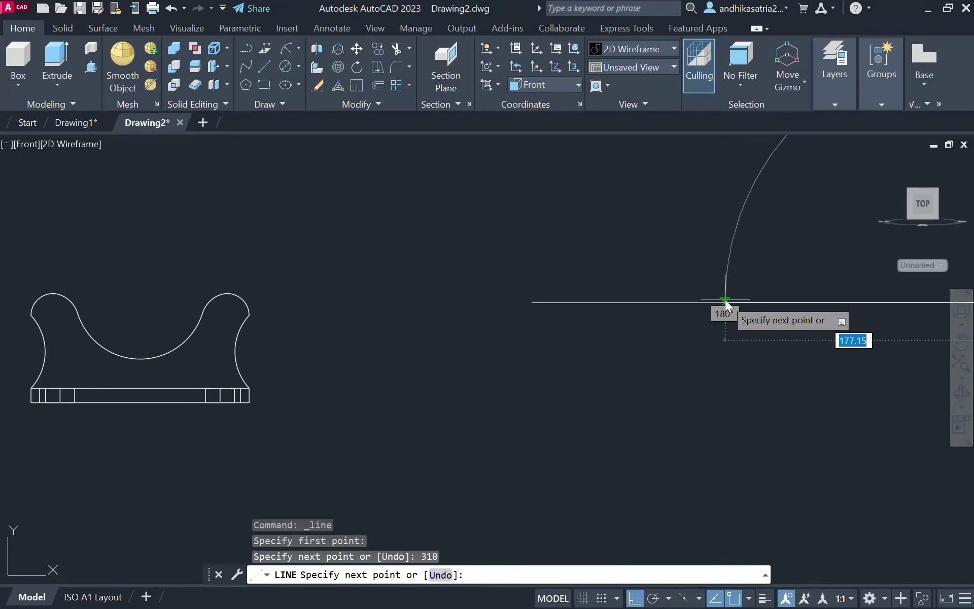
key(Escape)
scroll(733, 326, down, 3)
middle_drag(765, 348, 384, 348)
scroll(542, 332, up, 2)
scroll(542, 332, up, 2)
Check the Part 2 lever's end height in the exercise PDF and return to the Drawing2 drawing
key(alt+Tab)
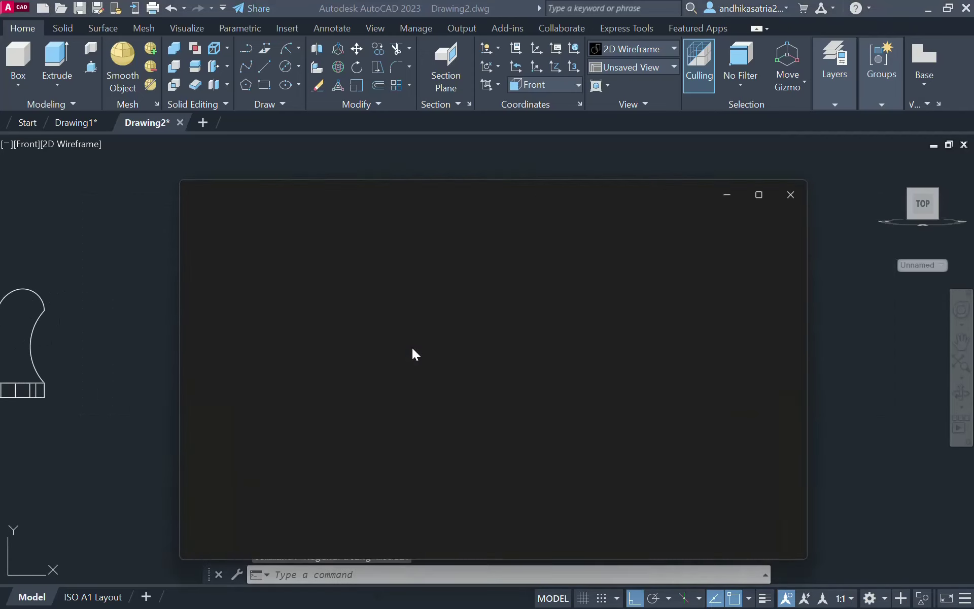
key(alt+Tab)
key(alt+Tab)
key(alt+Tab)
key(alt+Tab)
key(alt+Tab)
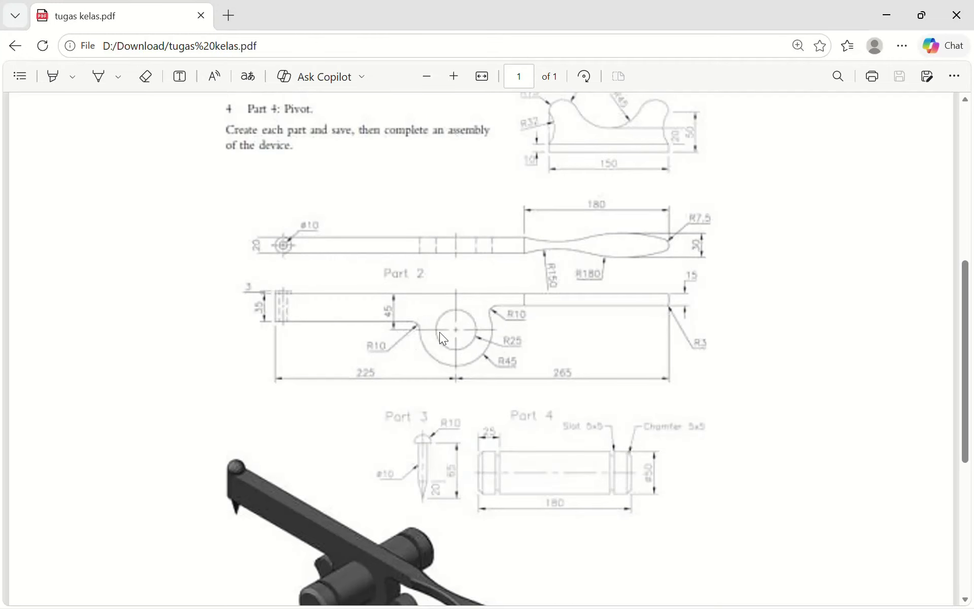
key(alt+Tab)
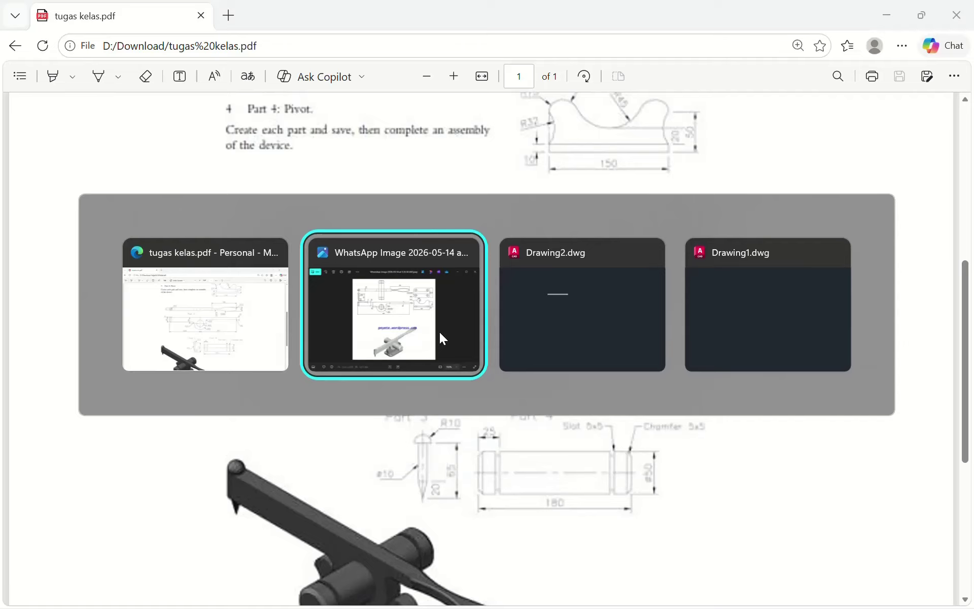
key(alt+Tab)
Draw a 35 mm vertical line downward from the left end of the lever's 310 mm top line
click(270, 69)
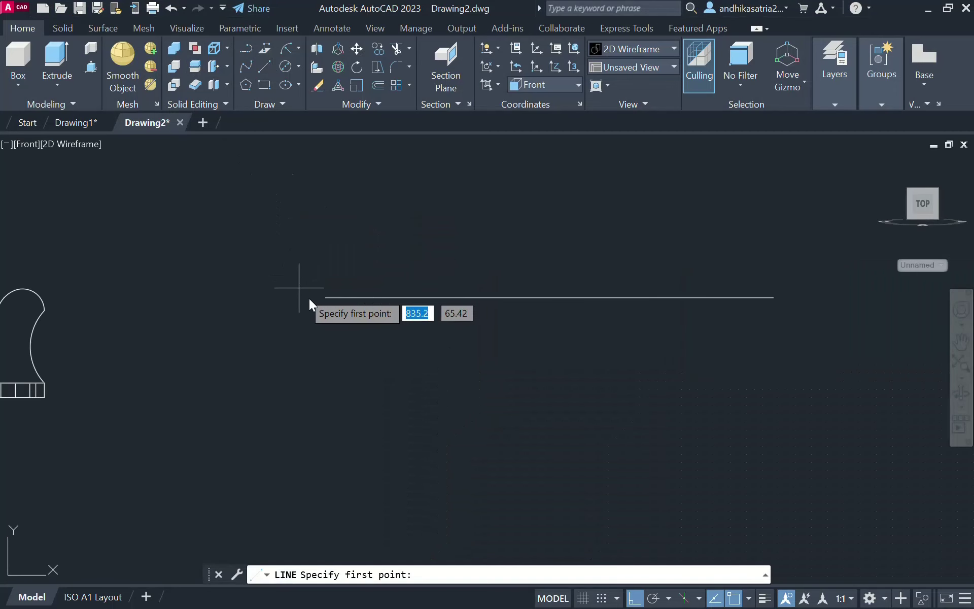
click(325, 298)
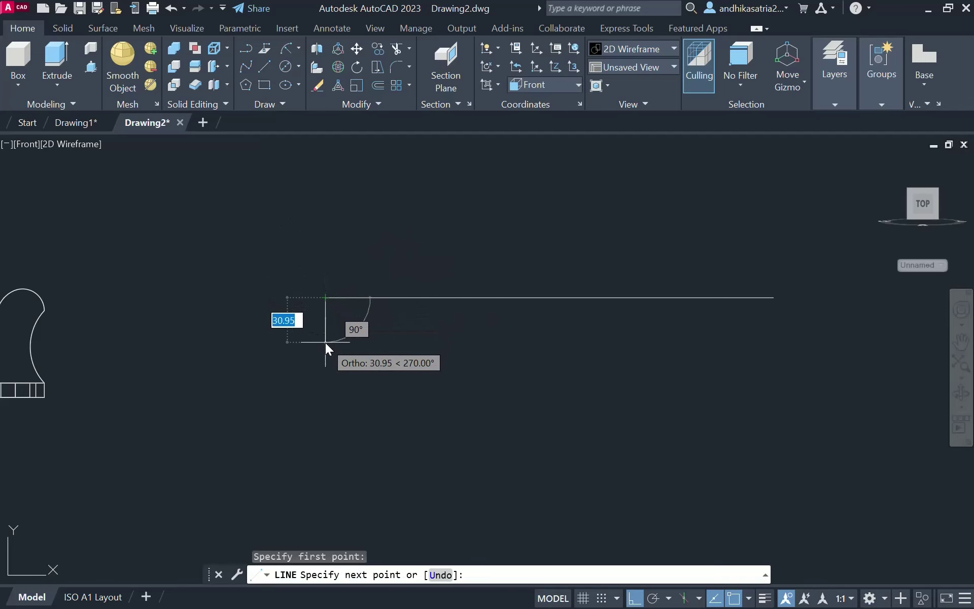
text(35)
key(Return)
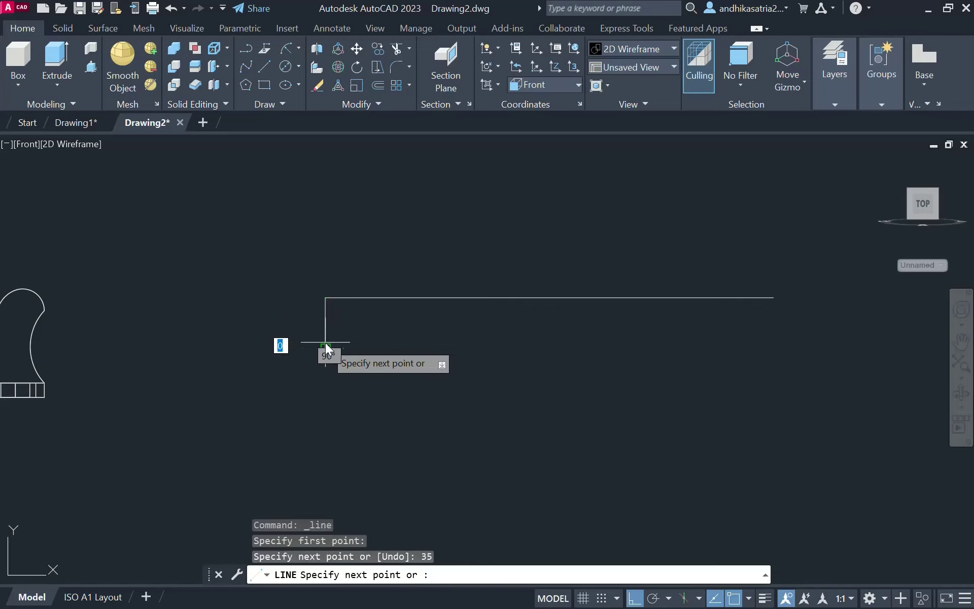
key(Escape)
From the top line's left end, draw guide lines 45 mm down and 225 mm to the right to locate the pivot centre
key(alt+Tab)
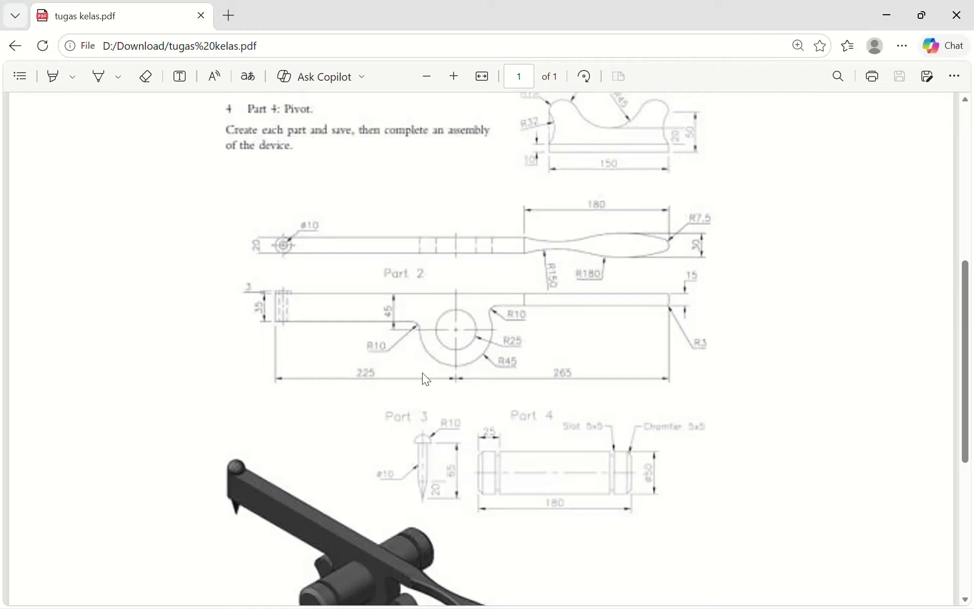
key(alt+Tab)
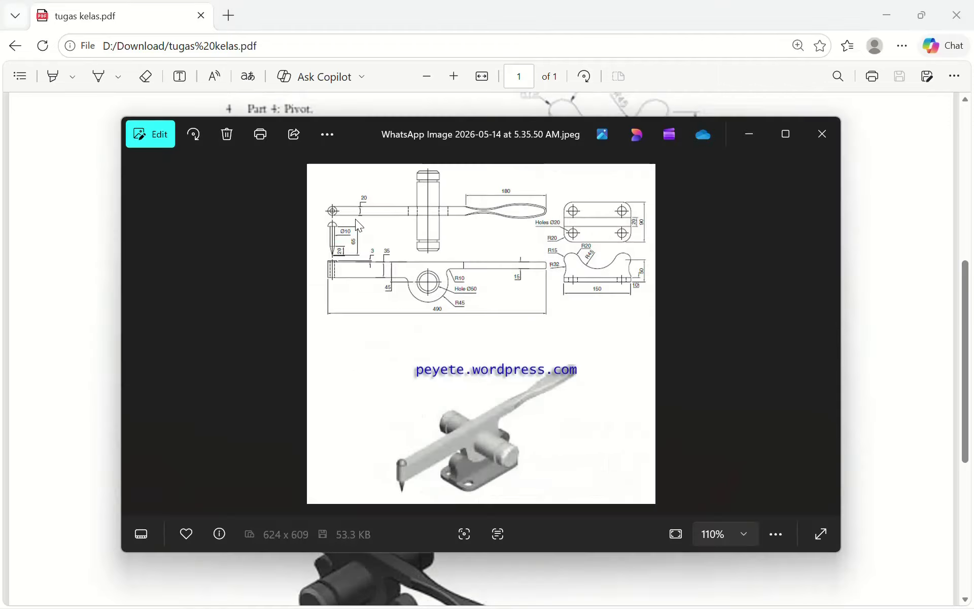
key(alt+Tab)
key(alt+Tab)
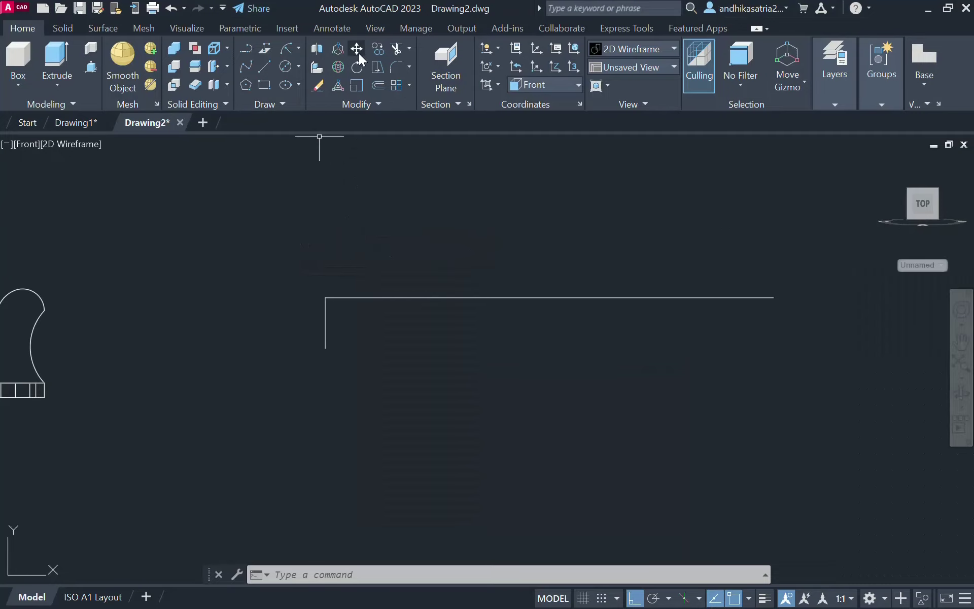
click(270, 71)
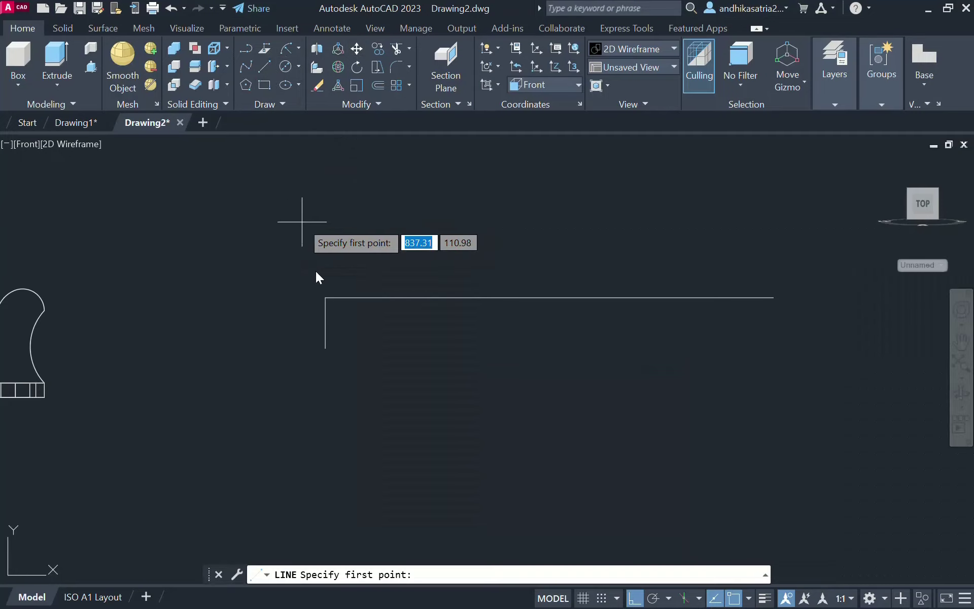
click(325, 298)
text(45)
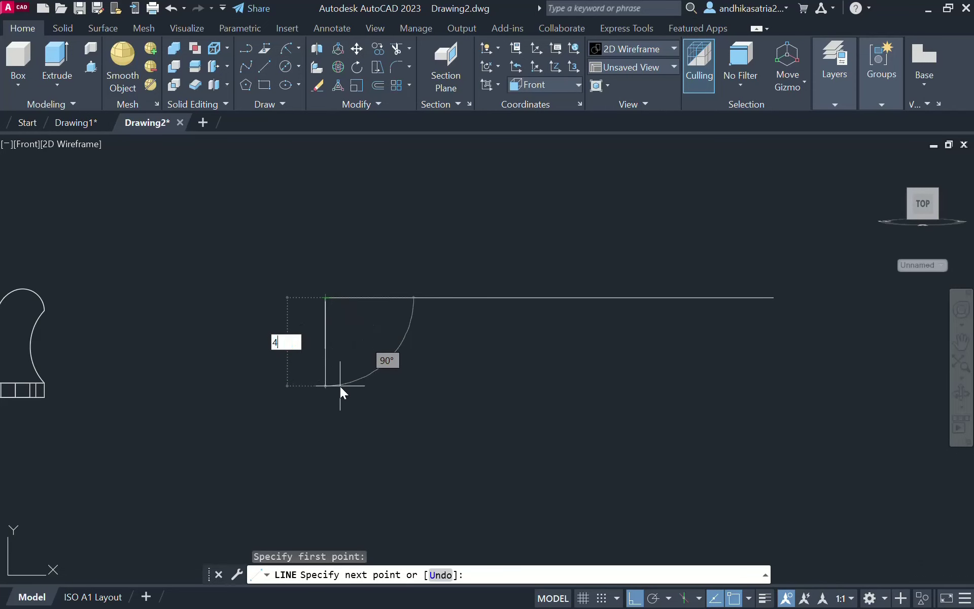
key(Return)
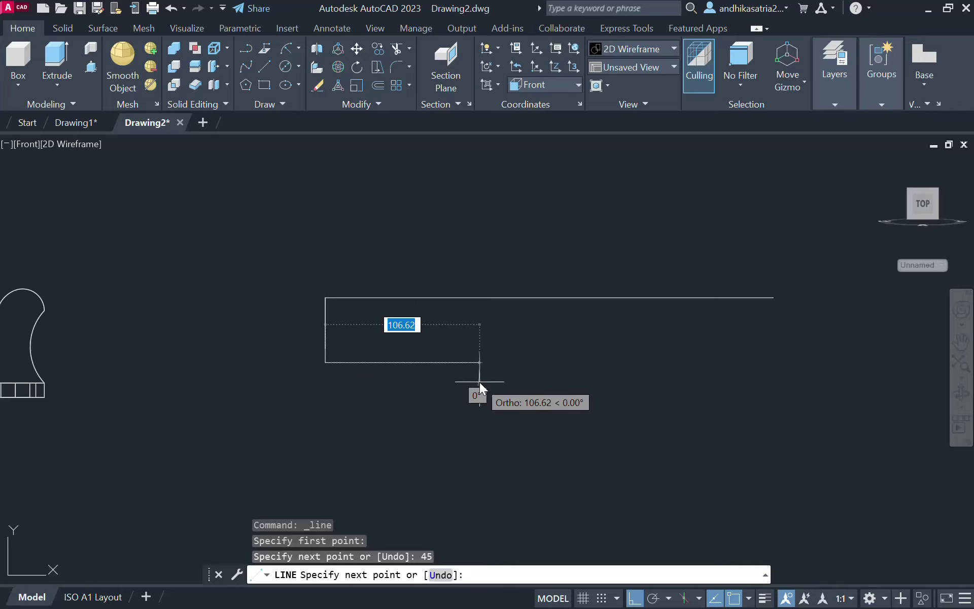
text(225)
key(Return)
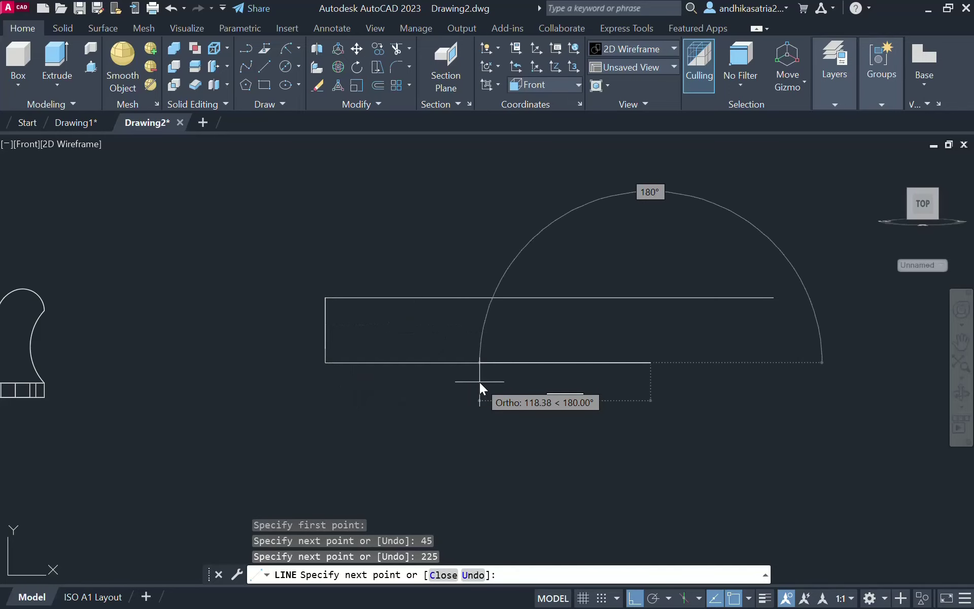
key(Escape)
Draw the pivot hole as a circle of radius 25 mm centred on the right end of the 225 mm guide line
key(alt+Tab)
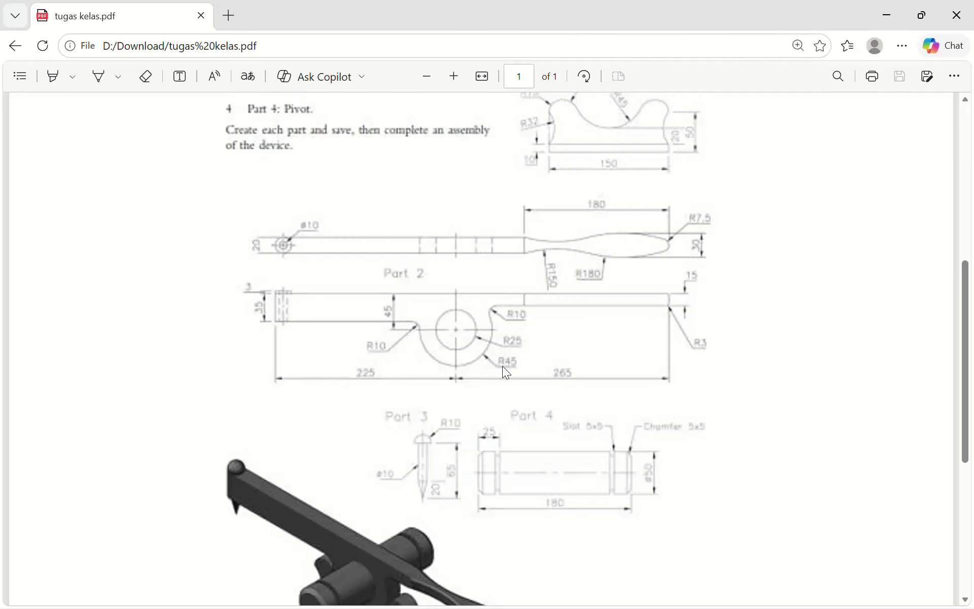
key(alt+Tab)
key(alt+Tab)
key(alt+Tab)
key(Tab)
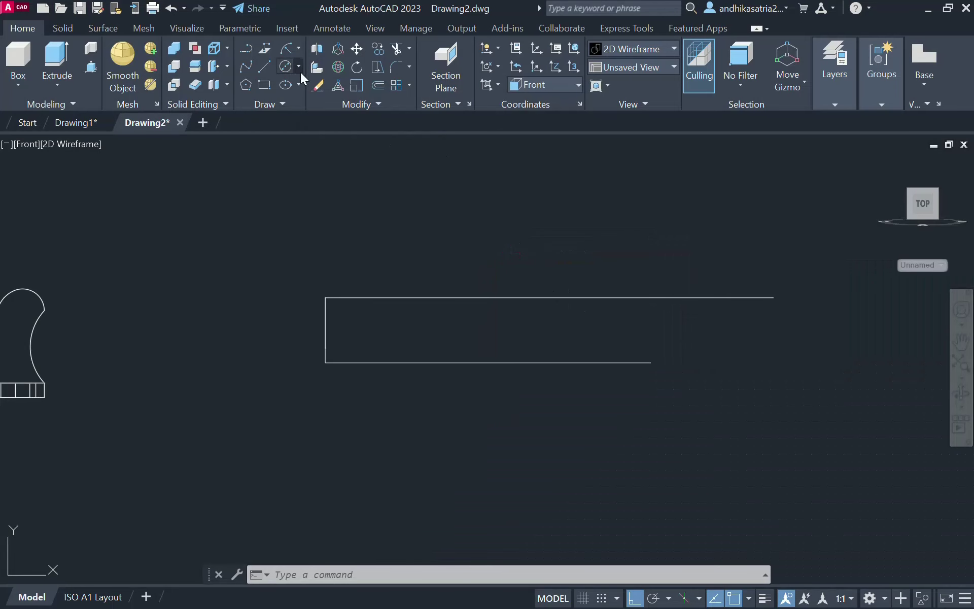
click(289, 66)
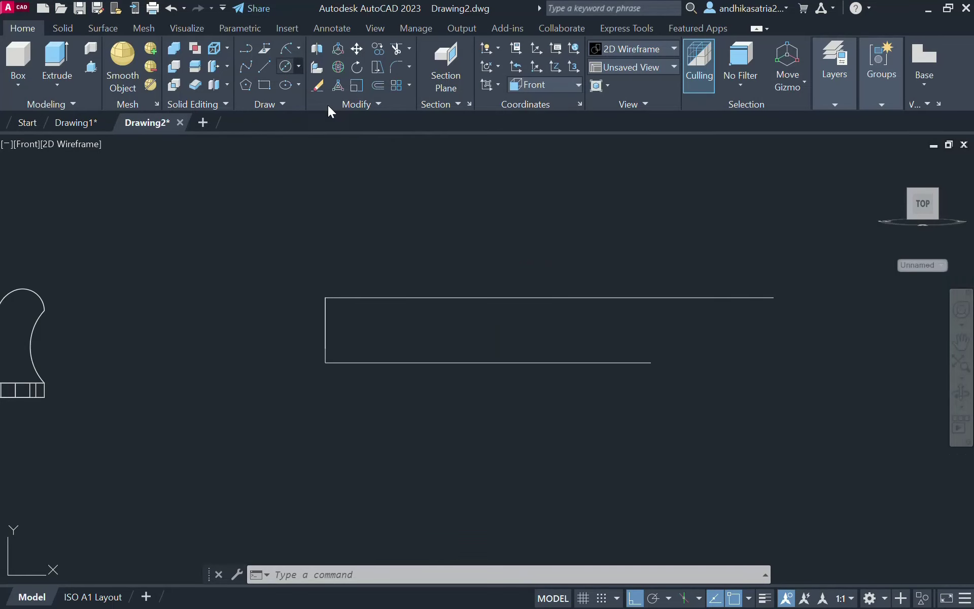
click(650, 363)
text(25)
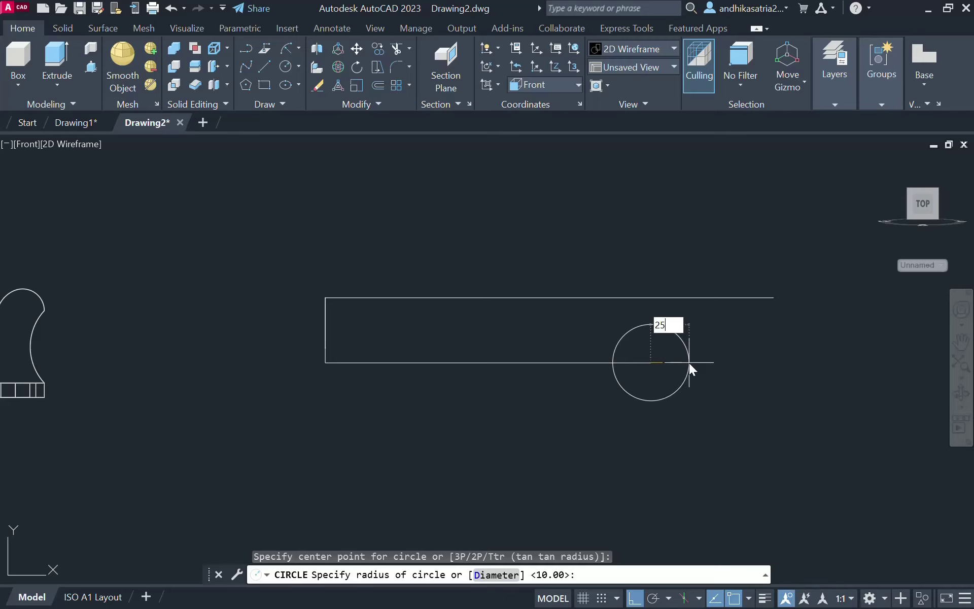
key(Return)
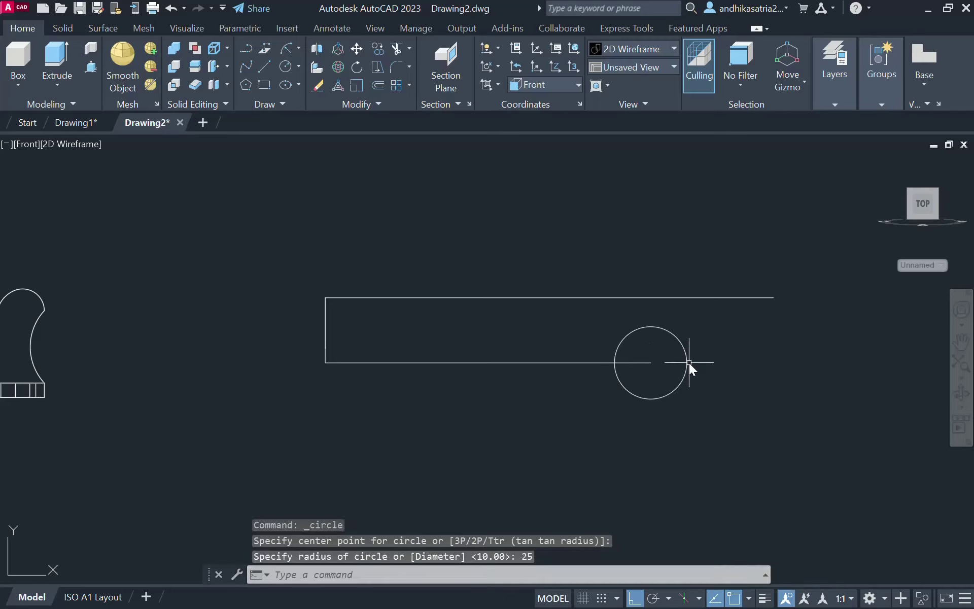
Draw a concentric circle of radius 45 mm around the pivot hole for the lever's boss
click(288, 67)
click(652, 361)
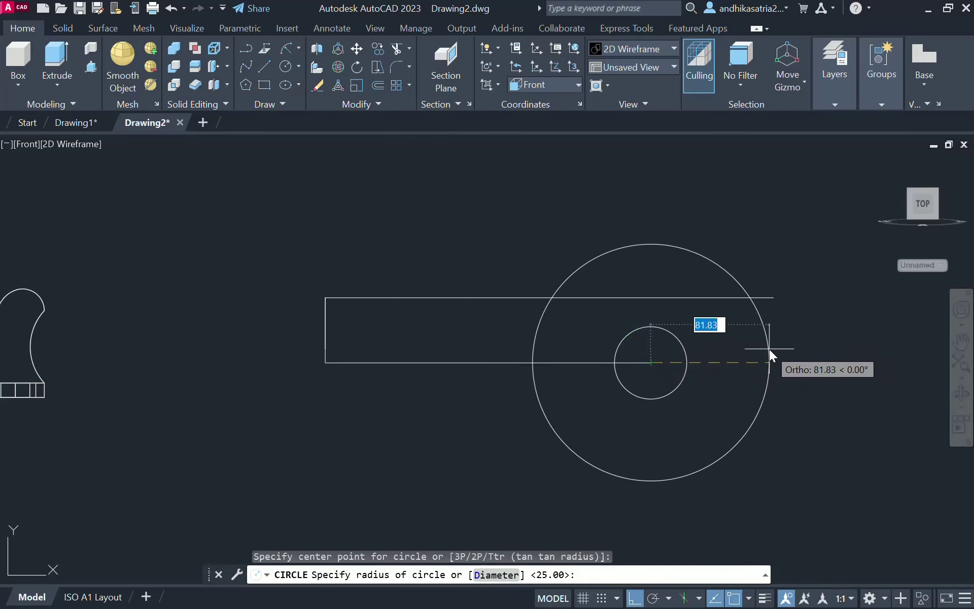
text(45)
key(Return)
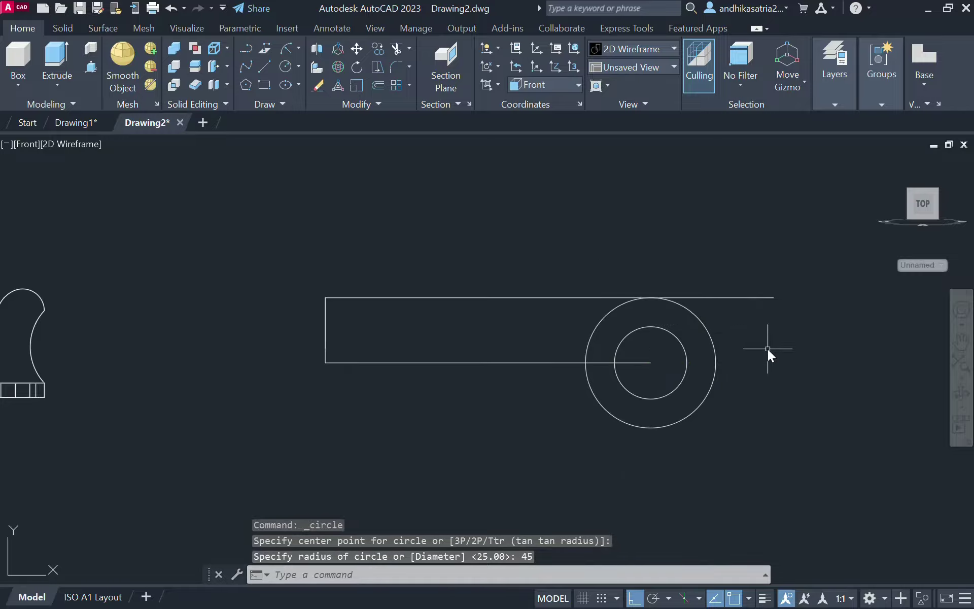
Delete the 45 mm vertical and 225 mm horizontal guide lines
click(324, 354)
click(360, 360)
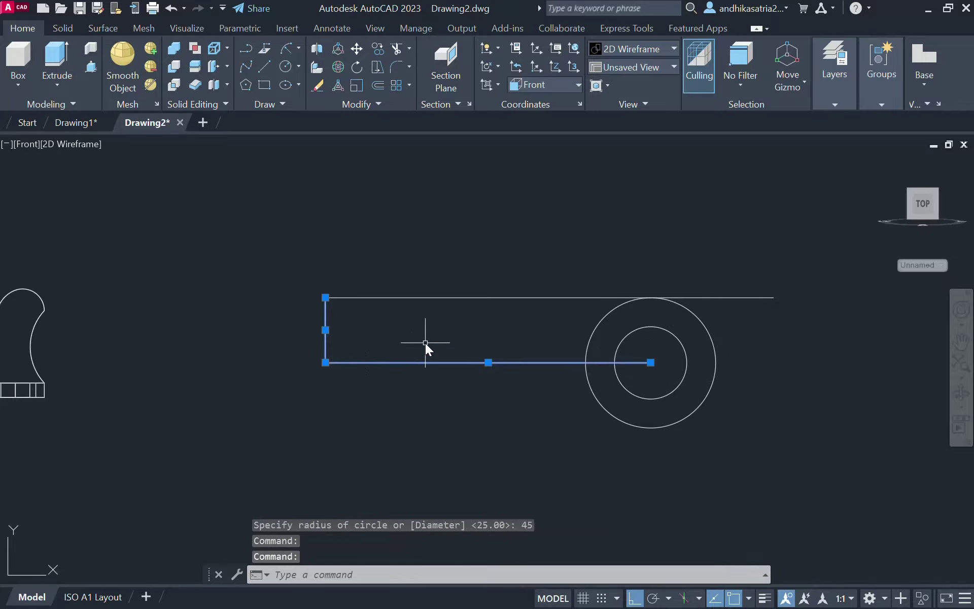
key(Delete)
Draw the lever's lower edge horizontally from the bottom of the 35 mm line to just inside the outer circle
middle_drag(466, 350, 298, 270)
key(alt+Tab)
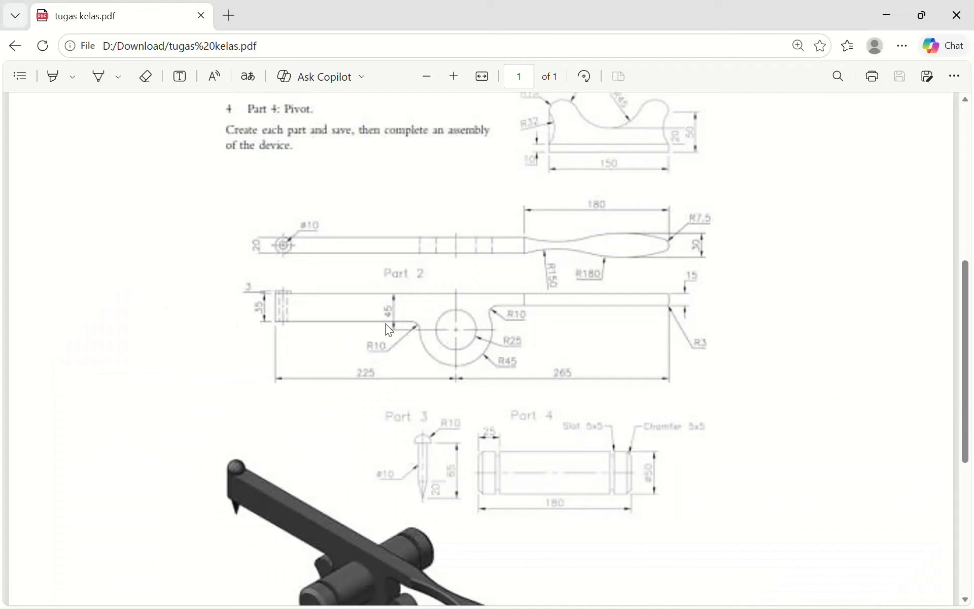
key(alt+Tab)
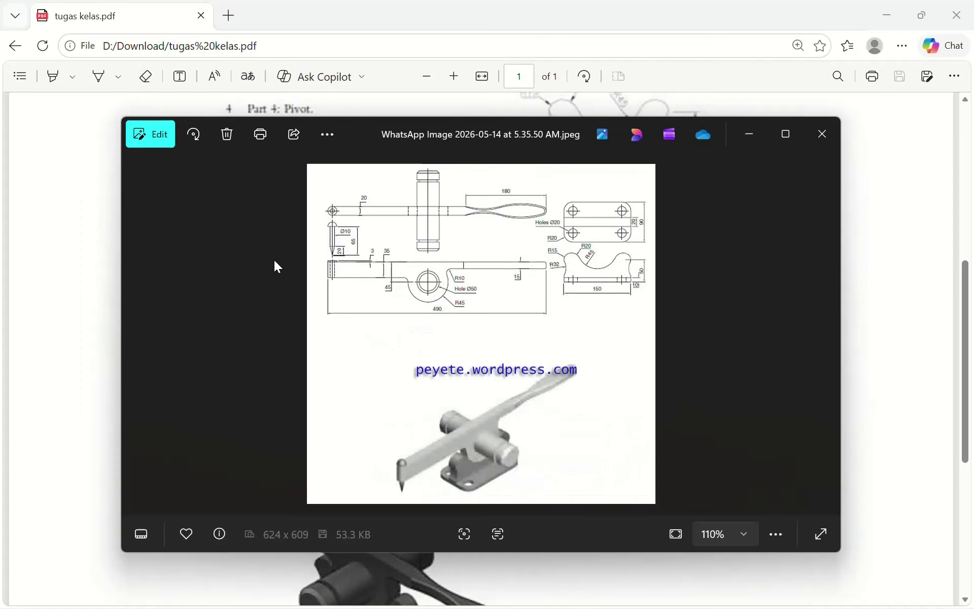
key(alt+Tab)
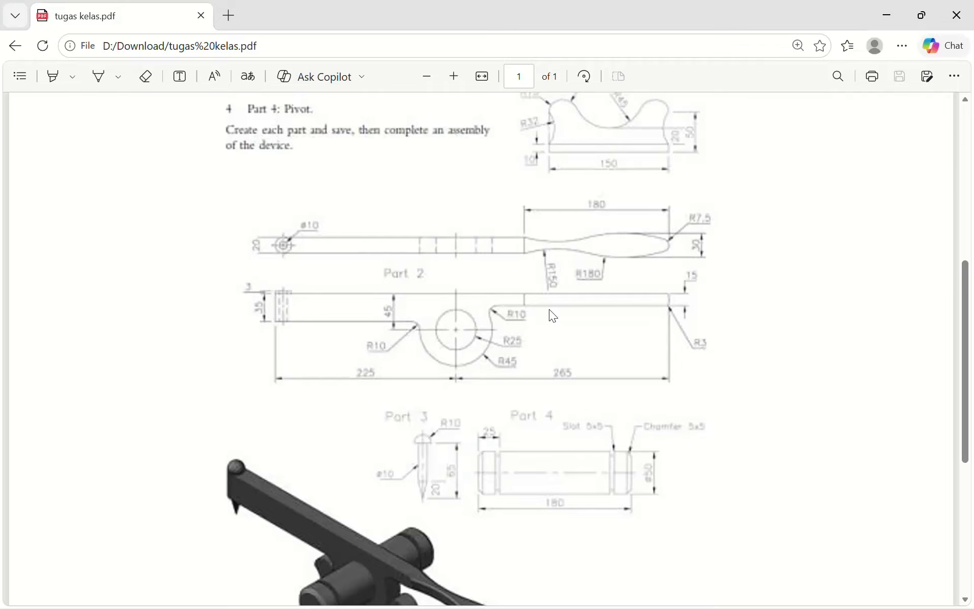
key(alt+Tab)
key(alt+Tab)
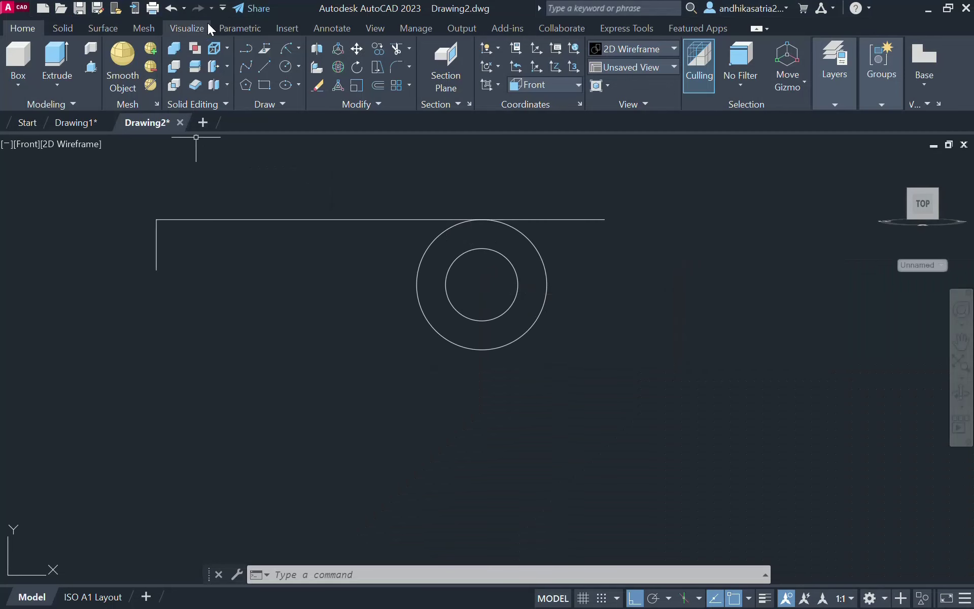
click(267, 71)
click(153, 273)
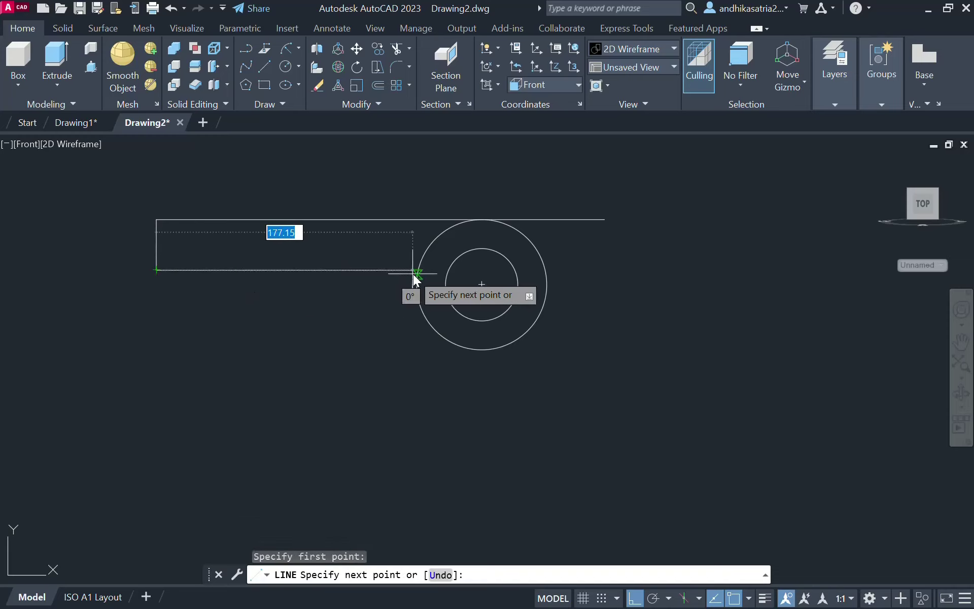
click(434, 273)
key(Escape)
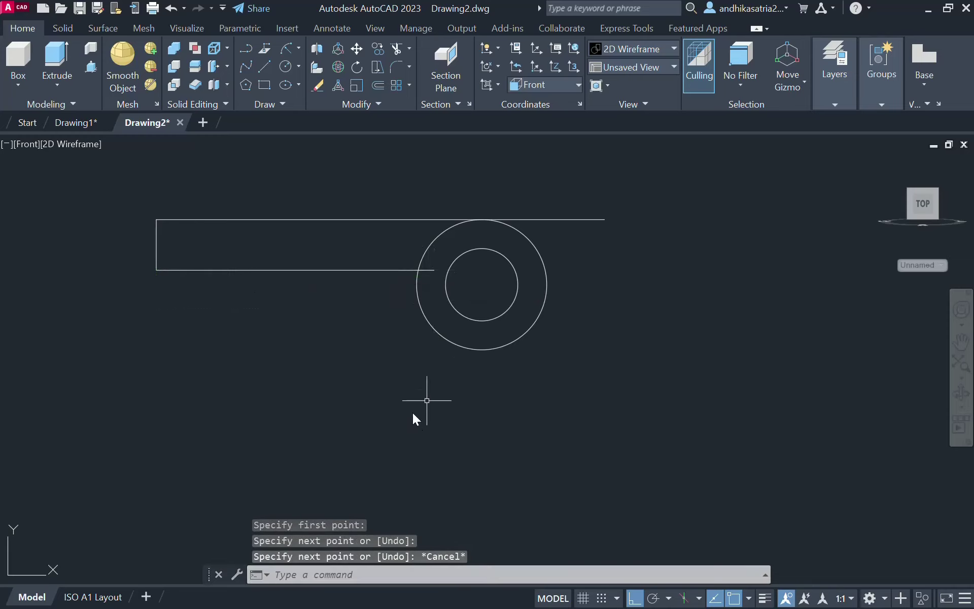
Fillet the lever's lower edge to the left side of the outer circle with a 10 mm radius
text(f)
key(Return)
text(r)
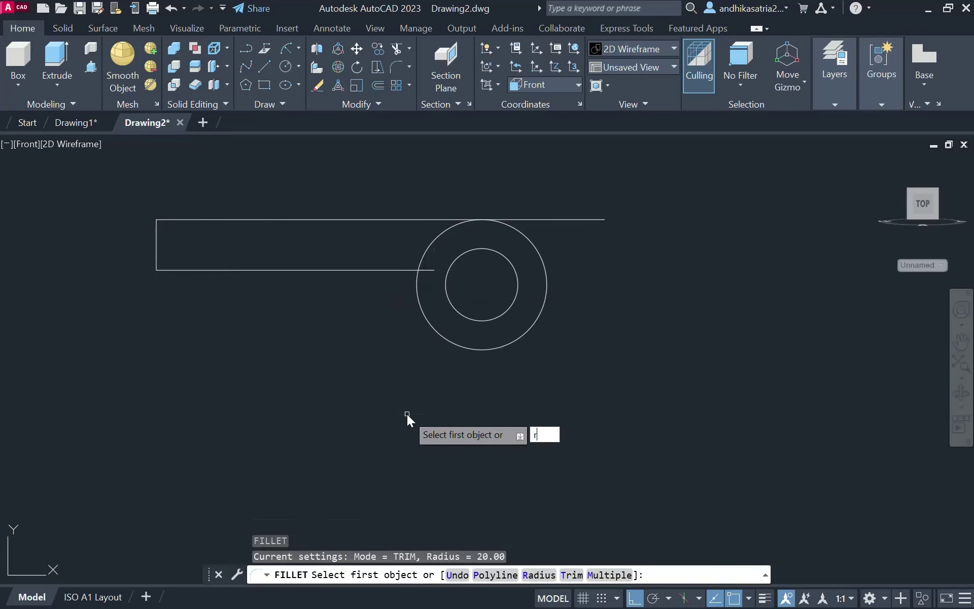
key(Return)
key(alt+Tab)
key(alt+Tab)
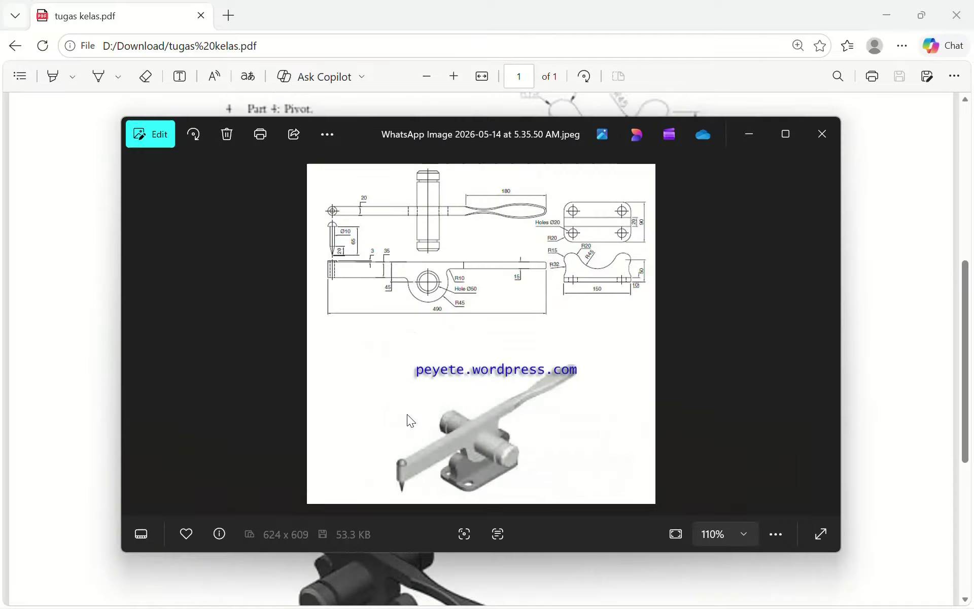
key(alt+Tab)
key(alt+Tab)
key(alt+Tab)
text(10)
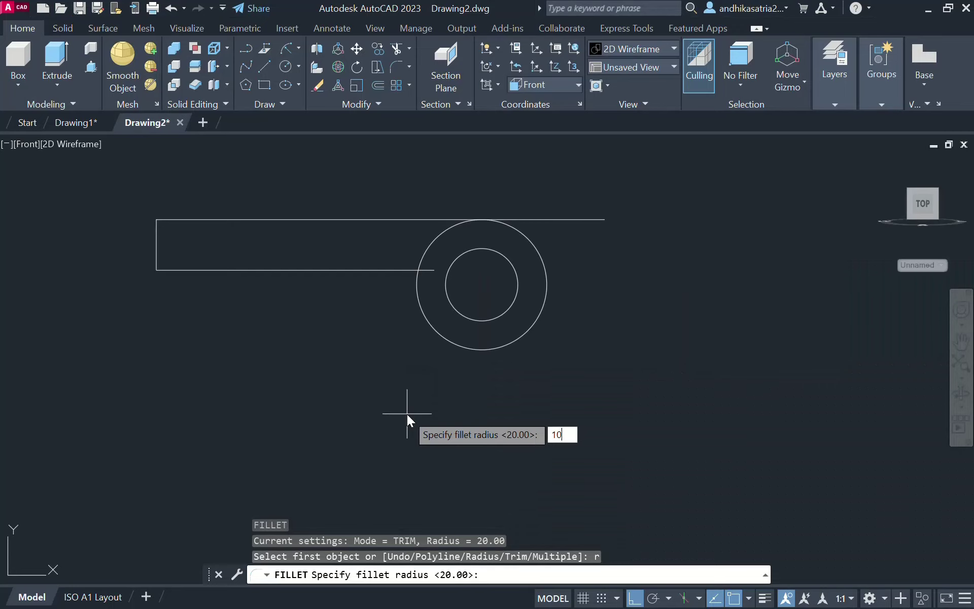
key(Return)
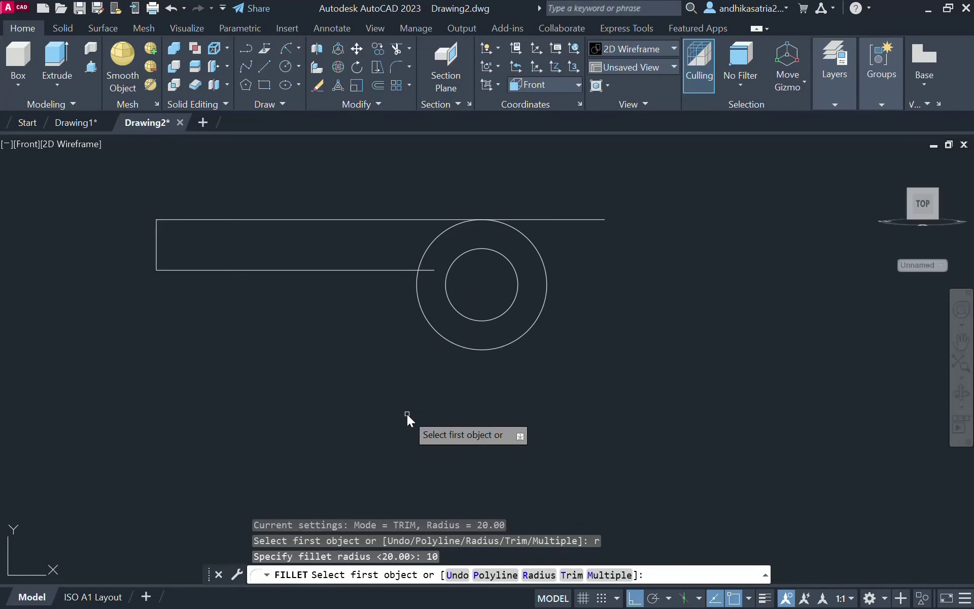
click(394, 270)
click(418, 299)
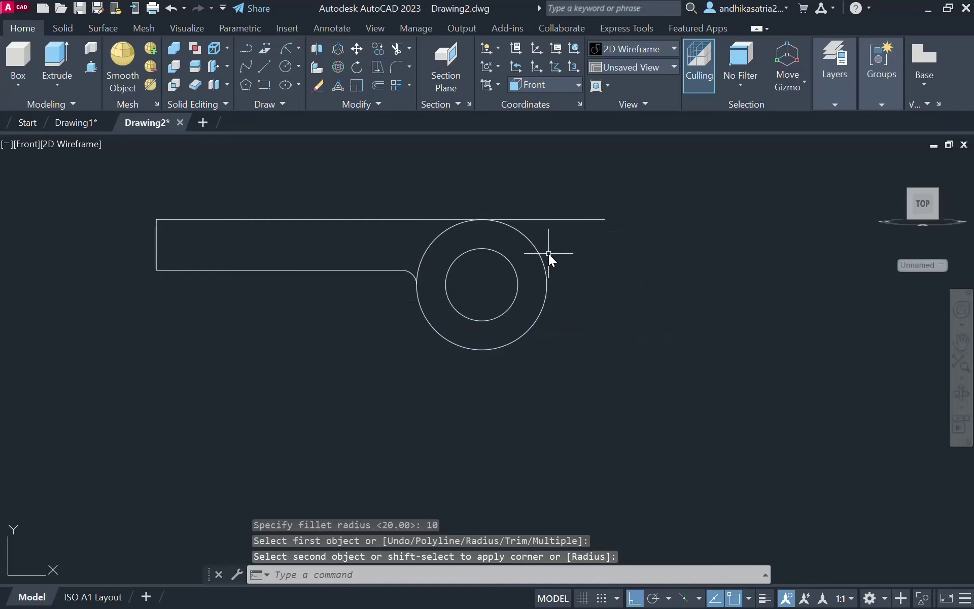
Check the lever's handle-side dimensions in the exercise PDF and return to the Drawing2 drawing
key(alt+Tab)
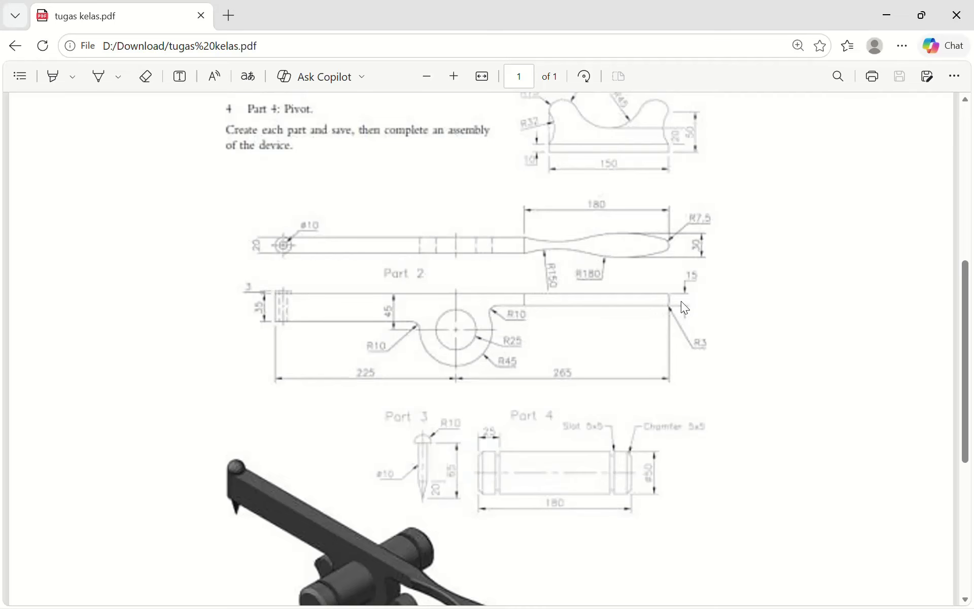
key(alt+Tab)
key(alt+Tab)
key(alt+Tab)
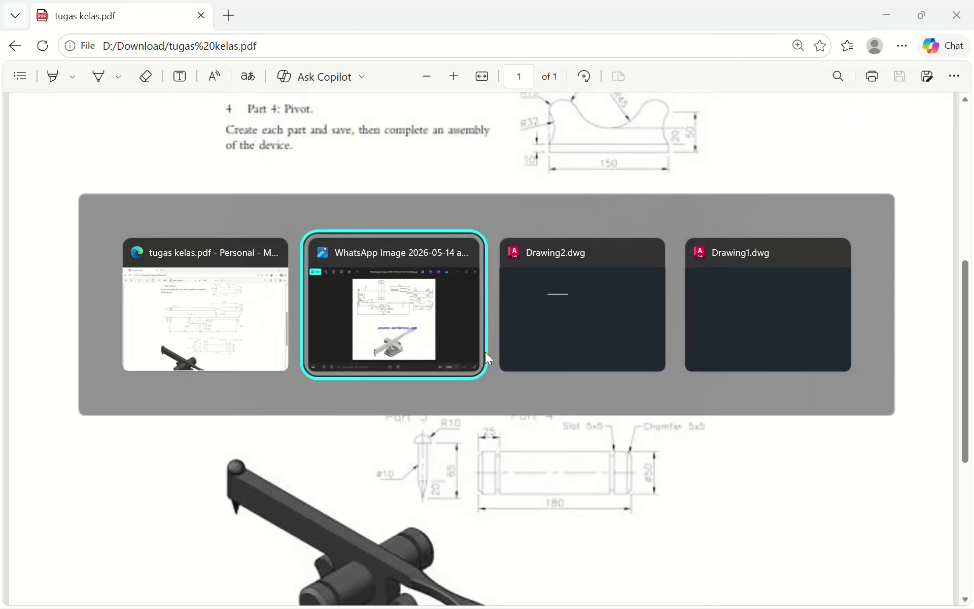
click(621, 256)
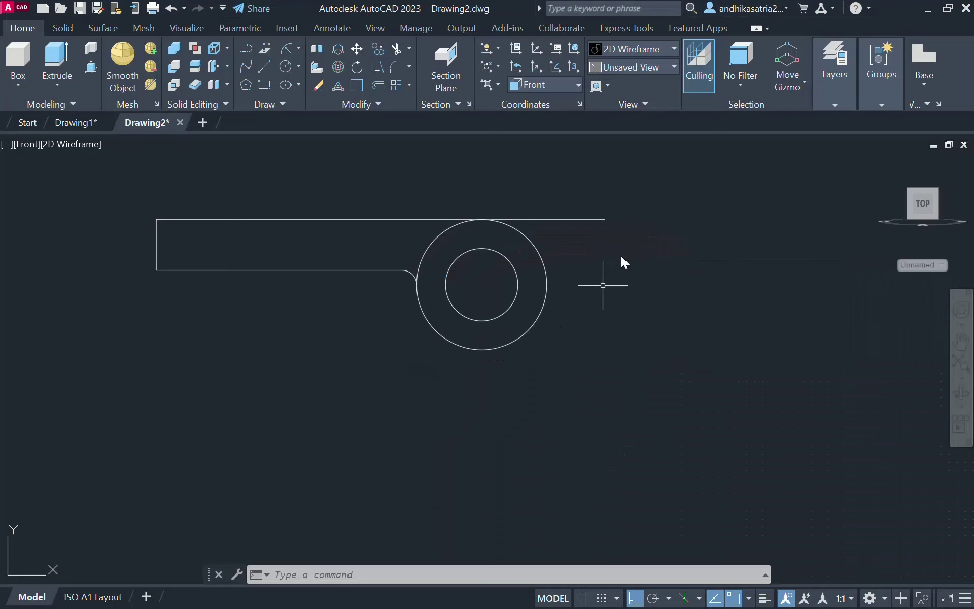
Draw a 15 mm line down from the right end of the lever's top edge and a horizontal line back into the outer circle
click(269, 69)
click(604, 220)
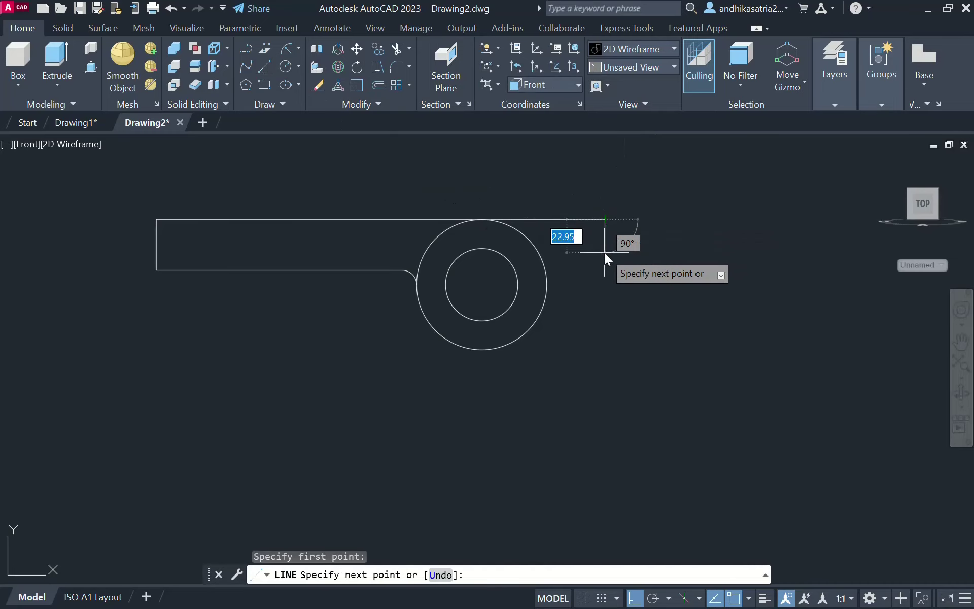
text(15)
key(Return)
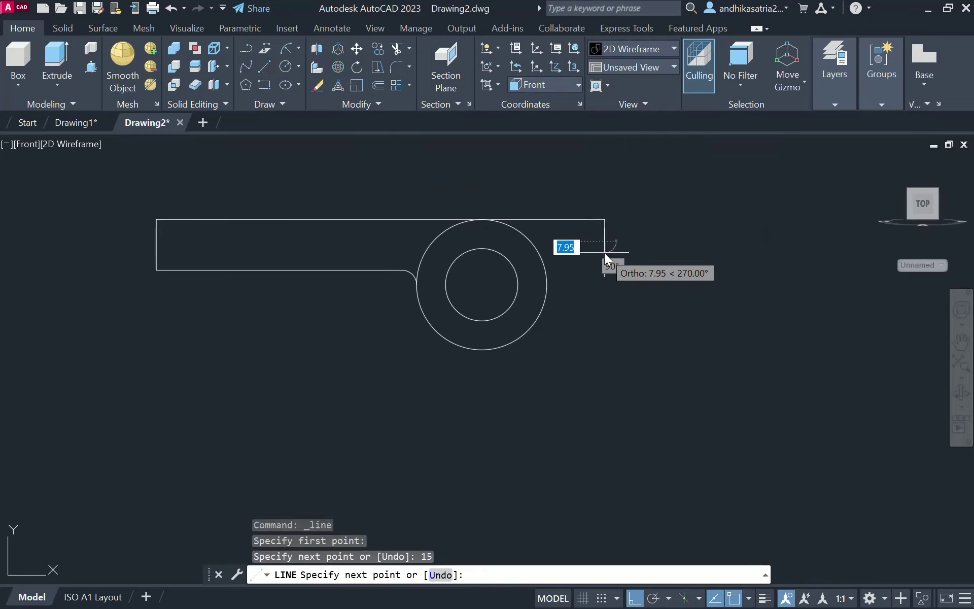
click(506, 241)
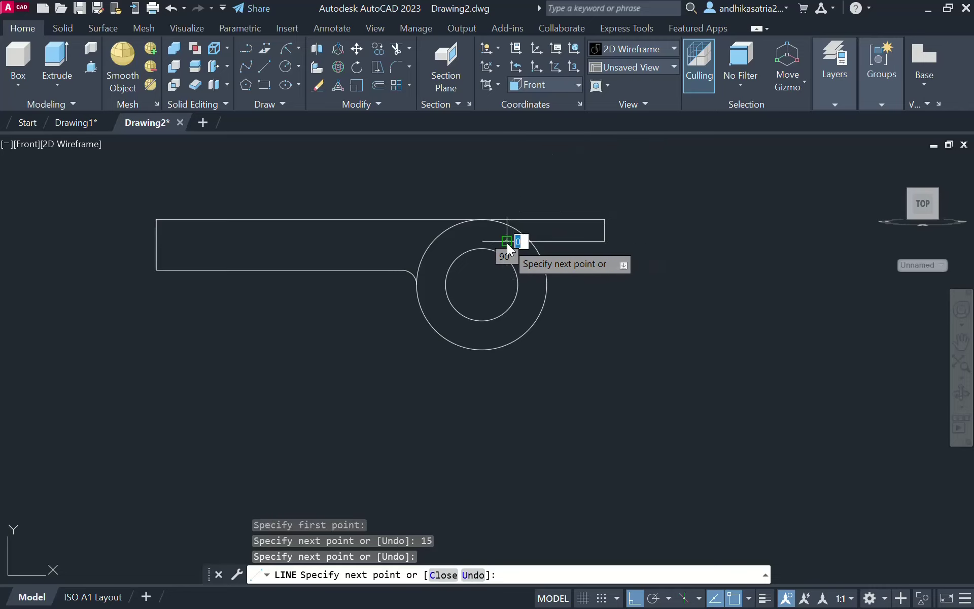
key(Escape)
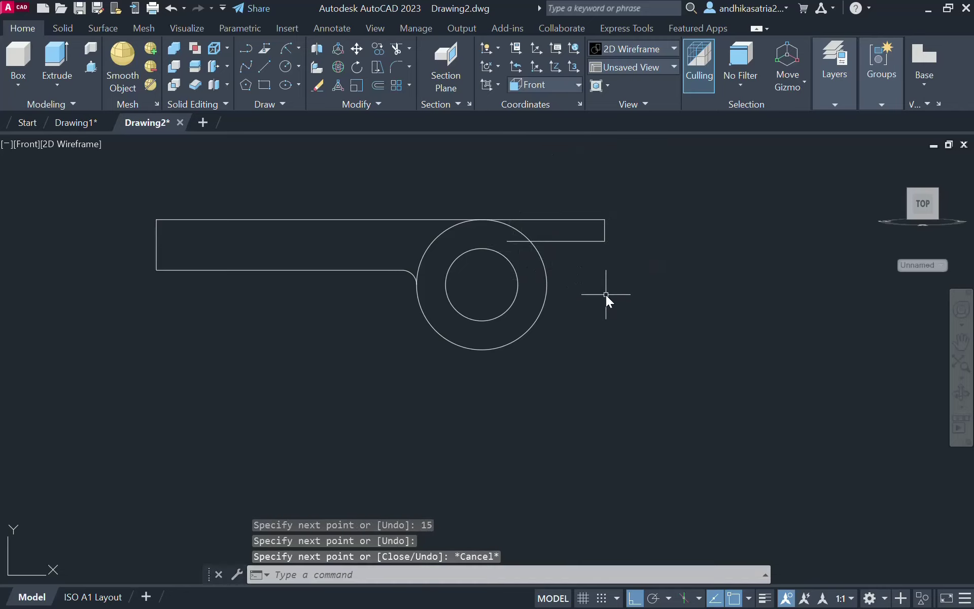
Fillet the handle's lower edge to the right side of the outer circle with a 10 mm radius
text(f)
key(Return)
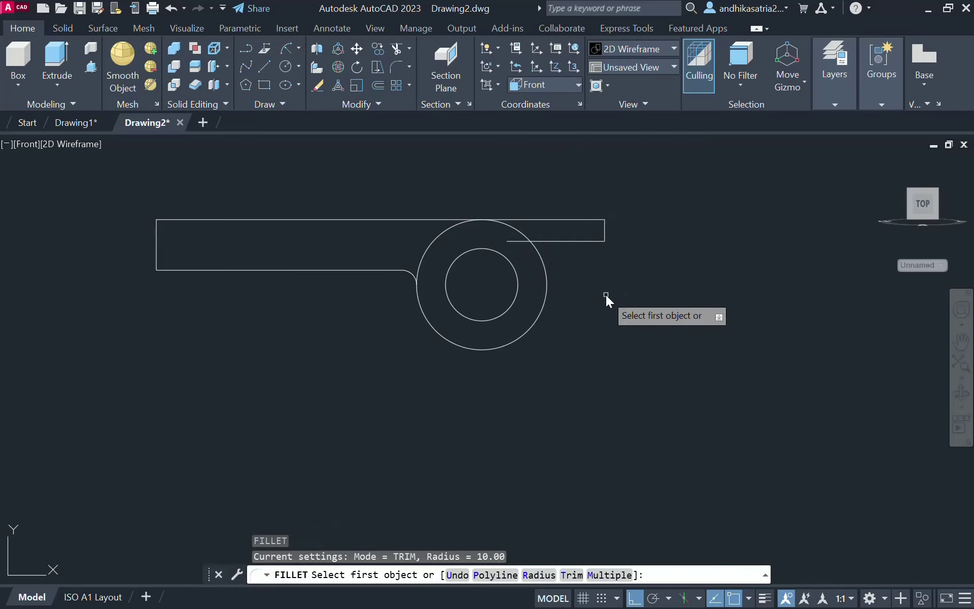
text(r)
key(Return)
key(Return)
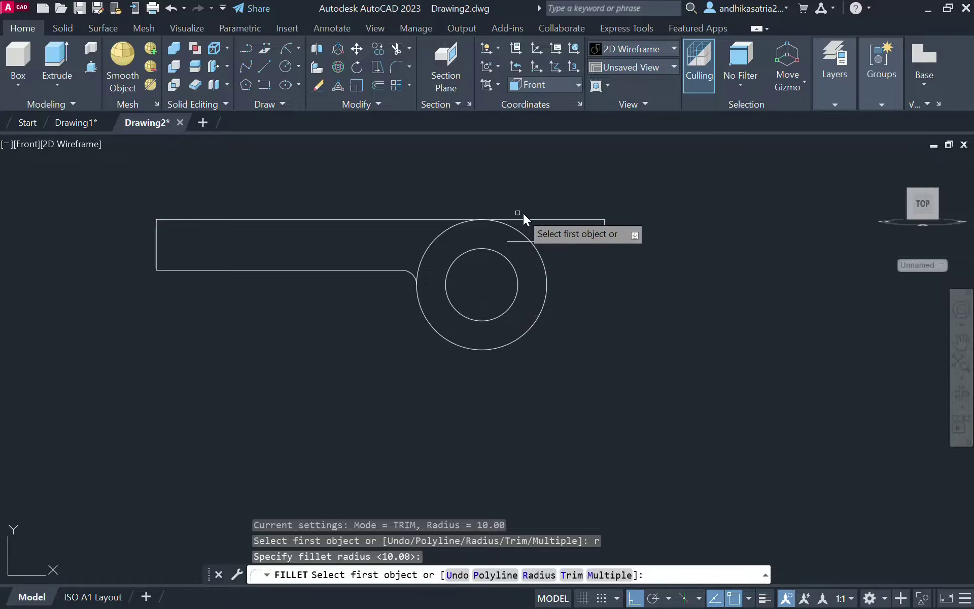
click(556, 241)
click(541, 260)
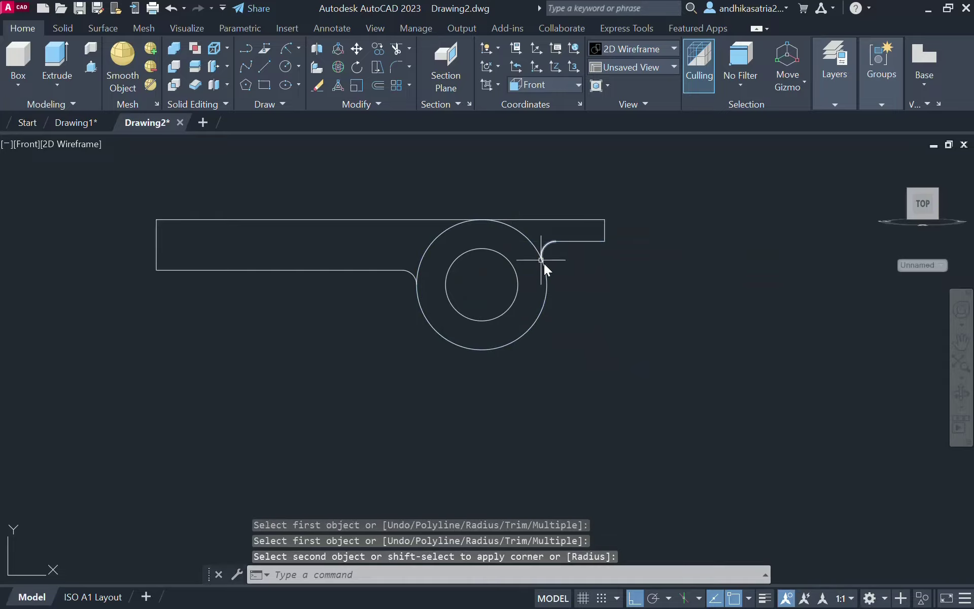
Trim away the upper right and upper left arcs of the outer circle inside the lever outline
text(TR)
key(Return)
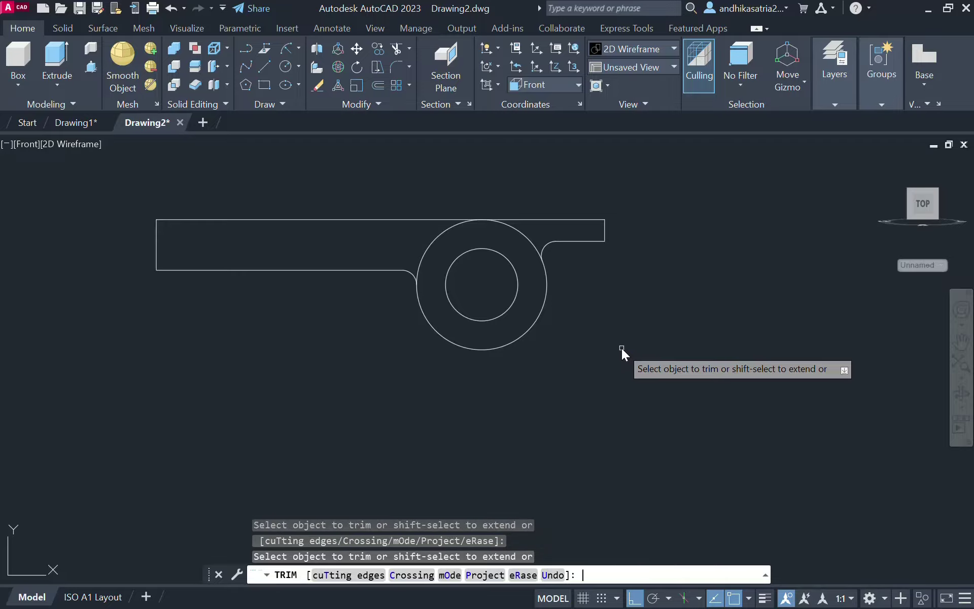
click(530, 241)
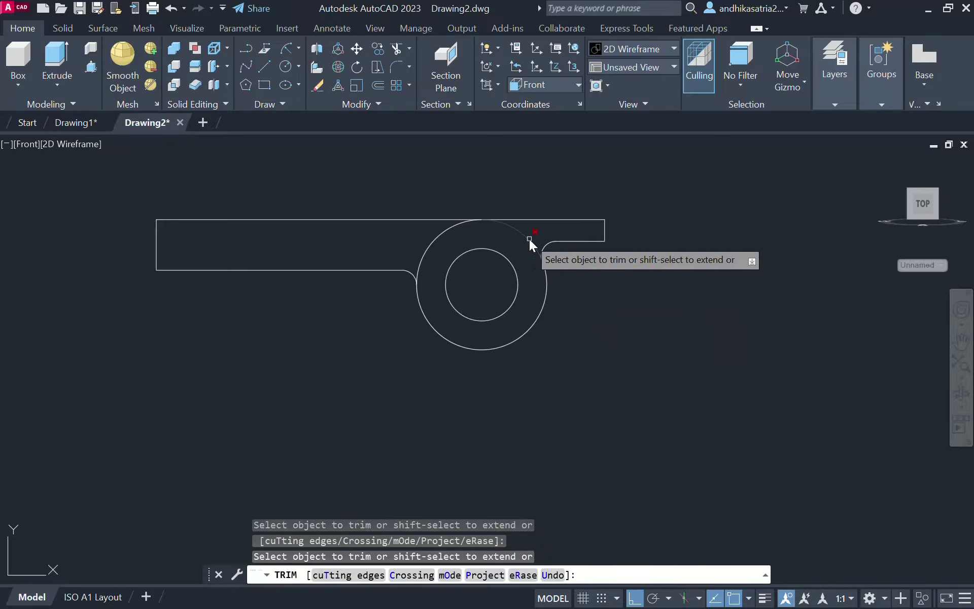
click(437, 239)
right_click(435, 240)
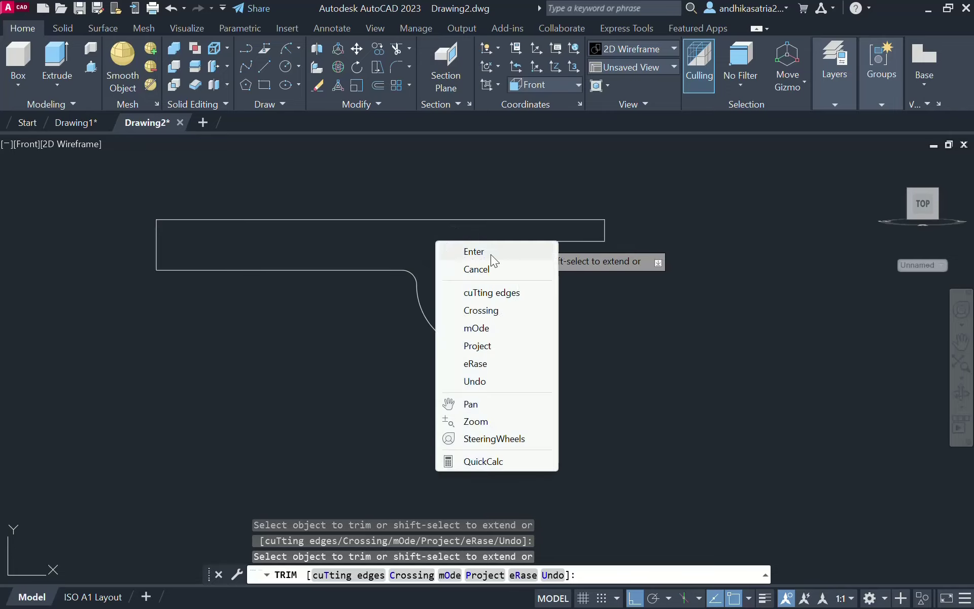
click(489, 252)
Join the lever's outer lines and arcs into a single polyline
click(110, 184)
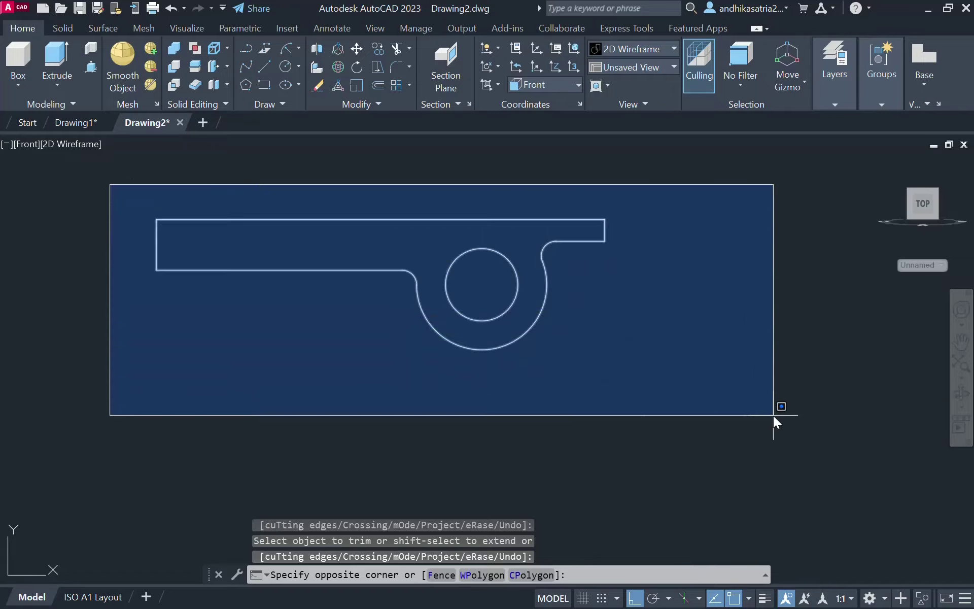
click(774, 412)
text(JOIn)
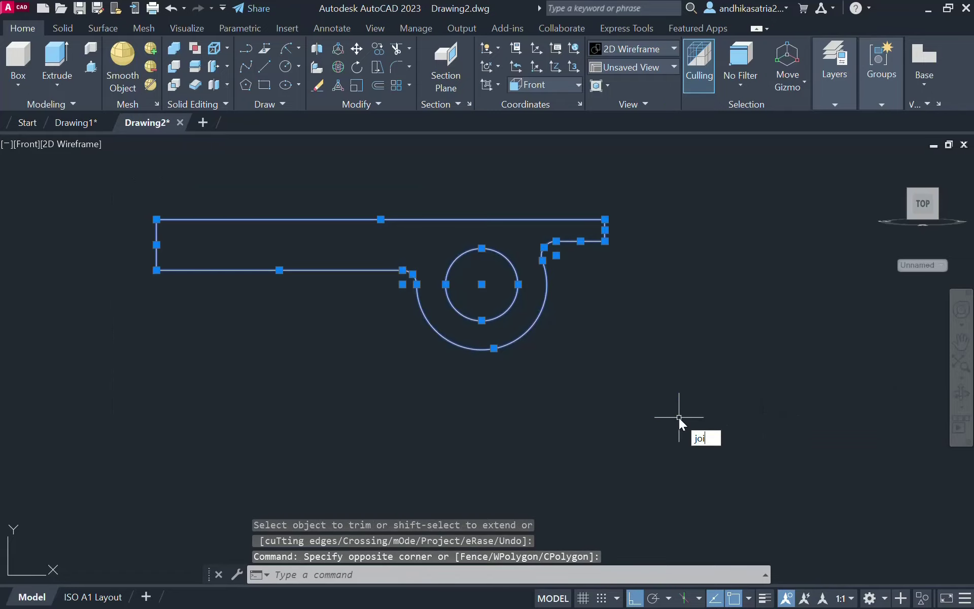
key(Return)
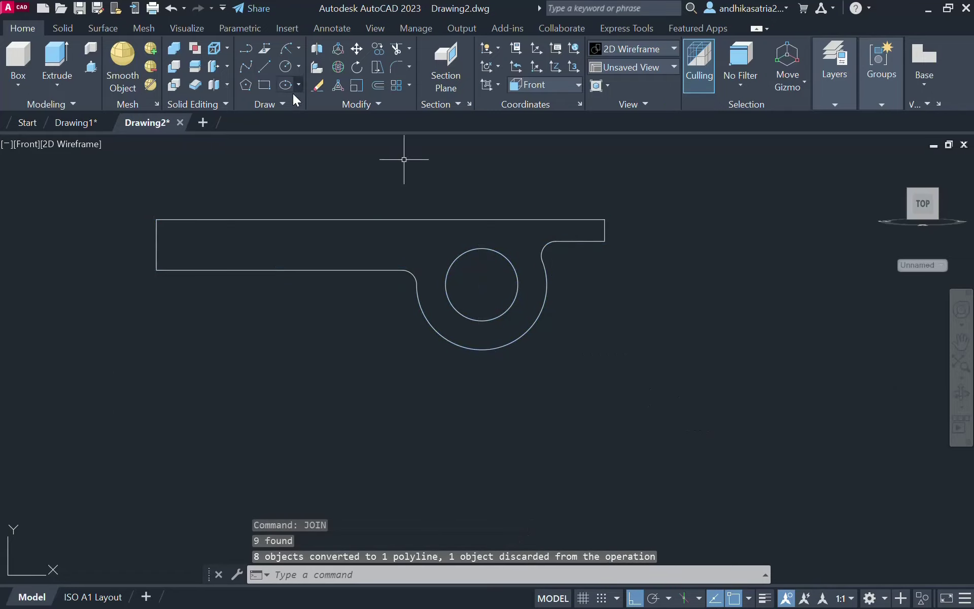
Extrude the lever outline 20 mm in the SW Isometric view, checking the thickness in the exercise PDF
click(16, 141)
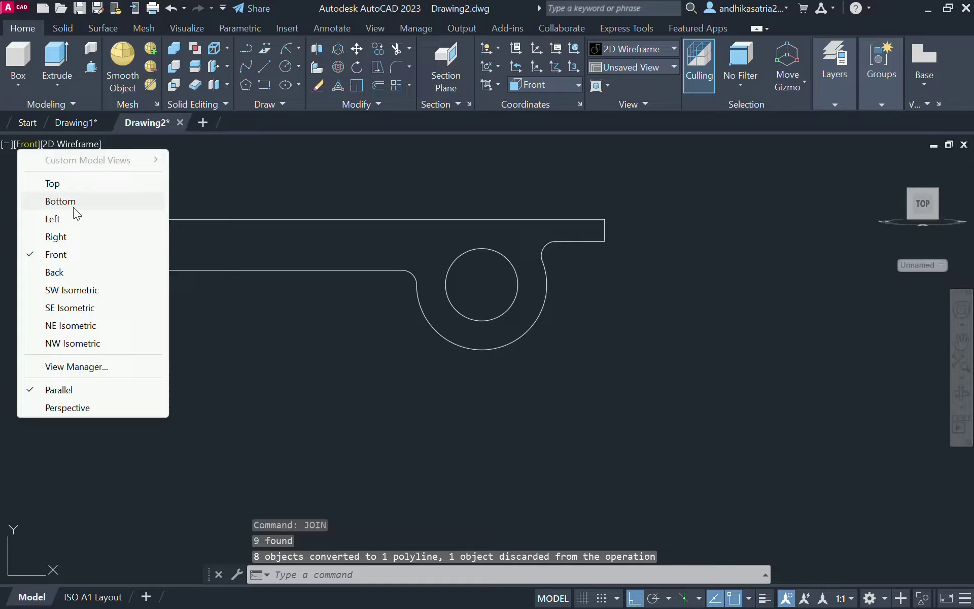
click(91, 289)
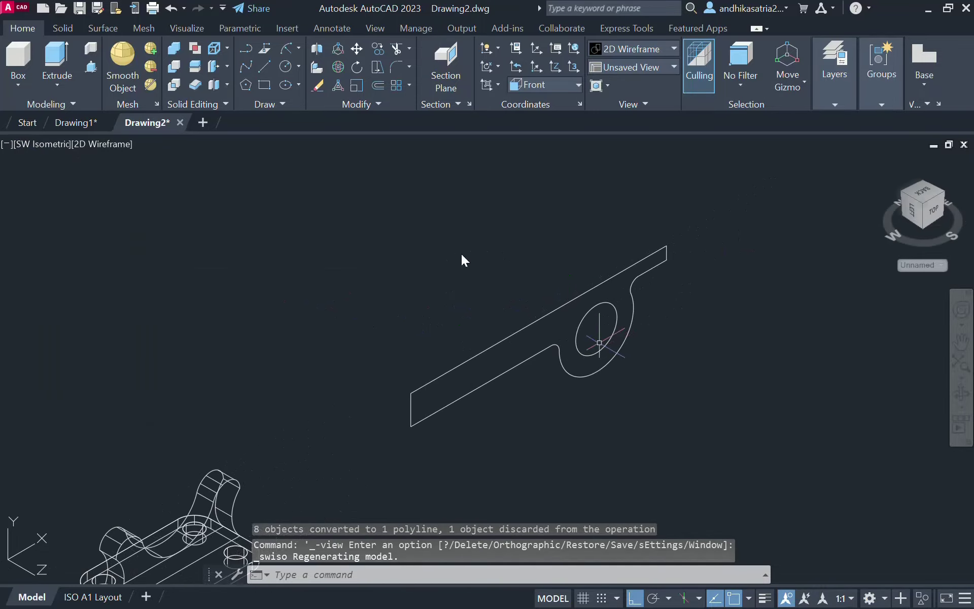
click(57, 65)
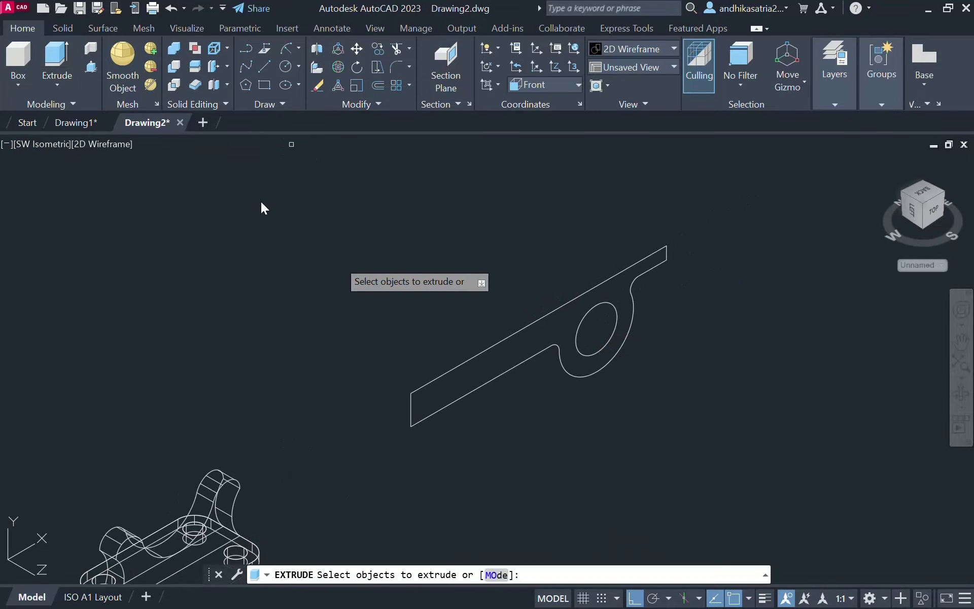
click(483, 351)
key(Return)
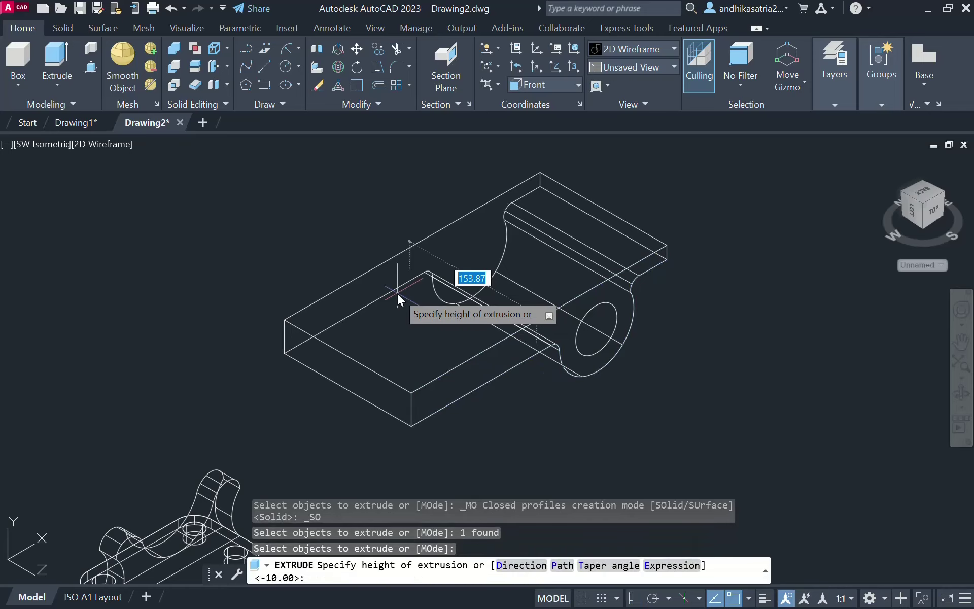
key(alt+Tab)
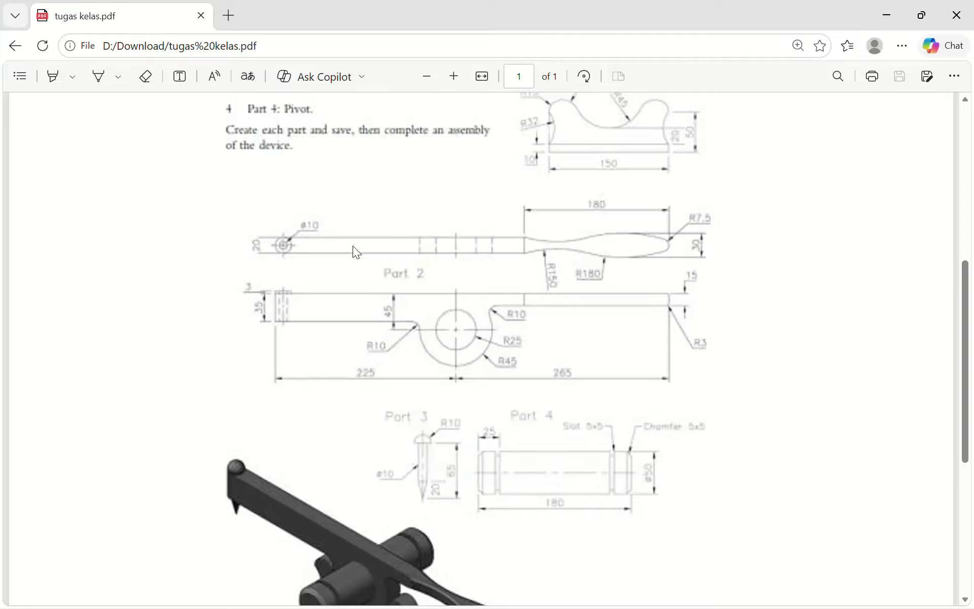
key(alt+Tab)
key(alt+Tab)
key(alt+Tab)
key(Tab)
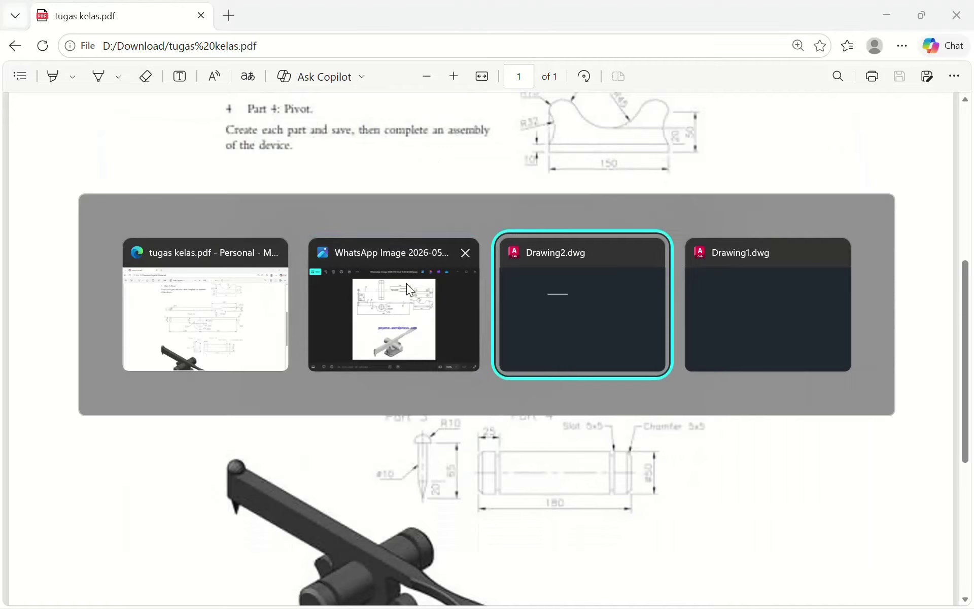
text(20)
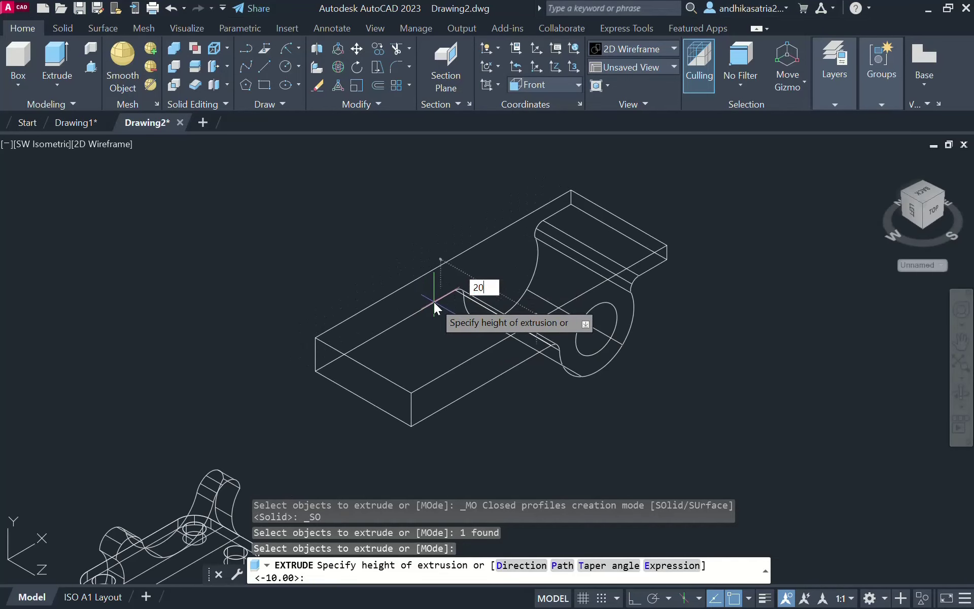
key(Return)
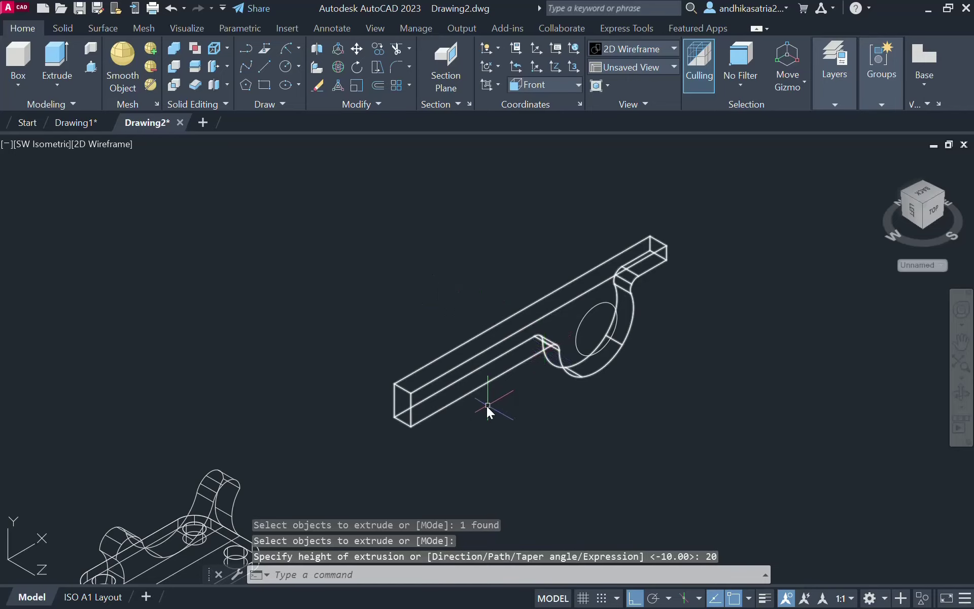
Check the pin hole details at the lever's square end in the exercise PDF and reference image, and return to the Drawing2 drawing
scroll(443, 410, up, 3)
scroll(431, 390, up, 2)
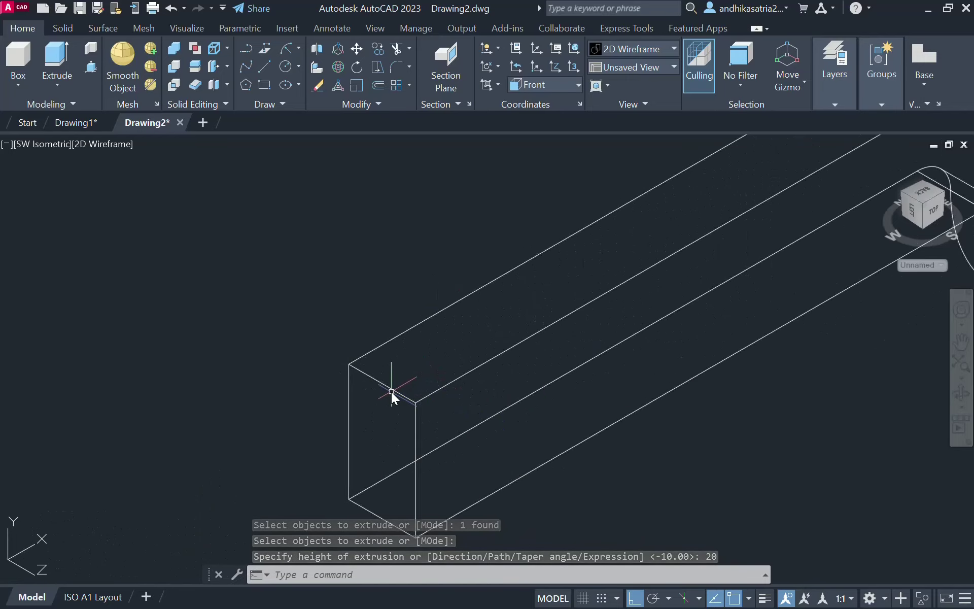
key(alt+Tab)
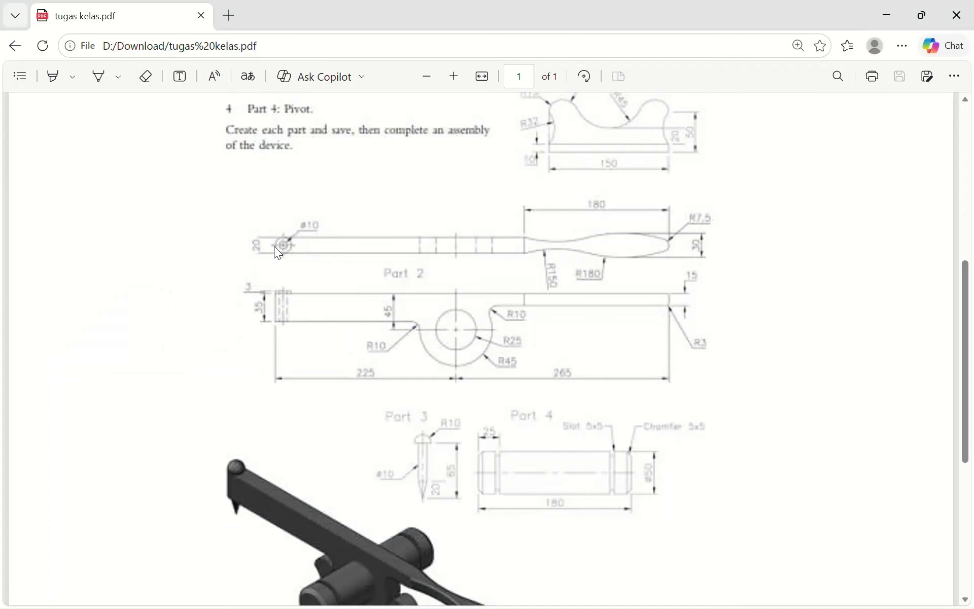
key(alt+Tab)
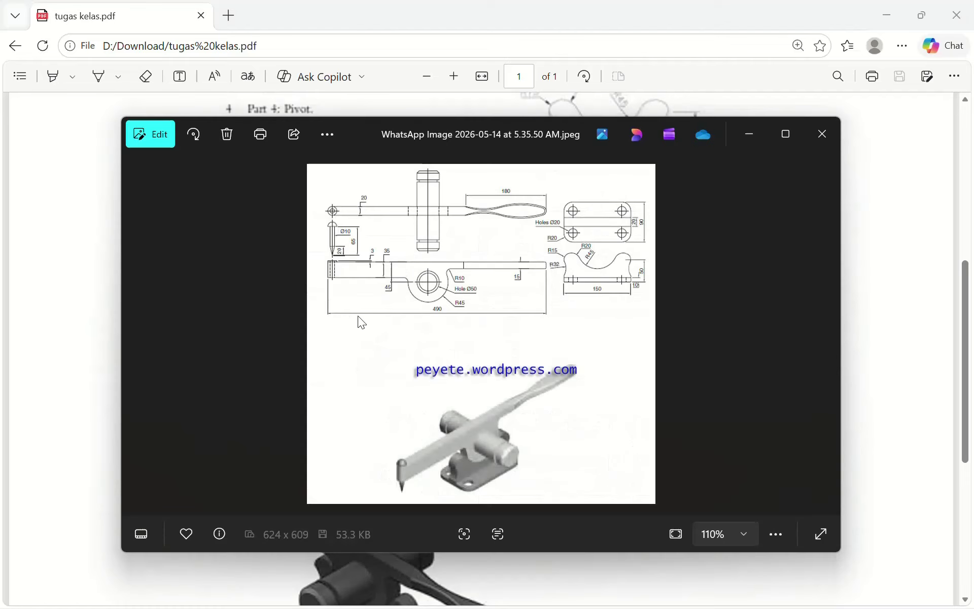
key(alt+Tab)
key(alt+Tab)
key(Tab)
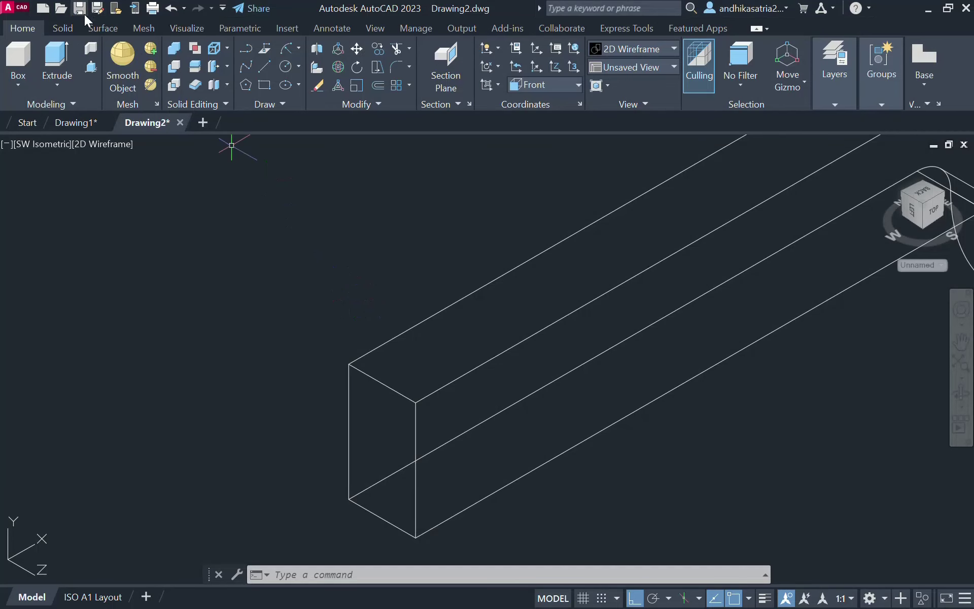
In the Top view, draw a circle centred on the midpoint of the lever's left end edge, reaching its long edge
click(38, 145)
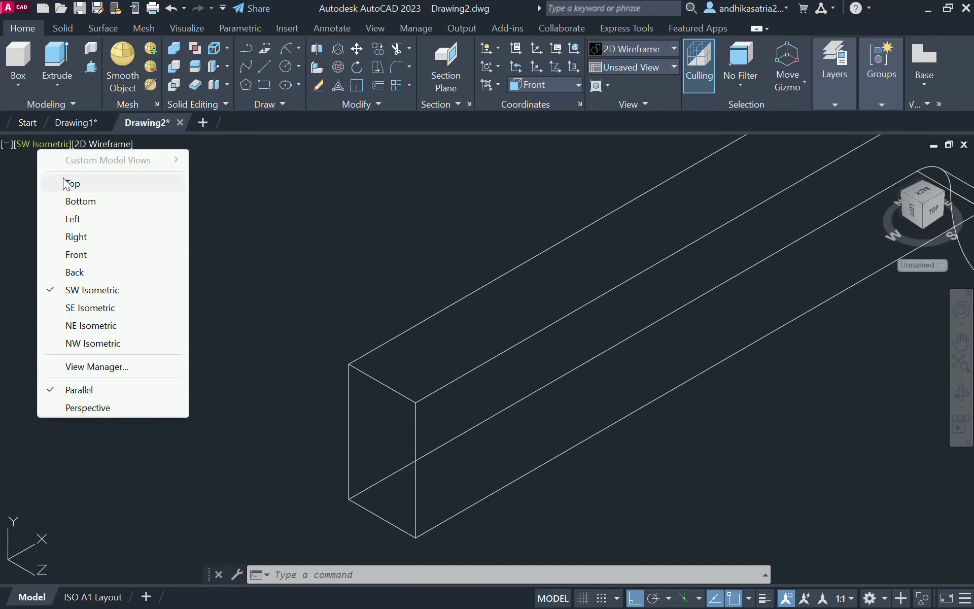
click(72, 183)
mouse_move(568, 364)
middle_down()
mouse_move(506, 313)
mouse_move(389, 318)
middle_up()
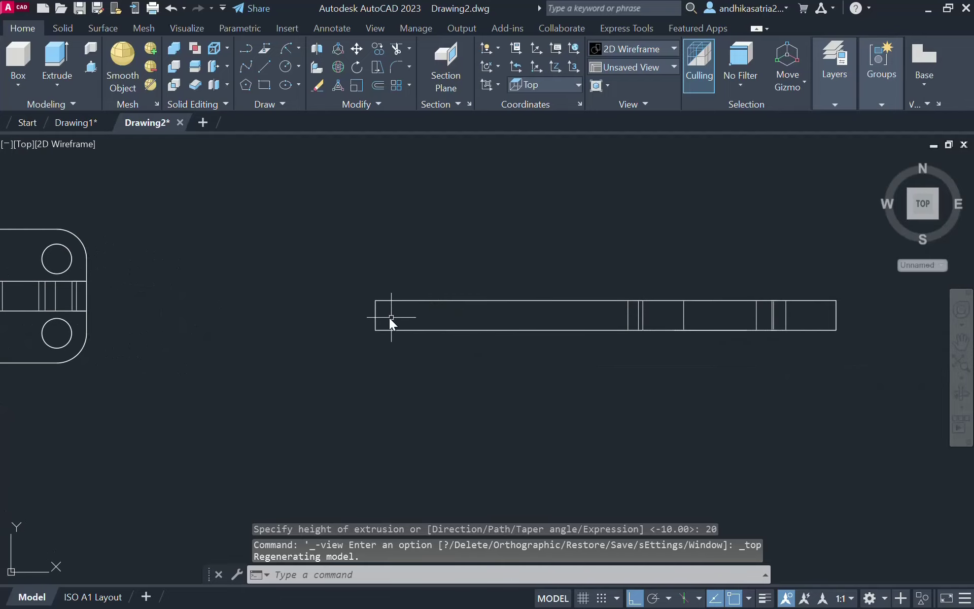
scroll(389, 318, up, 4)
click(297, 66)
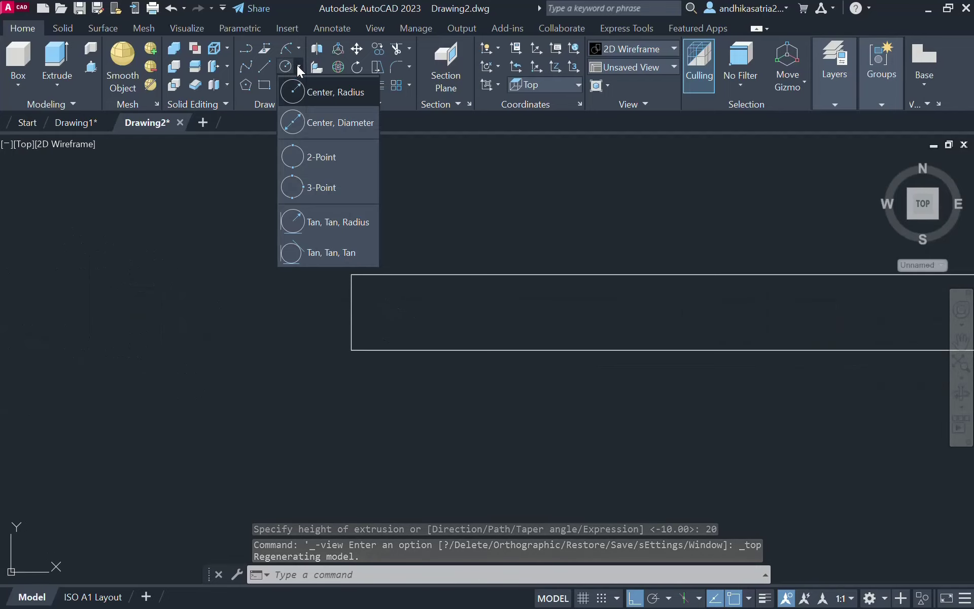
click(303, 91)
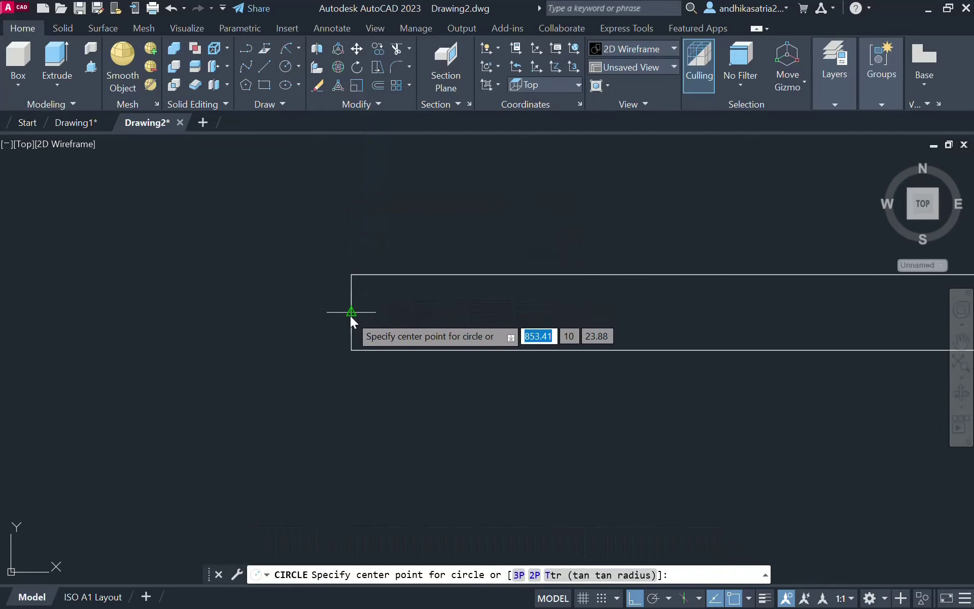
click(351, 312)
click(354, 275)
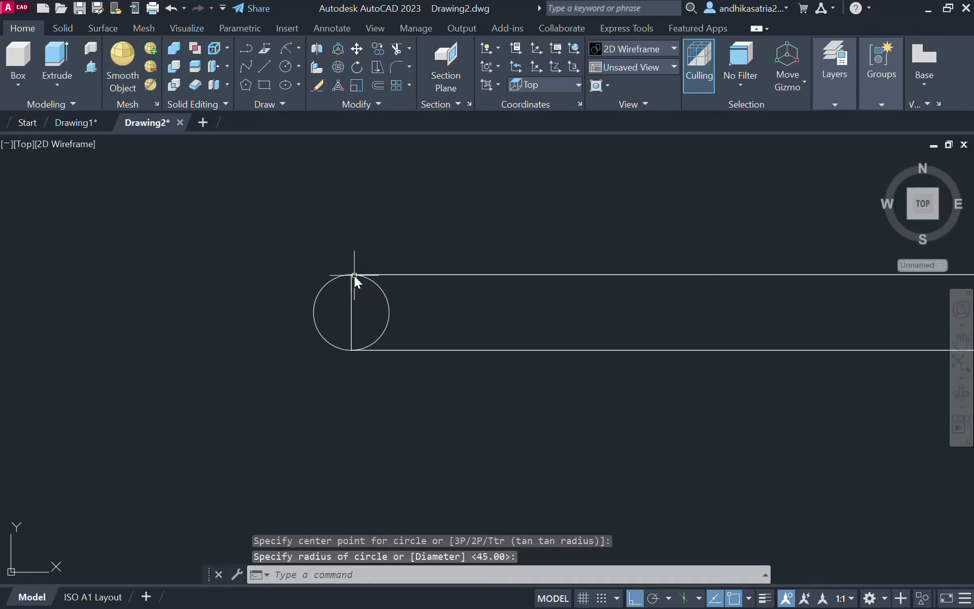
Move the circle 10 mm right so its left quadrant sits on the midpoint of the lever's end edge
click(390, 309)
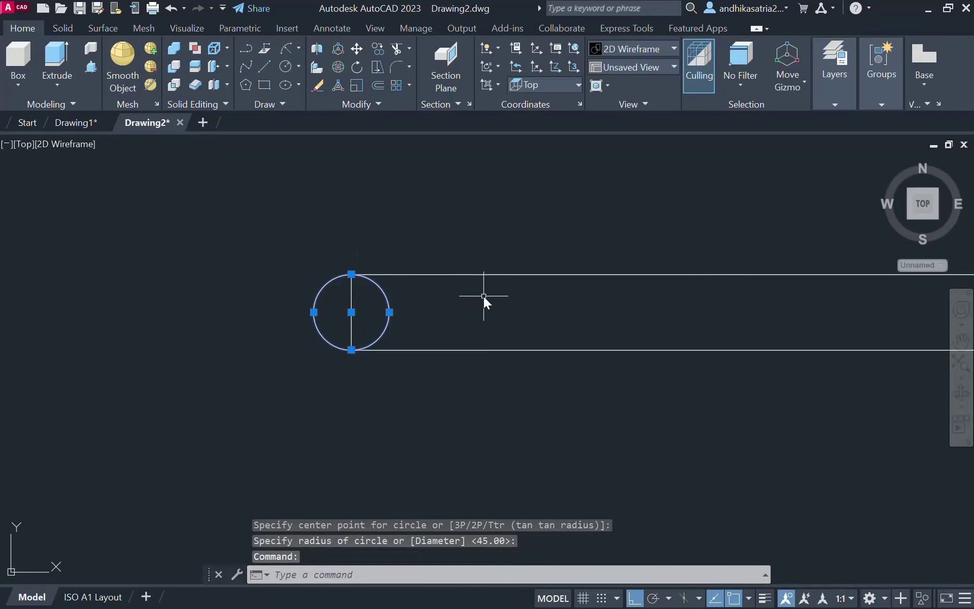
text(m)
key(Return)
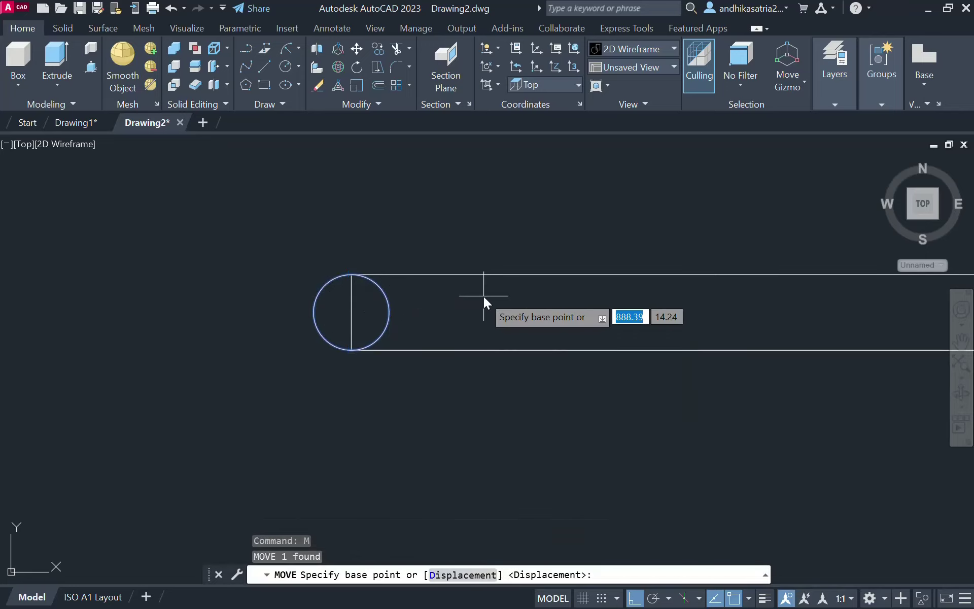
click(314, 312)
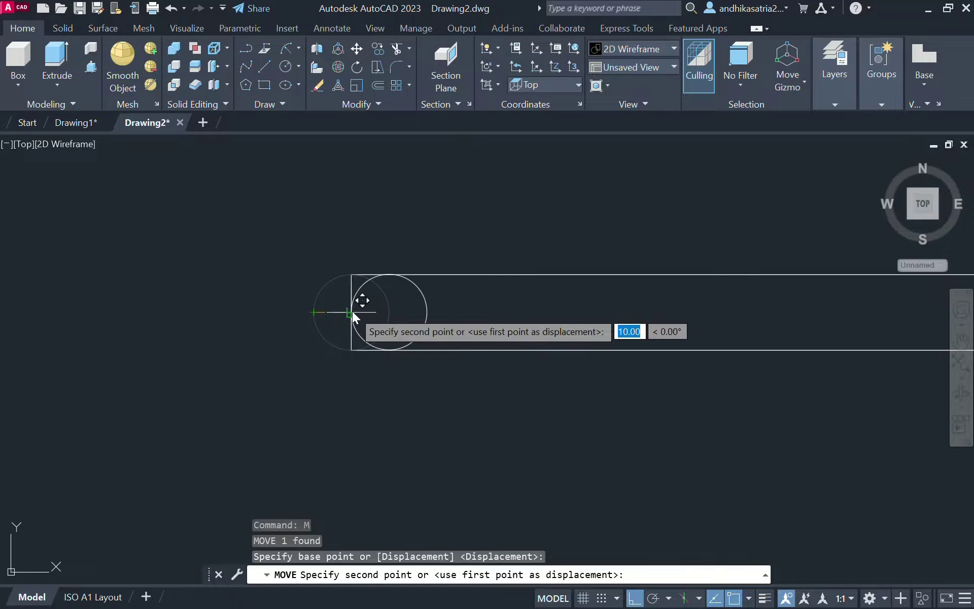
click(350, 312)
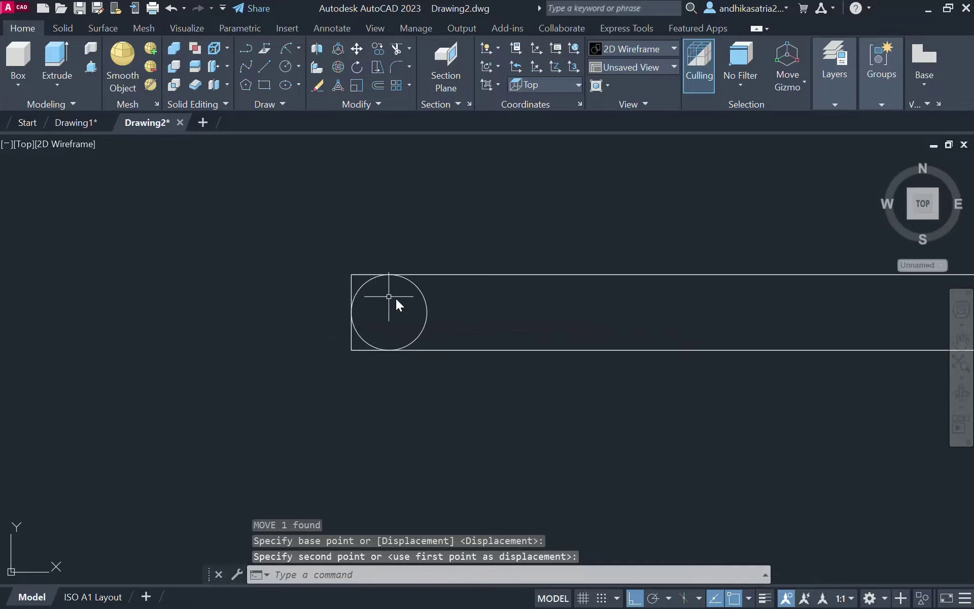
scroll(399, 300, down, 2)
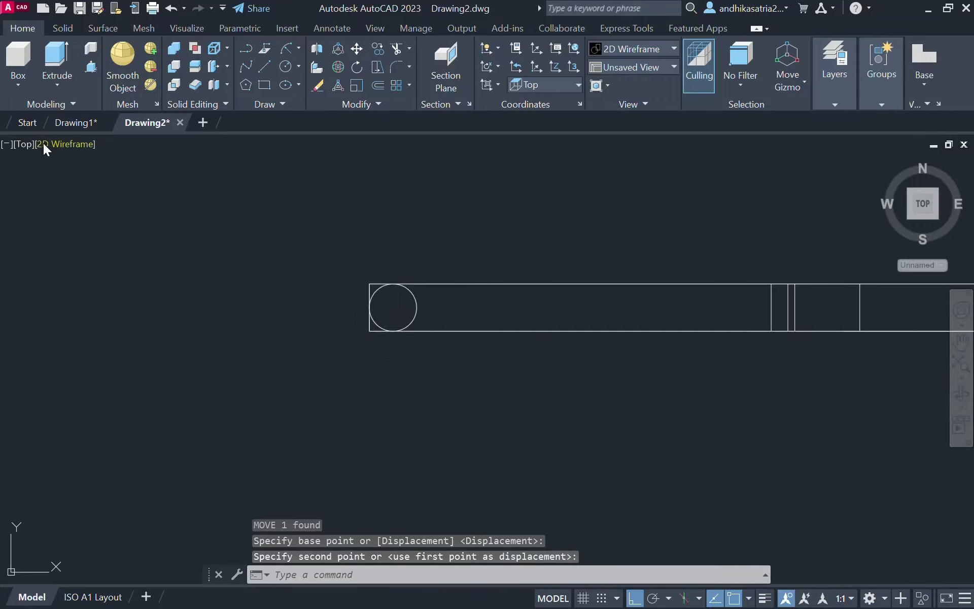
Recheck the pin hole detail at the lever's end in the exercise PDF and show Drawing2 in the SW Isometric view
key(alt+Tab)
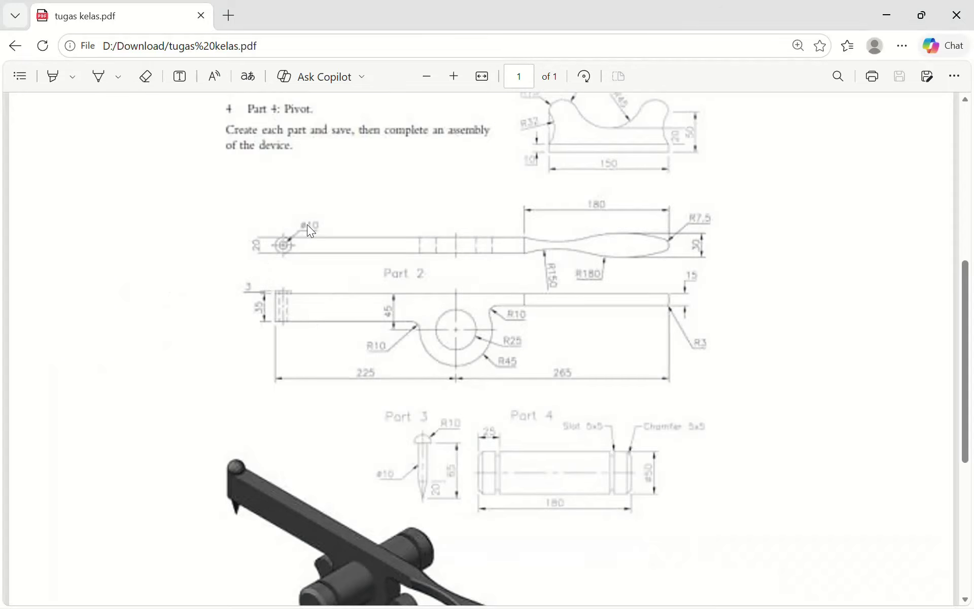
key(alt+Tab)
key(alt+Tab)
key(alt+Tab)
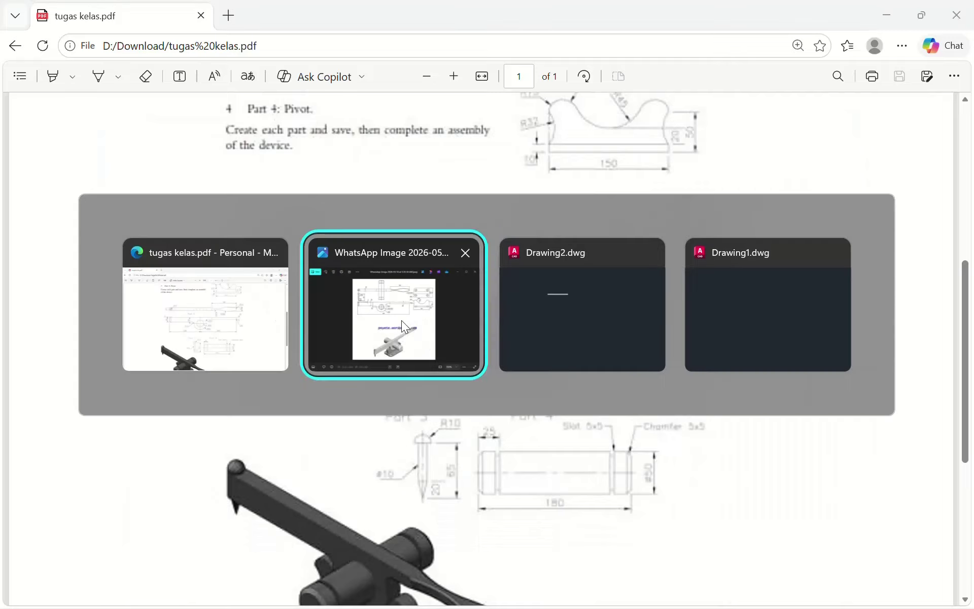
key(alt+Tab)
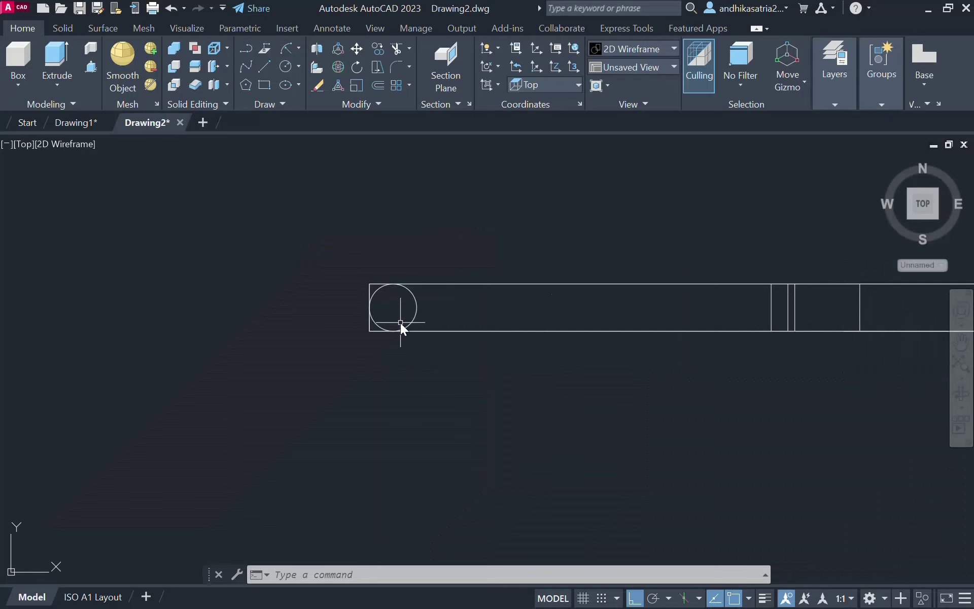
click(30, 145)
click(103, 290)
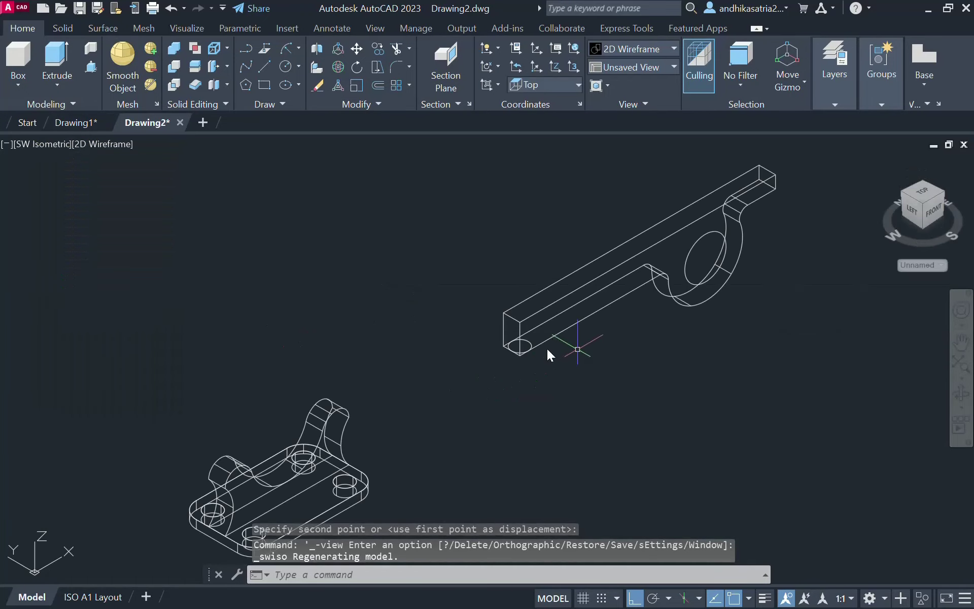
Move the circle at the lever's square end straight up from the bottom face to the top face
scroll(548, 349, up, 3)
click(520, 342)
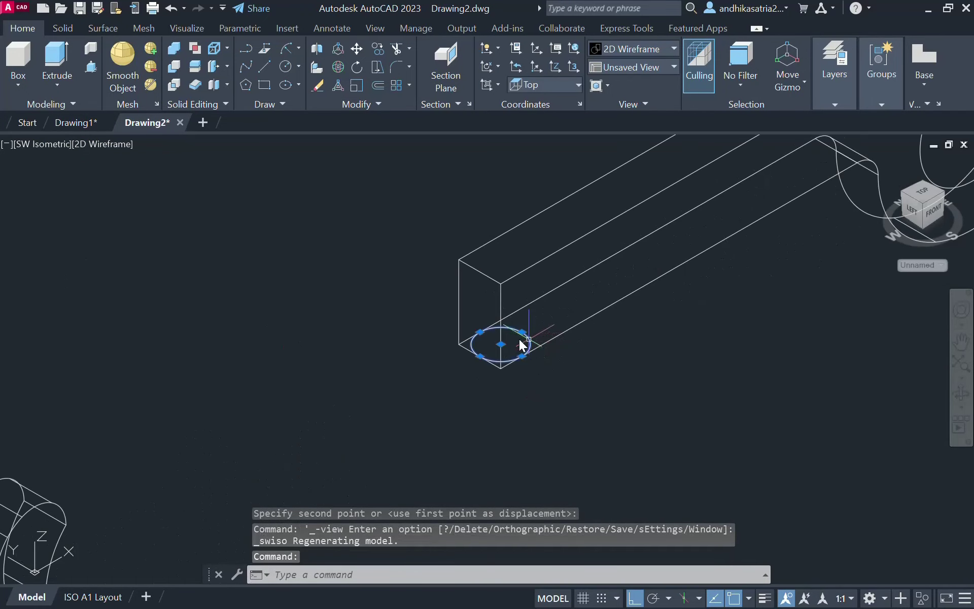
click(500, 344)
key(Escape)
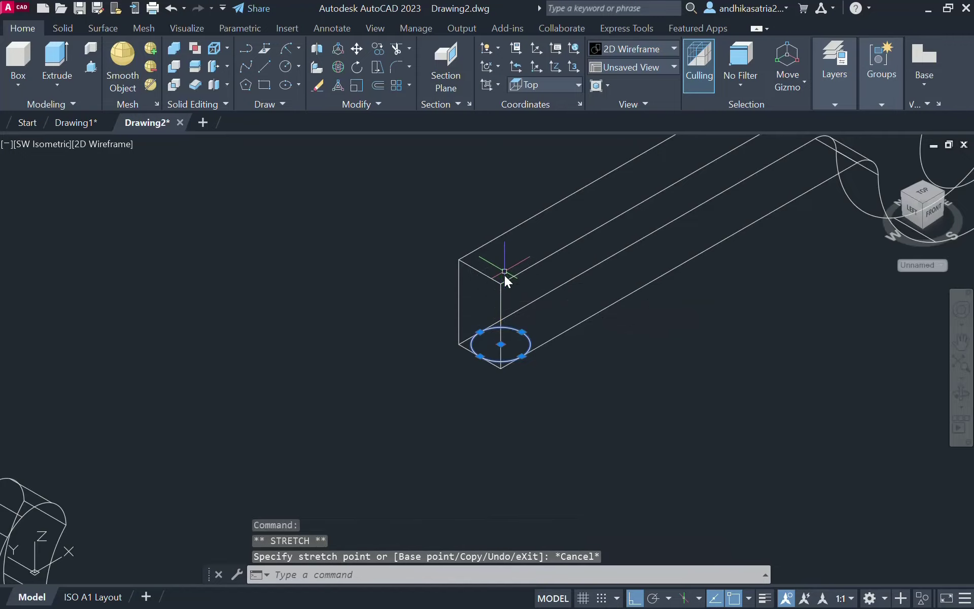
click(338, 49)
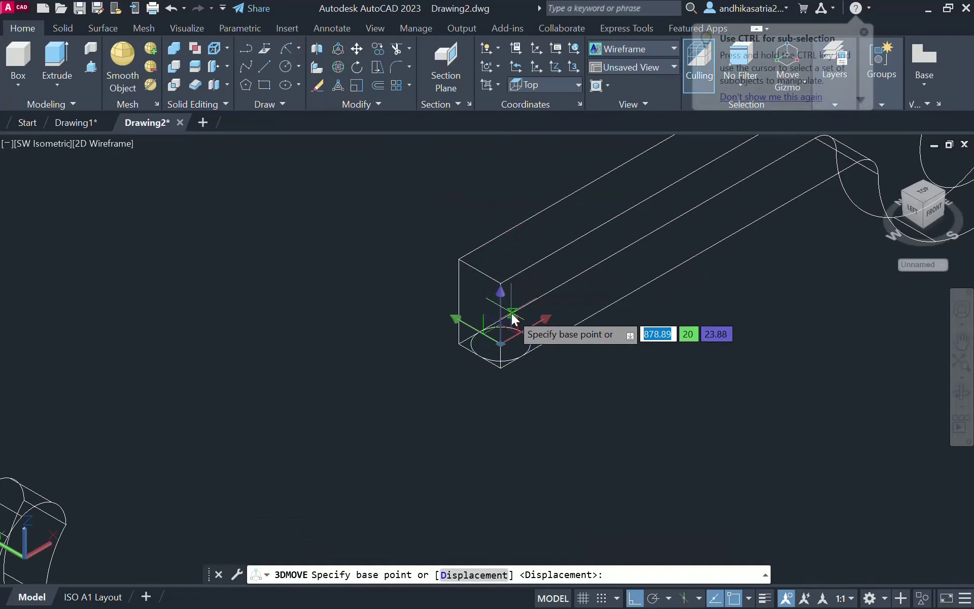
click(501, 344)
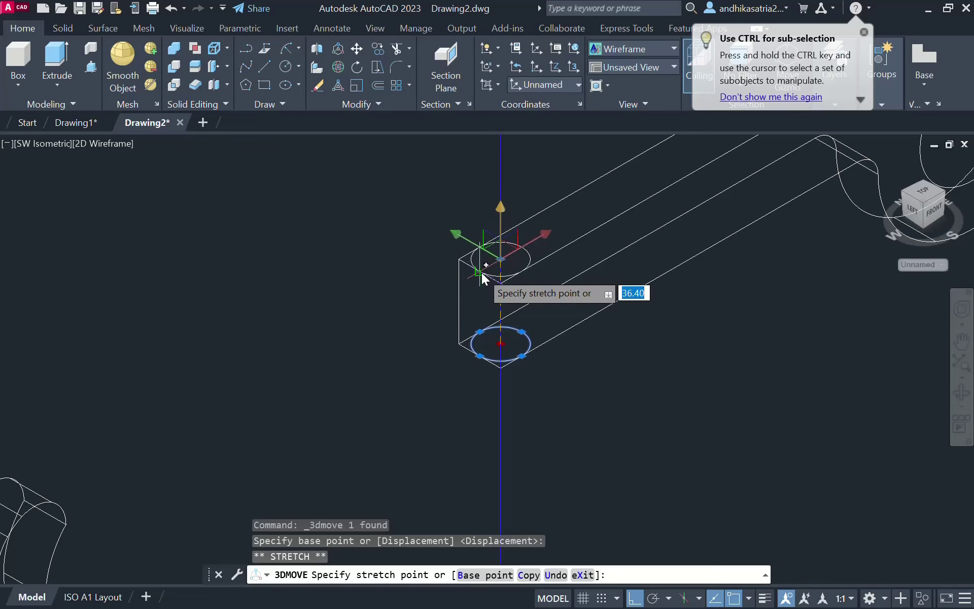
click(481, 273)
scroll(527, 298, up, 2)
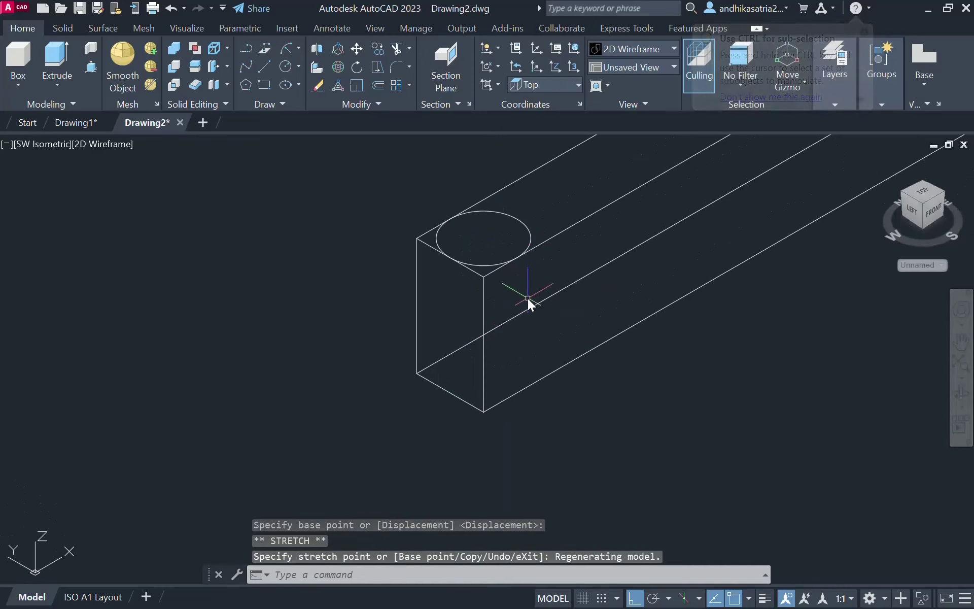
middle_drag(527, 299, 458, 318)
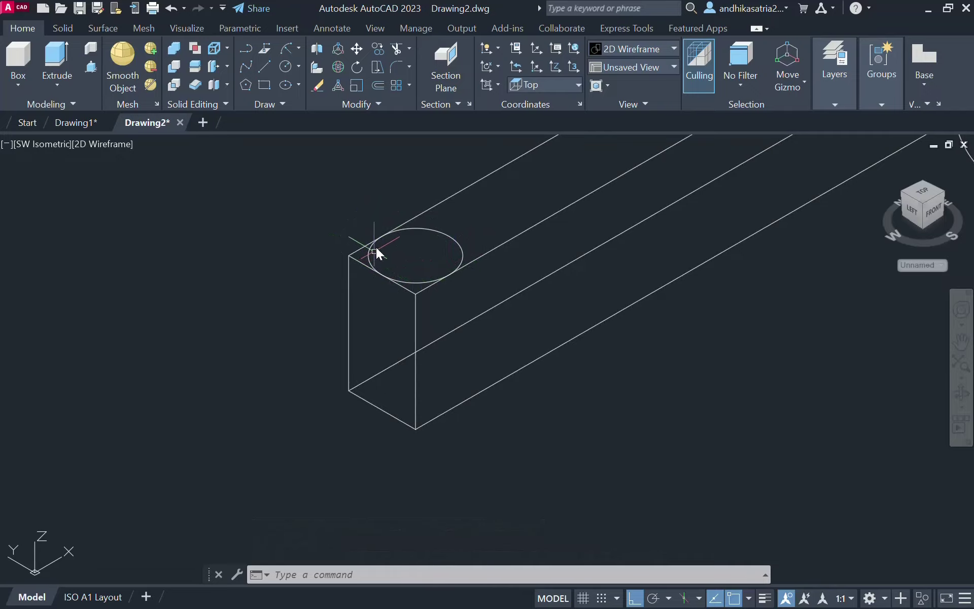
Extrude the circle 3 mm upward from the lever's top face, checking the boss height in the reference image and exercise PDF
key(alt+Tab)
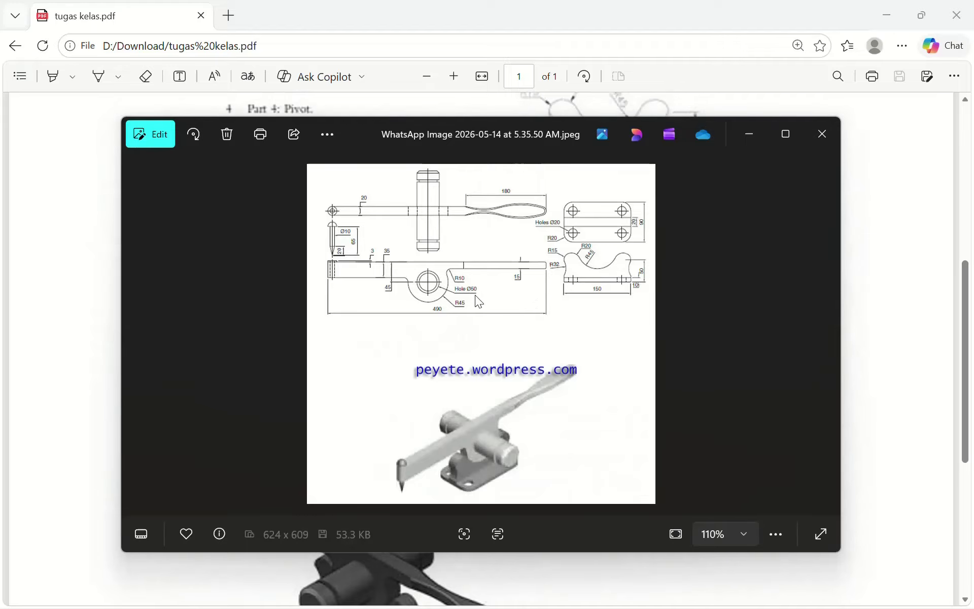
key(alt+Tab)
key(Tab)
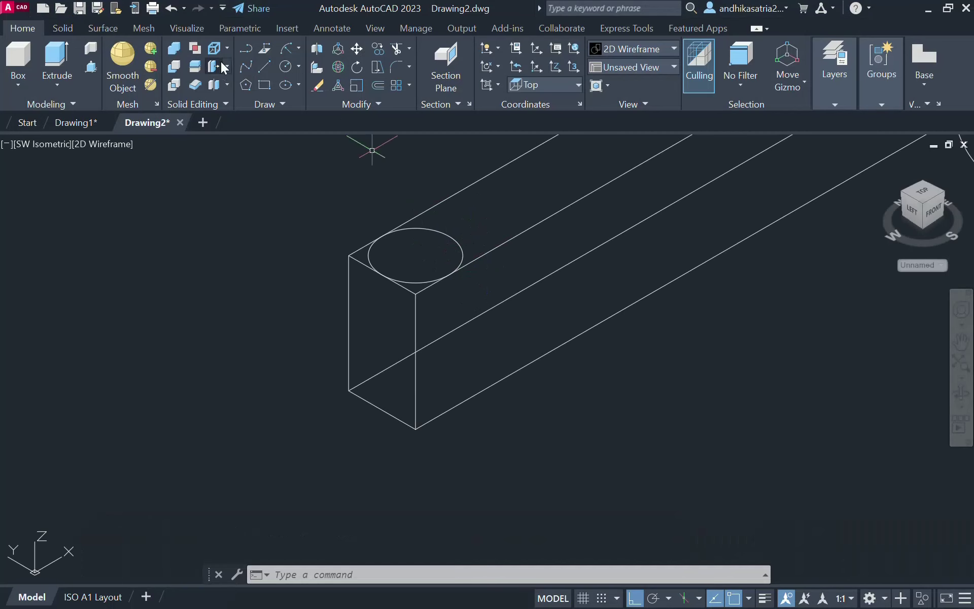
click(56, 55)
click(412, 281)
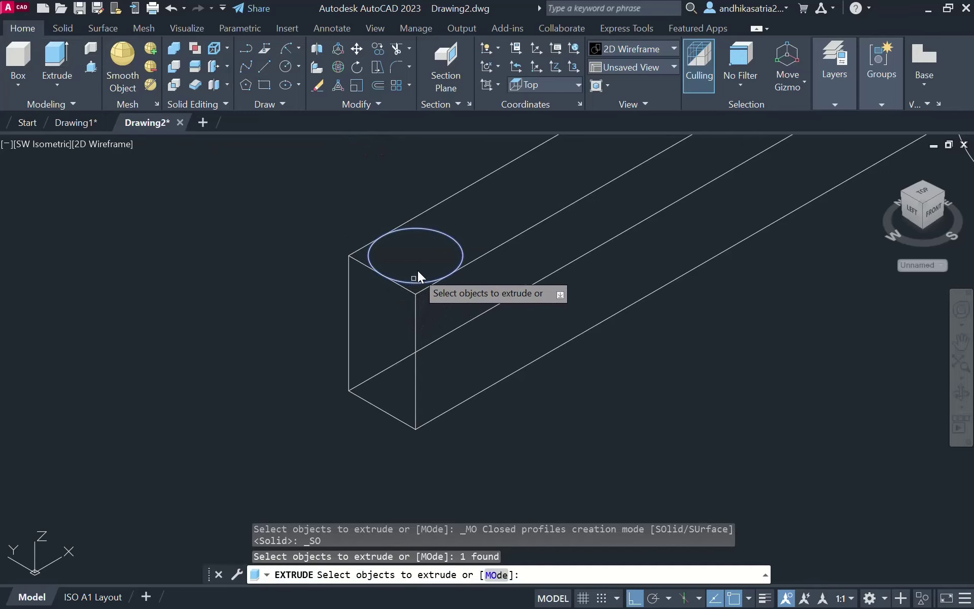
key(Return)
key(alt+Tab)
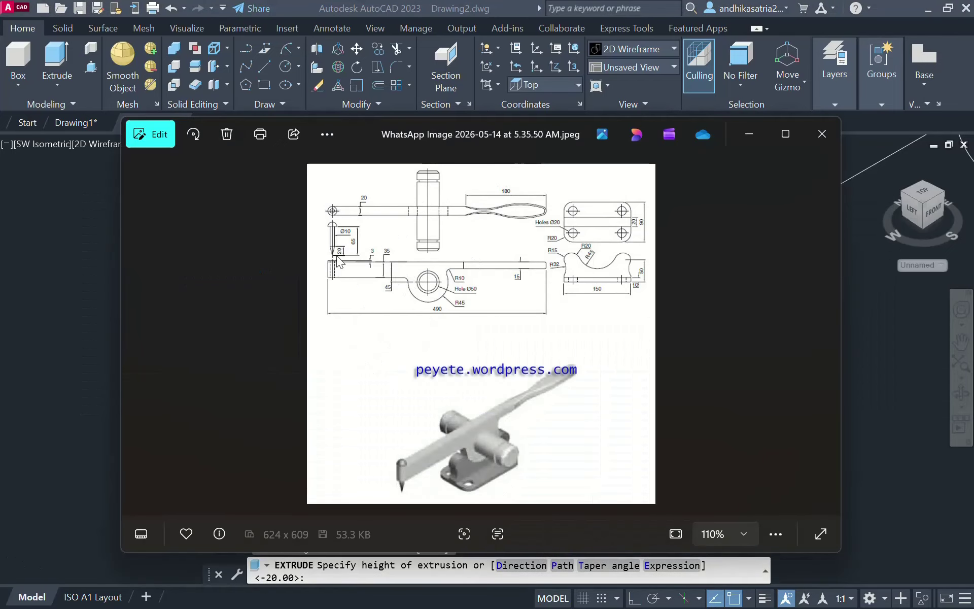
scroll(336, 274, up, 5)
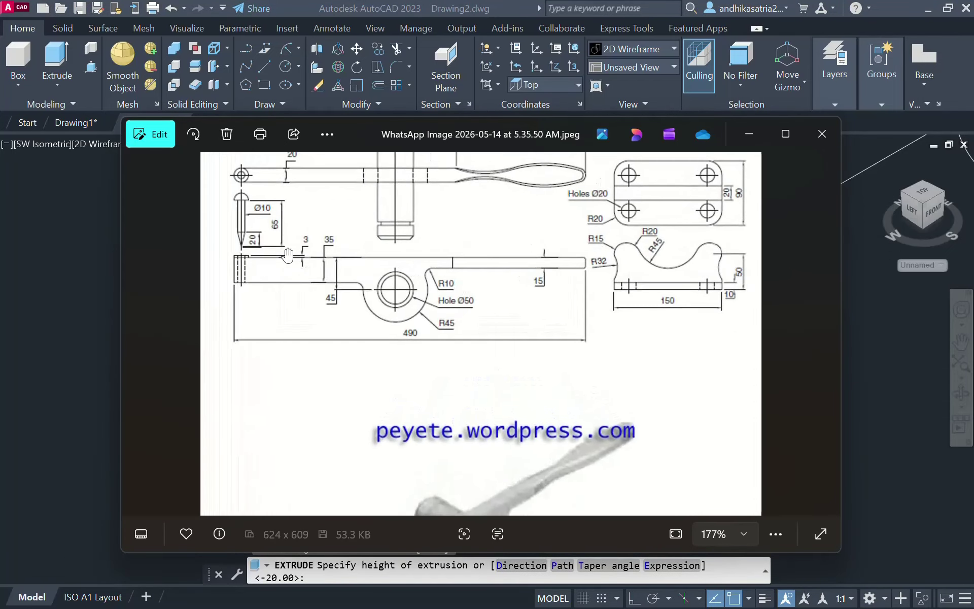
drag(248, 259, 248, 302)
key(alt+Tab)
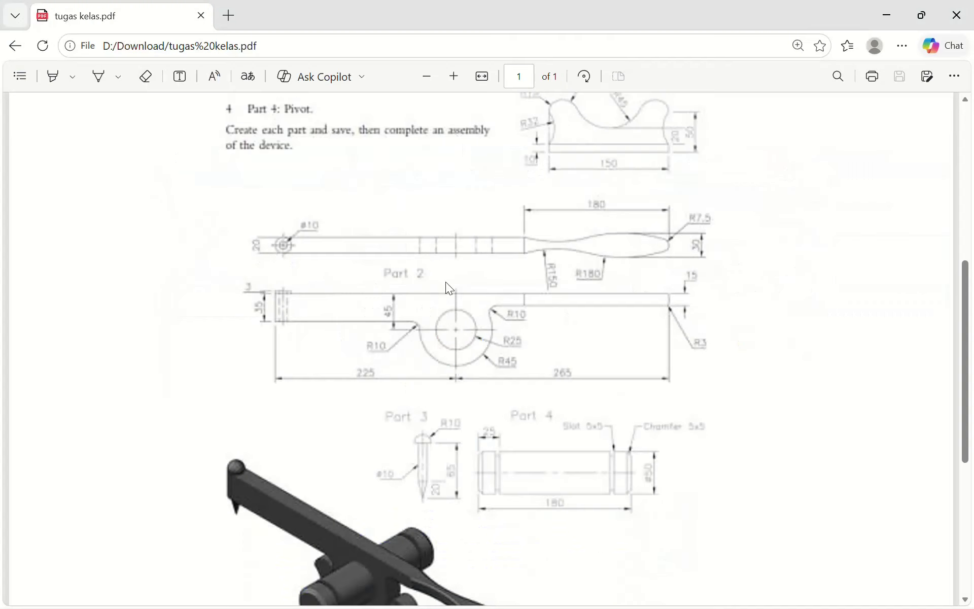
key(alt+Tab)
key(Tab)
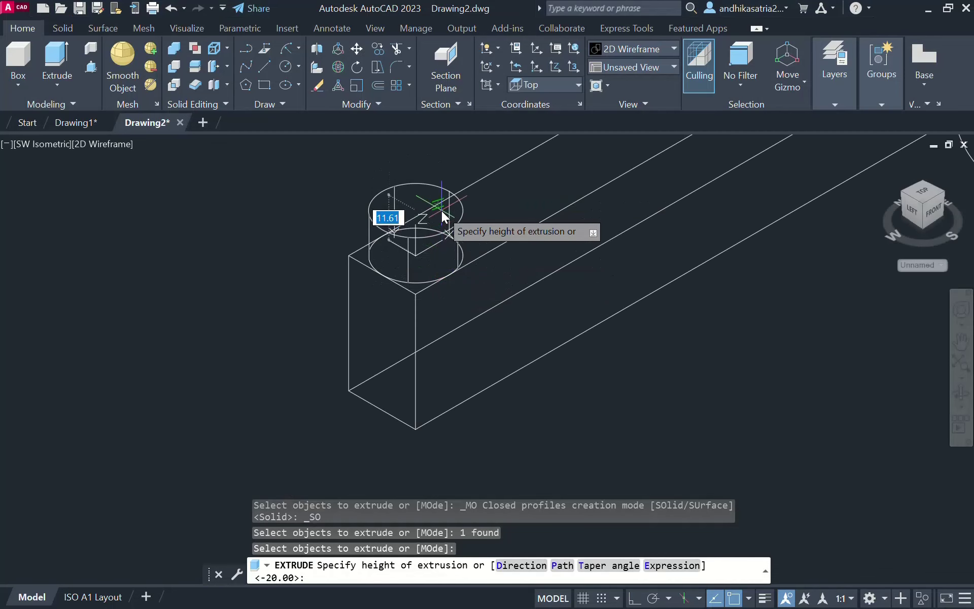
text(3)
key(Return)
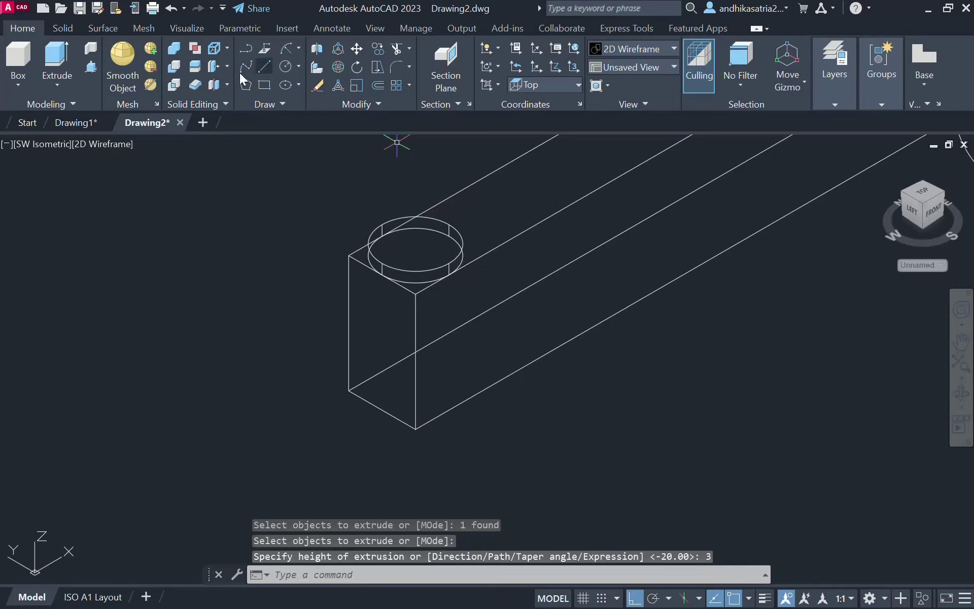
click(286, 66)
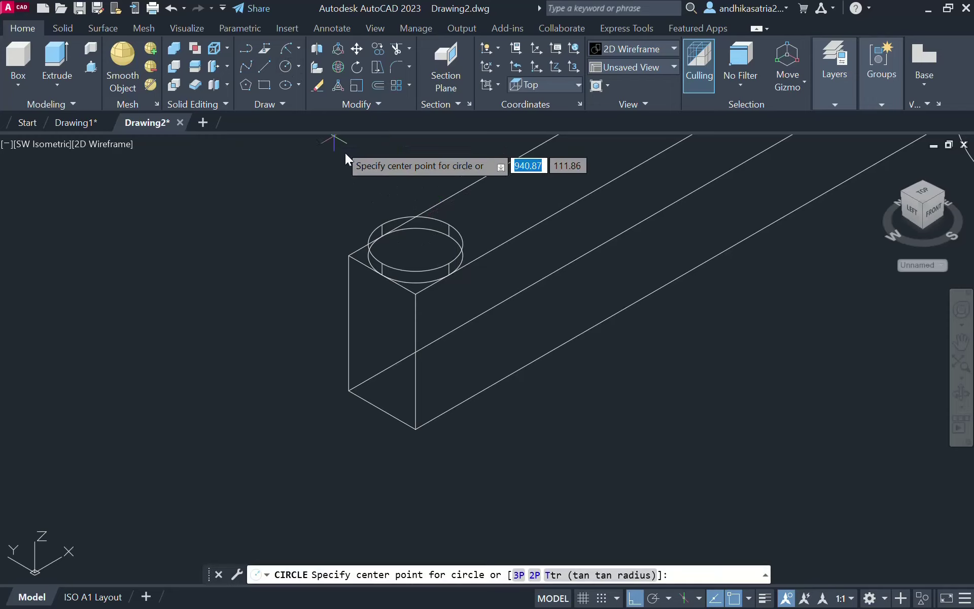
click(416, 244)
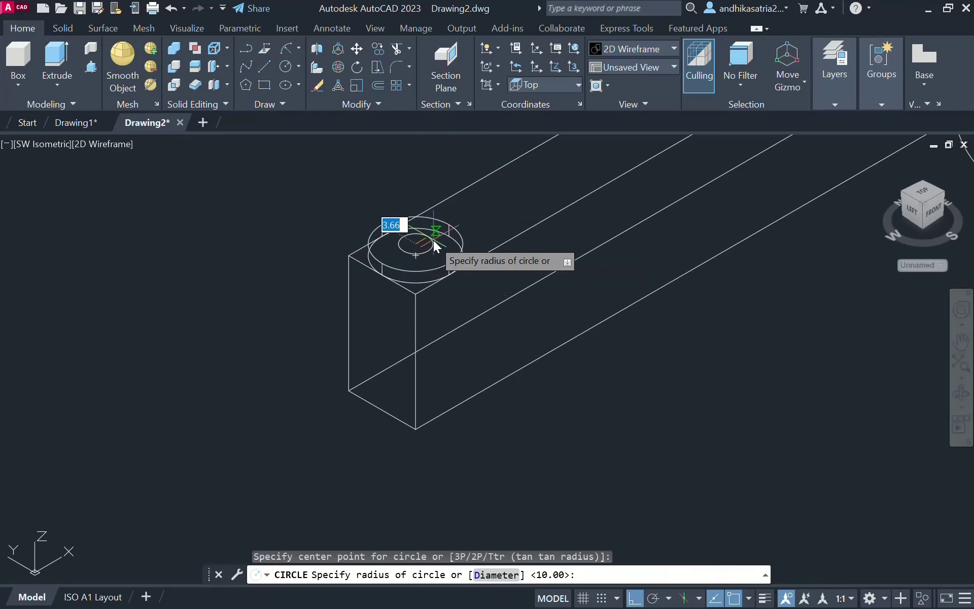
key(Escape)
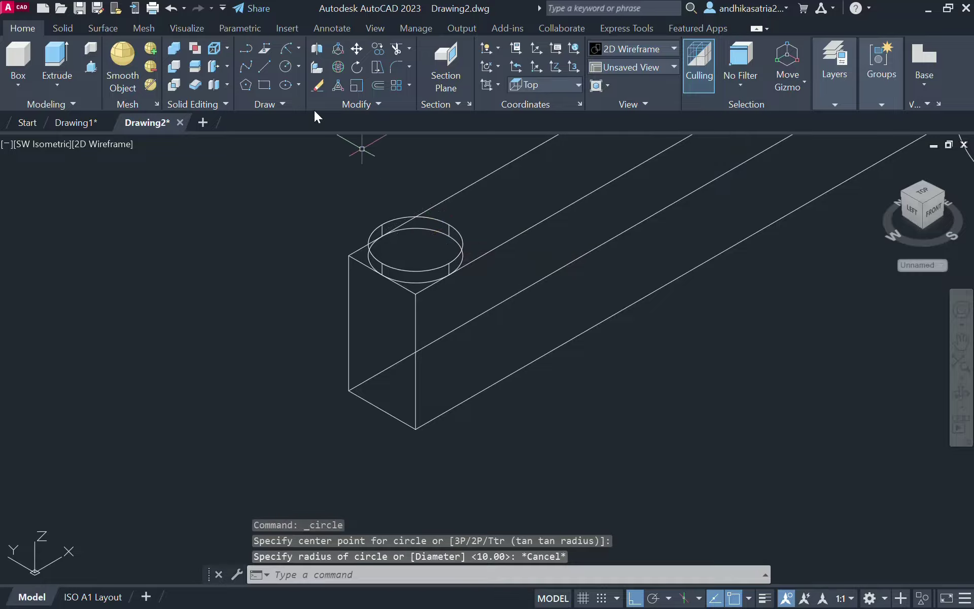
Check the hole size in the exercise PDF and draw a 10 mm diameter circle centred on a quadrant of the boss's top edge
key(alt+Tab)
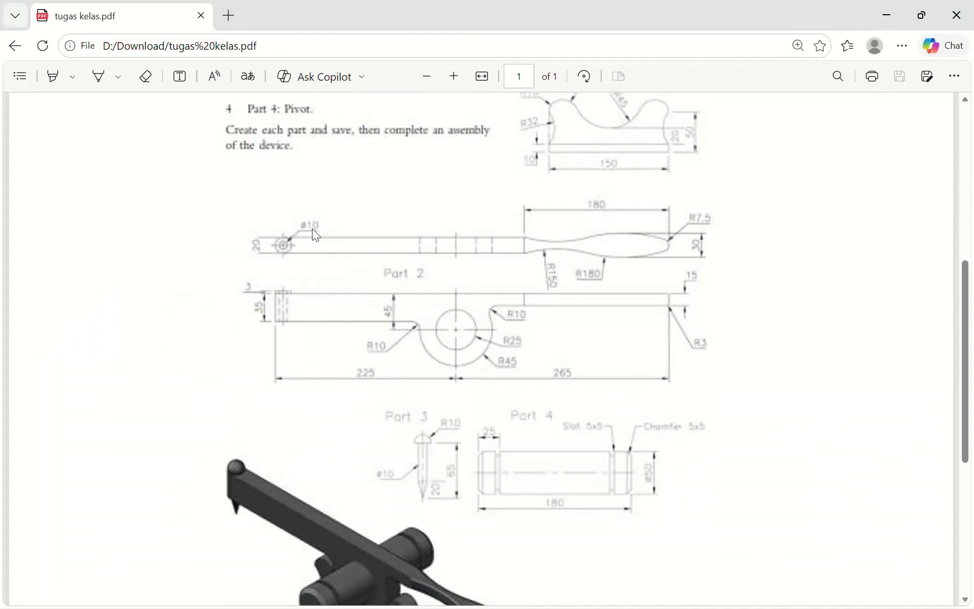
key(alt+Tab)
key(alt+Tab)
key(Tab)
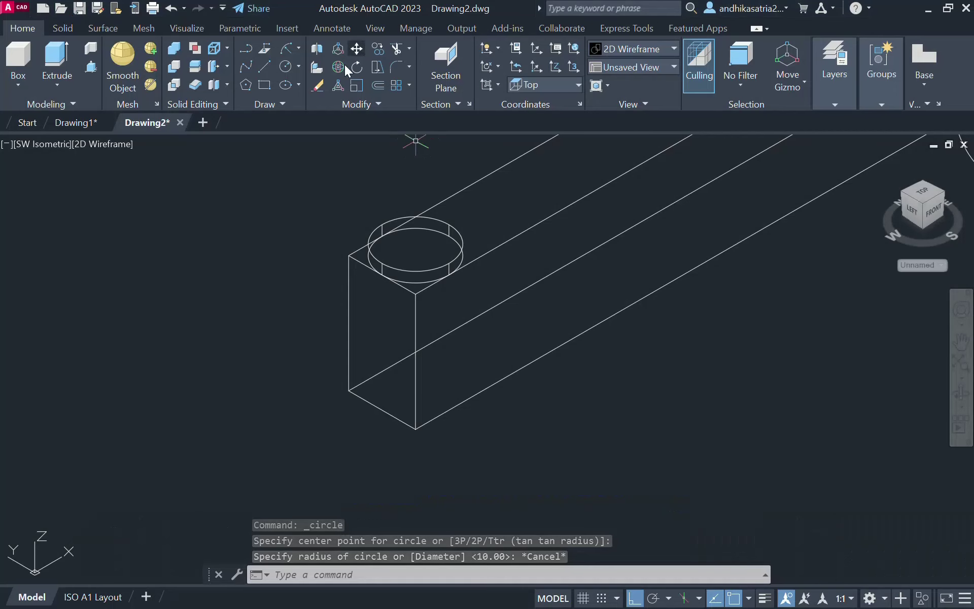
click(300, 67)
click(304, 122)
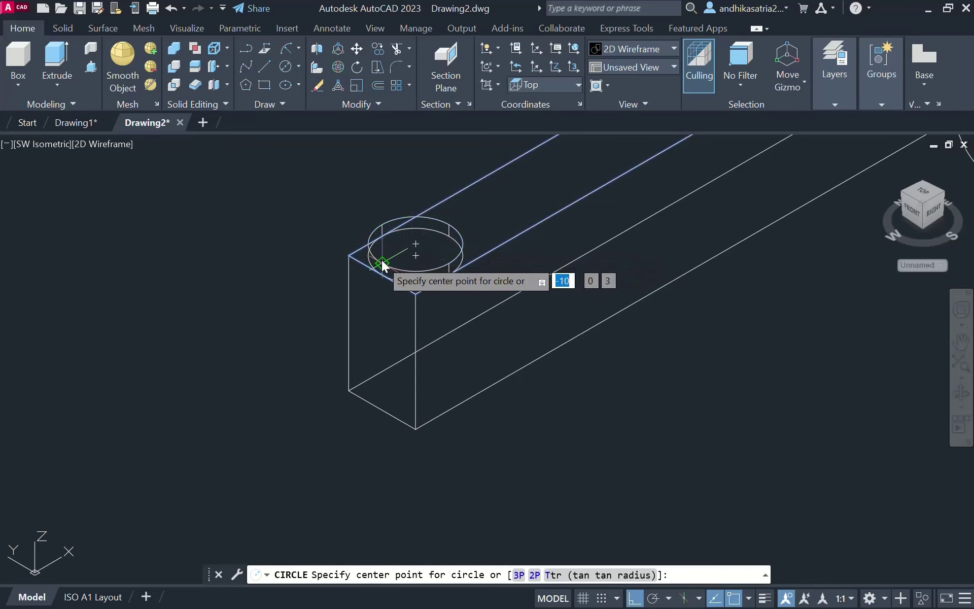
click(451, 226)
text(10)
key(Return)
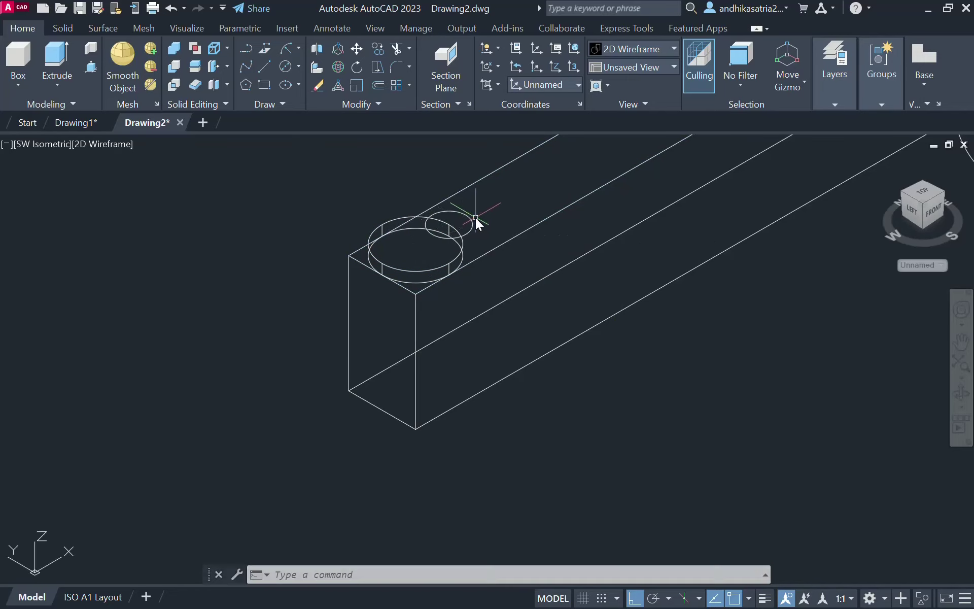
Move the 10 mm circle by its centre to the centre of the boss's top face
click(466, 229)
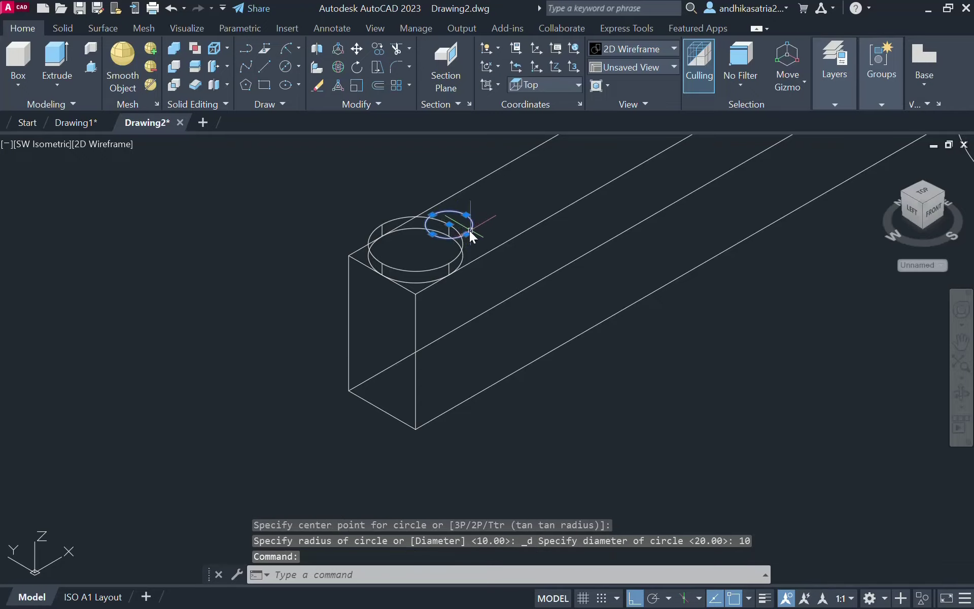
click(449, 224)
click(423, 248)
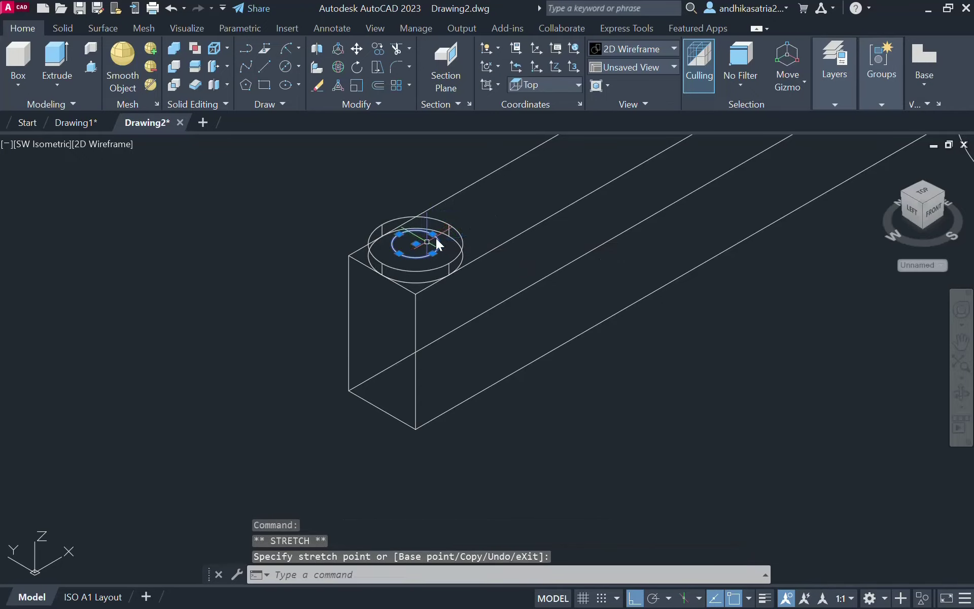
key(Escape)
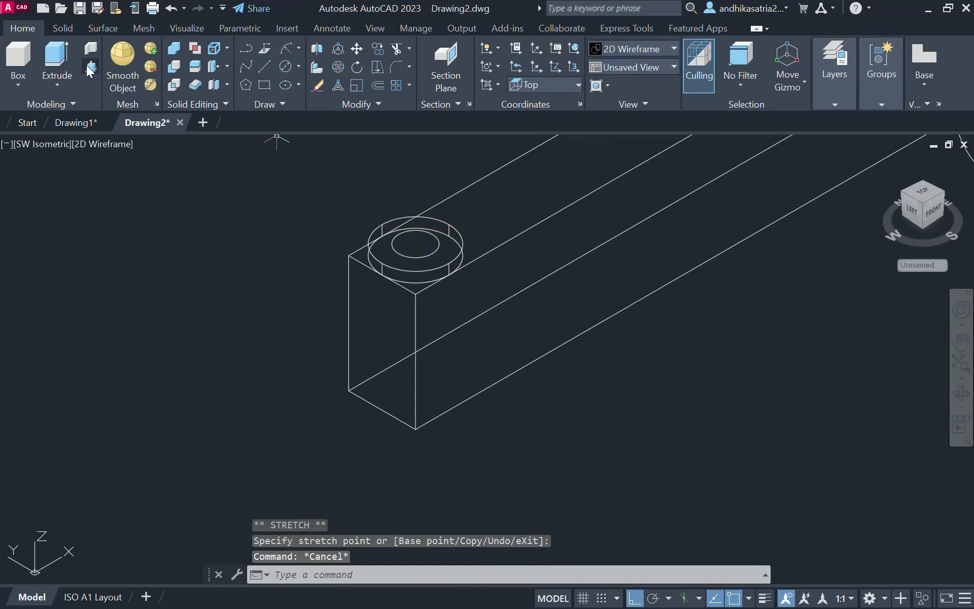
Extrude the 10 mm circle 38 mm down through the boss to the lever's bottom face
click(71, 67)
click(433, 251)
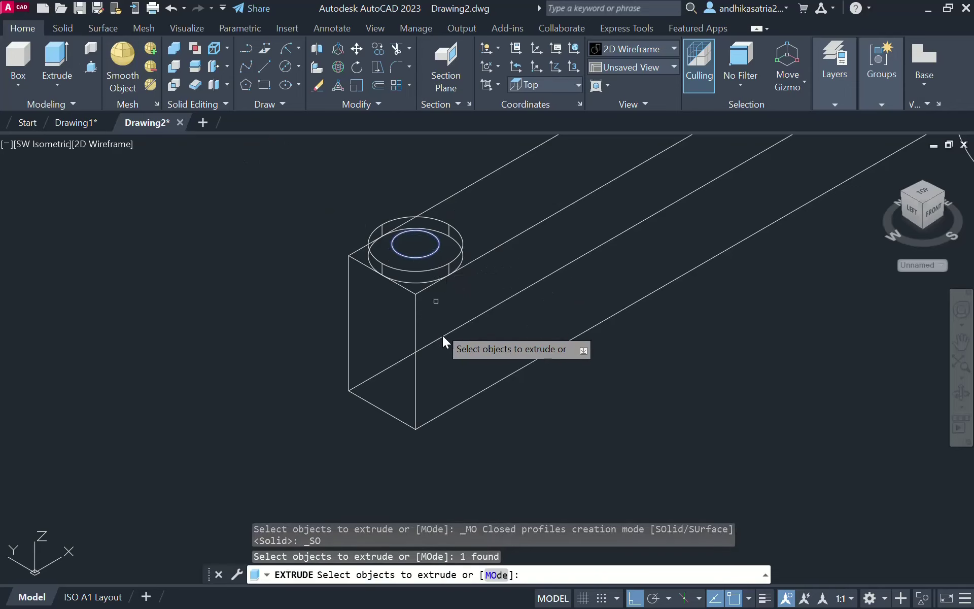
key(Return)
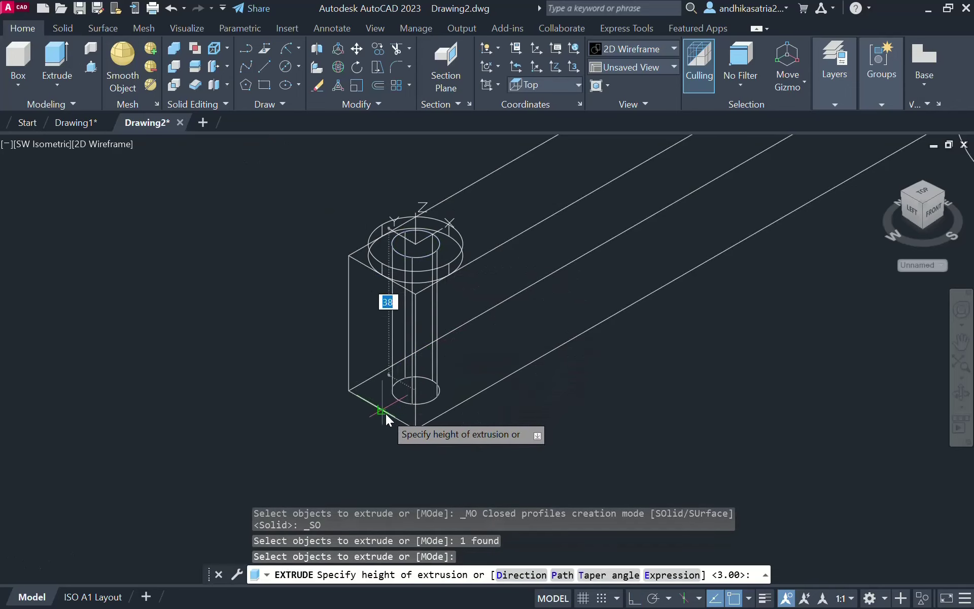
click(416, 426)
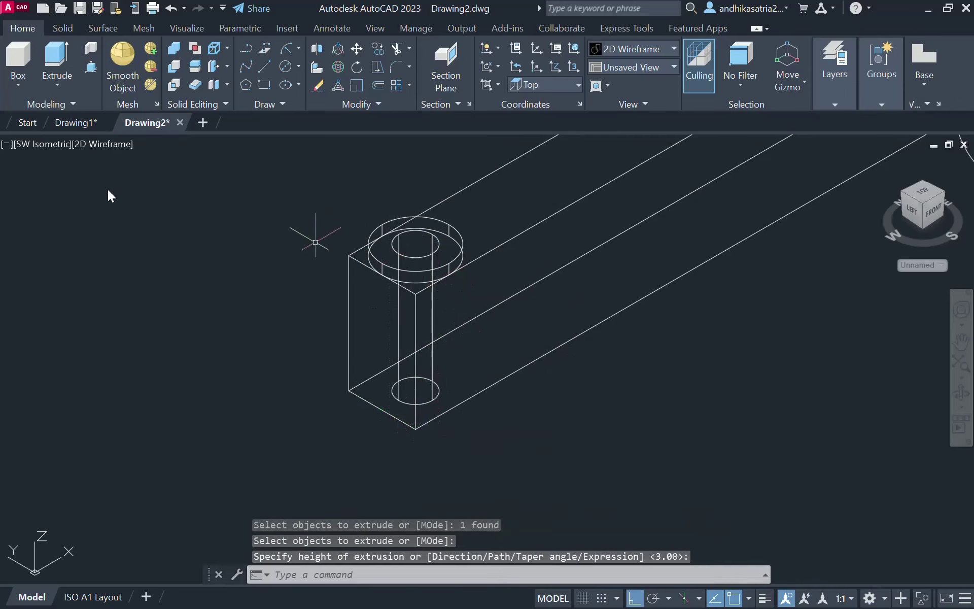
Subtract the 10 mm cylinder from the lever and the round boss together to cut the pin hole
click(174, 67)
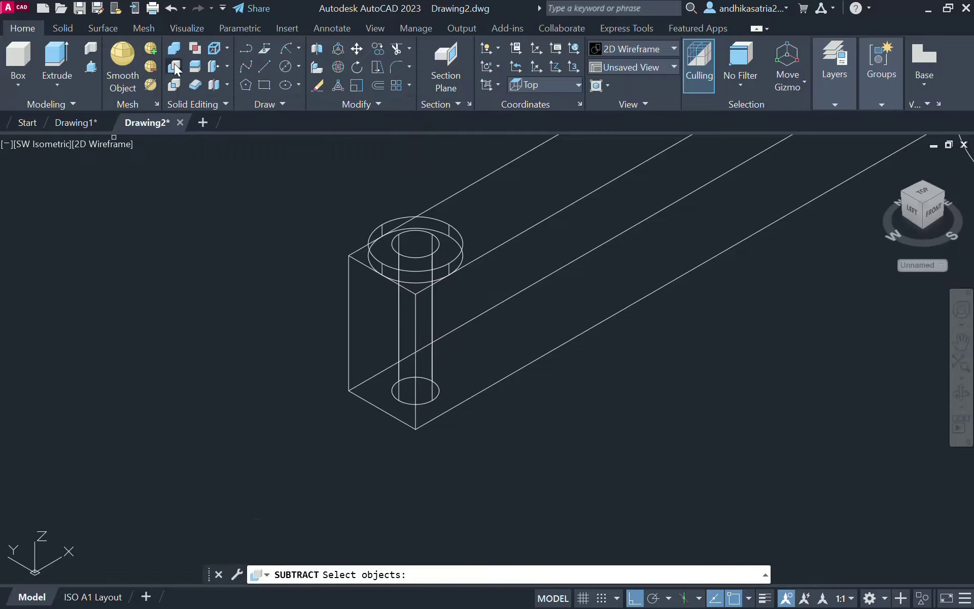
click(397, 266)
click(486, 252)
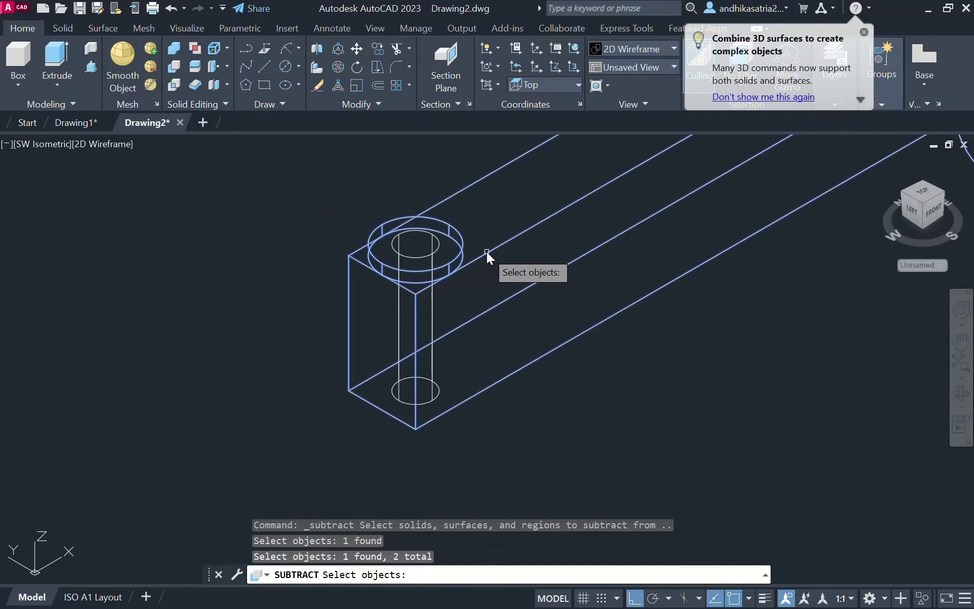
key(Return)
click(424, 258)
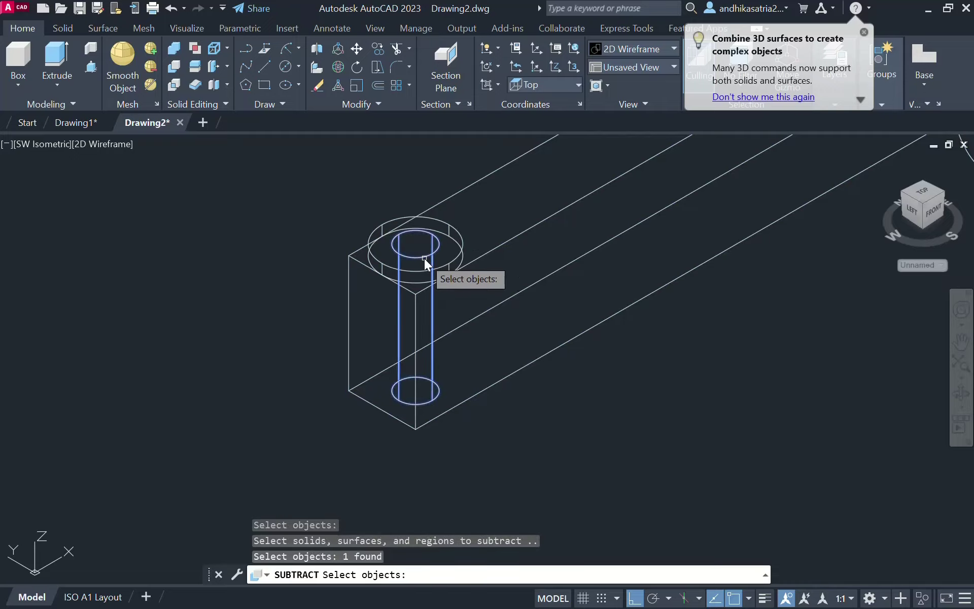
key(Return)
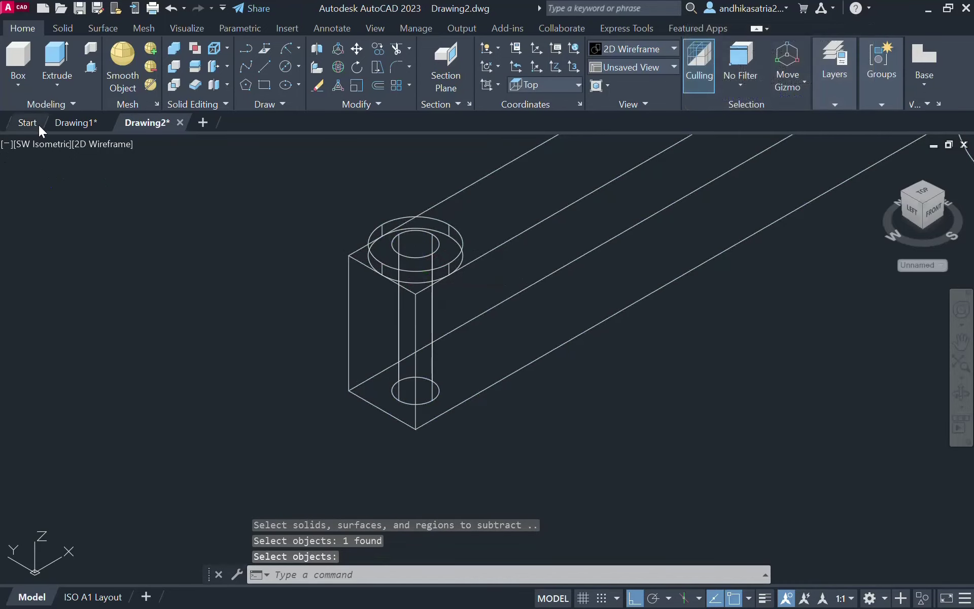
Inspect the cut pin hole in the Conceptual visual style, orbiting around it, and return to 2D Wireframe in SW Isometric view
click(87, 145)
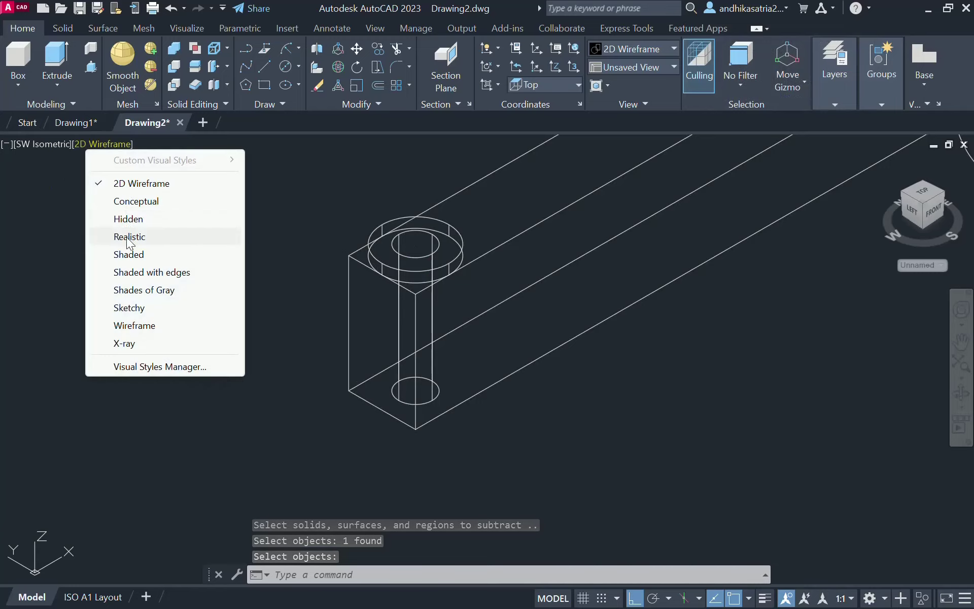
click(142, 201)
mouse_move(427, 254)
shift+middle_down()
mouse_move(425, 405)
mouse_move(428, 328)
mouse_move(419, 319)
mouse_move(428, 322)
shift+middle_up()
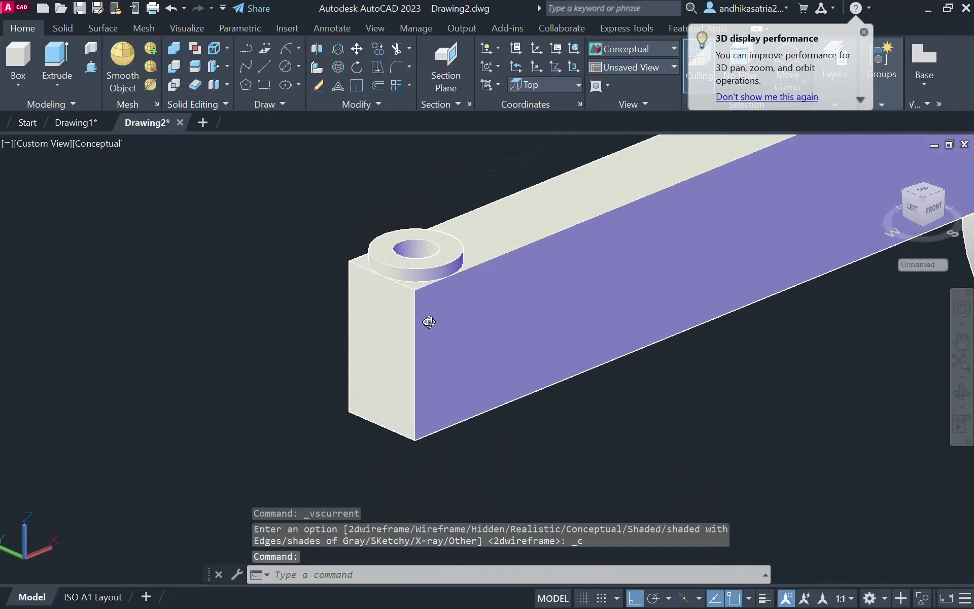
click(81, 144)
click(147, 183)
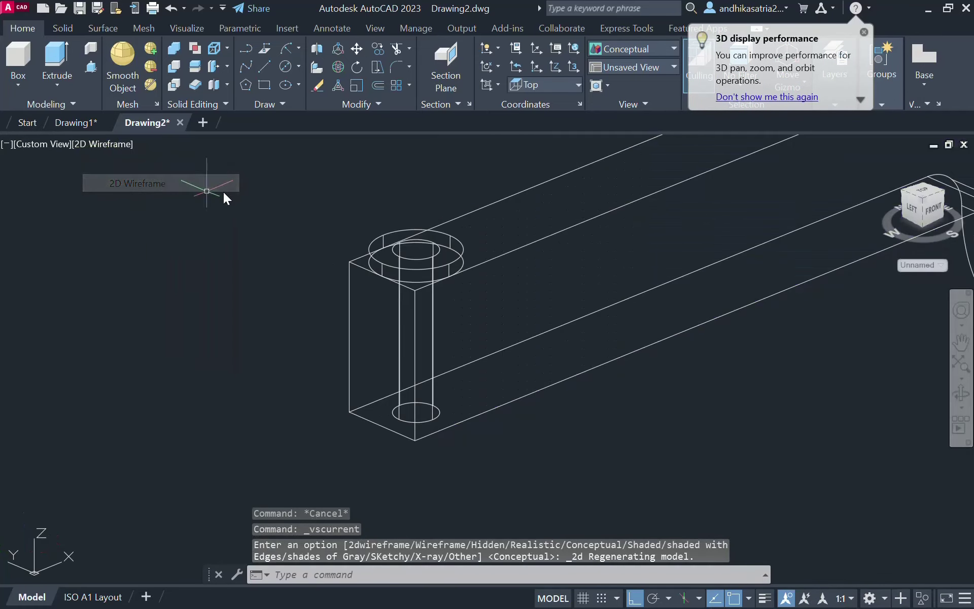
click(31, 144)
click(116, 289)
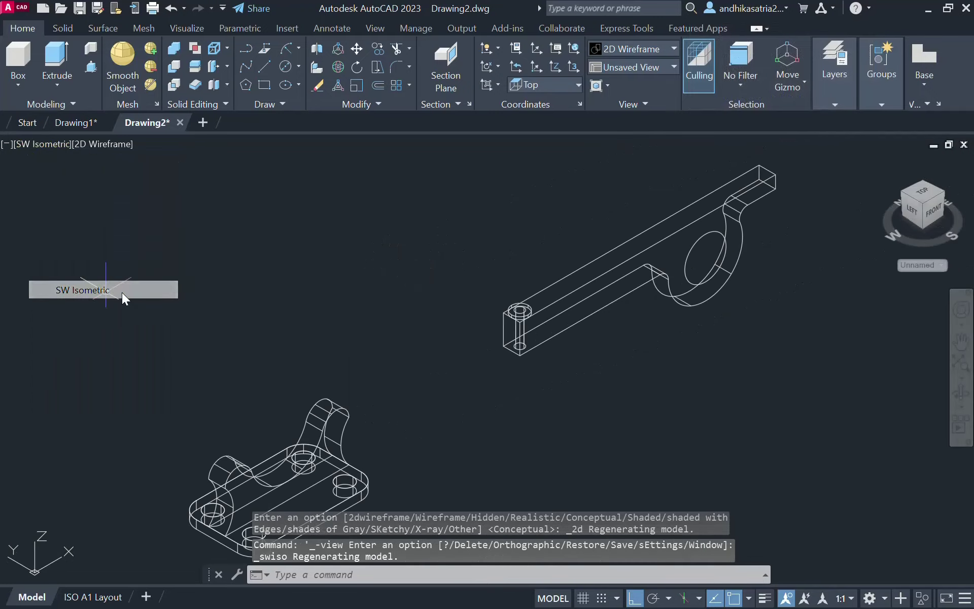
Check the shape of the lever's pin end on Part 2 in the exercise PDF and return to the drawing
scroll(512, 307, up, 5)
middle_drag(528, 320, 391, 184)
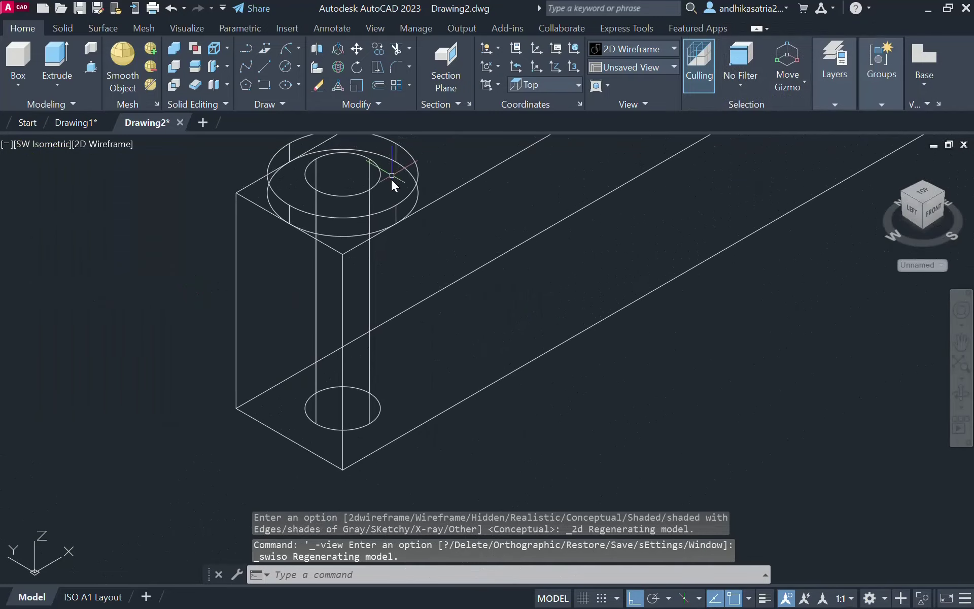
key(alt+Tab)
click(397, 282)
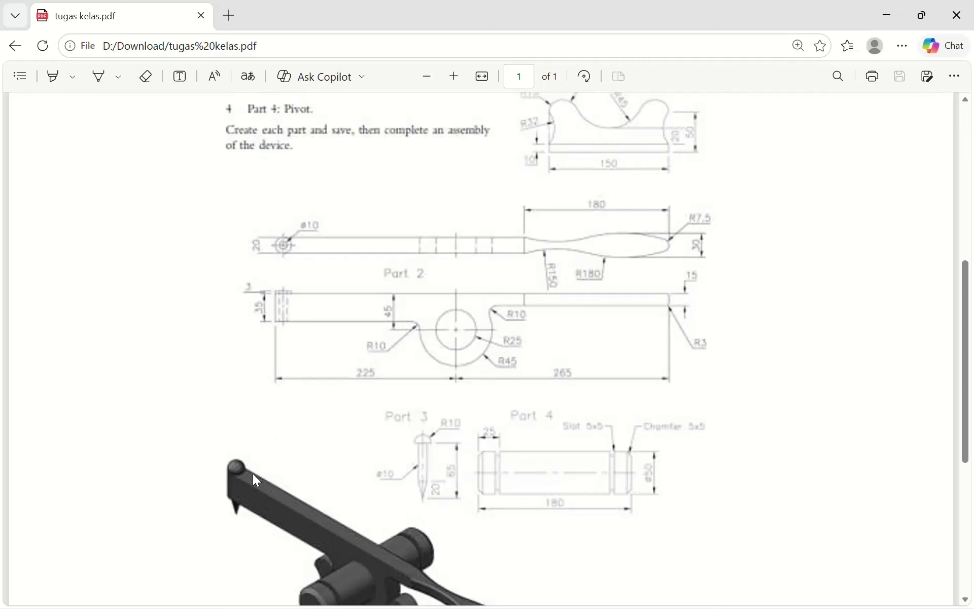
key(alt+Tab)
key(alt+Tab)
key(alt+Tab)
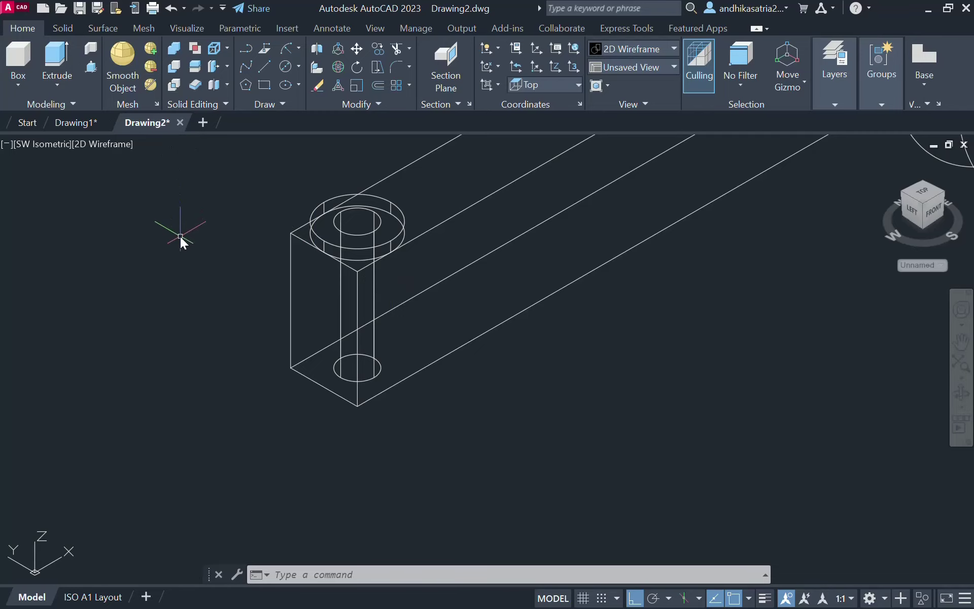
text(f)
key(Return)
key(Escape)
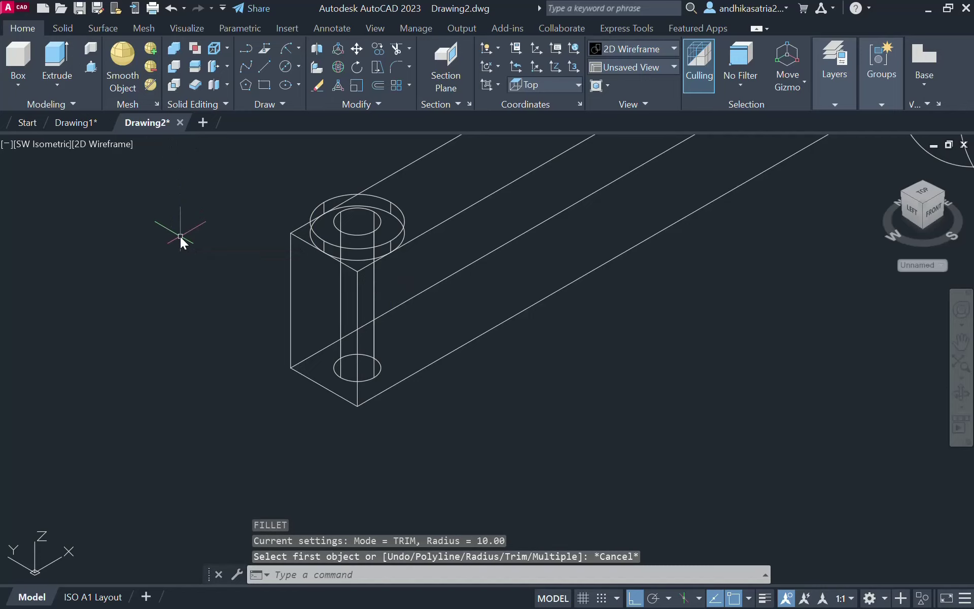
Round the two vertical corner edges at the lever's pin end with a 10 mm FILLETEDGE fillet
key(Up)
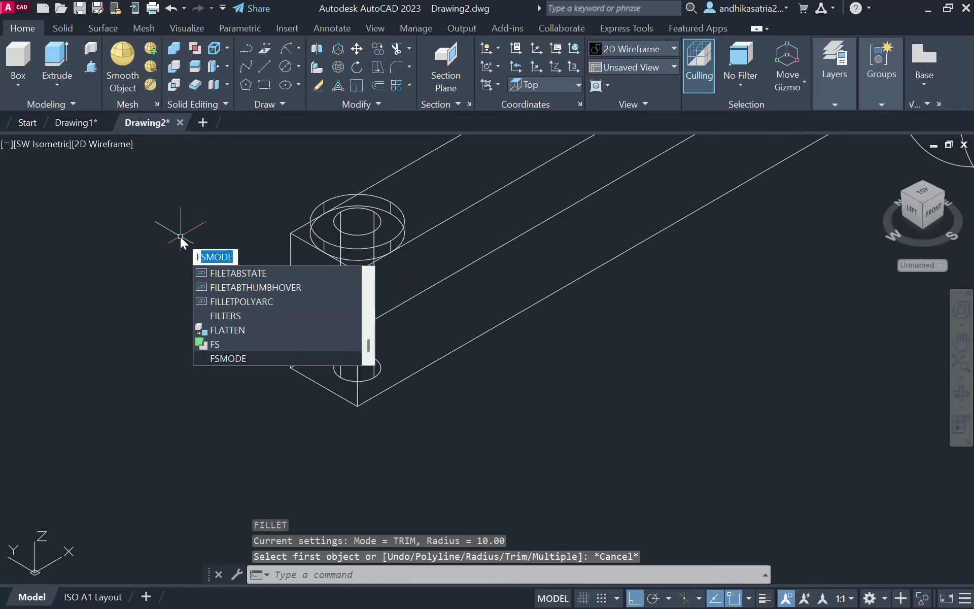
text(i)
key(Down)
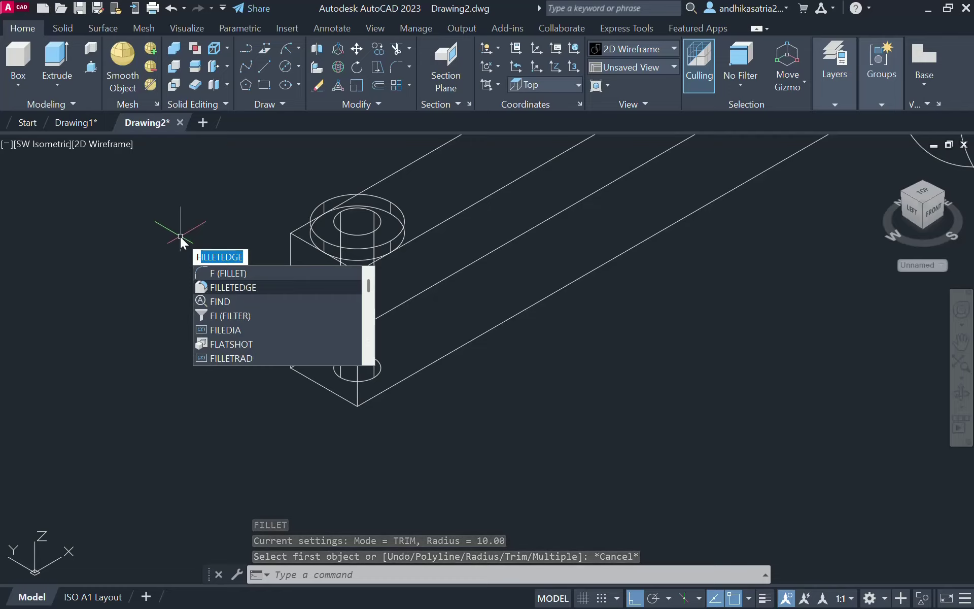
key(Return)
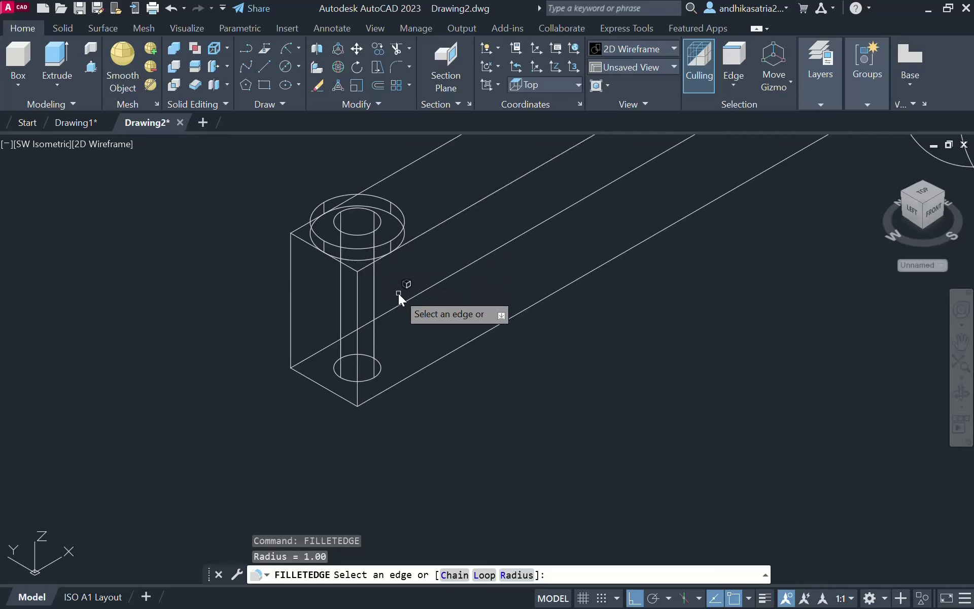
text(r)
key(Return)
text(10)
key(Return)
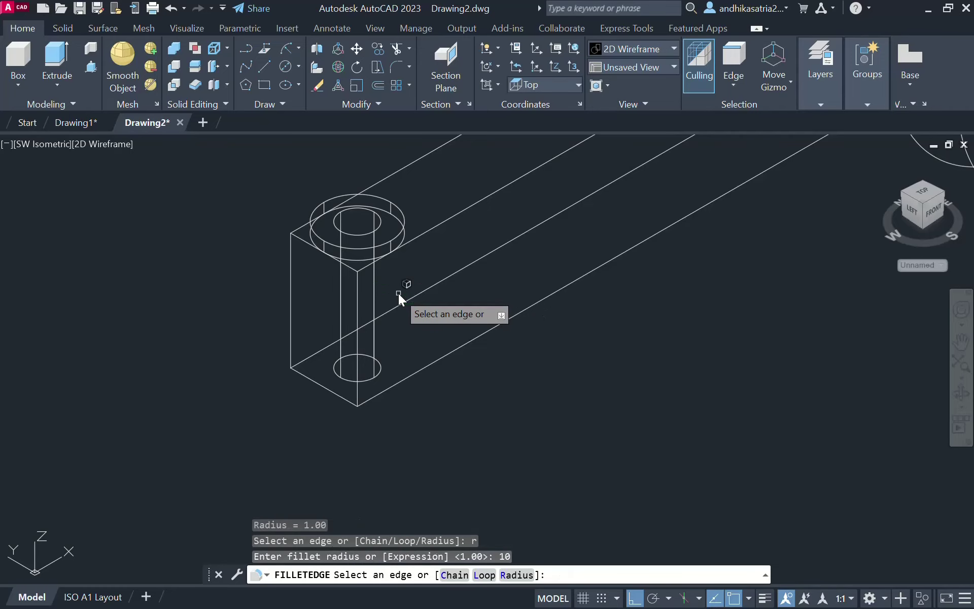
click(289, 263)
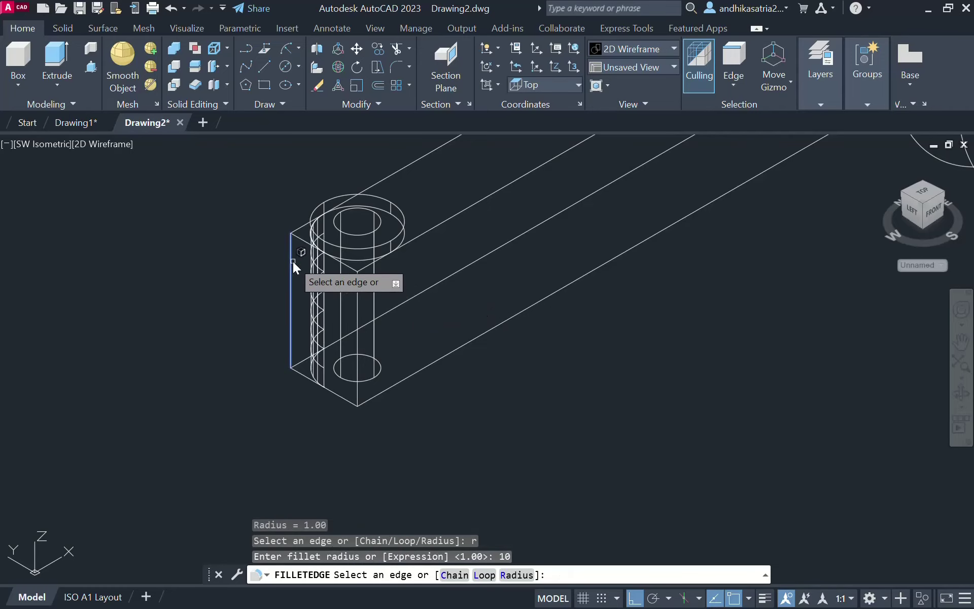
click(355, 290)
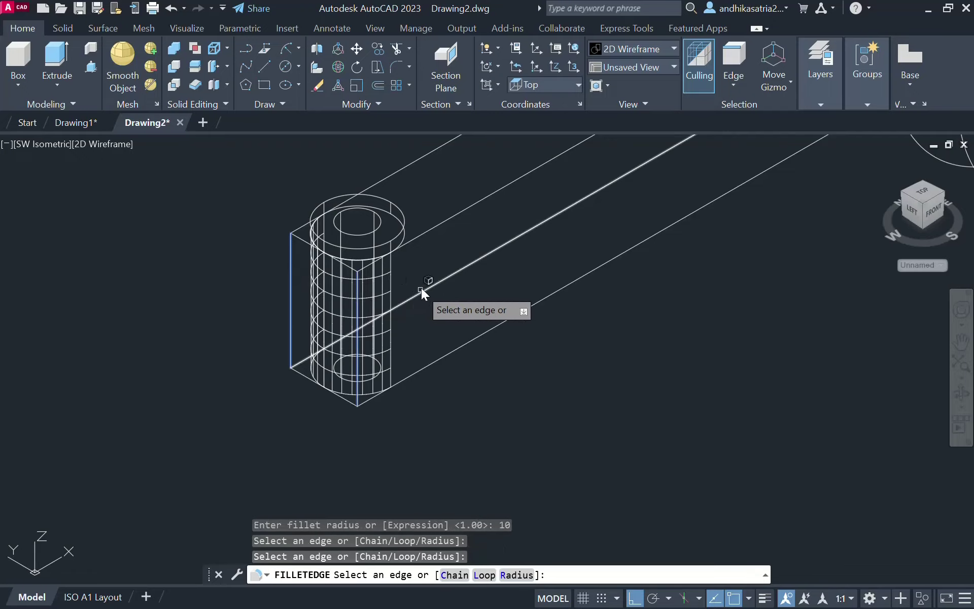
key(Return)
key(Return)
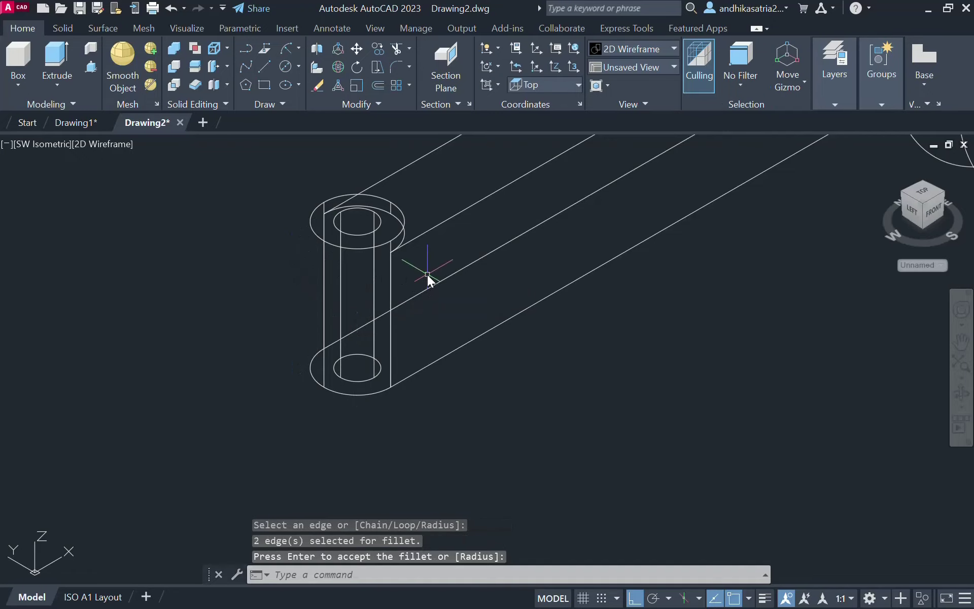
scroll(427, 275, down, 5)
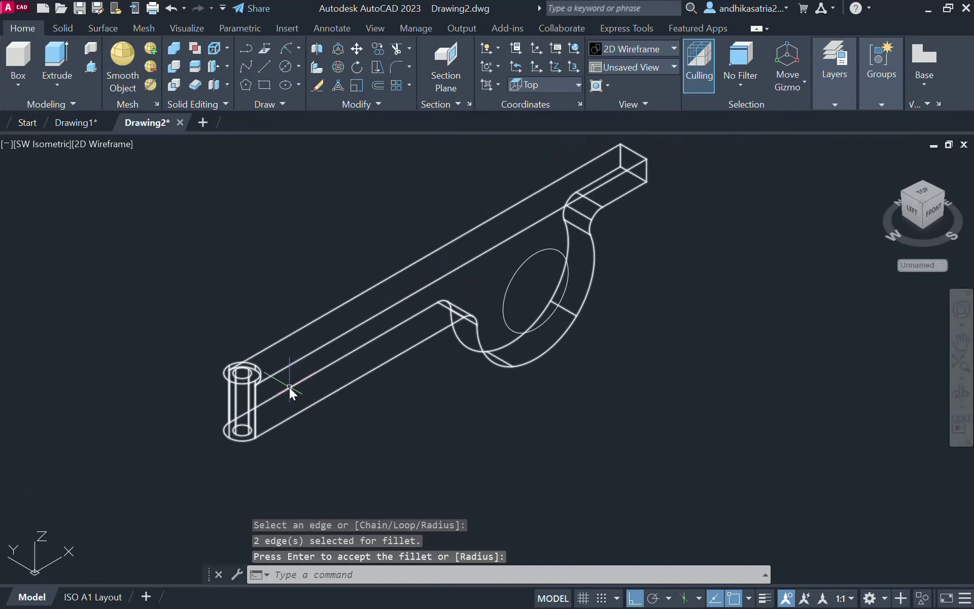
key(Return)
key(Escape)
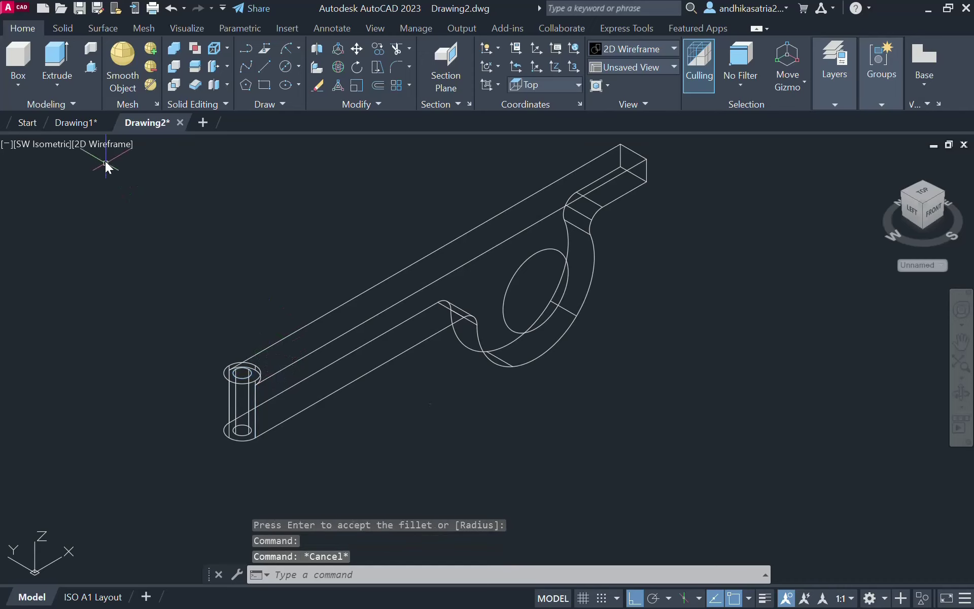
Inspect the rounded lever end in the Conceptual visual style, and return to 2D Wireframe in SW Isometric view
click(104, 145)
click(147, 202)
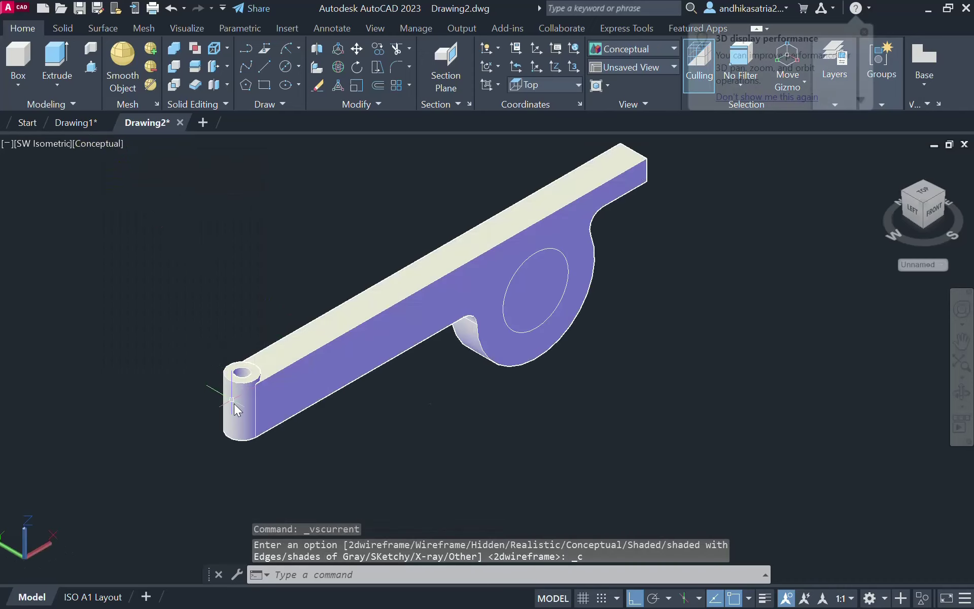
scroll(247, 382, up, 4)
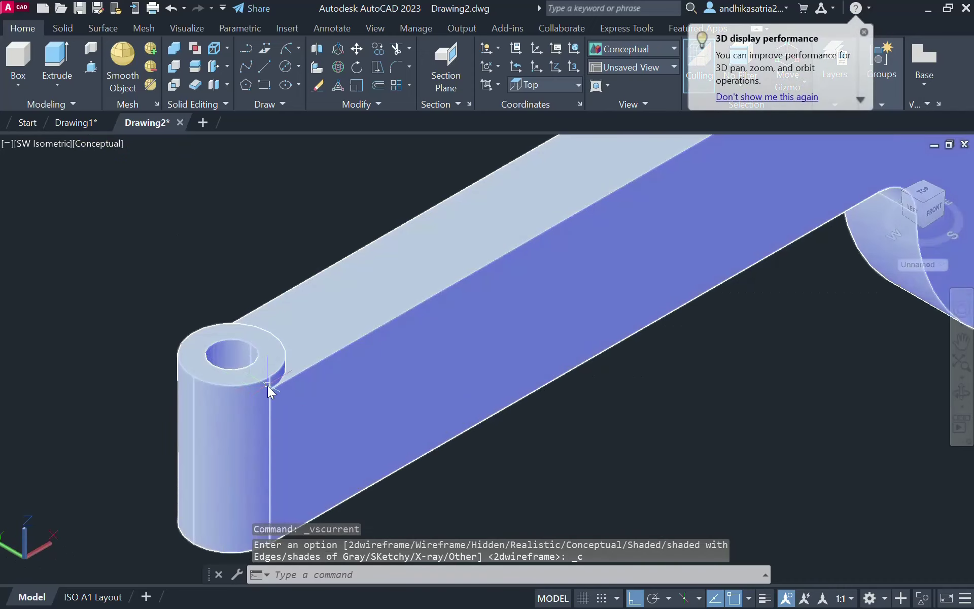
scroll(279, 370, down, 2)
scroll(272, 378, up, 5)
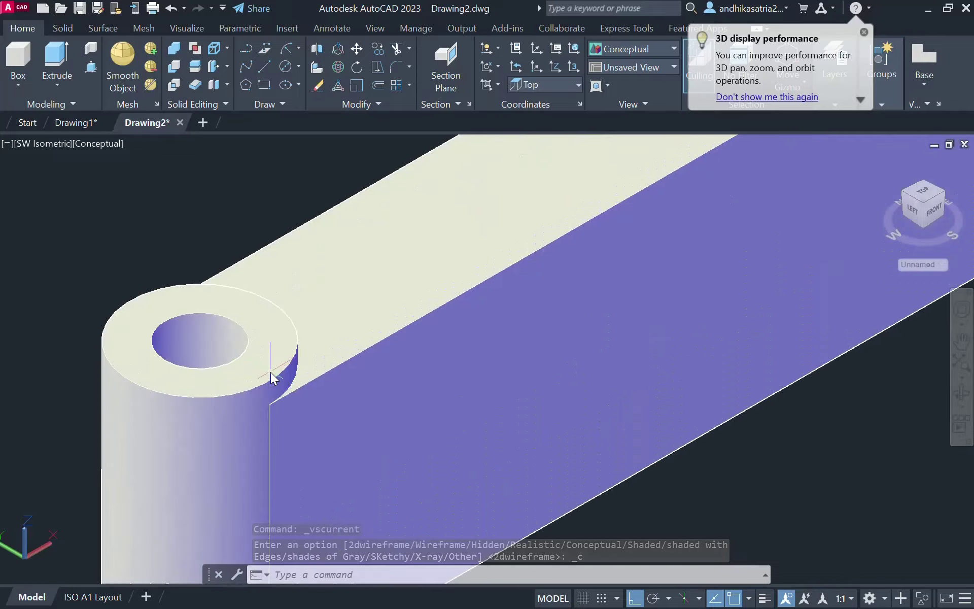
scroll(269, 372, down, 3)
shift+middle_drag(308, 354, 290, 393)
click(55, 142)
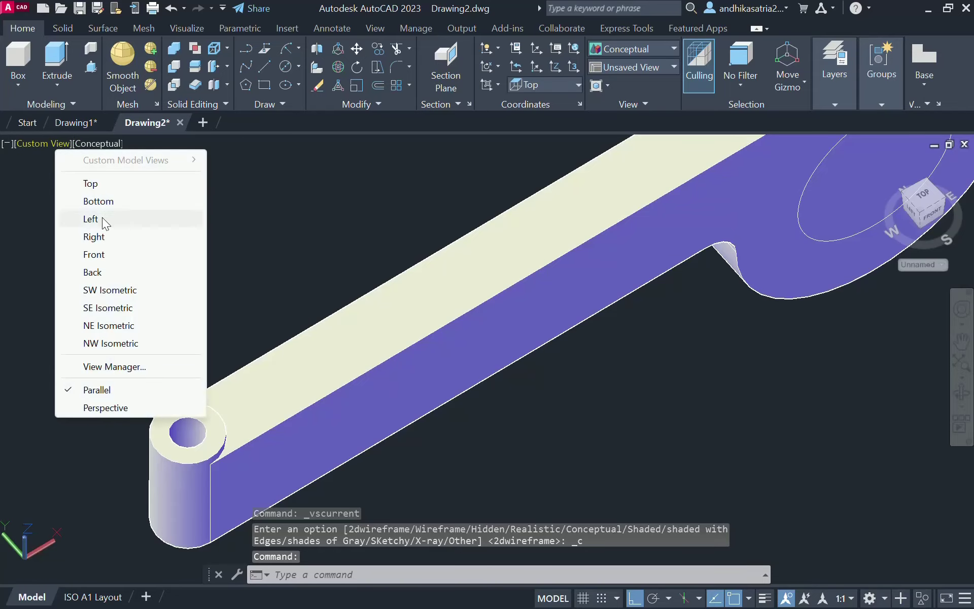
click(114, 287)
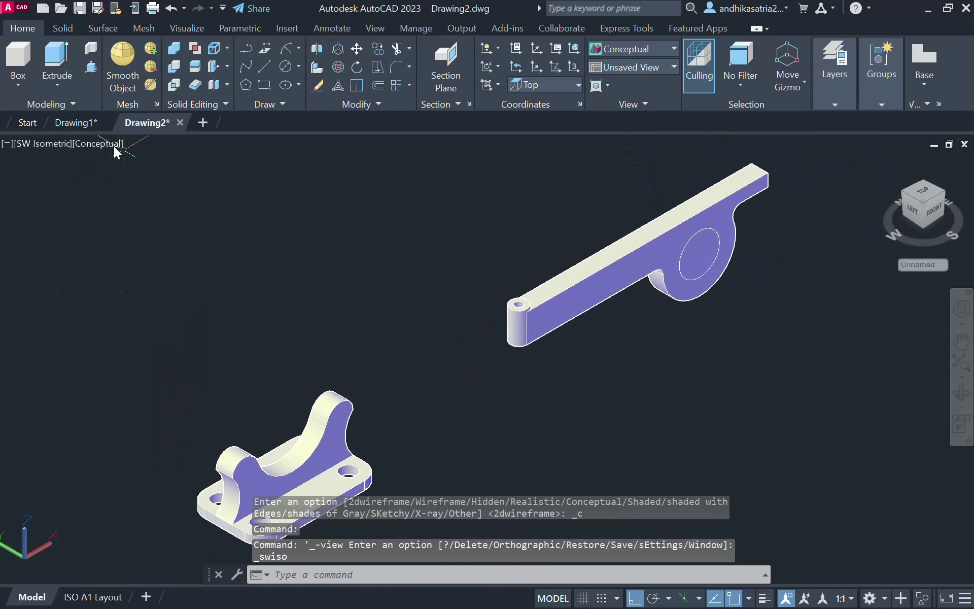
click(99, 145)
click(133, 184)
Check the dimensions of the Part 2 handle in the exercise PDF and return to Drawing2
scroll(527, 298, up, 5)
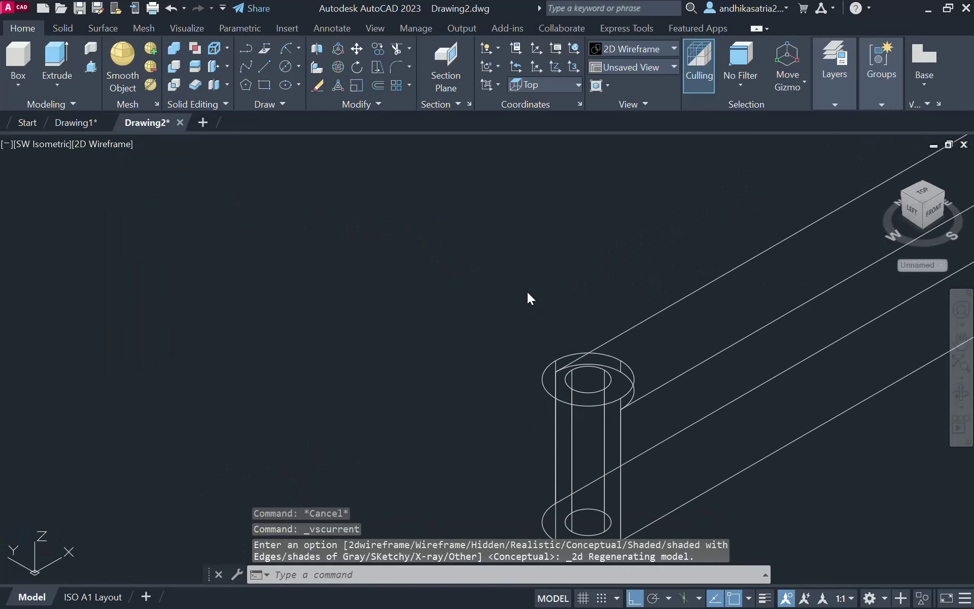
scroll(754, 400, down, 3)
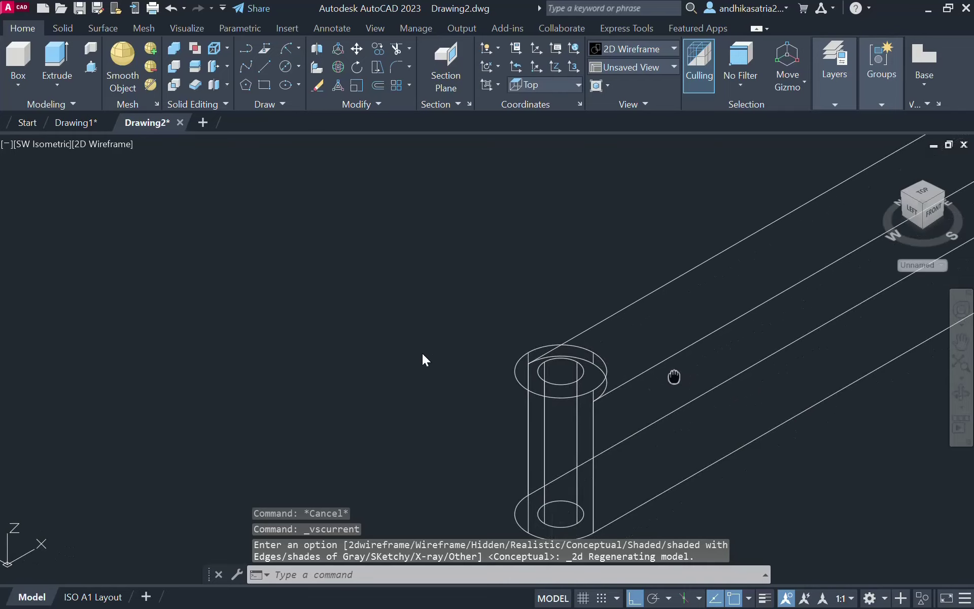
middle_drag(422, 359, 348, 326)
scroll(315, 382, up, 3)
scroll(314, 382, down, 3)
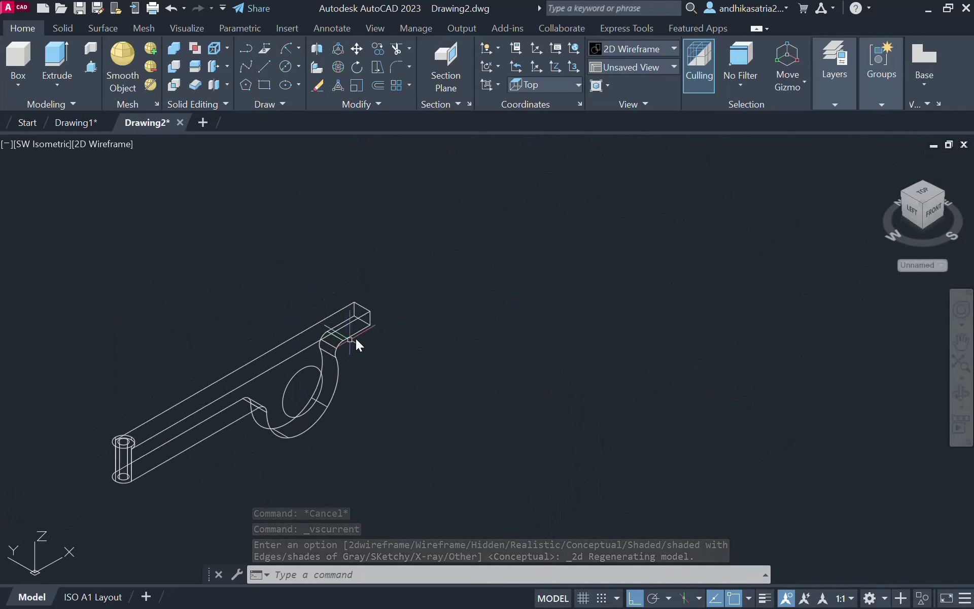
key(alt+Tab)
click(324, 352)
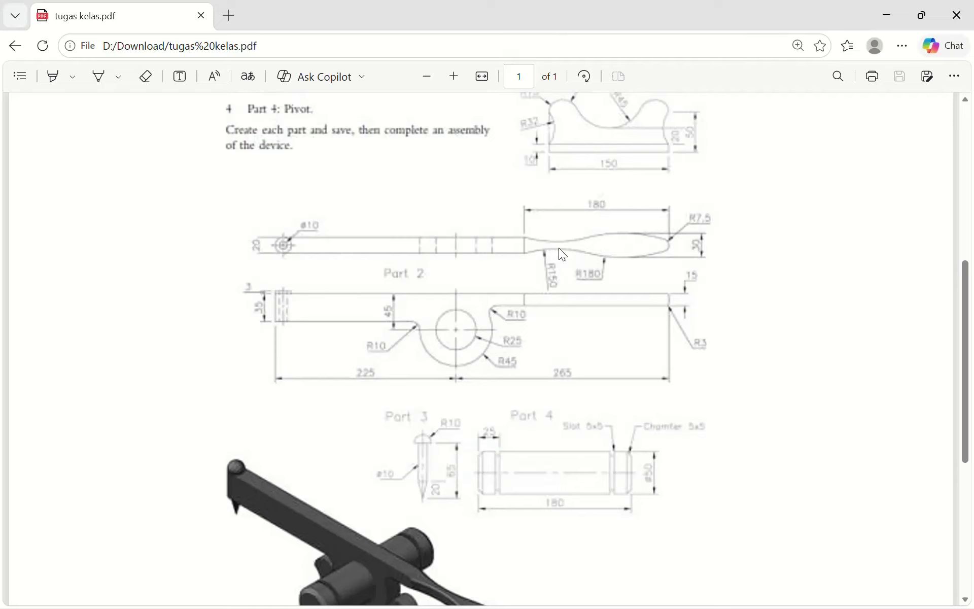
key(alt+Tab)
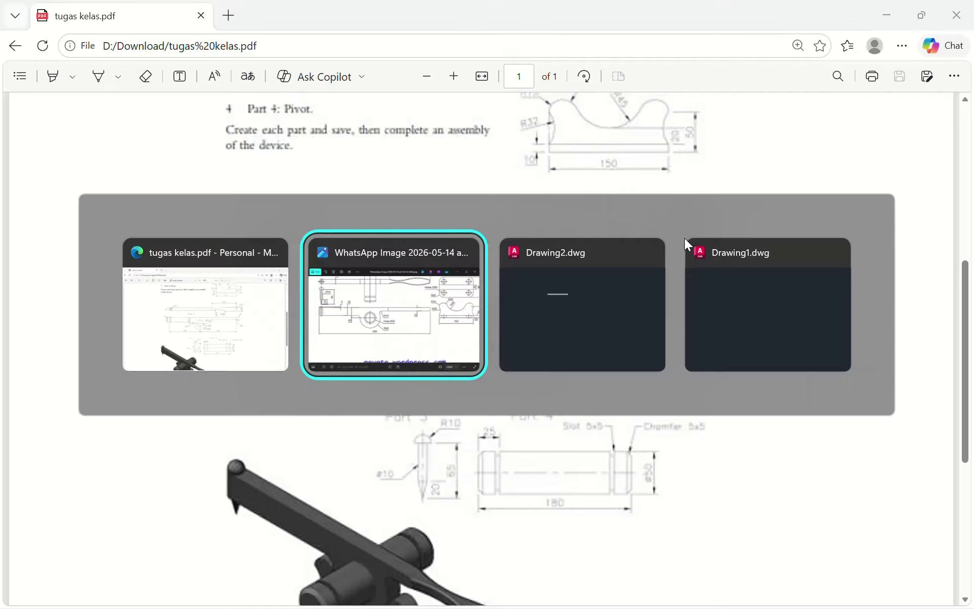
click(658, 273)
Switch to the Top view and draw a 20 mm vertical line across the lever's end on the handle side
scroll(553, 282, down, 2)
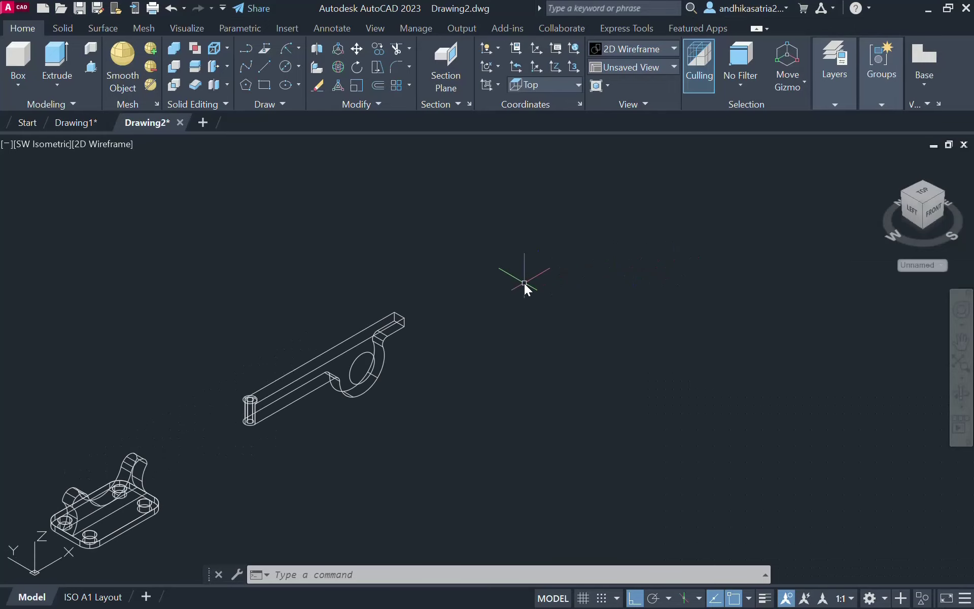
middle_drag(523, 286, 447, 337)
scroll(449, 338, up, 2)
click(27, 143)
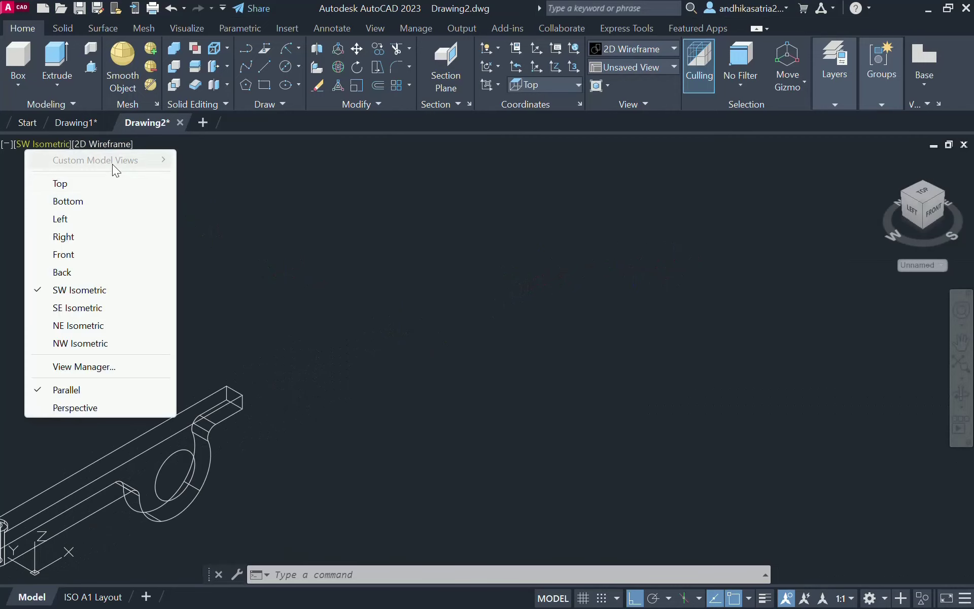
click(108, 181)
mouse_move(507, 321)
middle_down()
mouse_move(312, 303)
mouse_move(315, 368)
middle_up()
scroll(390, 346, up, 2)
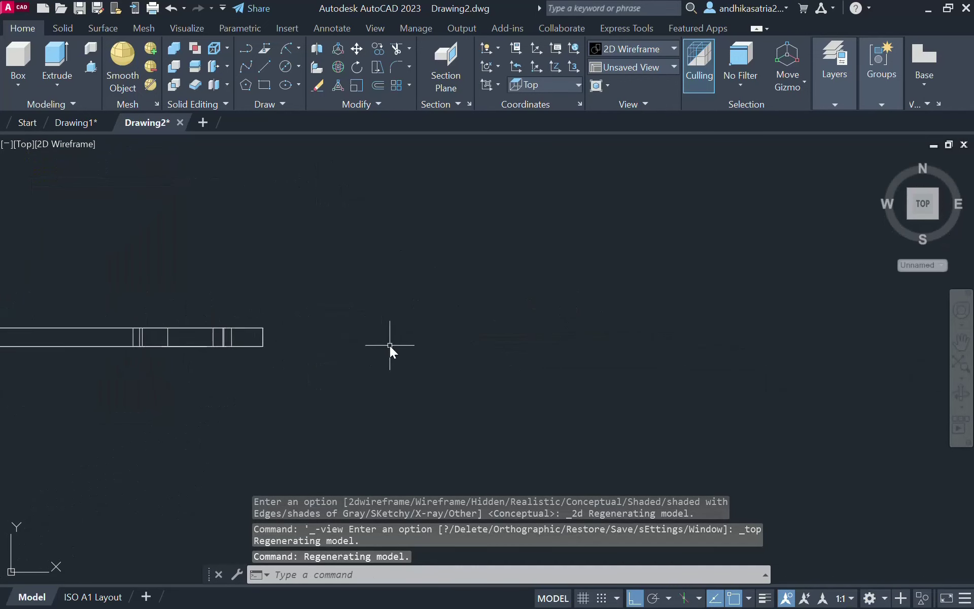
click(264, 68)
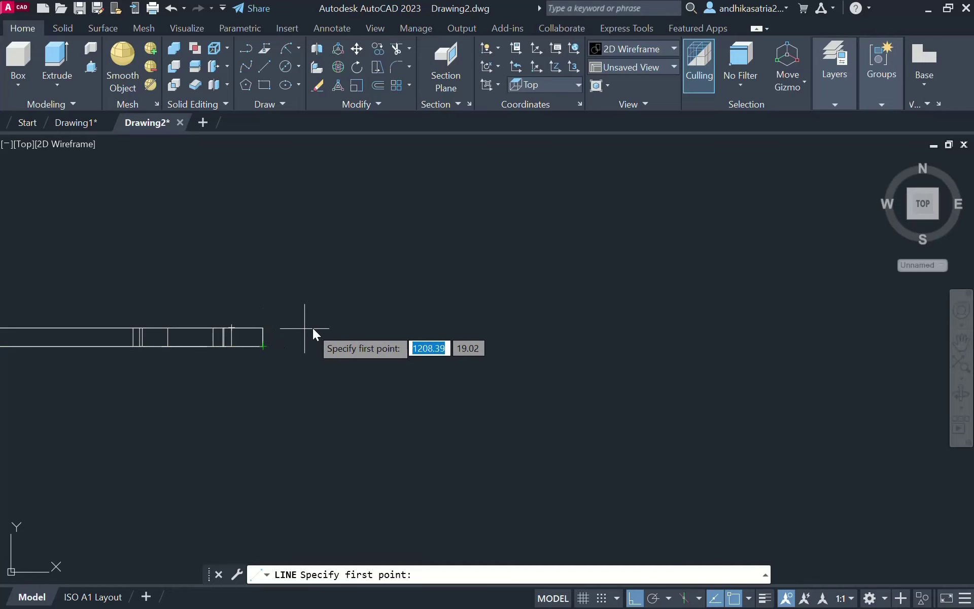
click(263, 345)
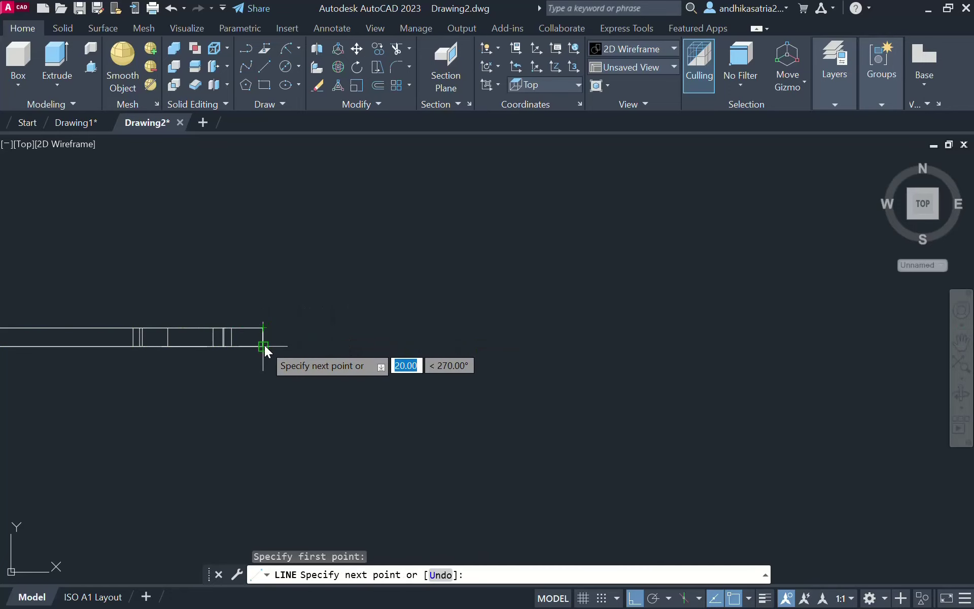
key(Escape)
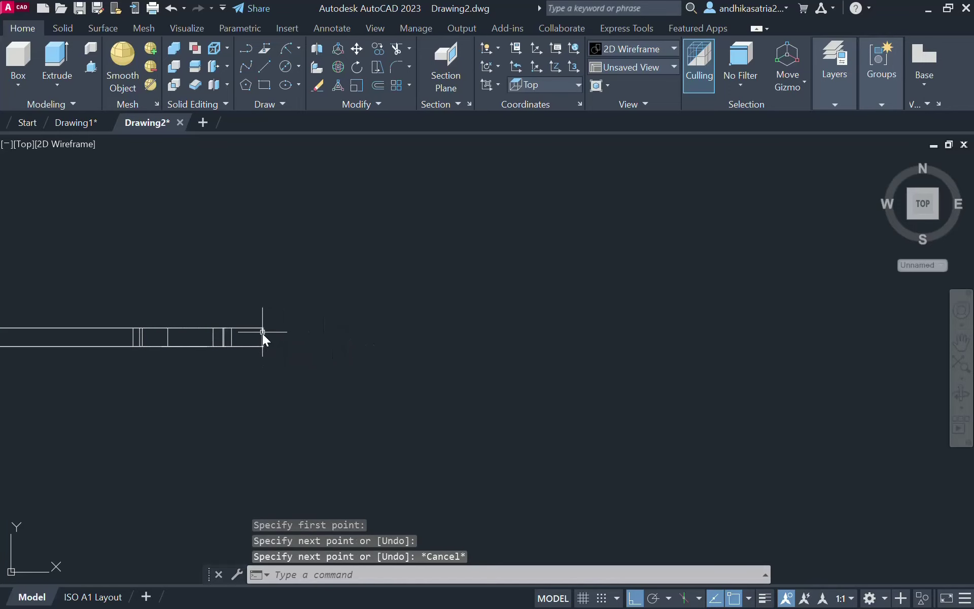
Move the 20 mm line by its midpoint horizontally outward, clear of the lever's end
click(263, 335)
click(263, 336)
click(401, 337)
key(Escape)
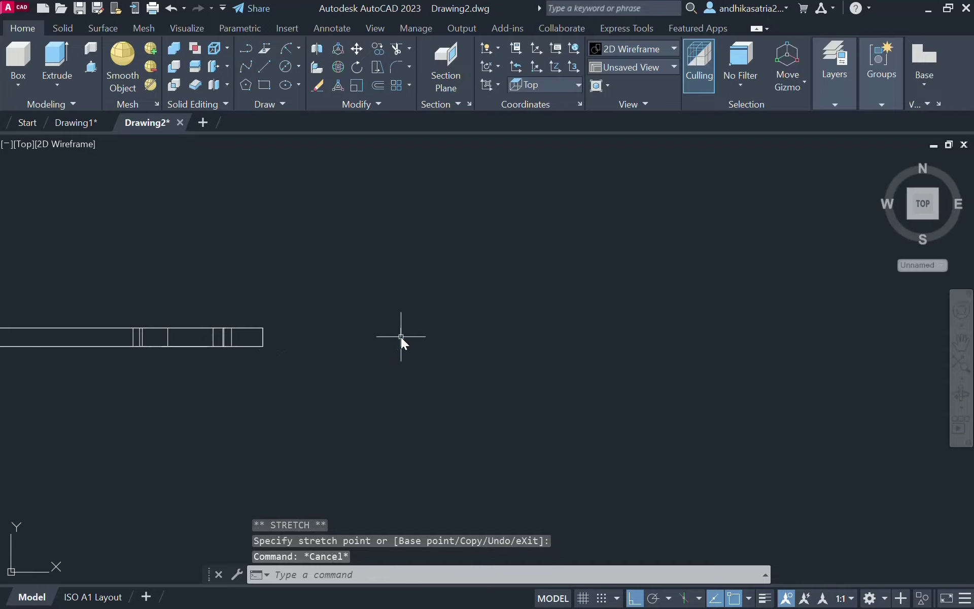
Draw a 180 mm horizontal line outward from the 20 mm line's midpoint, followed by a 30 mm vertical line at its far end
text(l)
key(Return)
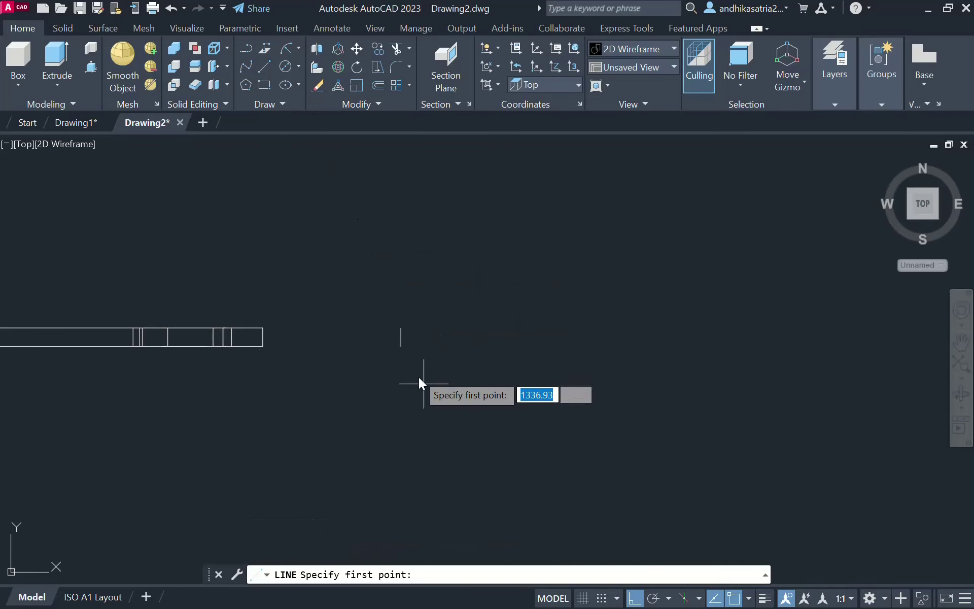
click(401, 337)
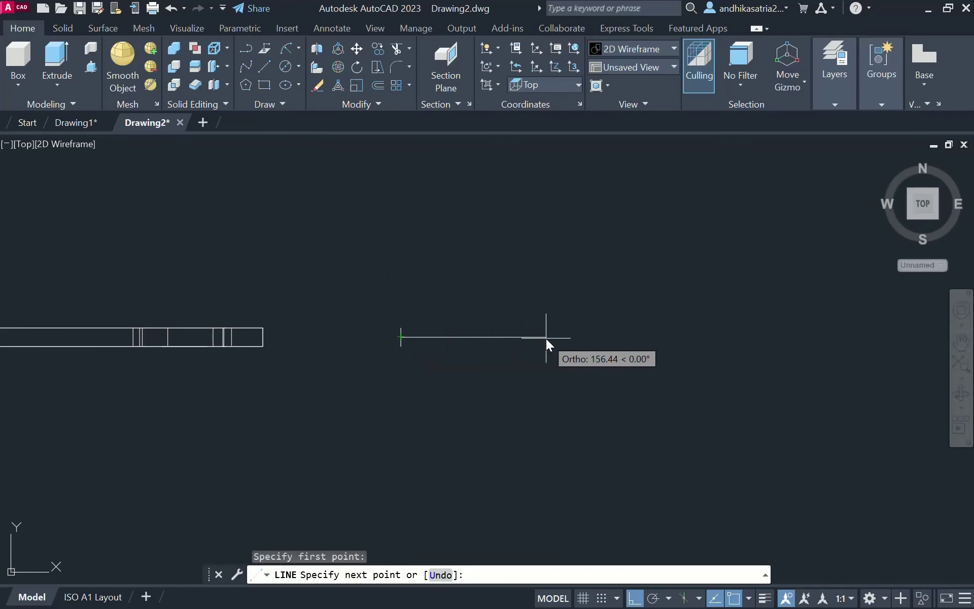
text(180)
key(Return)
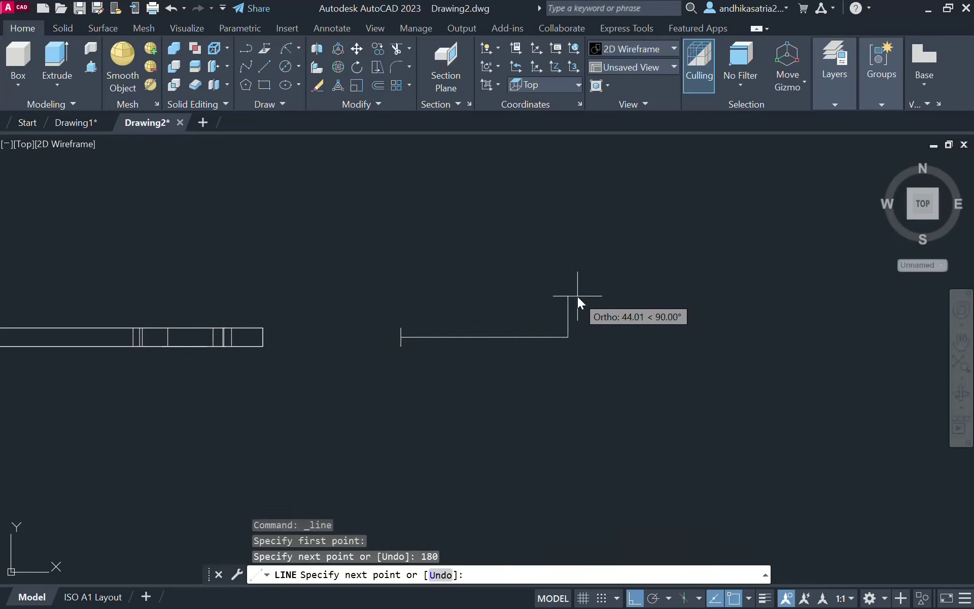
text(30)
key(Return)
key(Escape)
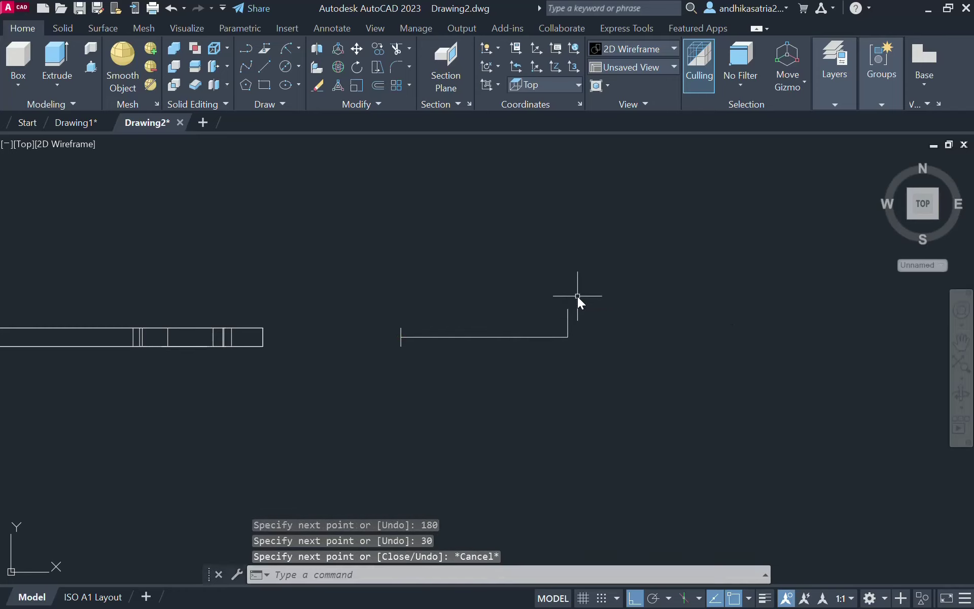
Move the 30 mm vertical line by its midpoint onto the end of the 180 mm line to centre it
click(570, 322)
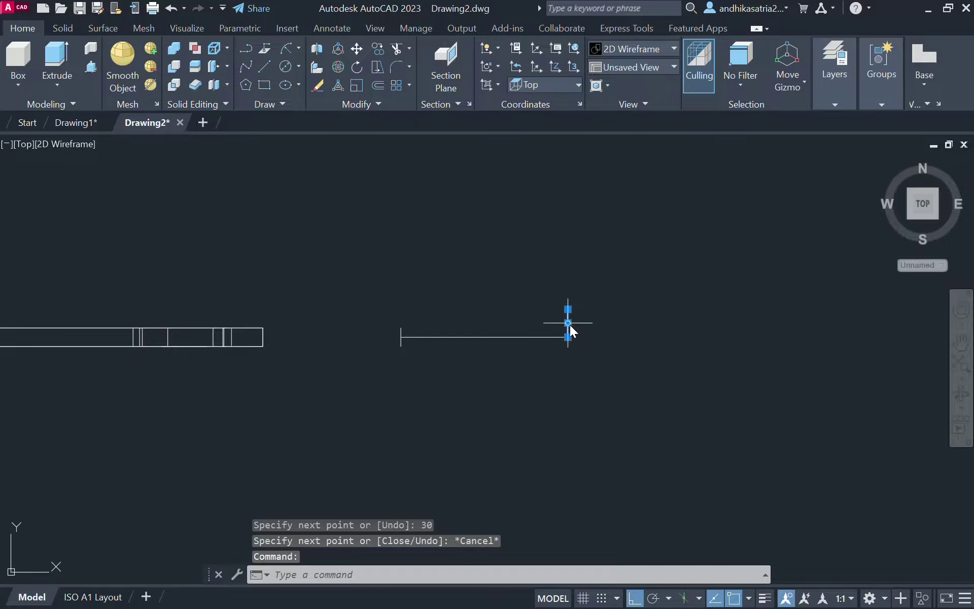
click(569, 336)
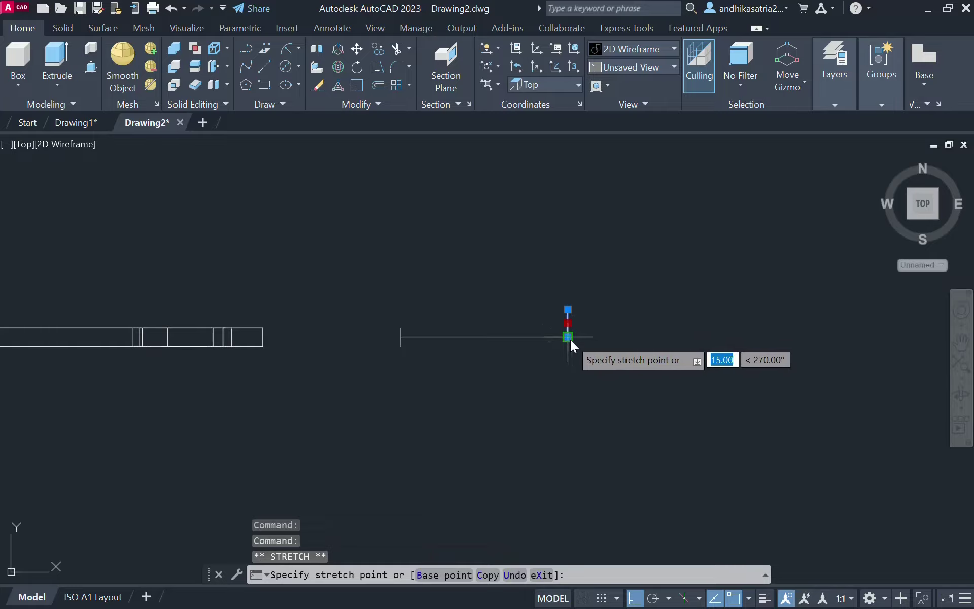
key(Escape)
key(Escape)
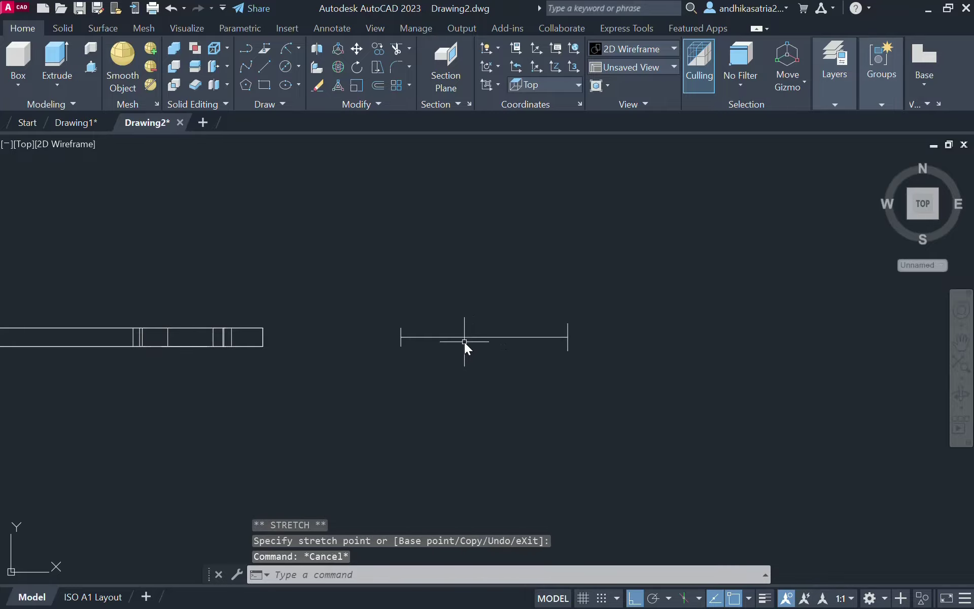
Check the handle's tip radius in the exercise PDF and return to Drawing2
scroll(464, 341, up, 4)
key(alt+Tab)
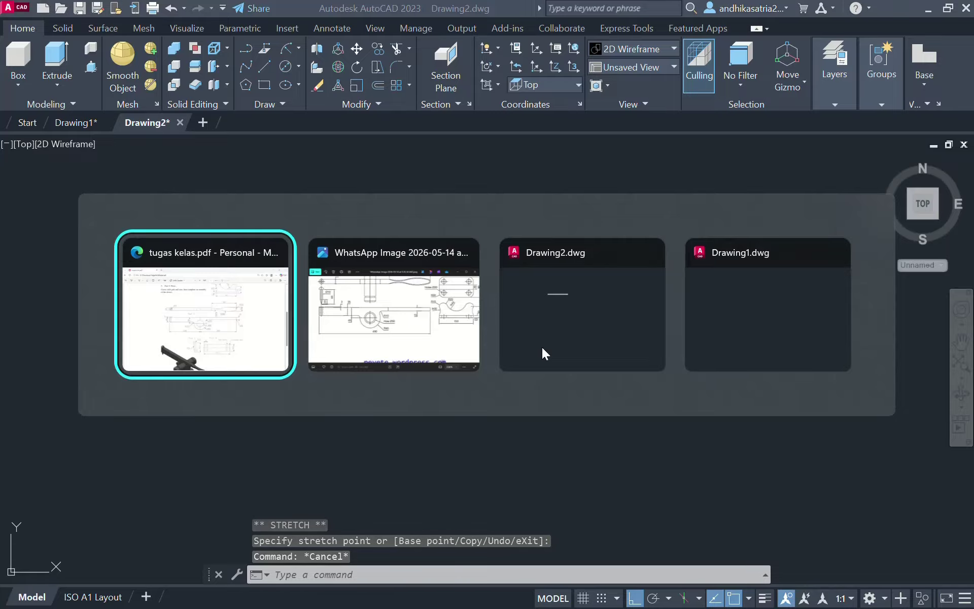
key(alt+Tab)
key(alt+Tab)
key(alt+Tab)
key(alt+Tab)
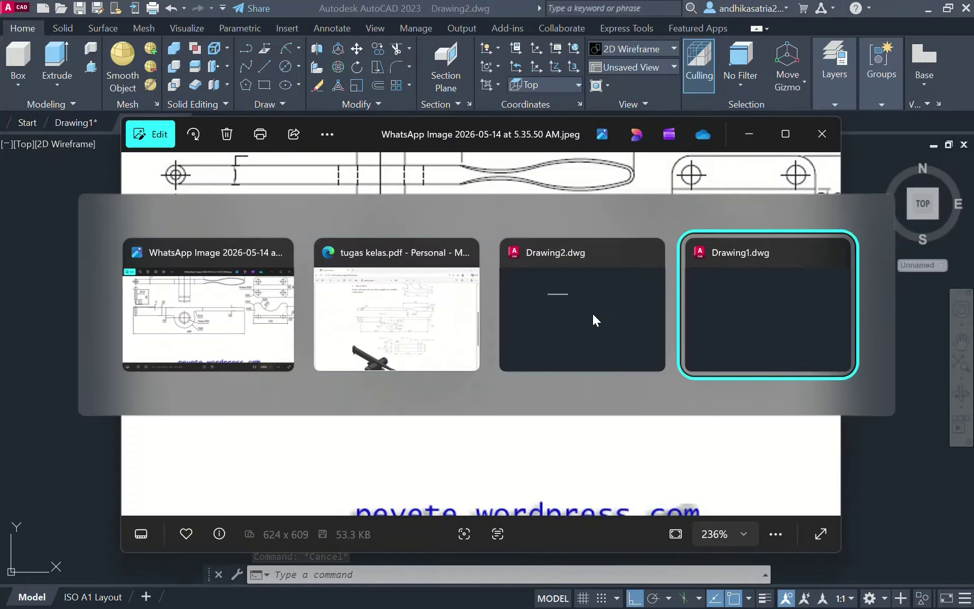
key(alt+Tab)
key(alt+Tab)
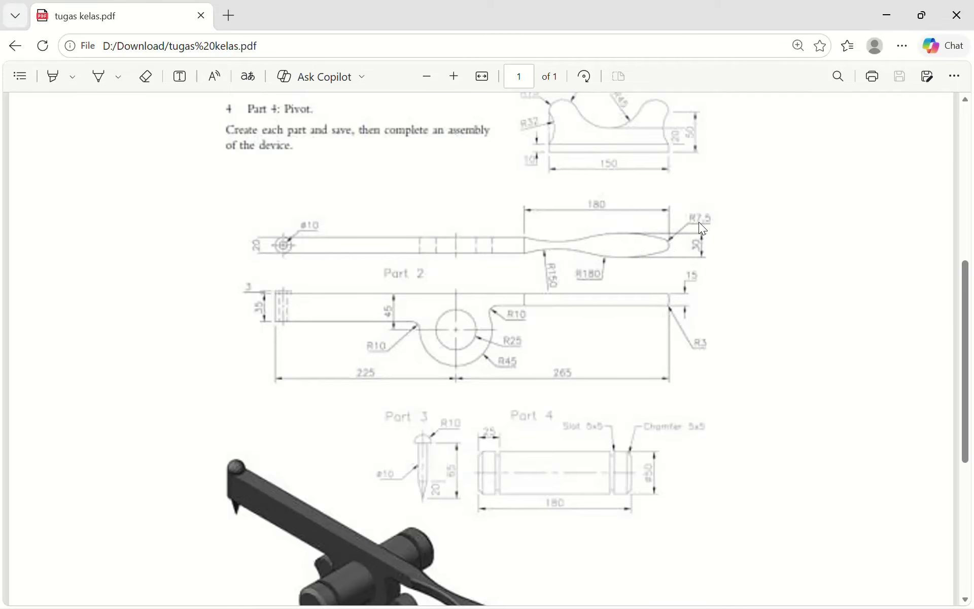
key(alt+Tab)
key(alt+Tab)
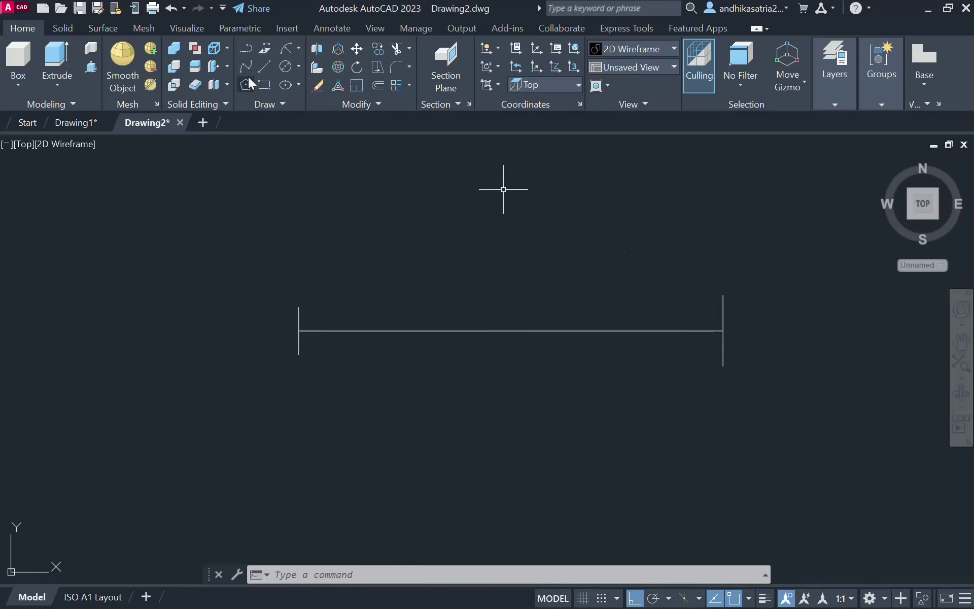
Draw a circle with a 7.5 mm radius centred on the far end of the 180 mm line
click(299, 68)
click(321, 93)
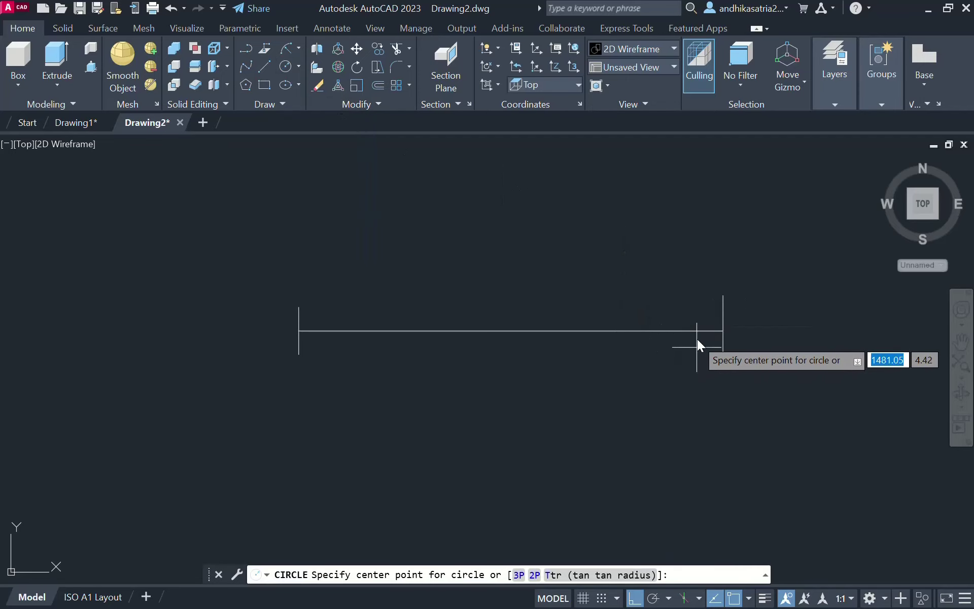
click(722, 330)
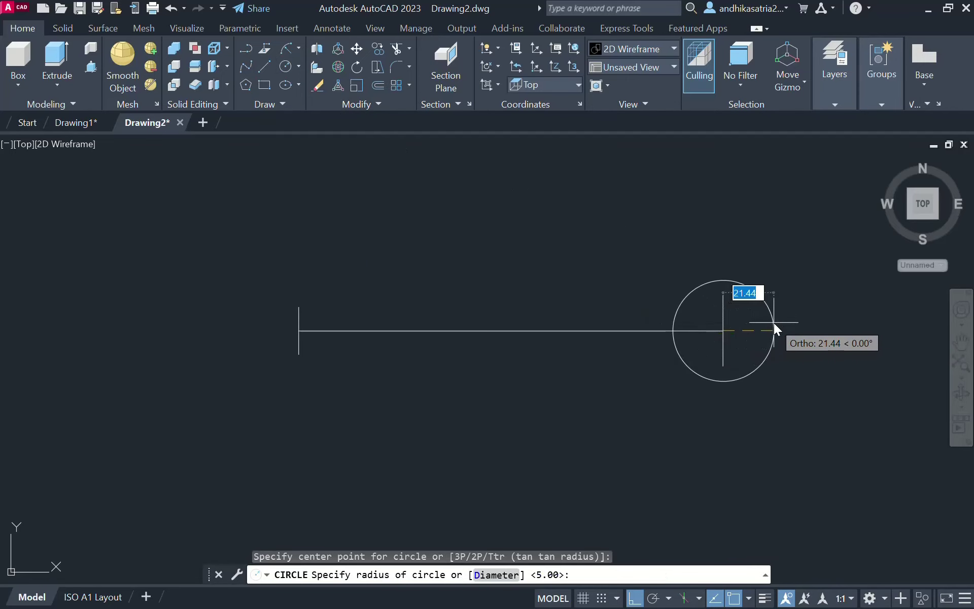
text(7.5)
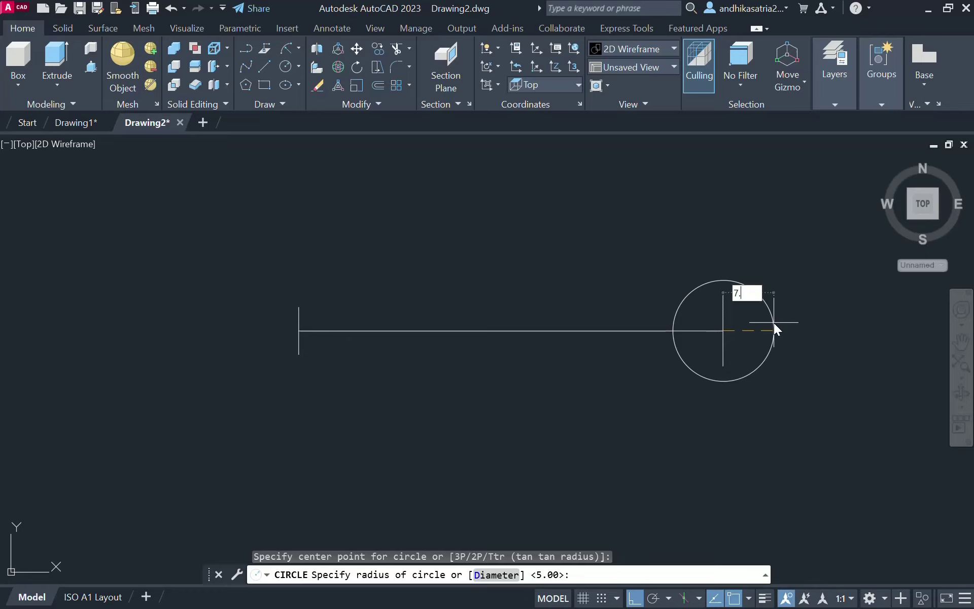
key(Return)
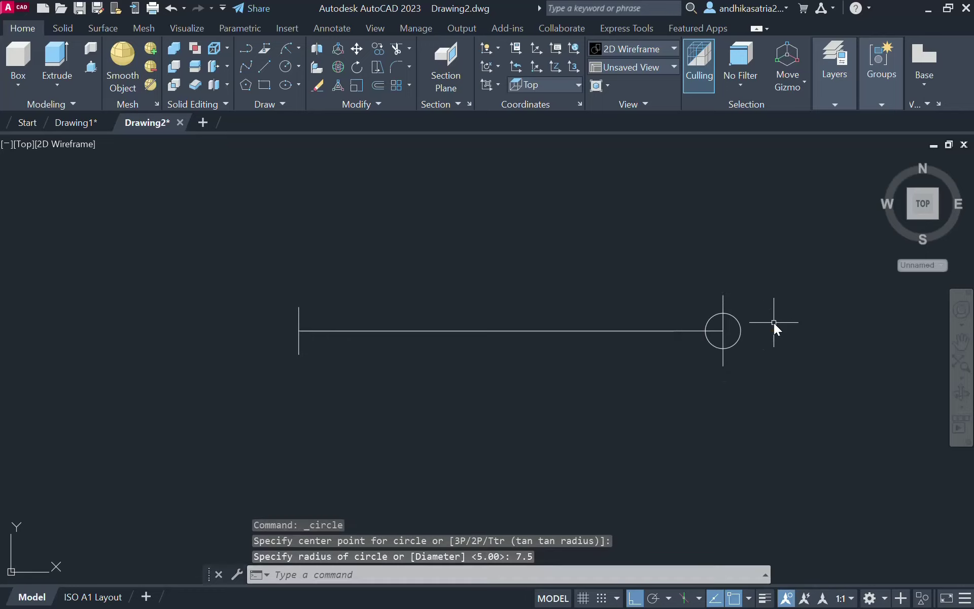
Move the circle by its outer quadrant point onto the 180 mm line's end so it sits inside the 30 mm line
click(740, 330)
text(M)
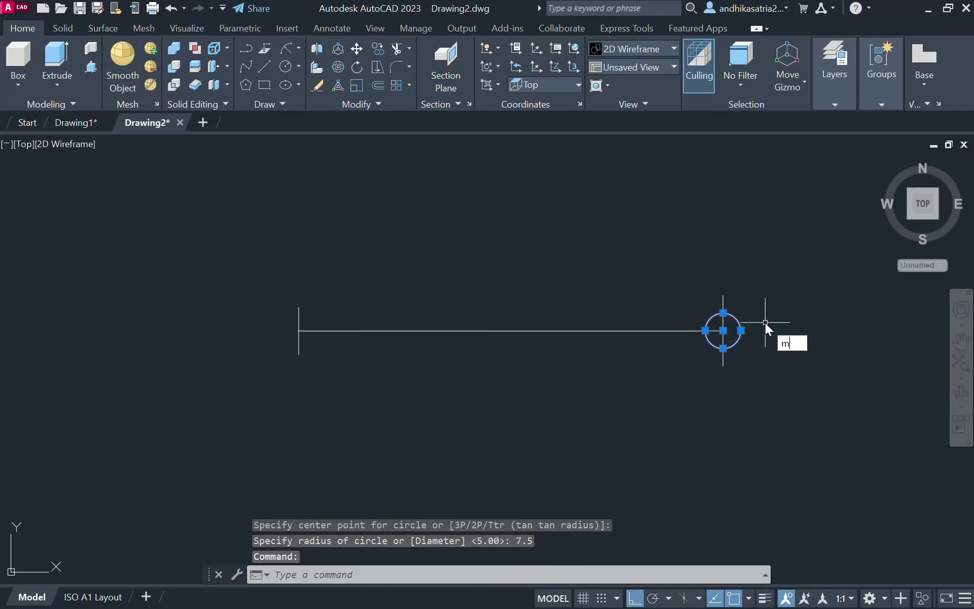
key(Return)
click(741, 330)
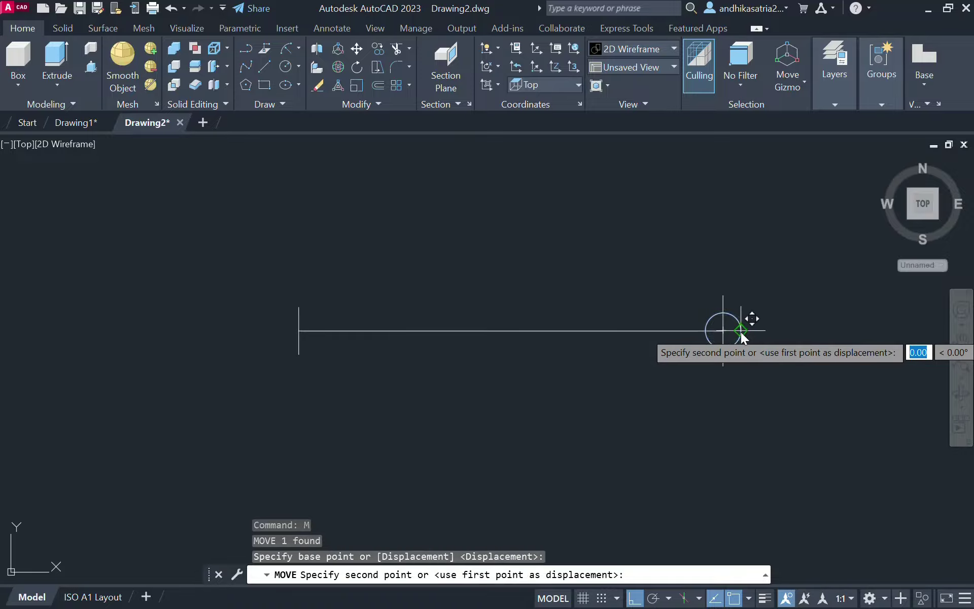
click(724, 330)
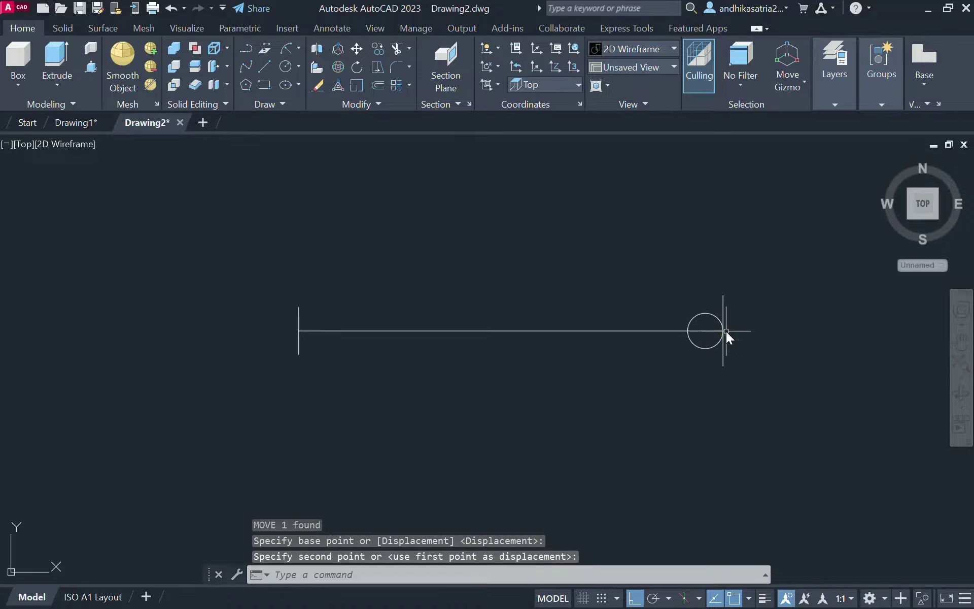
Inspect the handle layout in SW Isometric view and return to the Top view
click(22, 146)
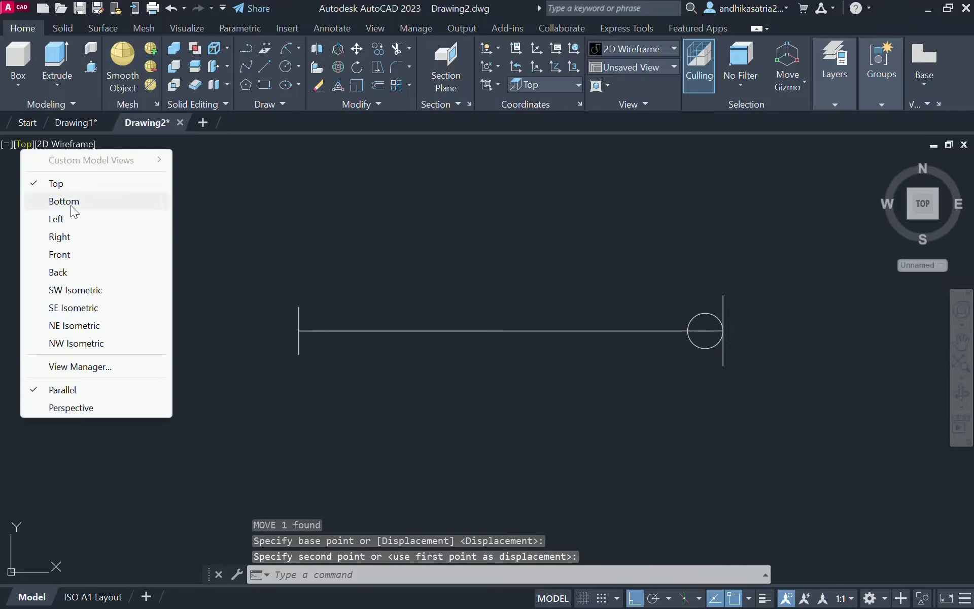
click(73, 290)
scroll(803, 189, up, 2)
middle_drag(802, 175, 645, 305)
scroll(635, 301, up, 4)
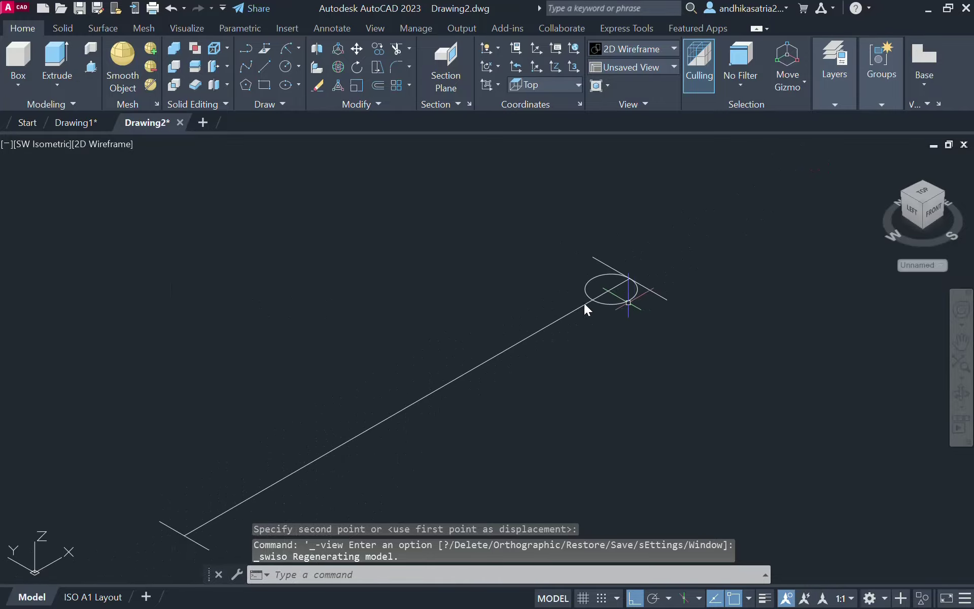
click(24, 143)
click(71, 182)
middle_drag(728, 369, 162, 356)
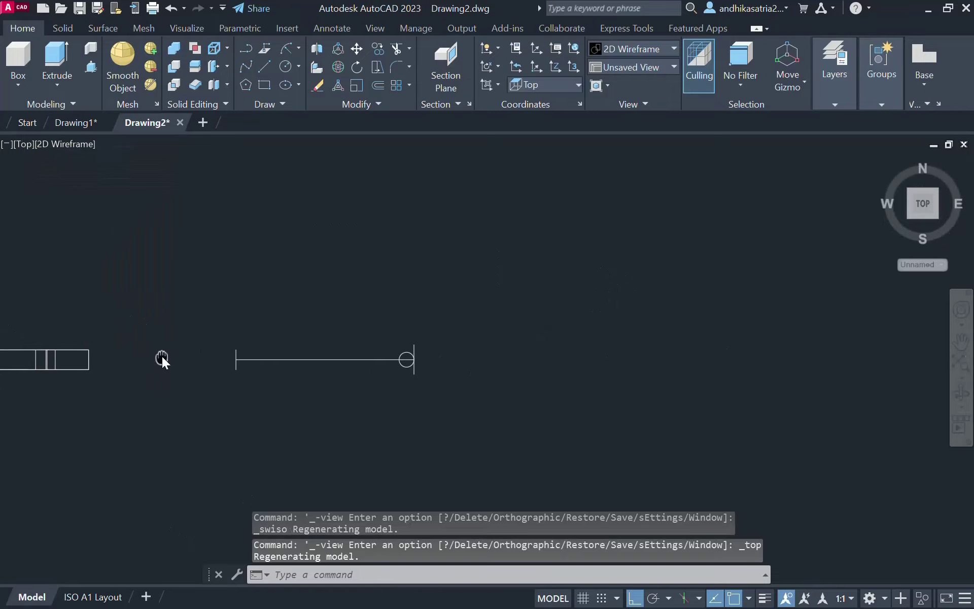
scroll(336, 361, up, 5)
scroll(346, 381, down, 3)
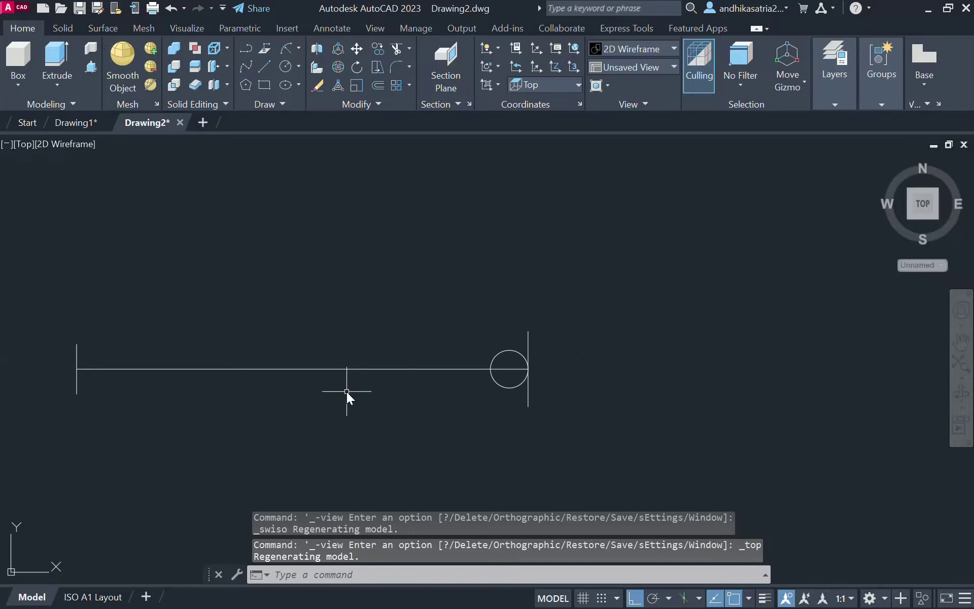
Compare the handle's rounded tip and 30 mm width with the Part 2 top view in the exercise PDF, and return to Drawing2
middle_drag(346, 391, 425, 336)
key(alt+Tab)
key(alt+Tab)
key(alt+Tab)
key(alt+Tab)
key(alt+Tab)
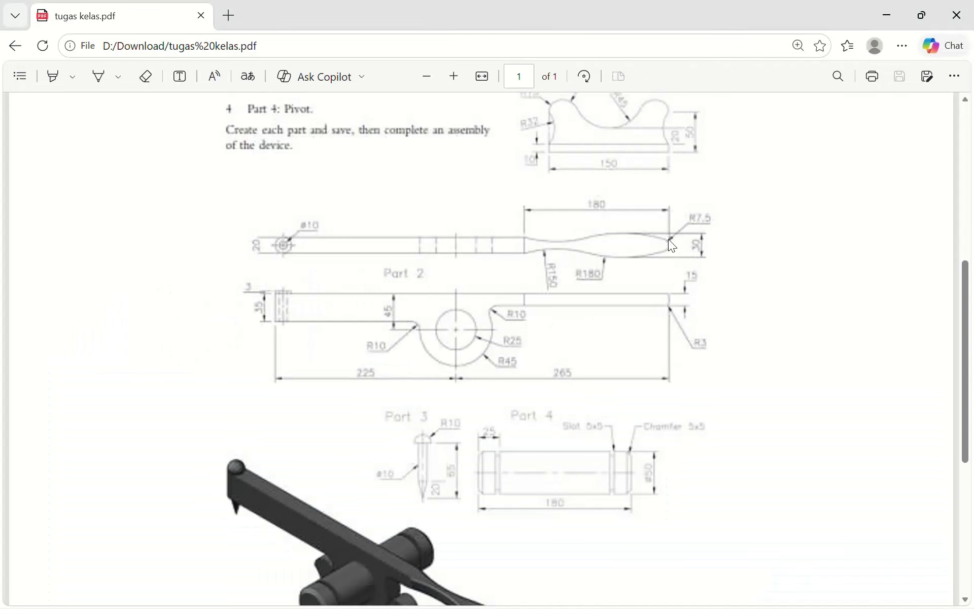
key(alt+Tab)
key(alt+Tab)
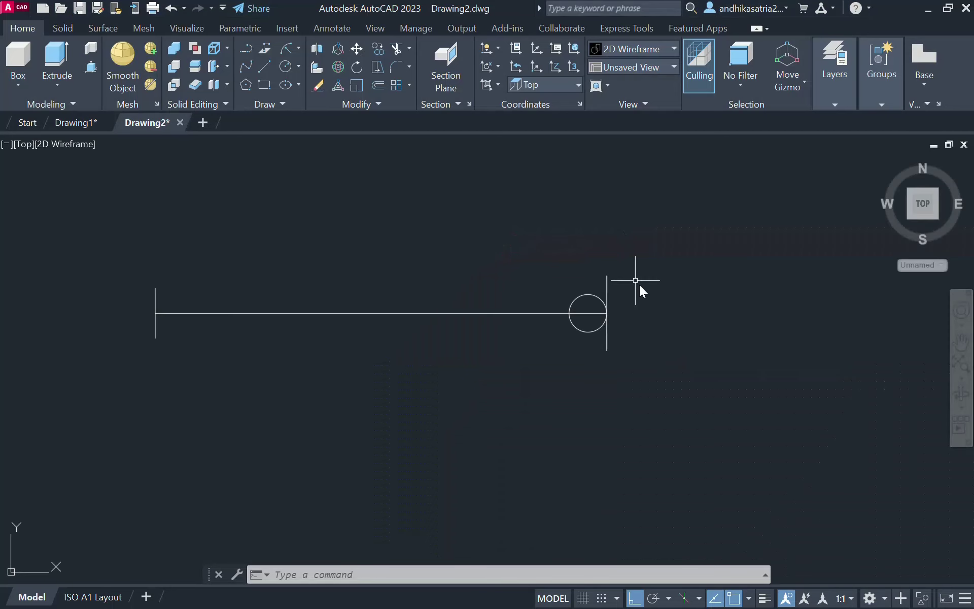
Draw two horizontal guide lines from the upper and lower ends of the 30 mm line back toward the 20 mm line
click(259, 64)
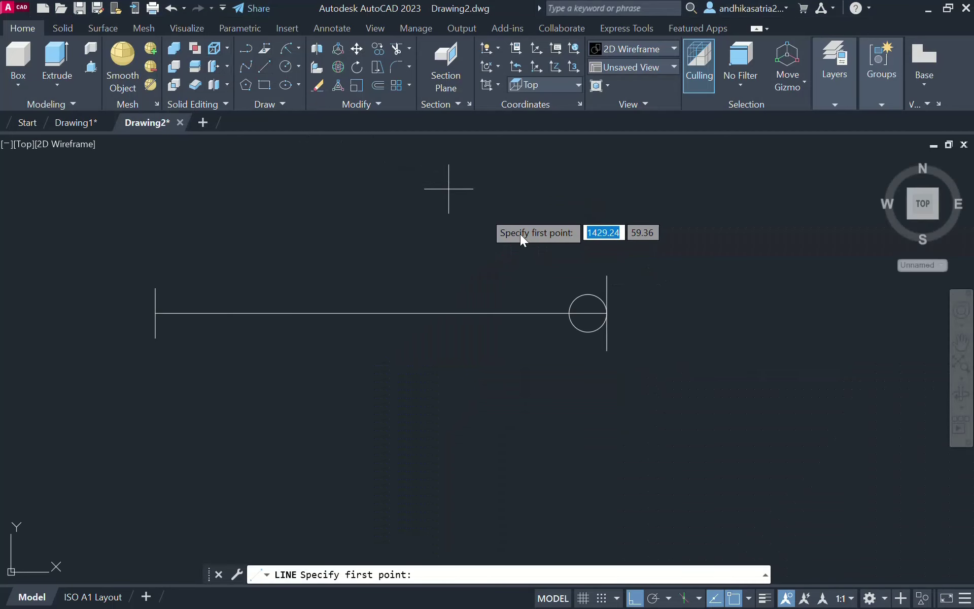
click(605, 276)
click(334, 274)
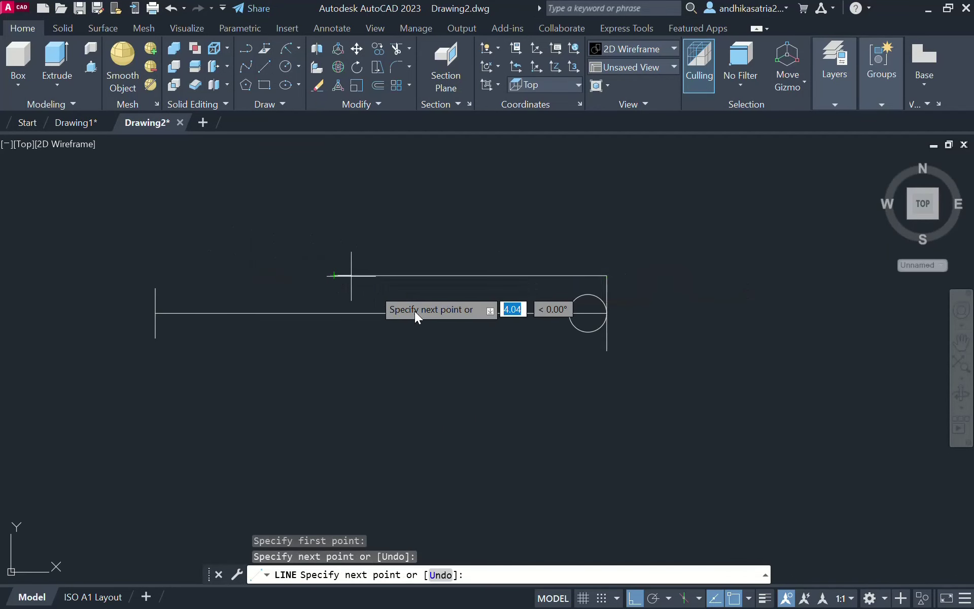
key(Escape)
key(Return)
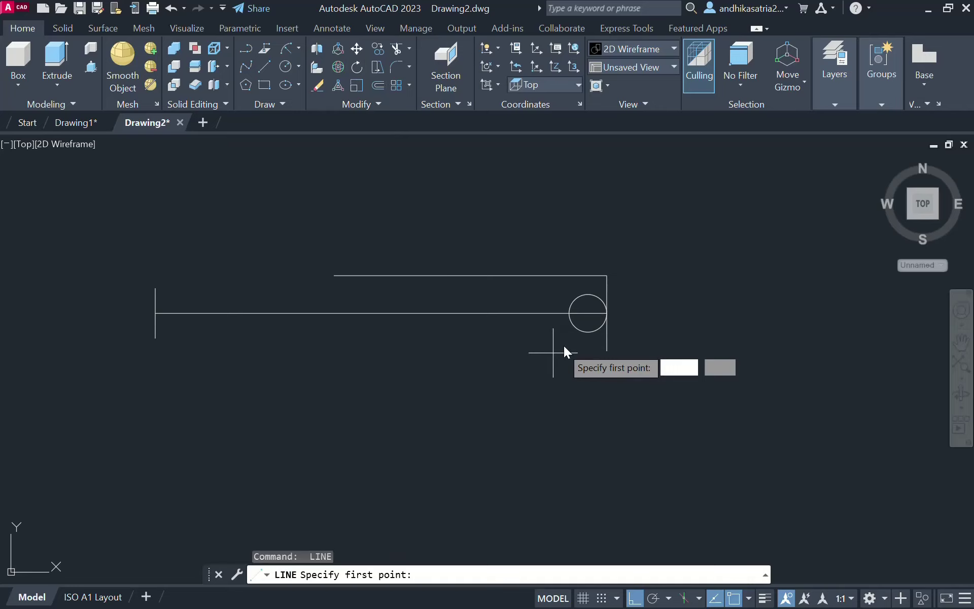
click(604, 351)
click(344, 351)
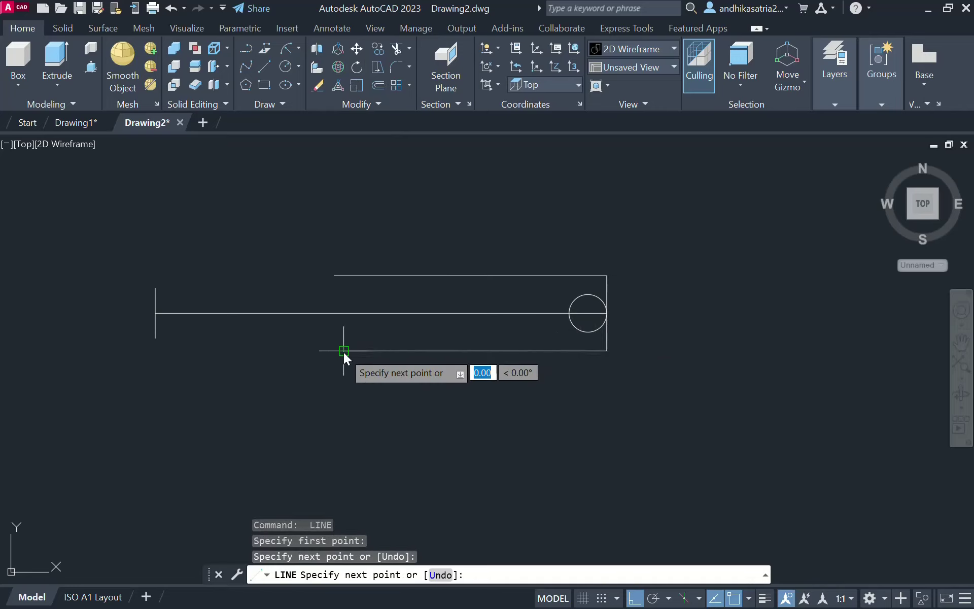
key(Escape)
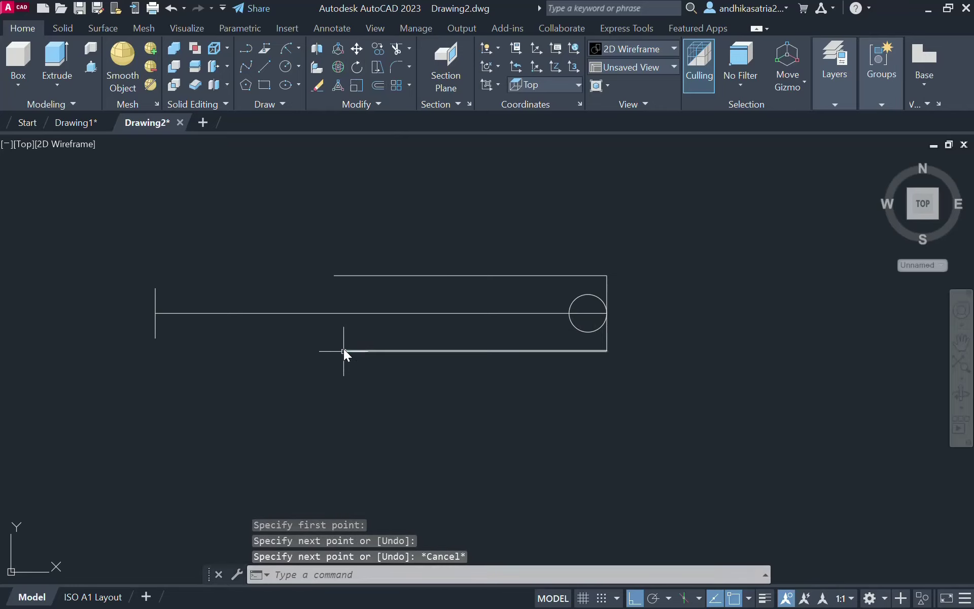
Open the circle drawing options and check the handle's side curve radii in the exercise PDF
click(299, 66)
key(alt+Tab)
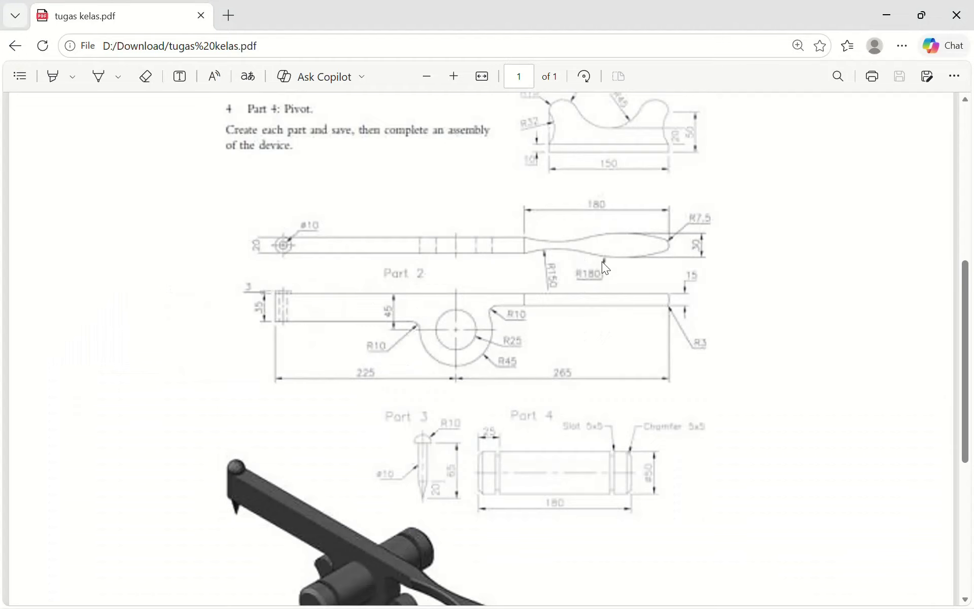
key(alt+Tab)
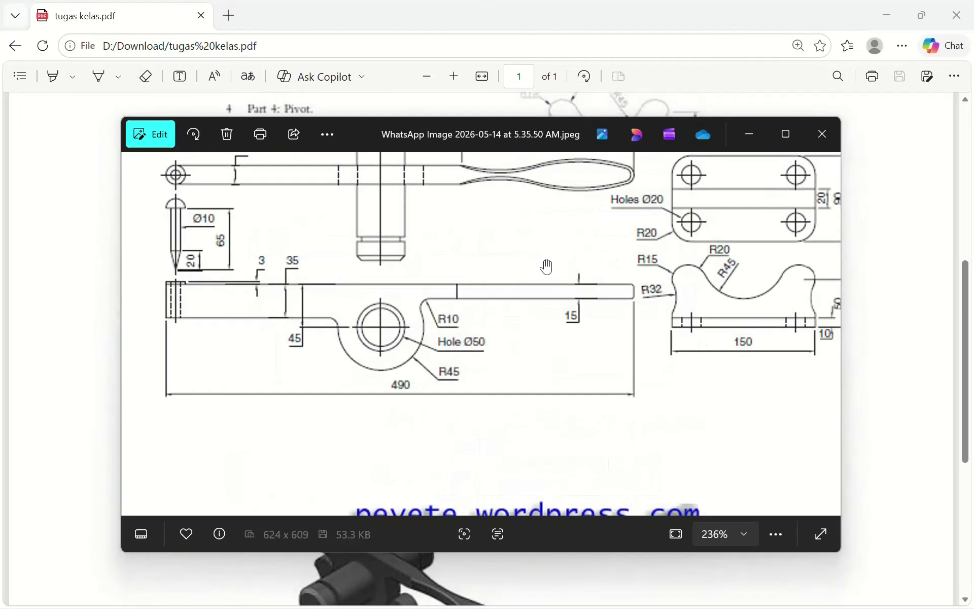
Switch to AutoCAD and draw a radius 180 circle tangent to the upper horizontal line and the small end circle
key(alt+Tab)
click(298, 65)
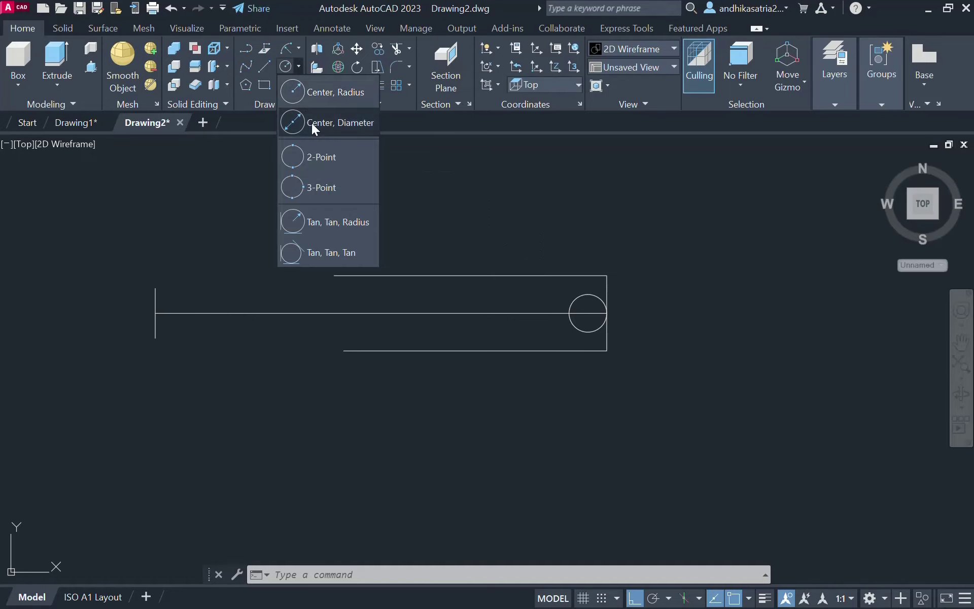
click(324, 221)
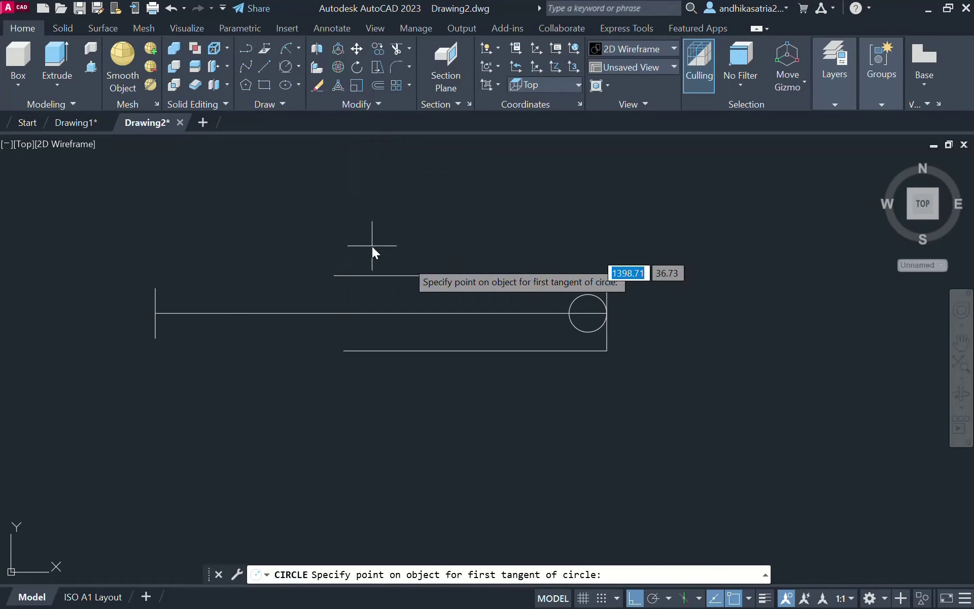
click(533, 276)
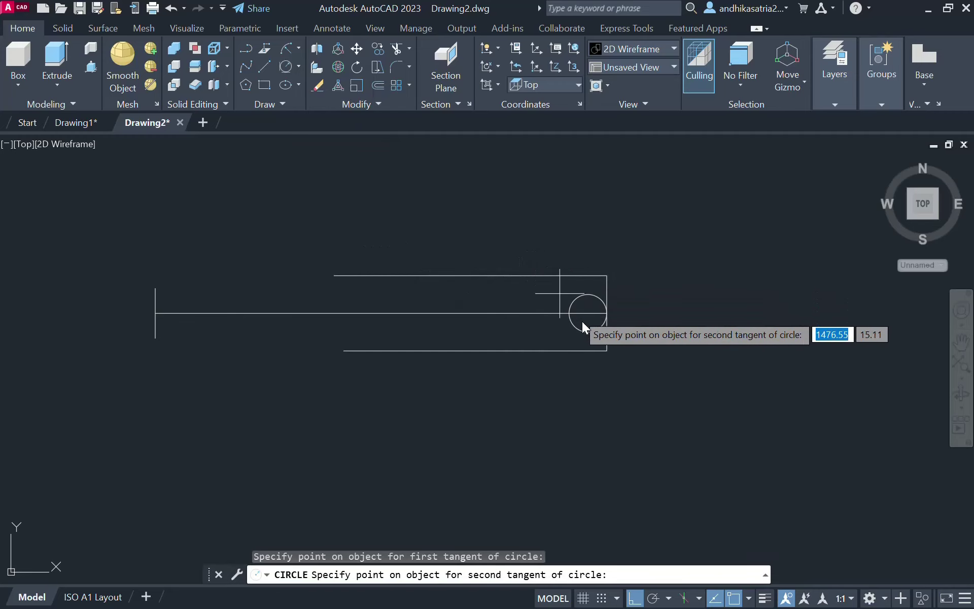
click(598, 327)
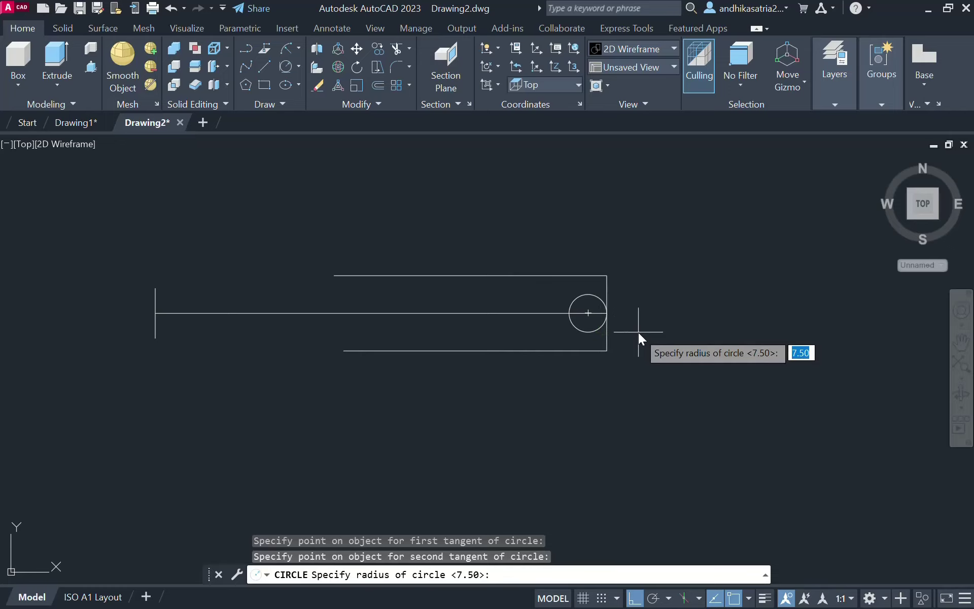
text(180)
key(Return)
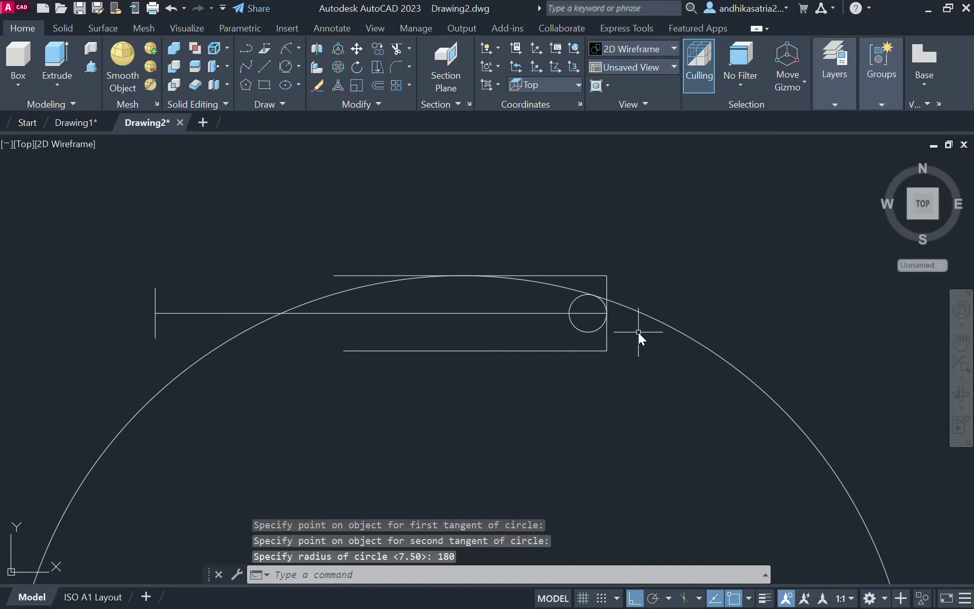
Draw a second radius 180 circle tangent to the lower horizontal line and the small end circle
click(282, 66)
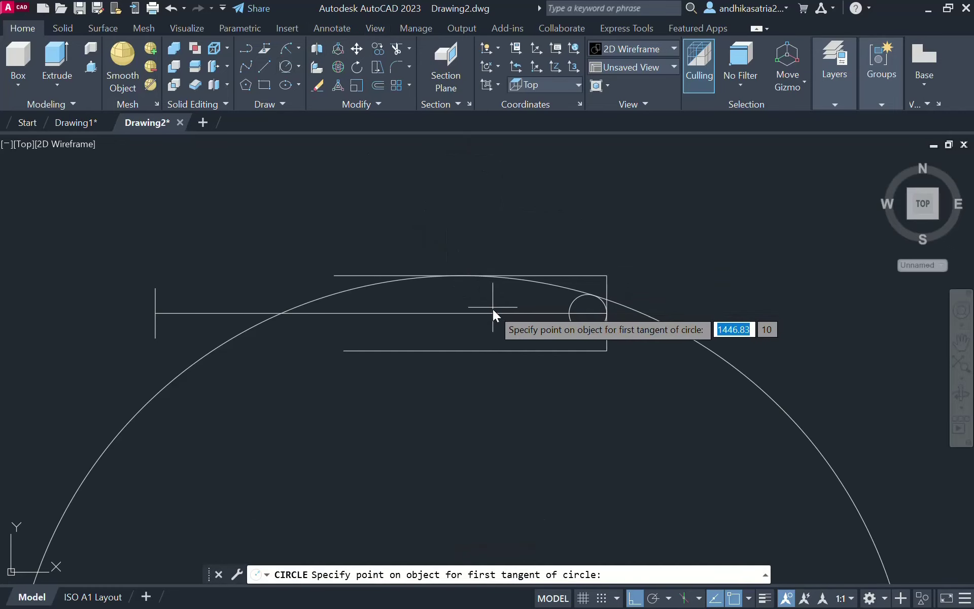
click(521, 350)
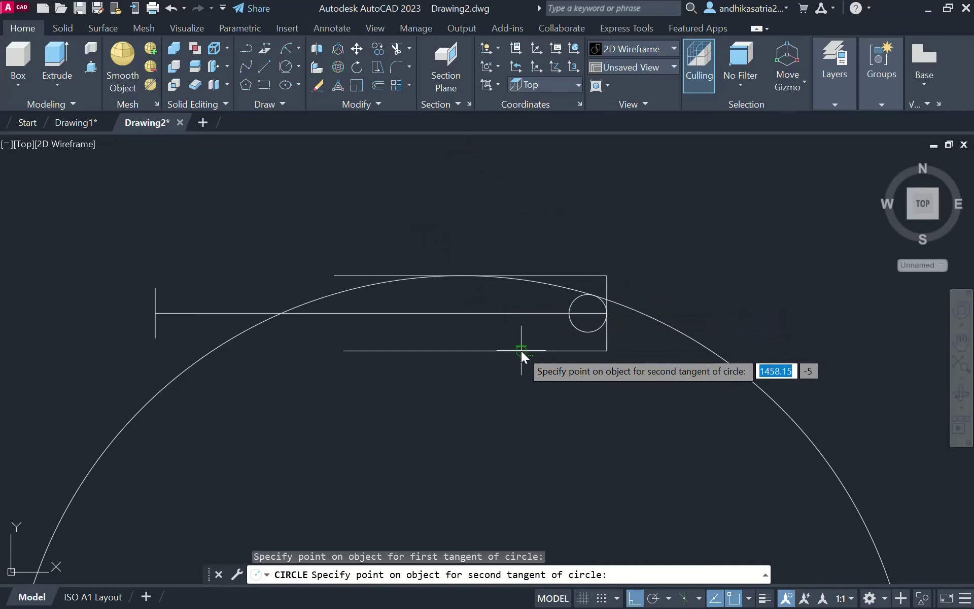
click(579, 298)
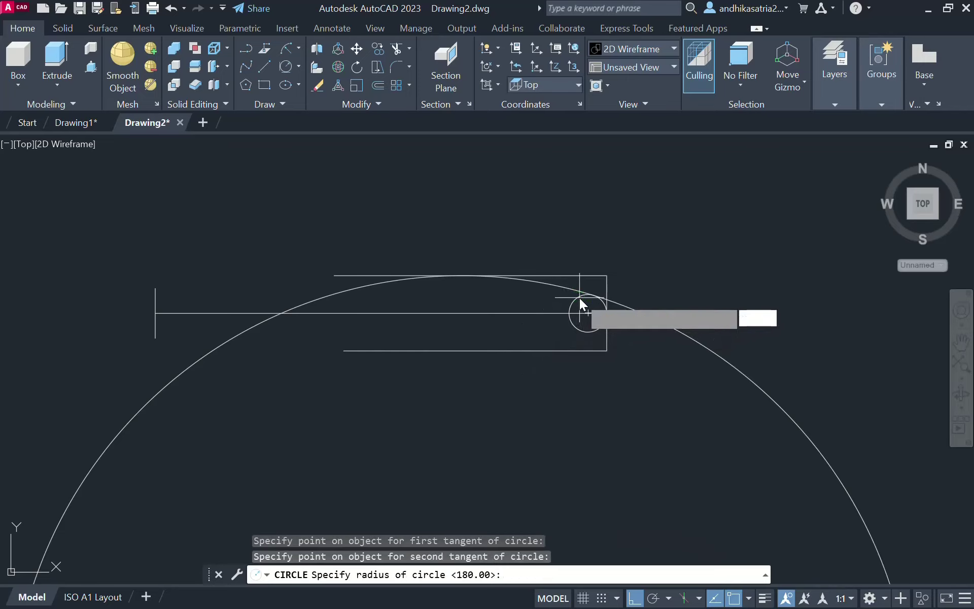
text(180)
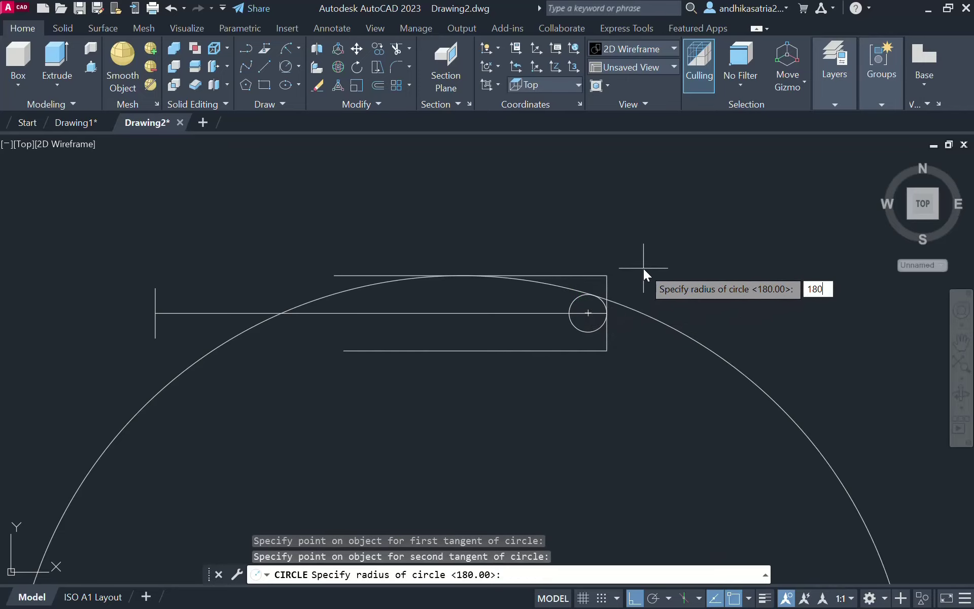
key(Return)
scroll(634, 318, down, 2)
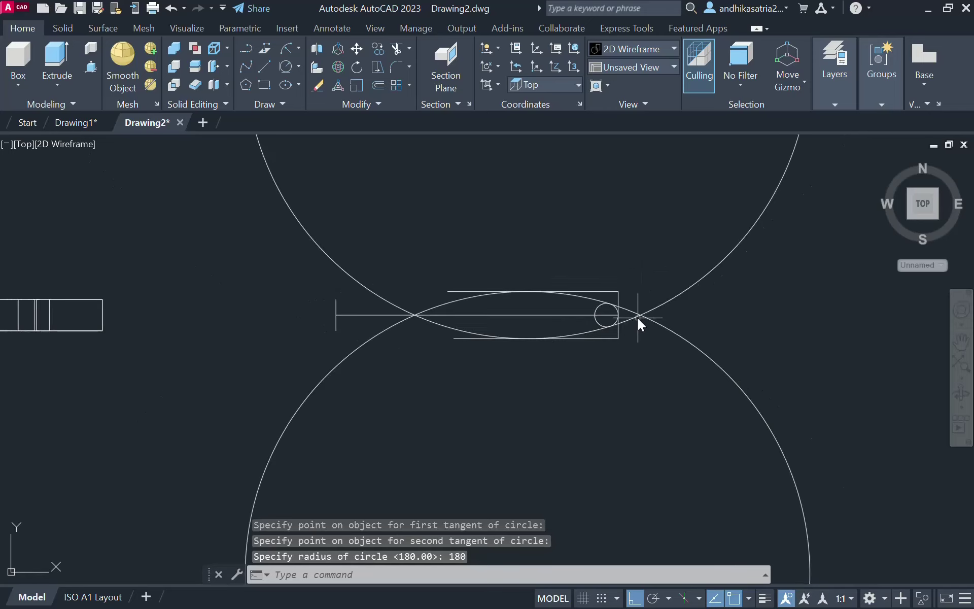
scroll(638, 318, up, 2)
middle_drag(644, 335, 664, 322)
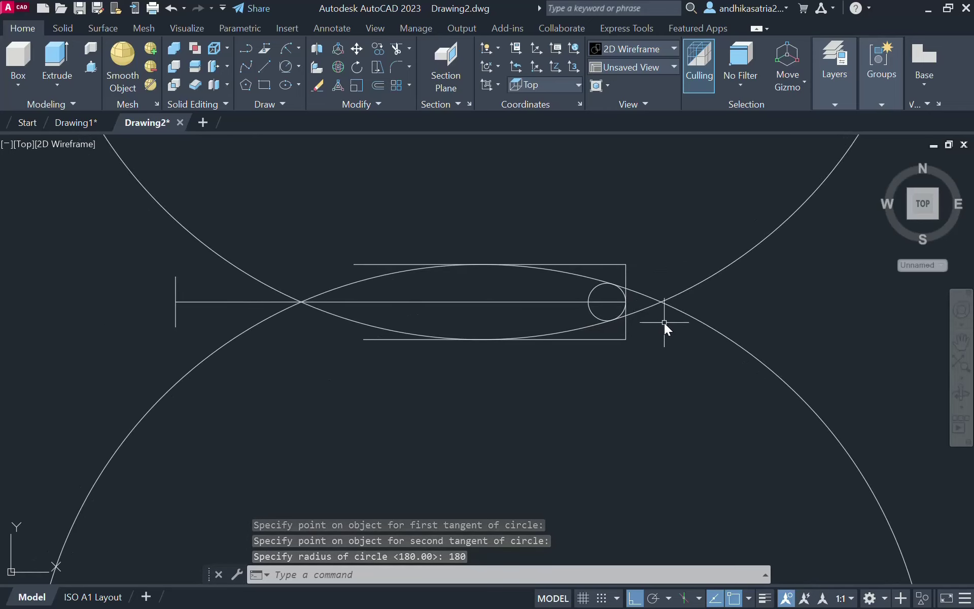
Examine the handle's neck dimensions for Part 2 in the tugas kelas.pdf reference, and return to Drawing2 in AutoCAD
scroll(662, 327, down, 2)
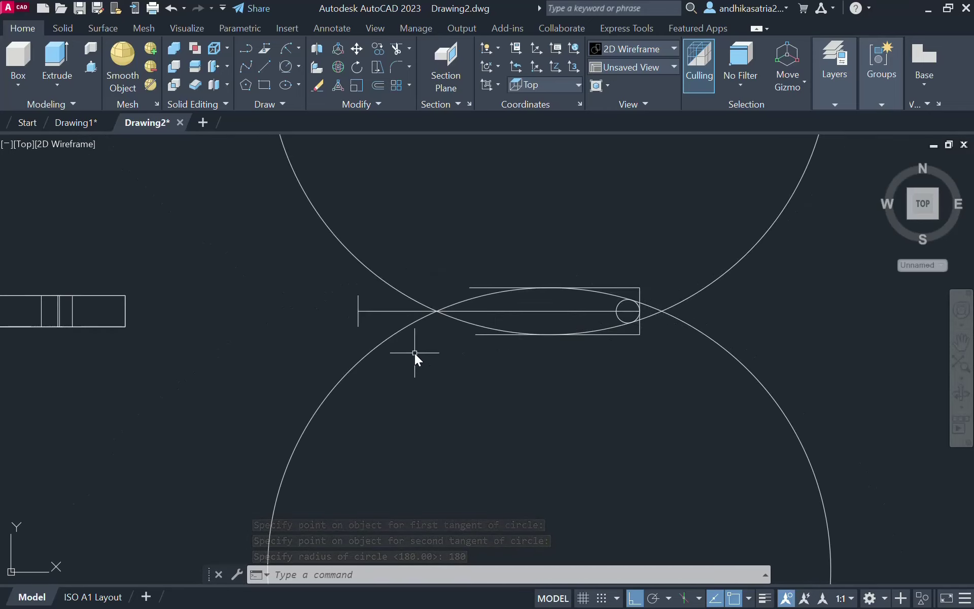
scroll(431, 348, up, 4)
scroll(444, 327, down, 3)
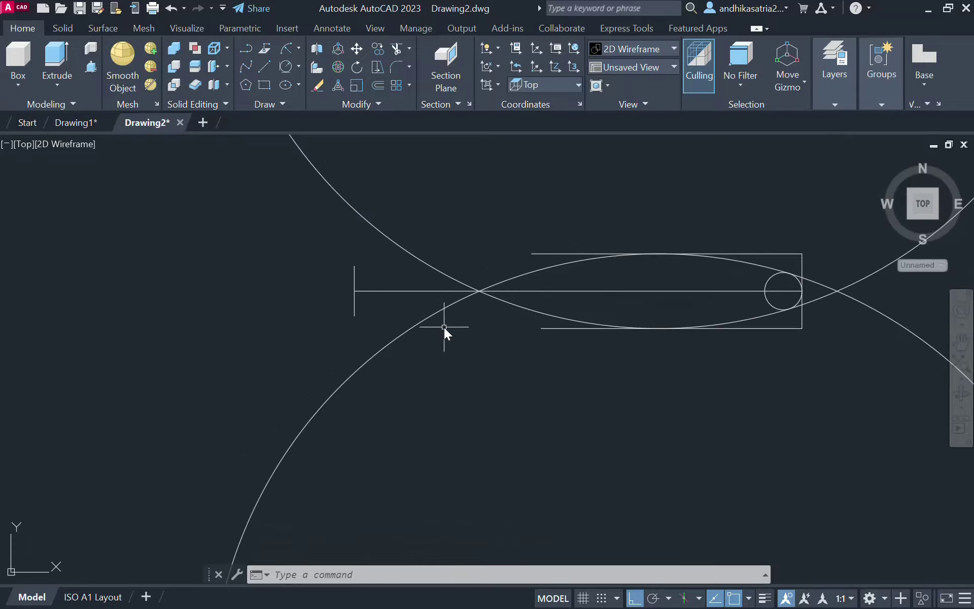
middle_drag(443, 330, 480, 328)
key(alt+Tab)
click(480, 354)
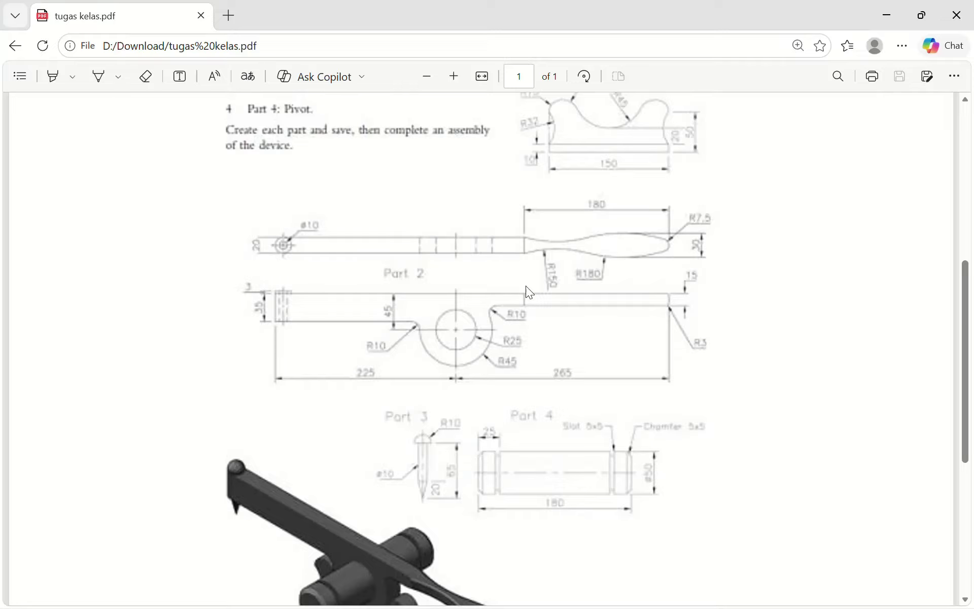
key(alt+Tab)
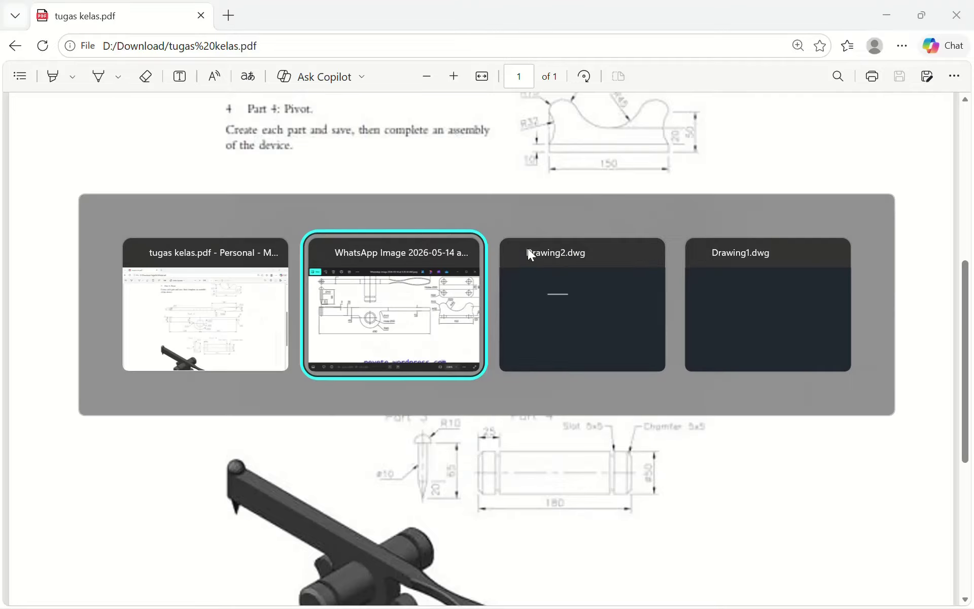
click(528, 251)
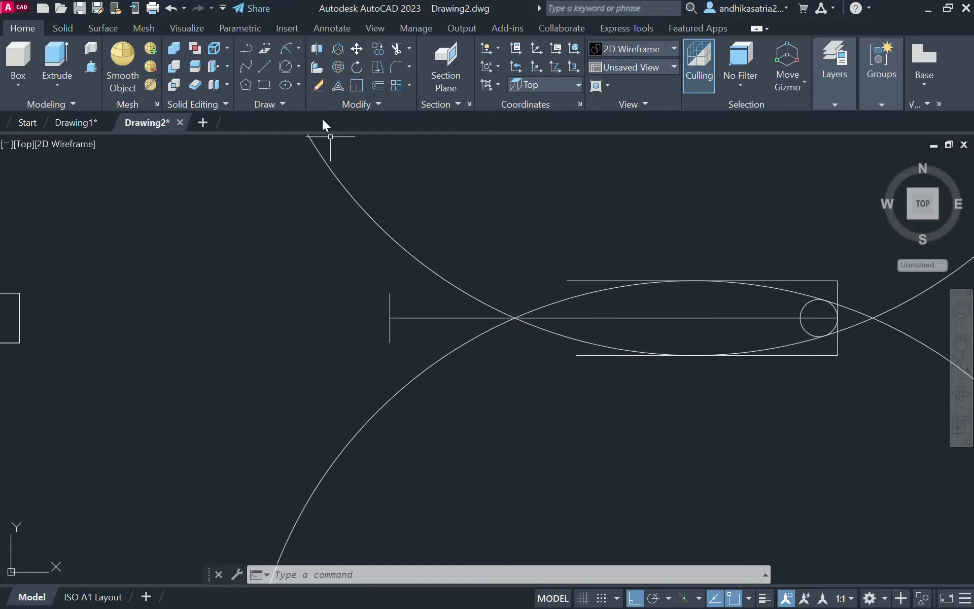
Draw a horizontal line 5 units long from the upper end of the short vertical line
click(268, 72)
click(391, 293)
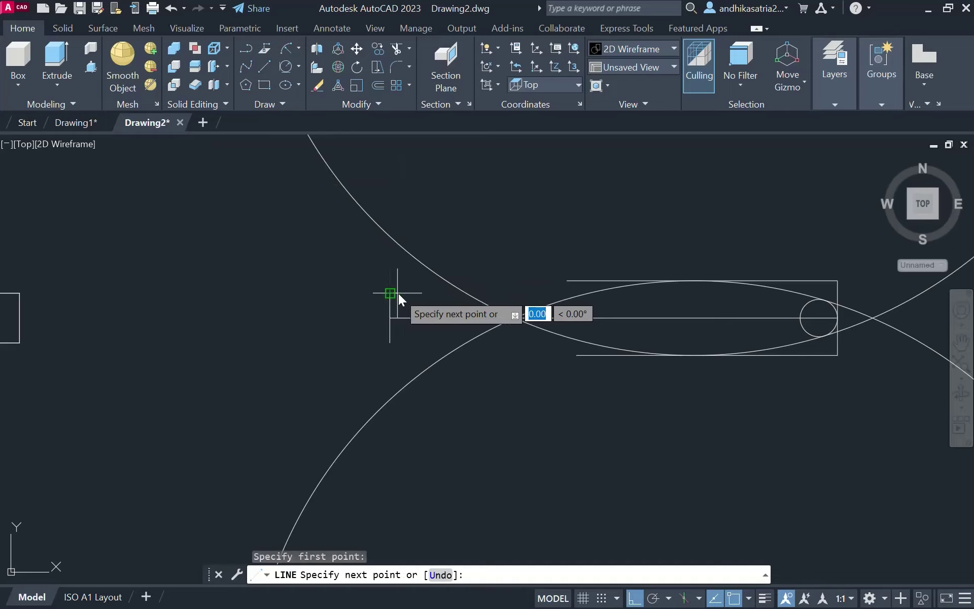
text(5)
key(Return)
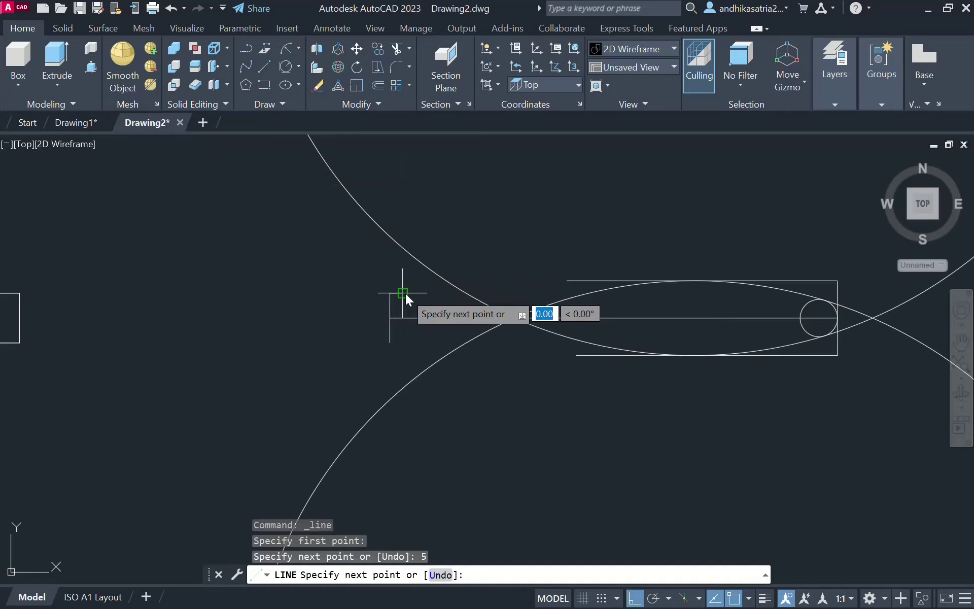
key(Escape)
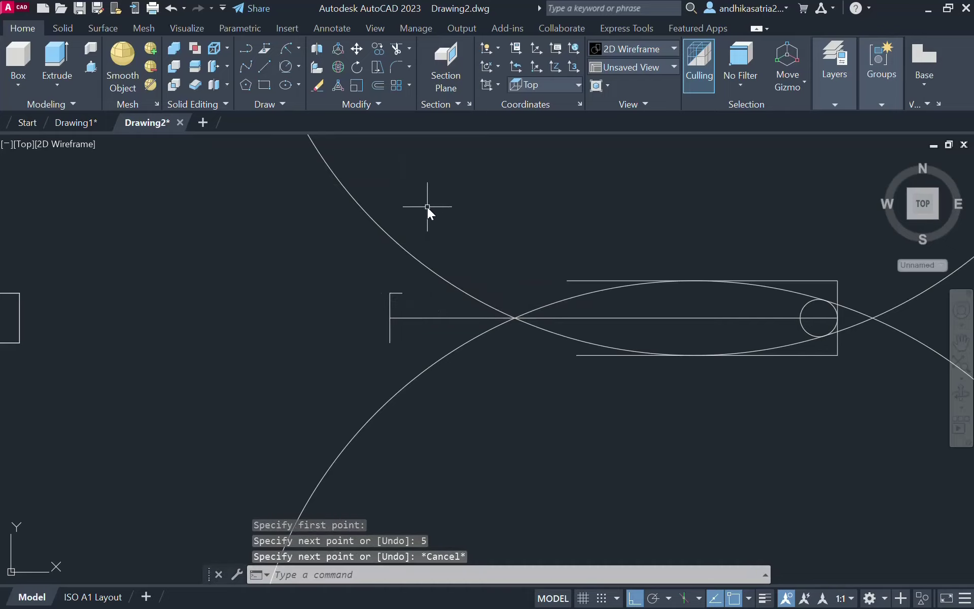
Set the fillet radius to 150
text(f)
key(Return)
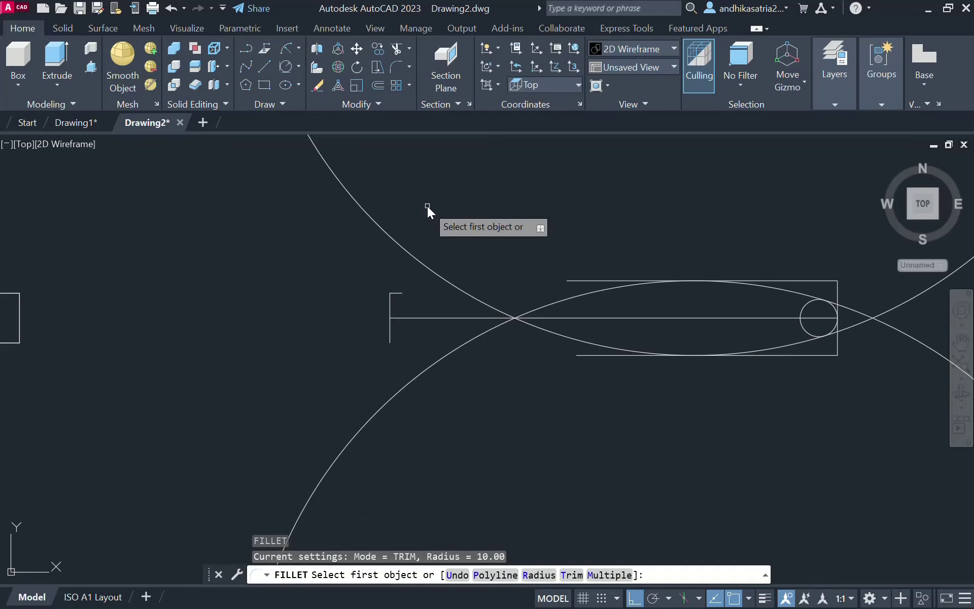
text(r)
key(Return)
text(1590)
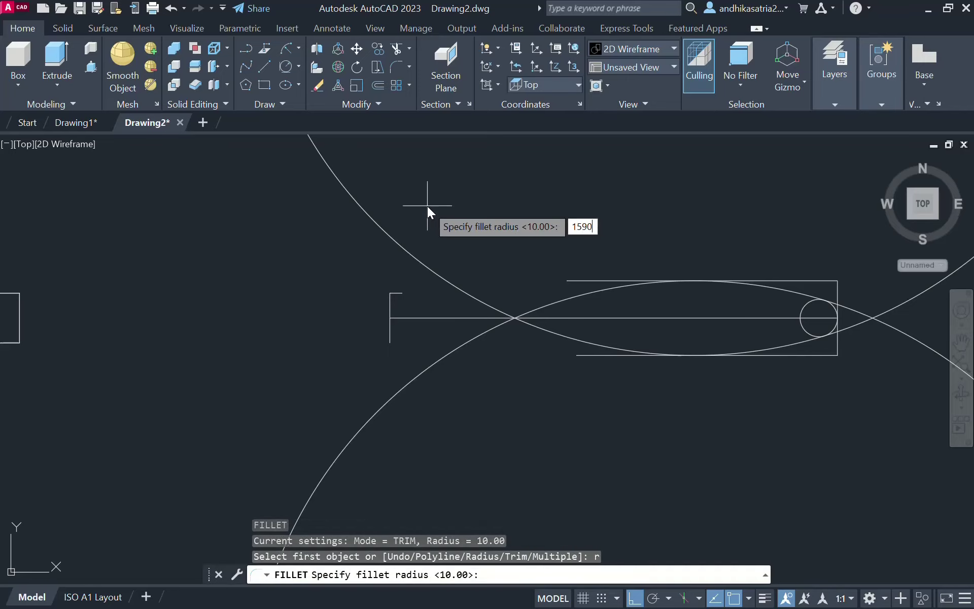
key(Return)
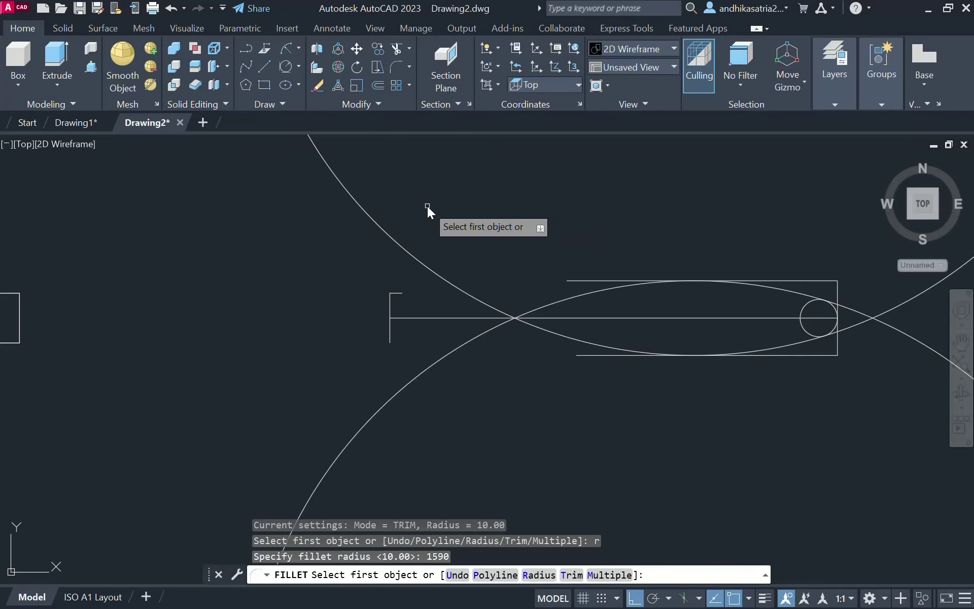
text(r)
key(Return)
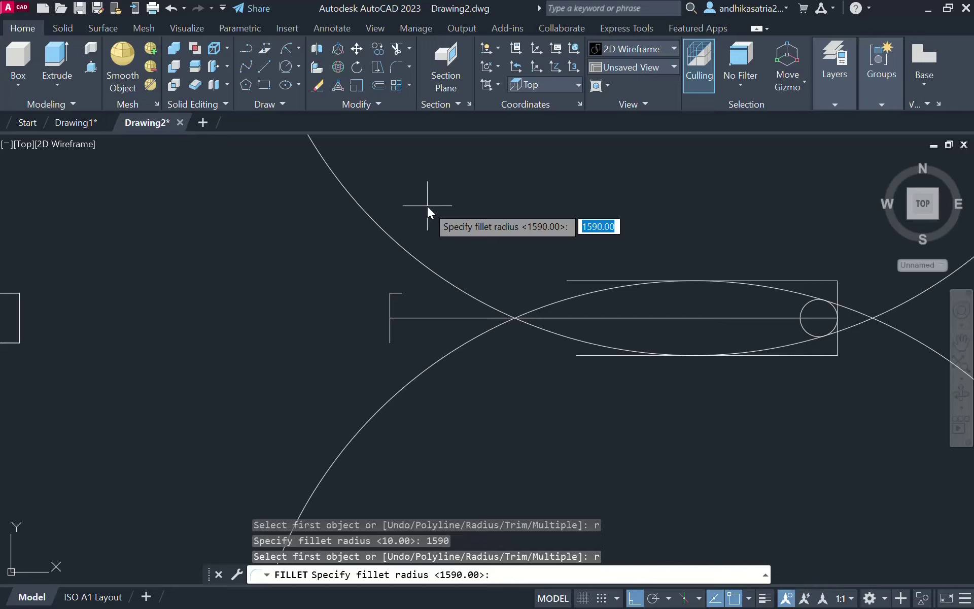
text(150)
key(Return)
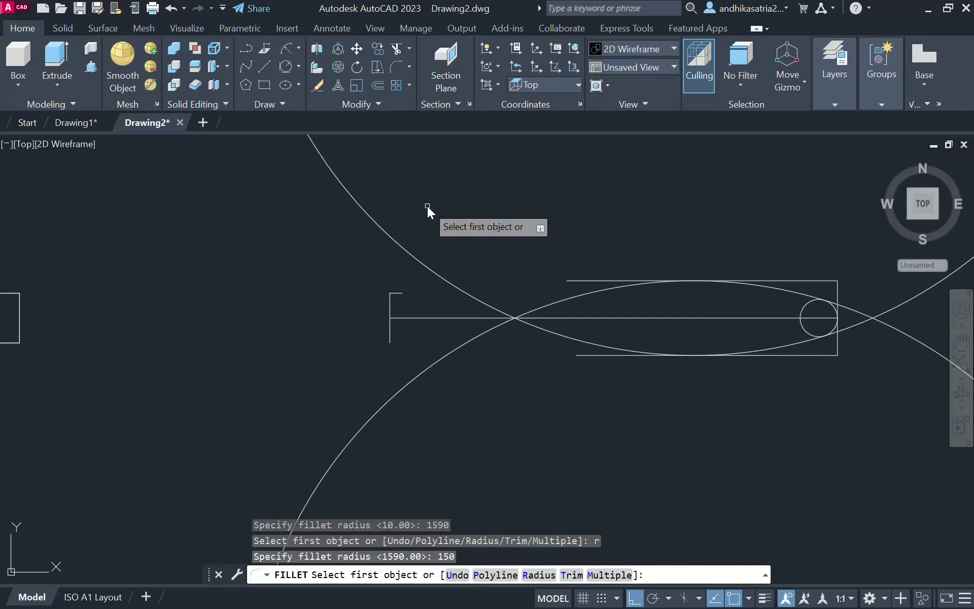
click(399, 293)
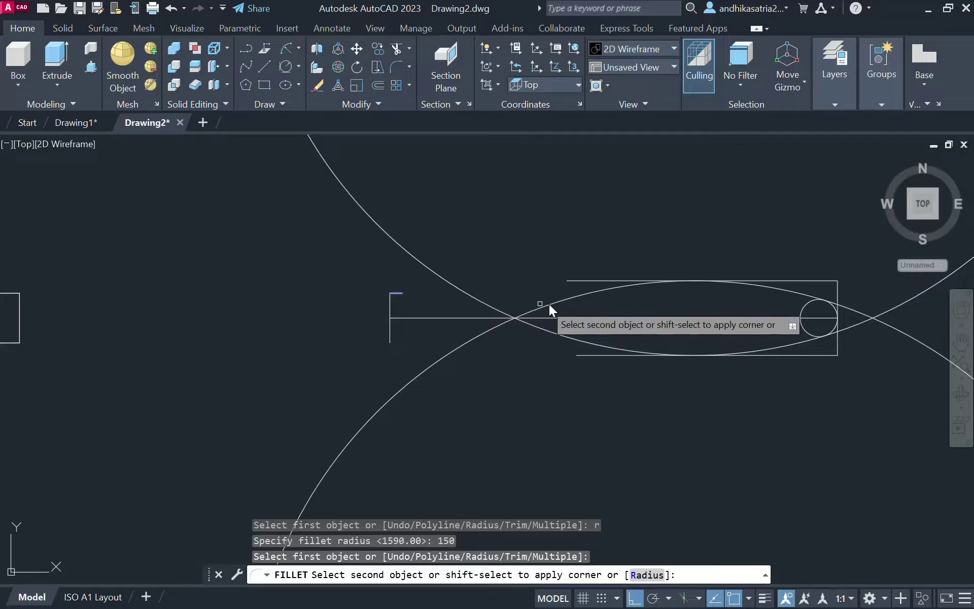
key(Escape)
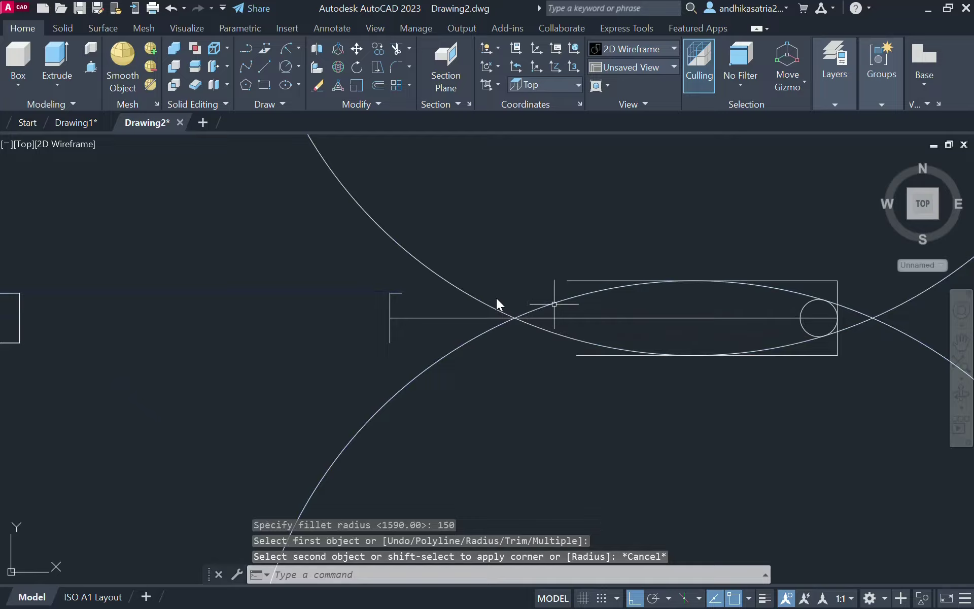
Erase the short horizontal line at the upper end of the vertical line
click(397, 290)
click(396, 294)
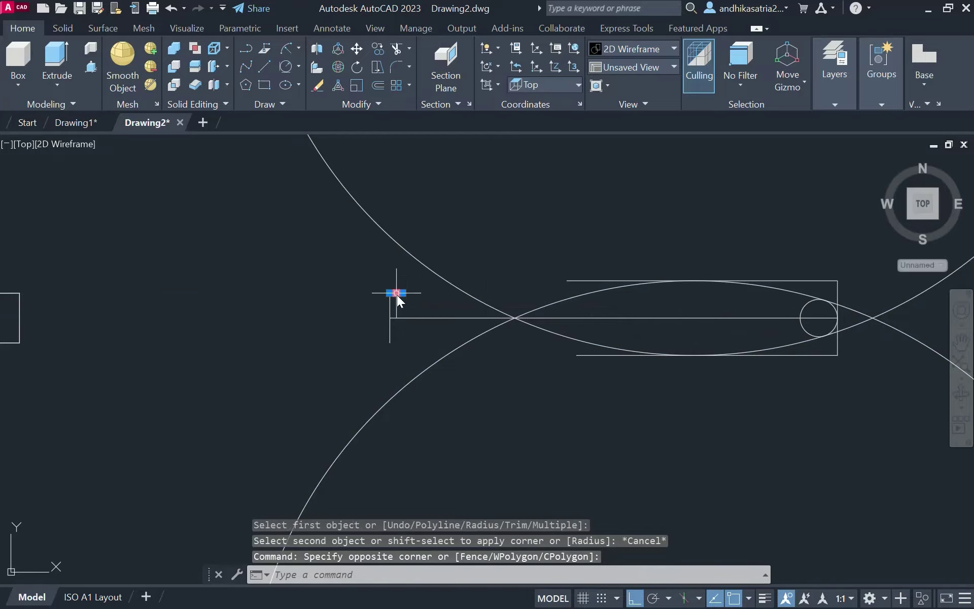
key(Delete)
Draw a radius 10 circle centred on the vertical line's midpoint, passing through its upper endpoint
click(297, 67)
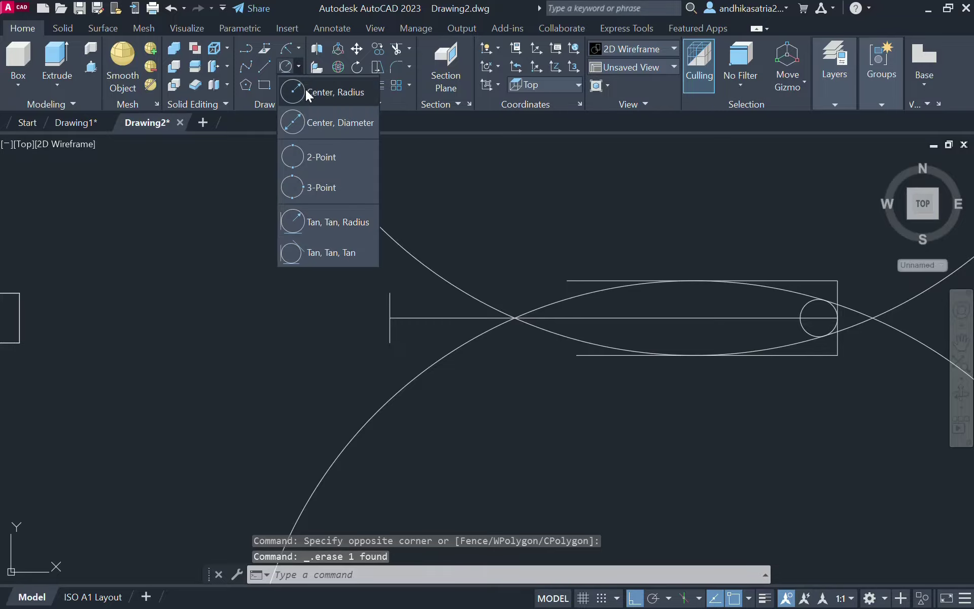
click(305, 90)
click(390, 318)
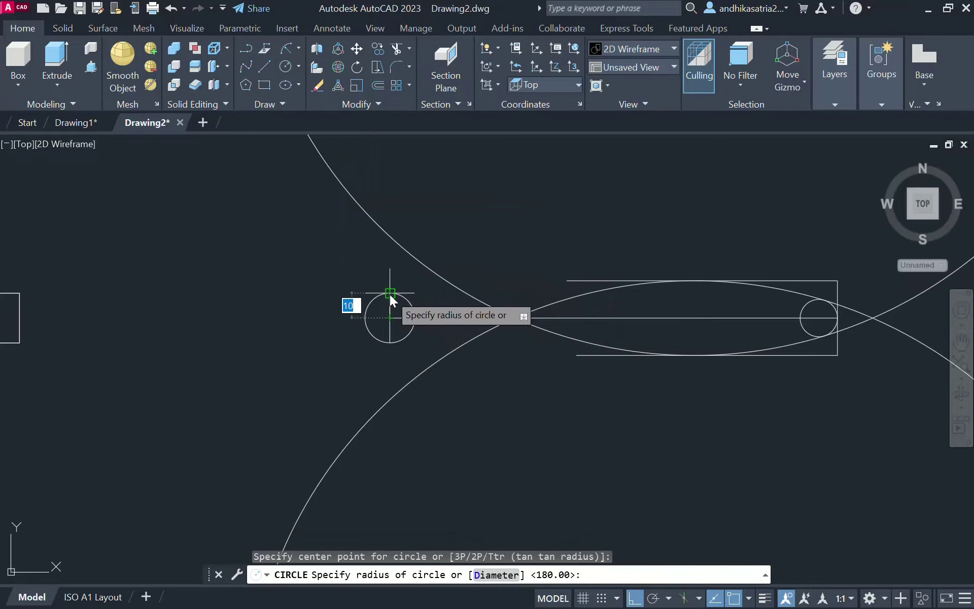
click(390, 293)
Fillet the upper side of the radius 10 circle to the handle's upper large arc with radius 150
text(f)
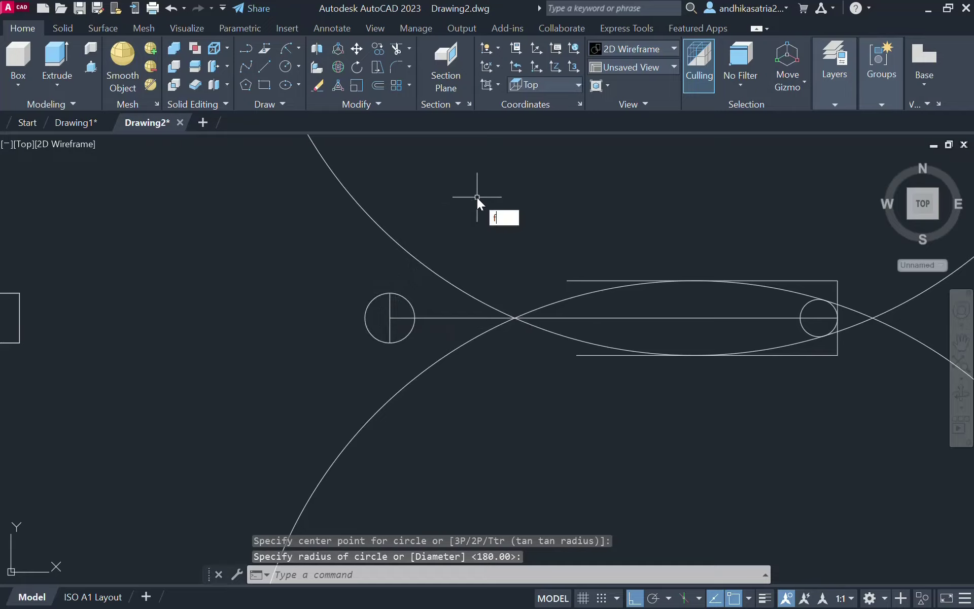
key(Return)
text(r)
key(Return)
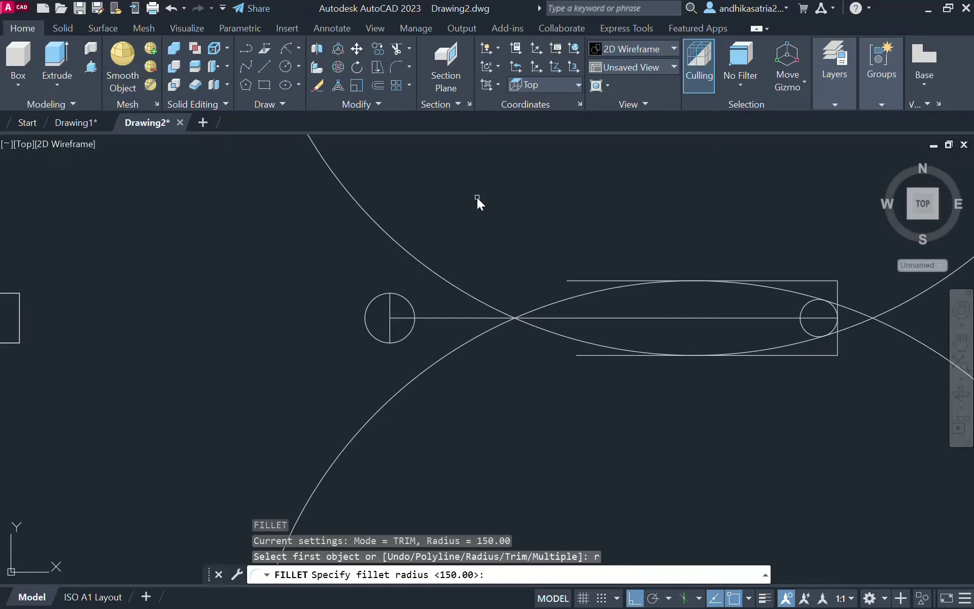
key(Return)
click(409, 300)
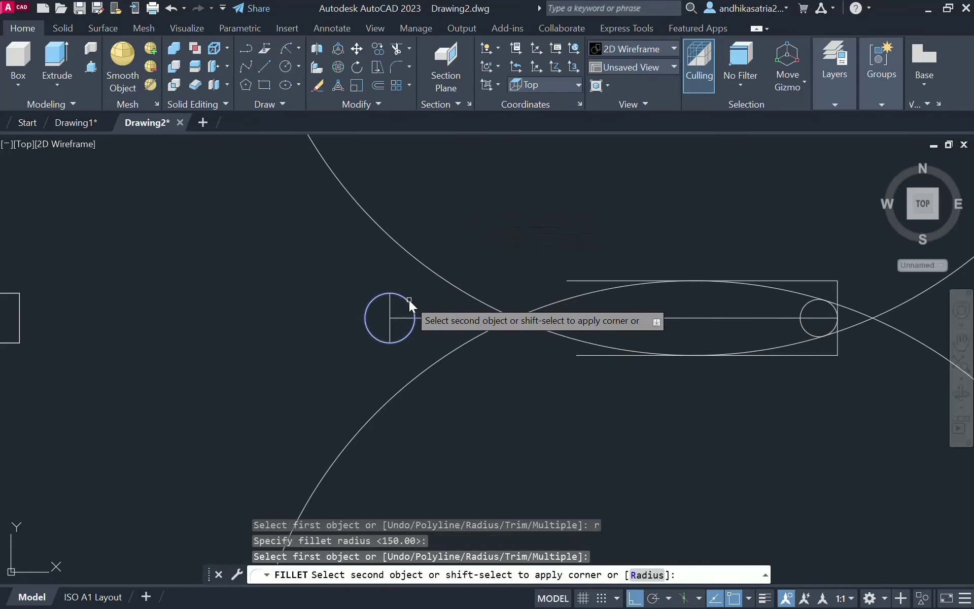
click(566, 298)
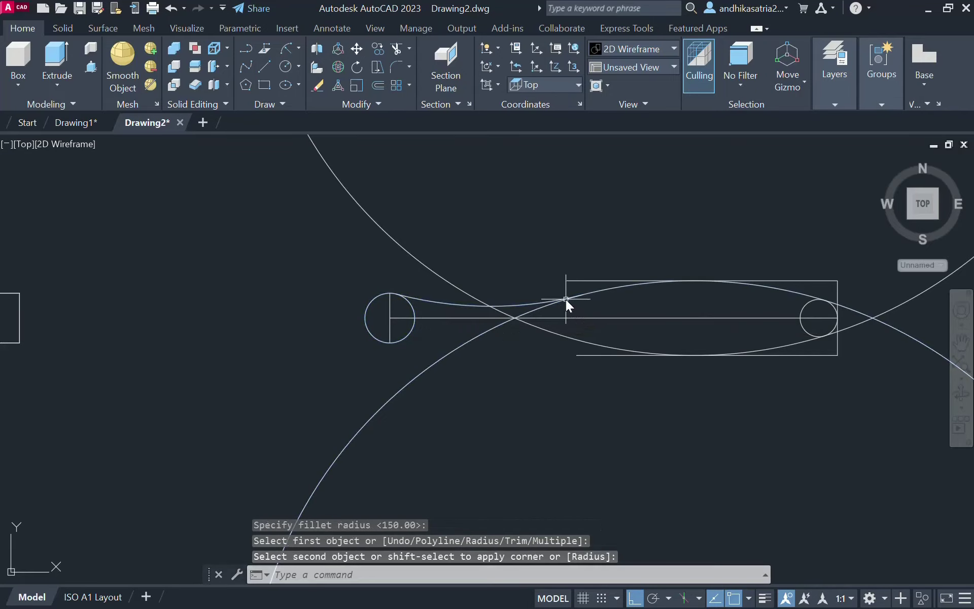
Fillet the lower side of the radius 10 circle to the handle's lower large arc, also with radius 150
key(Return)
click(406, 337)
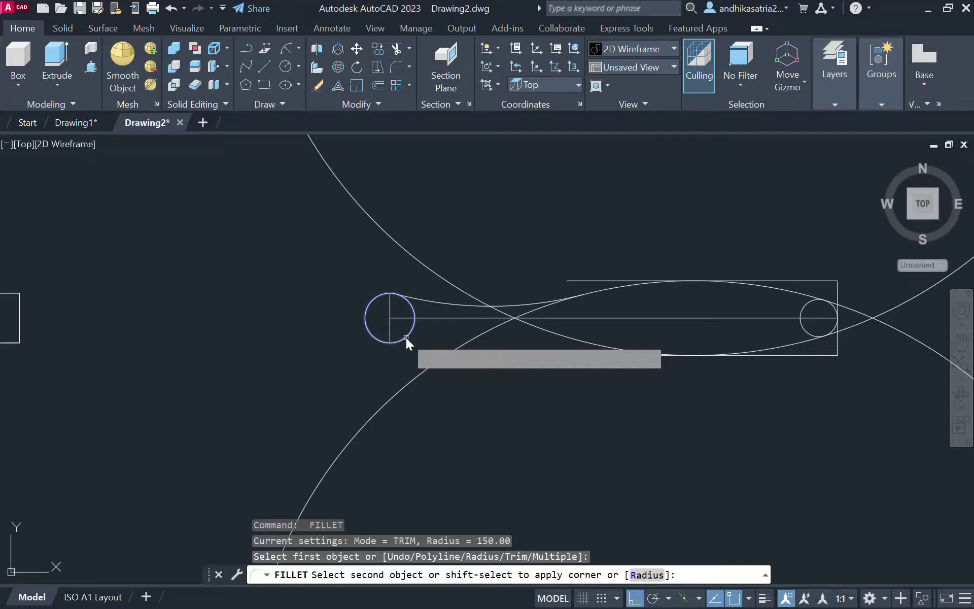
click(585, 343)
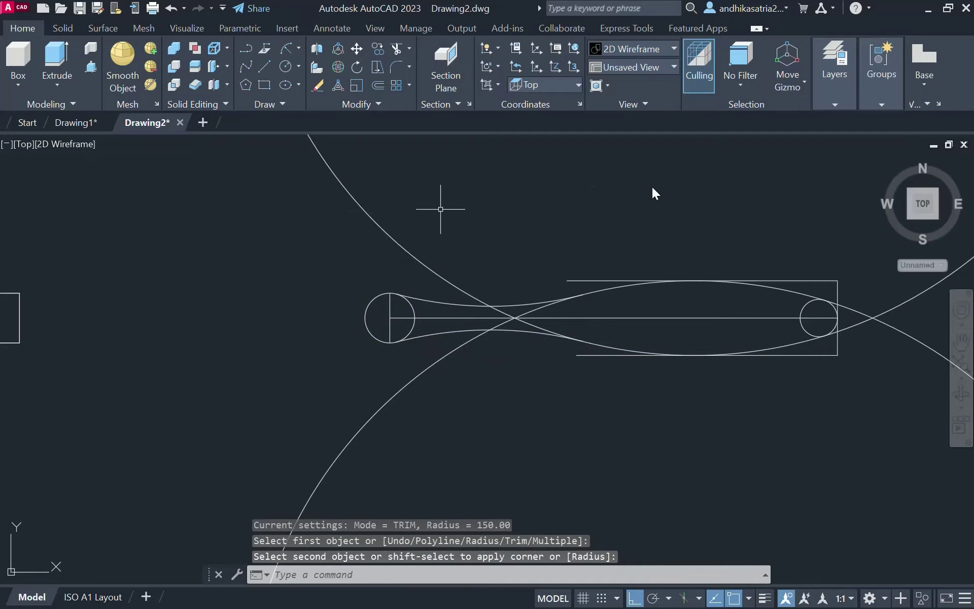
Trim the radius 10 circle at the handle's narrow end, leaving the vertical end line between the two radius 150 arcs
text(tr)
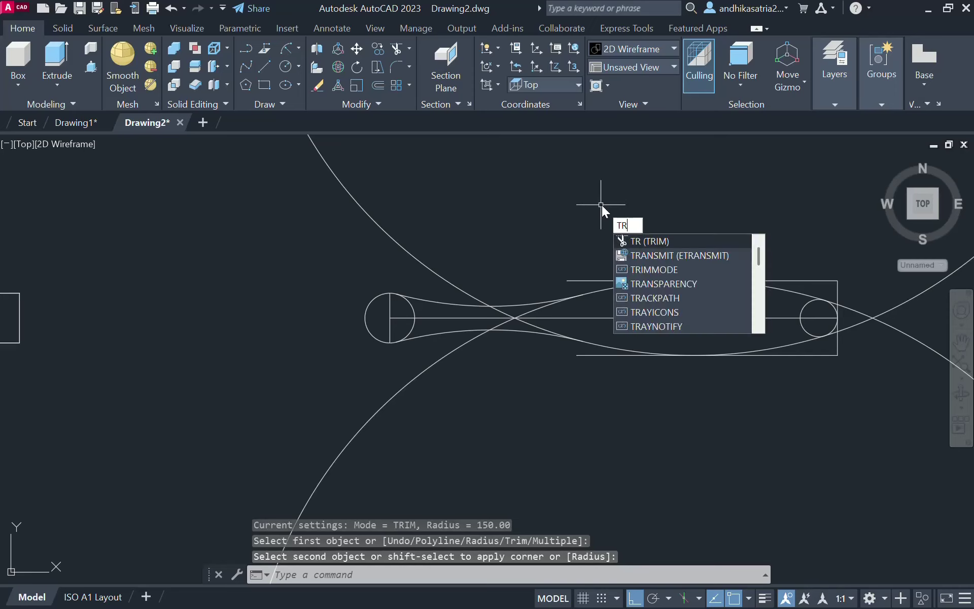
key(Return)
click(601, 205)
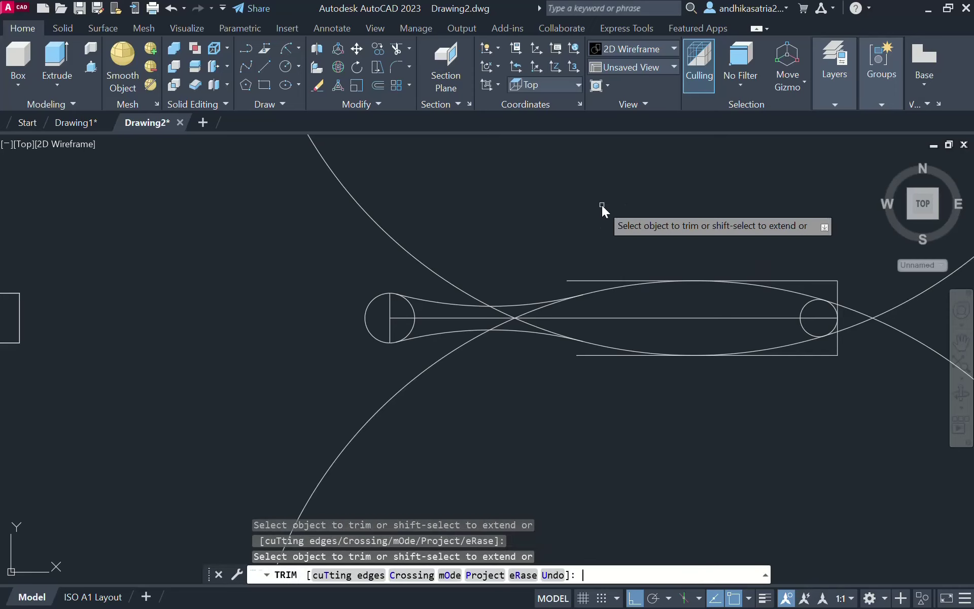
drag(424, 314, 401, 326)
click(410, 318)
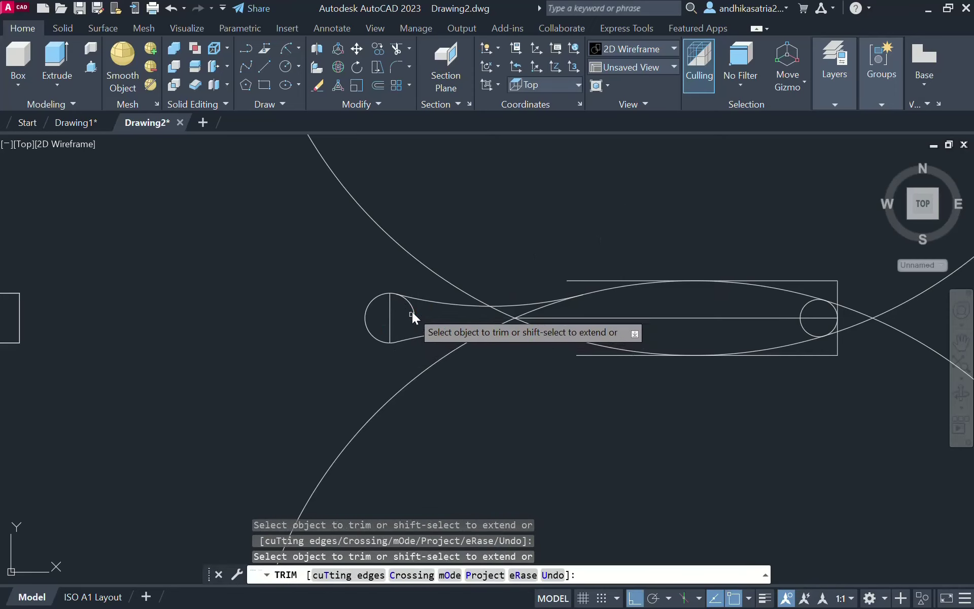
click(413, 311)
click(368, 318)
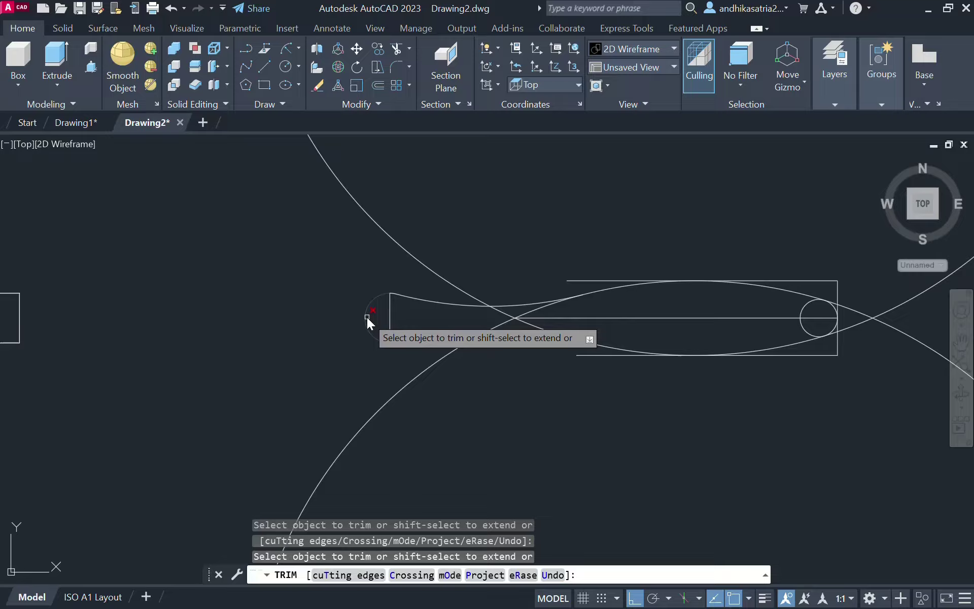
Trim the large arcs' overhanging tails beyond the radius 150 fillets and the centreline inside the handle
click(431, 270)
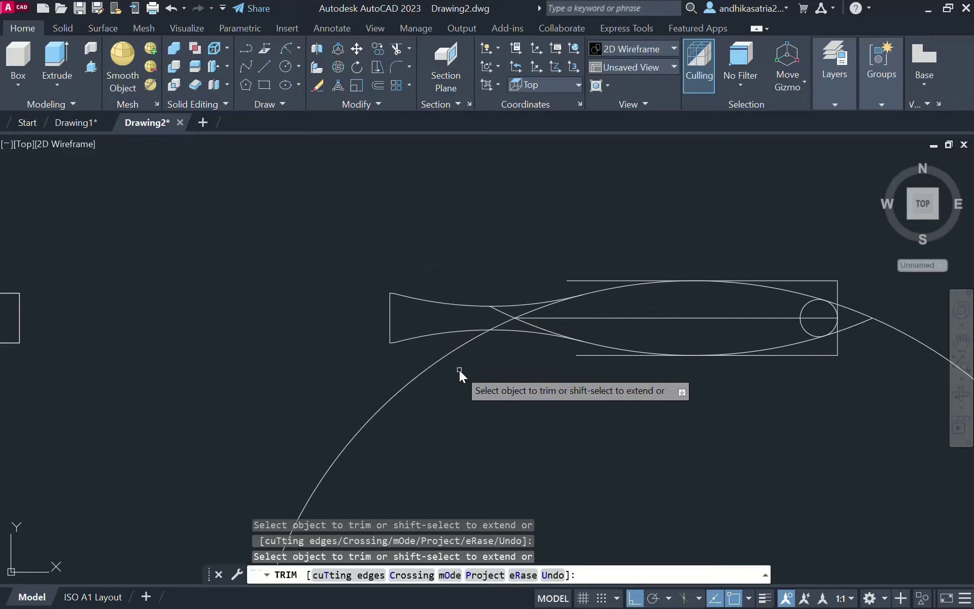
click(464, 345)
drag(488, 327, 565, 327)
click(571, 319)
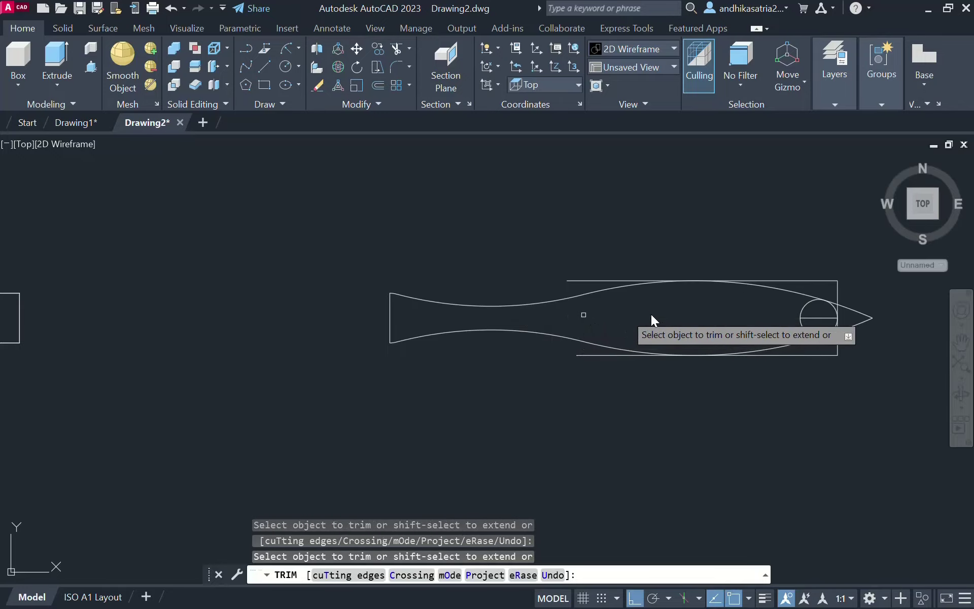
Trim the handle's rounded tip down to its outer arc and remove the leftover construction lines around the outline
click(799, 281)
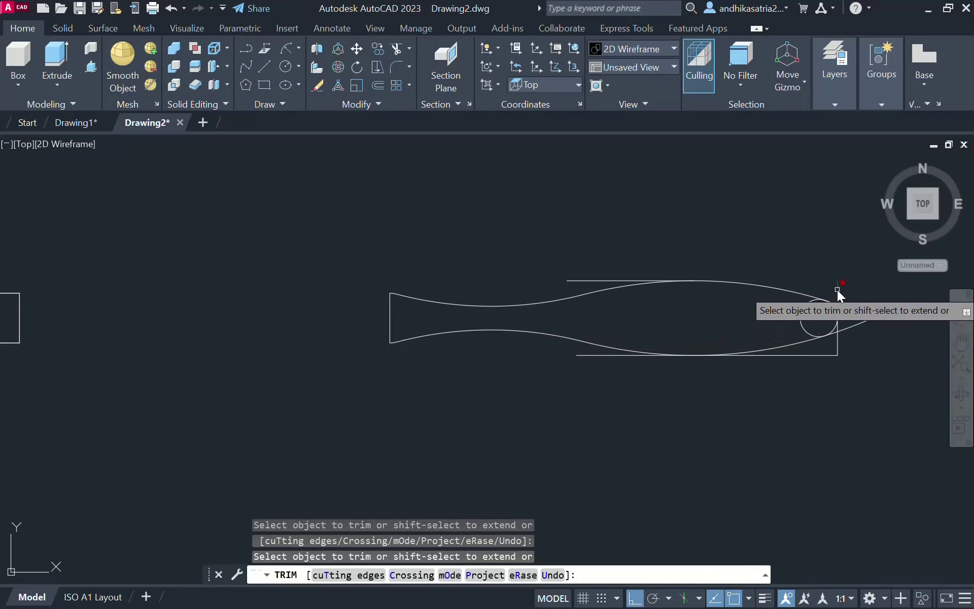
click(837, 331)
click(842, 322)
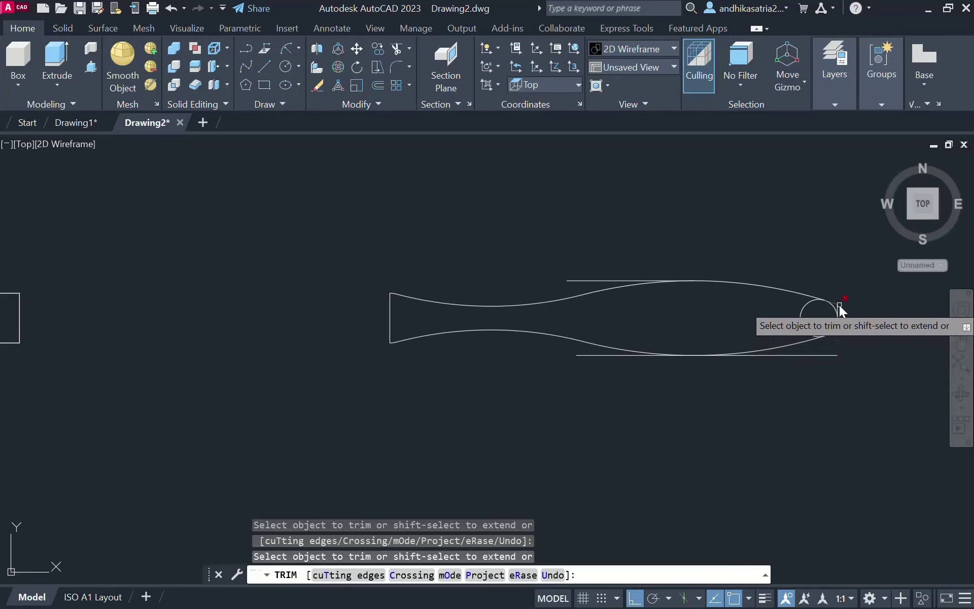
click(839, 306)
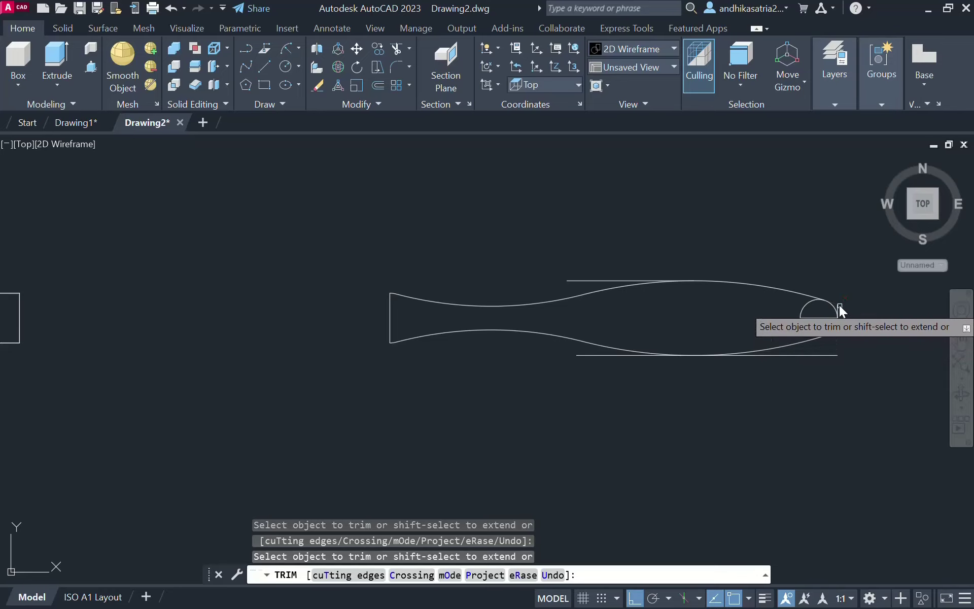
click(800, 319)
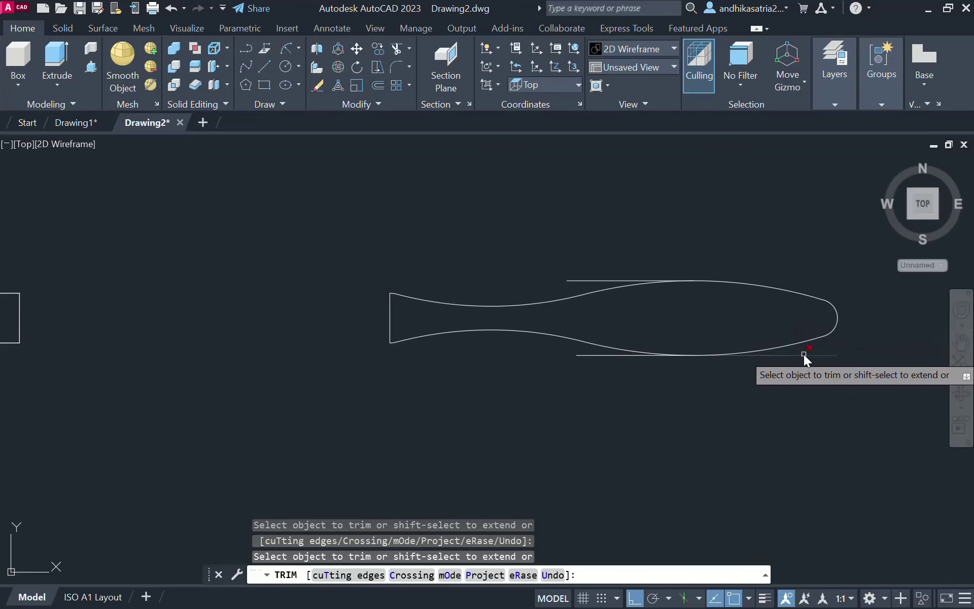
click(588, 356)
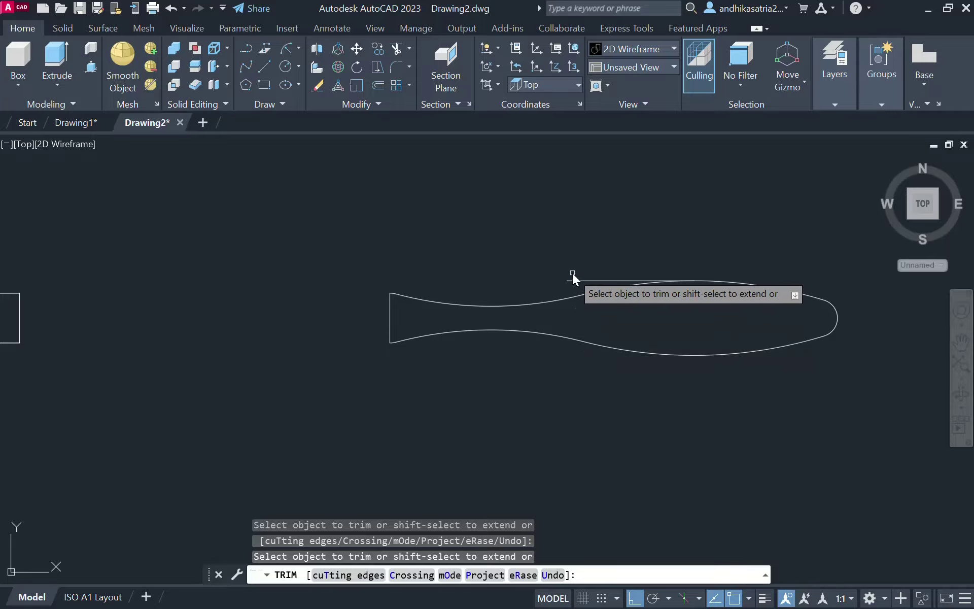
click(581, 280)
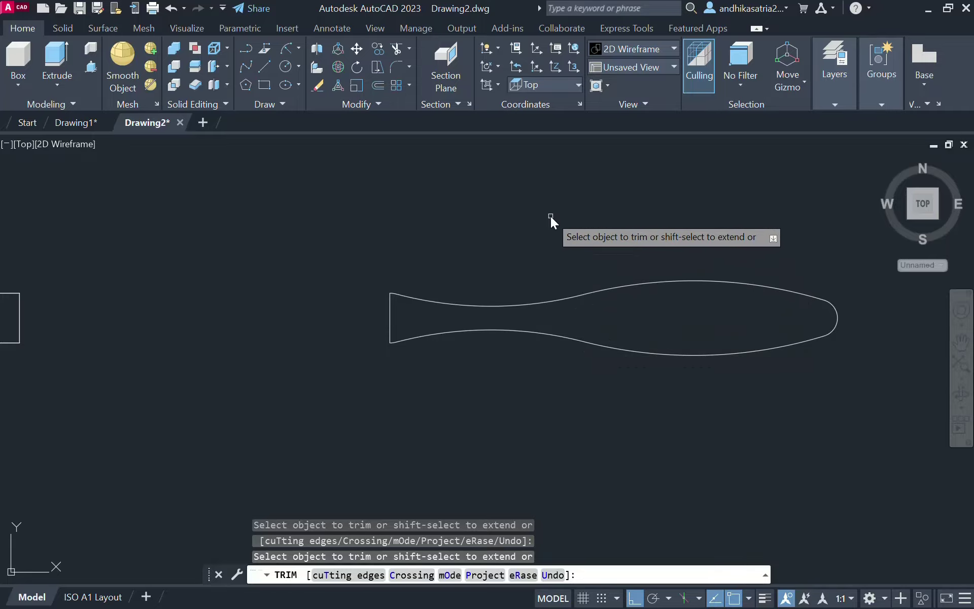
key(Return)
Join all segments of the handle outline into one closed polyline
scroll(549, 221, down, 2)
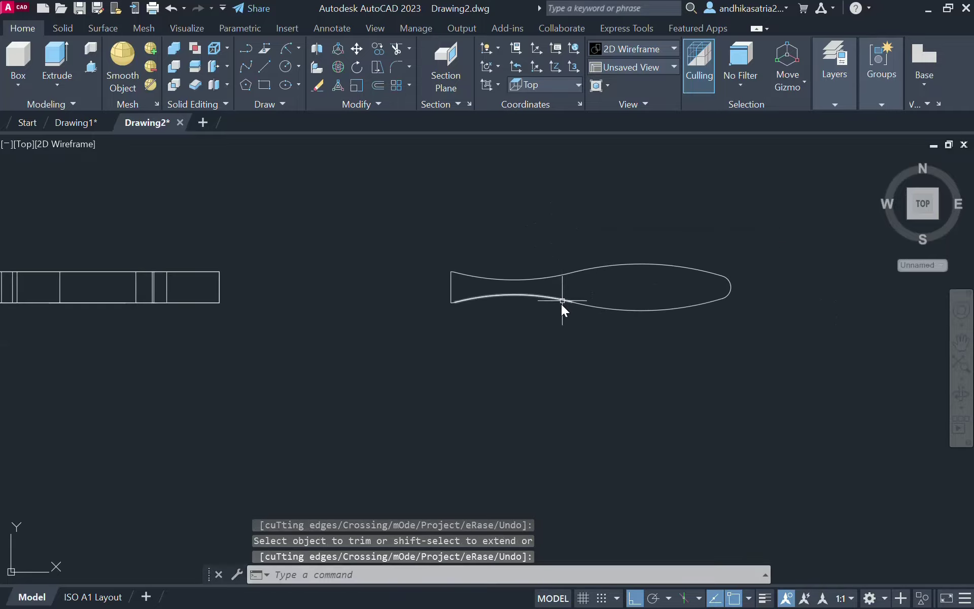
middle_drag(561, 303, 495, 340)
click(336, 203)
click(899, 364)
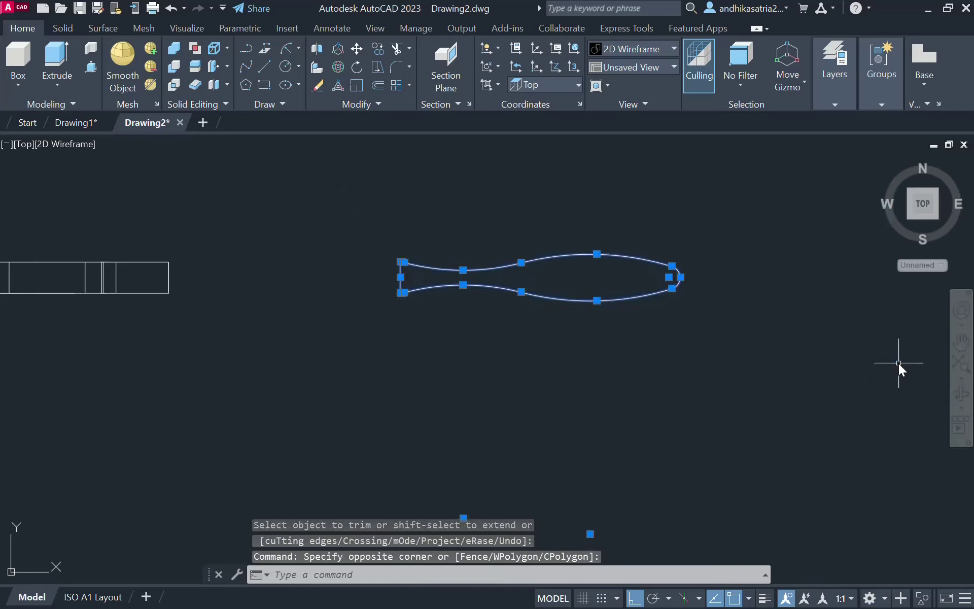
text(join)
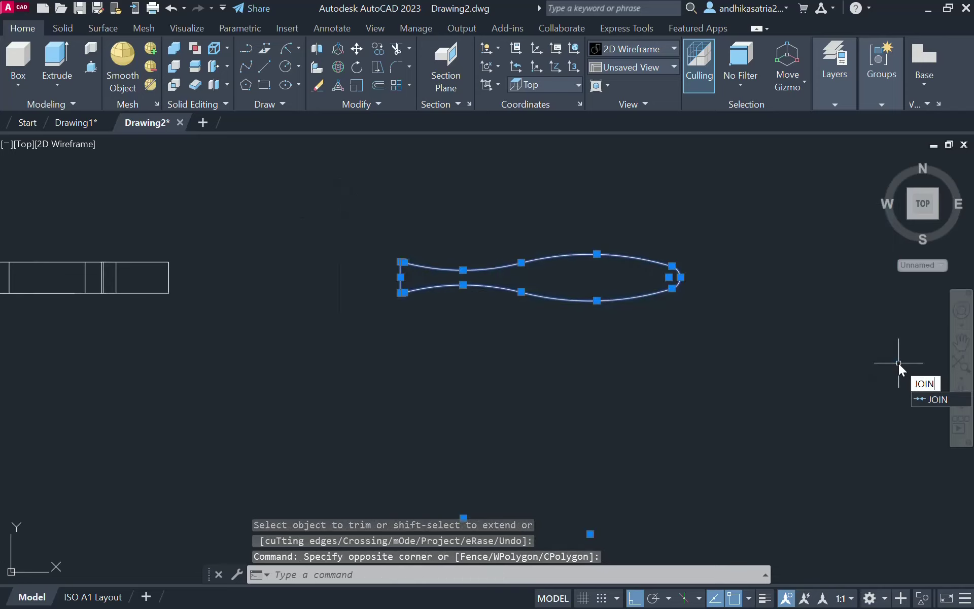
key(Return)
Set the SW Isometric view and check the handle's thickness in the Part 2 drawing of the reference PDF
scroll(538, 329, down, 2)
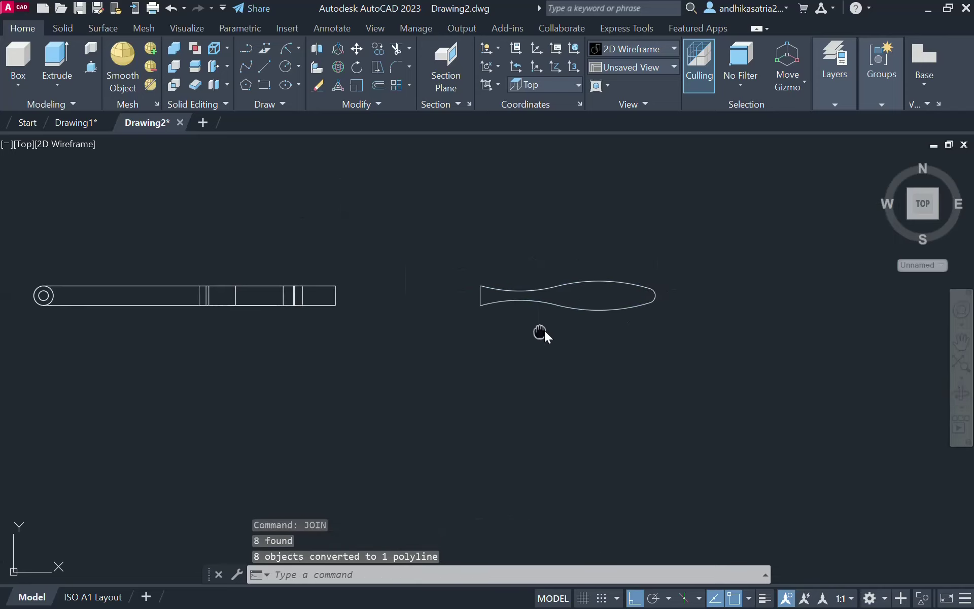
middle_drag(543, 330, 567, 327)
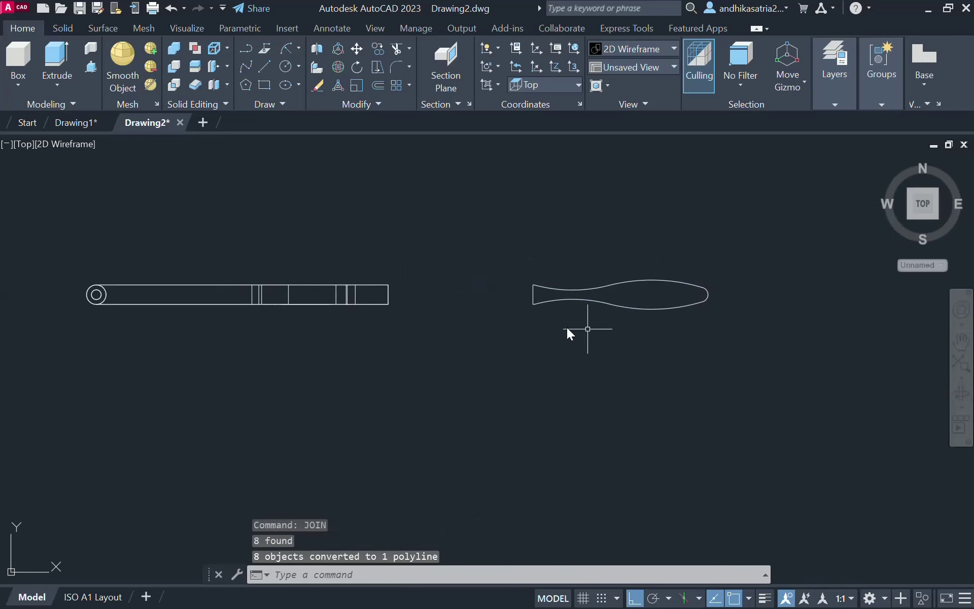
click(26, 144)
click(73, 287)
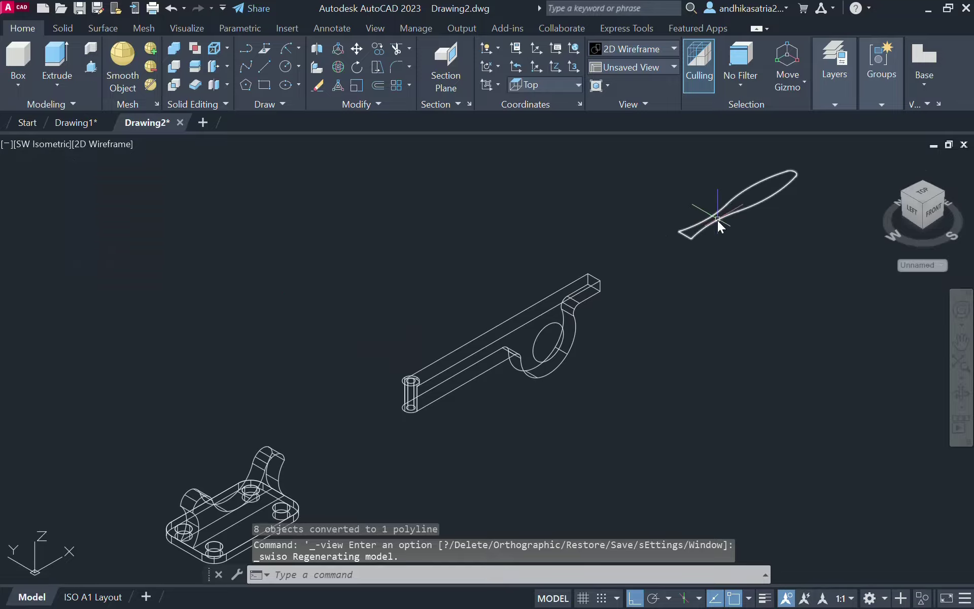
key(alt+Tab)
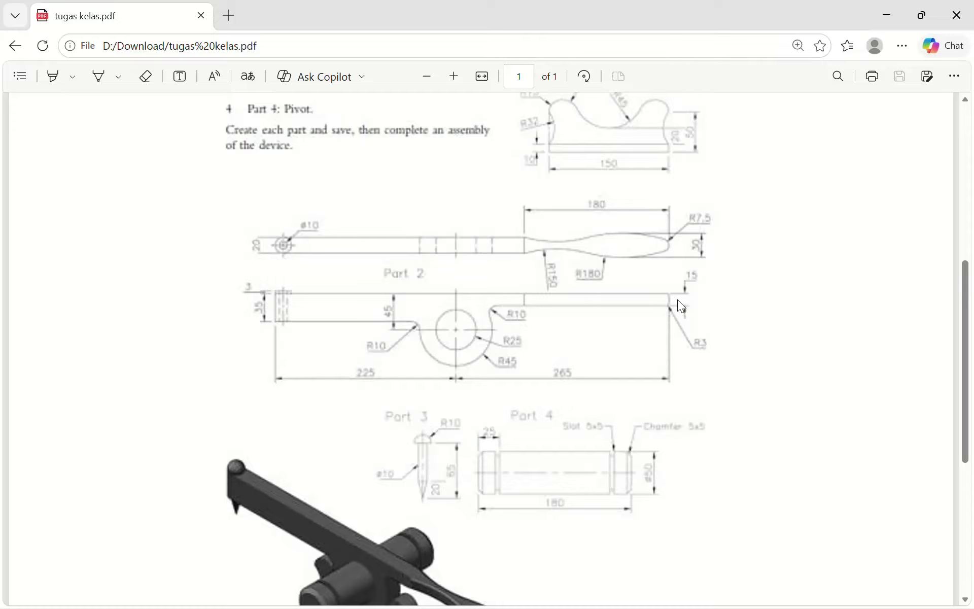
key(alt+Tab)
key(alt+Tab)
key(Tab)
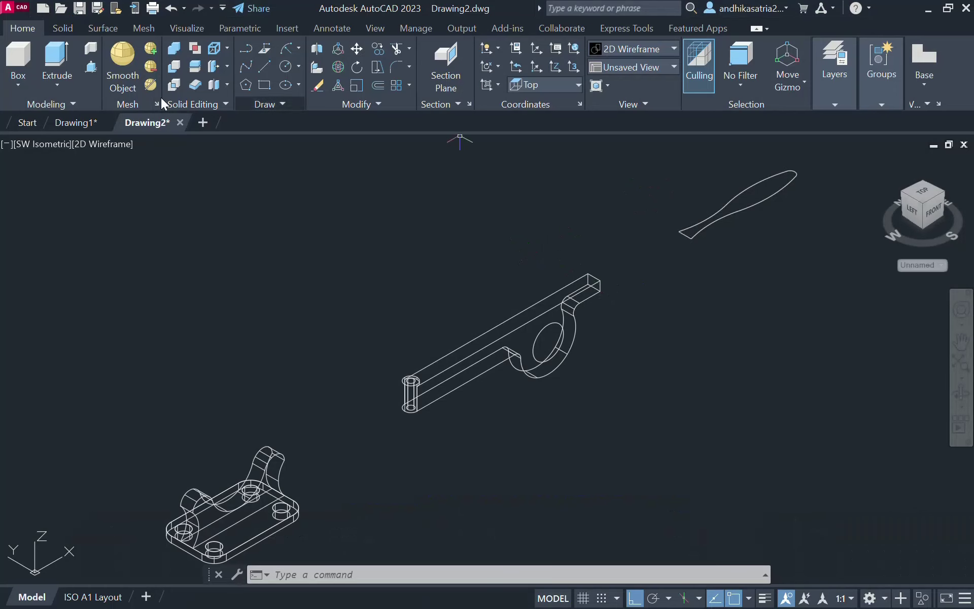
Extrude the closed handle profile to a height of 15 as a solid
click(57, 59)
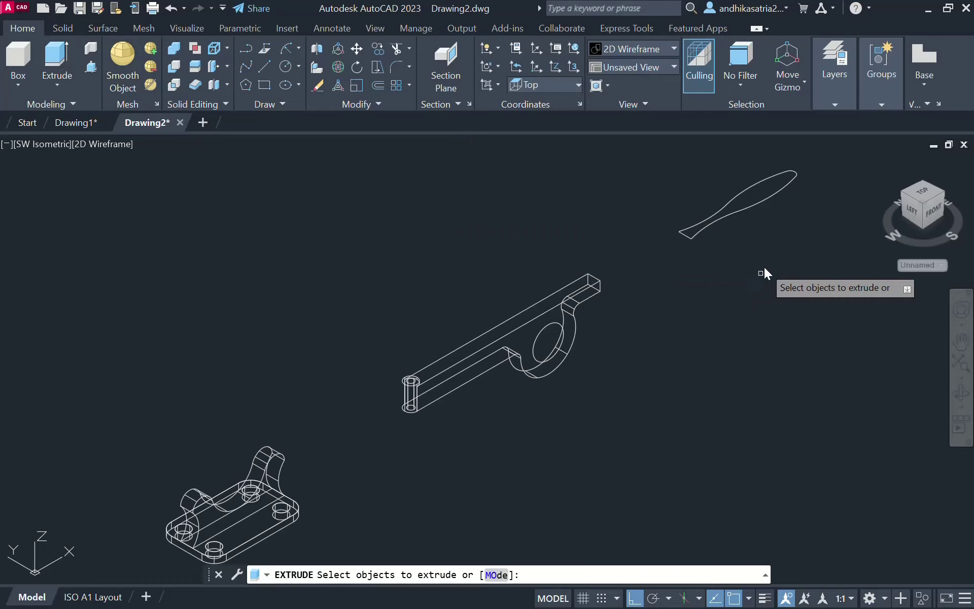
click(730, 211)
key(Return)
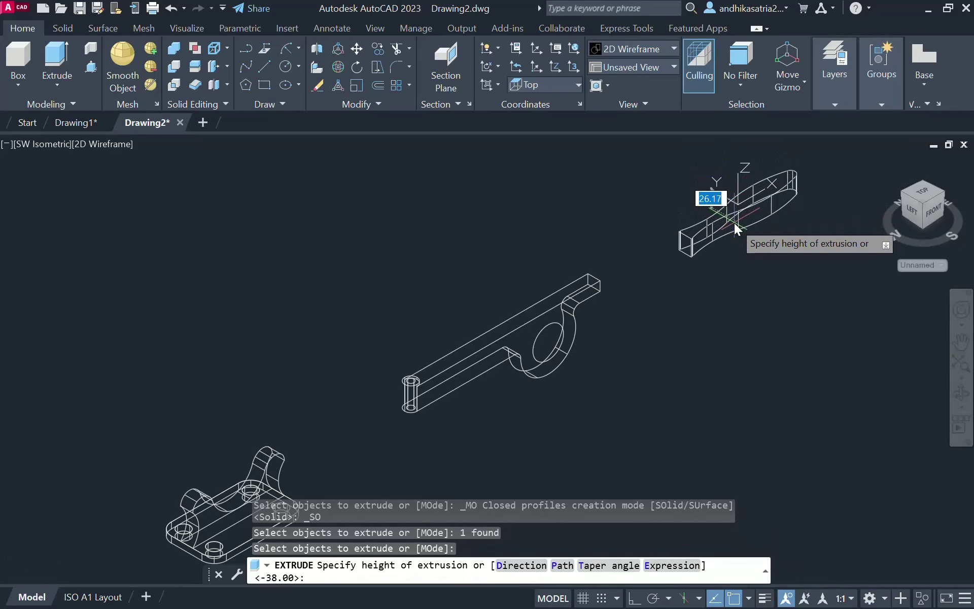
text(15)
key(Return)
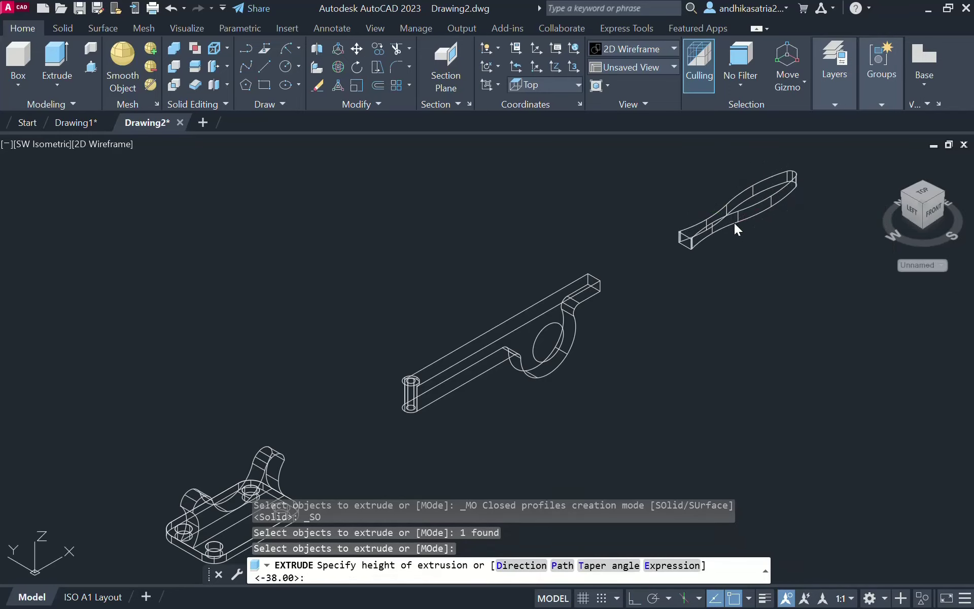
Move the handle solid from its end face's top-edge midpoint to the matching midpoint on the lever bar's free end
scroll(692, 248, up, 2)
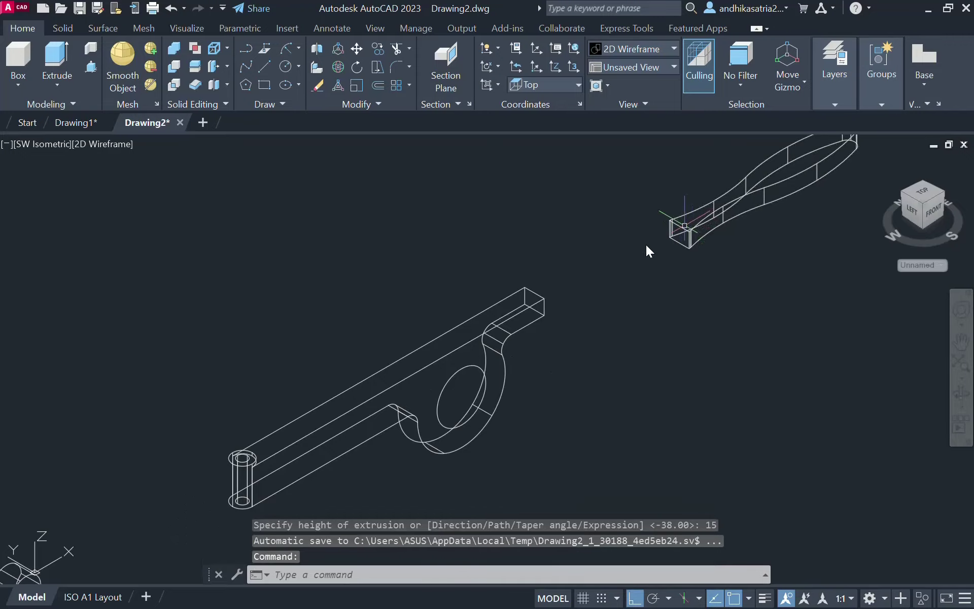
click(683, 224)
text(M)
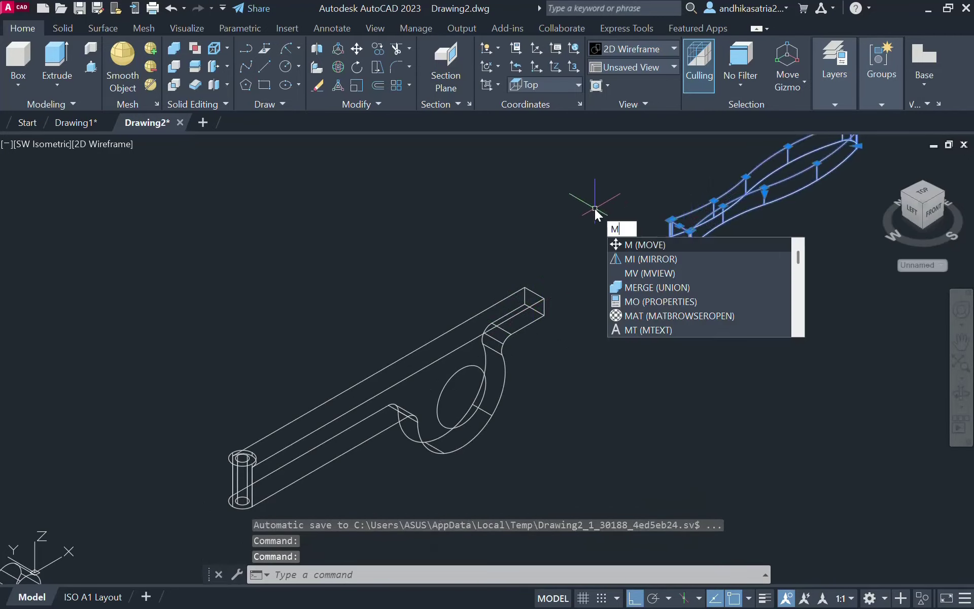
key(Return)
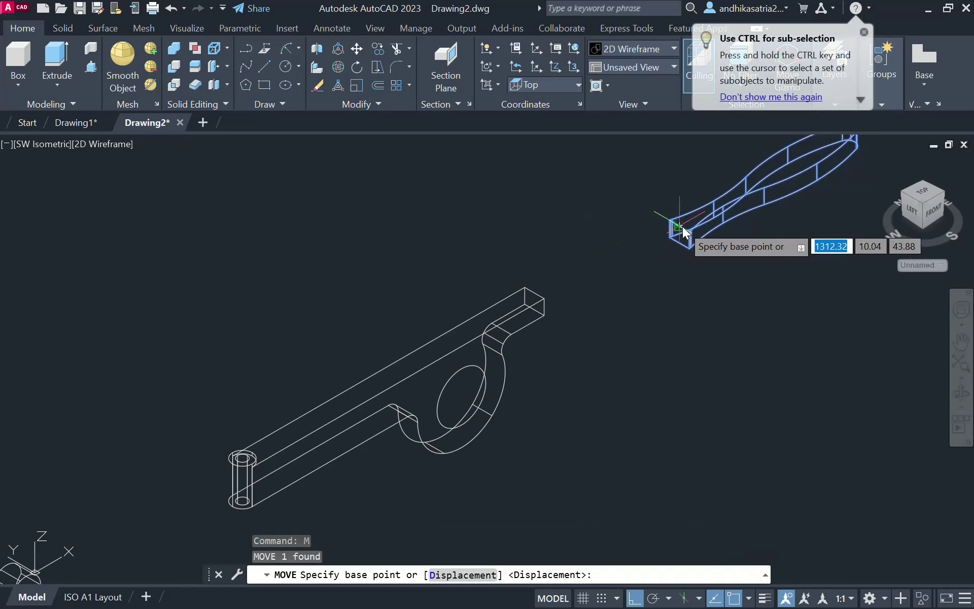
click(680, 225)
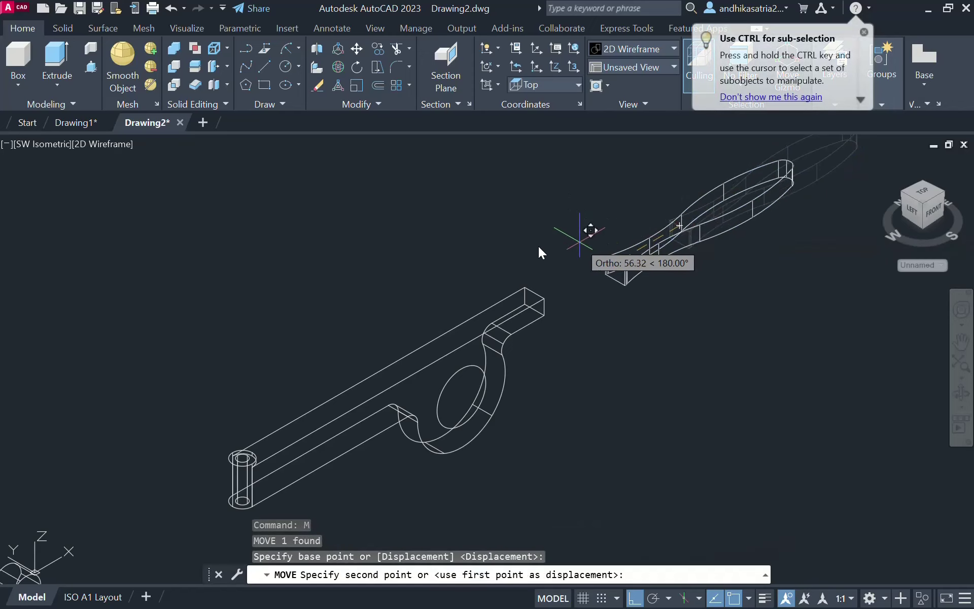
click(532, 298)
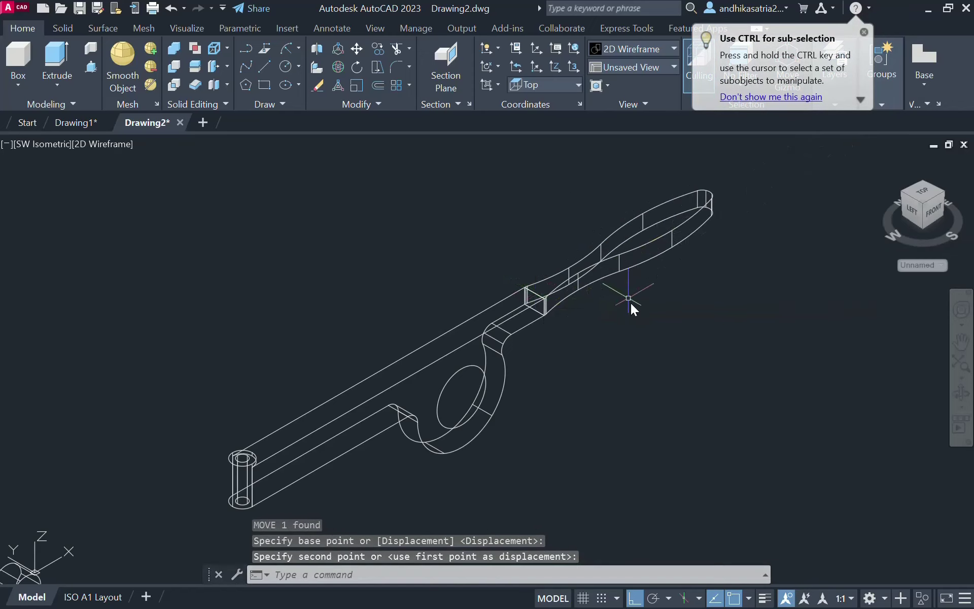
Set the Top view and bring the base and the assembled lever into view
scroll(640, 325, down, 3)
middle_drag(653, 346, 598, 329)
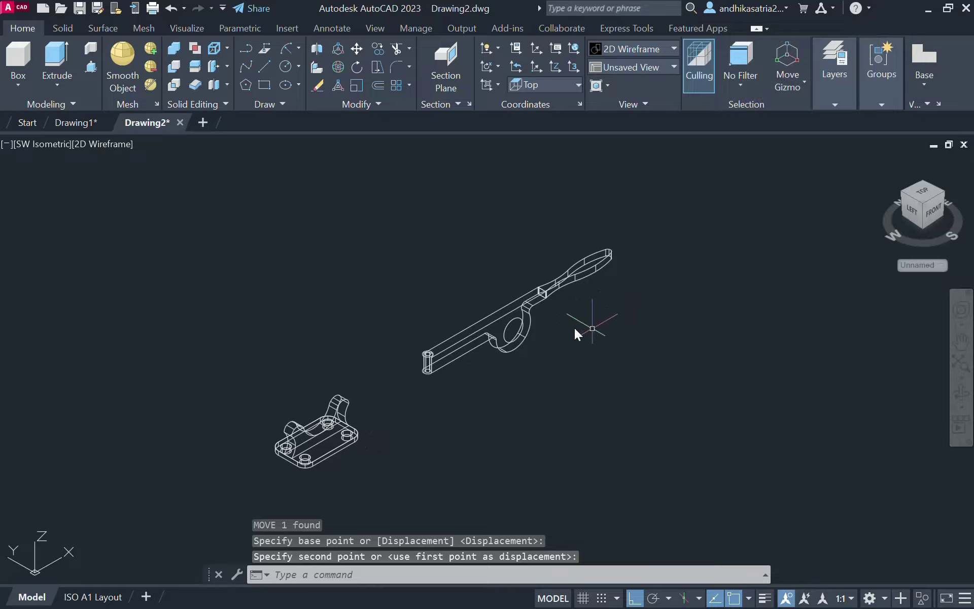
click(24, 142)
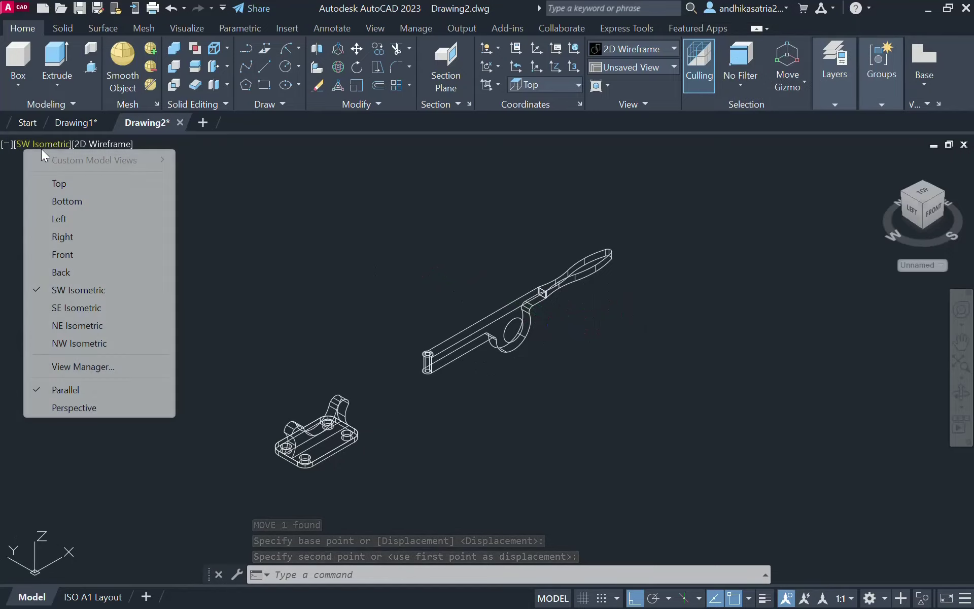
click(68, 185)
scroll(691, 372, down, 2)
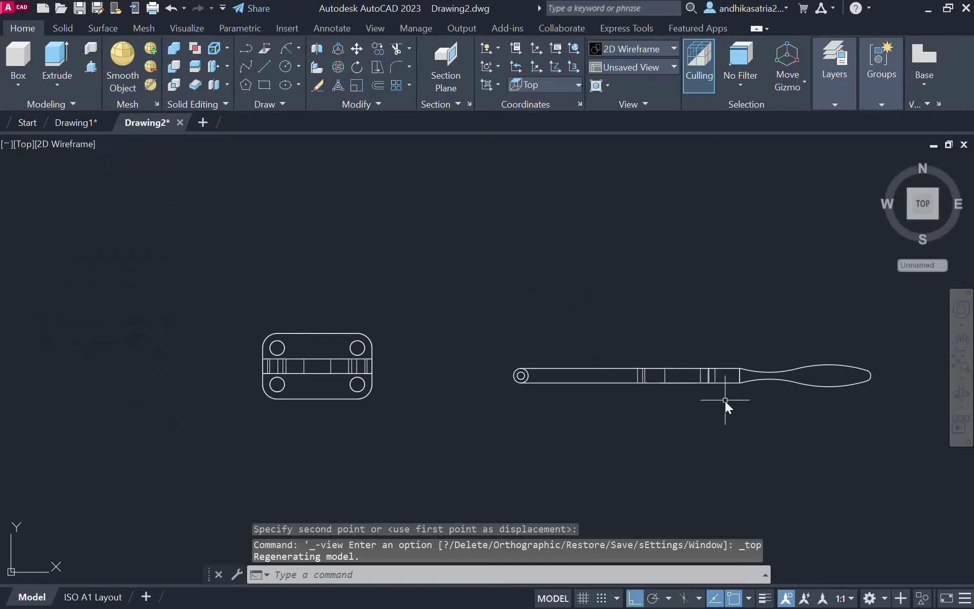
middle_drag(725, 401, 482, 392)
click(24, 144)
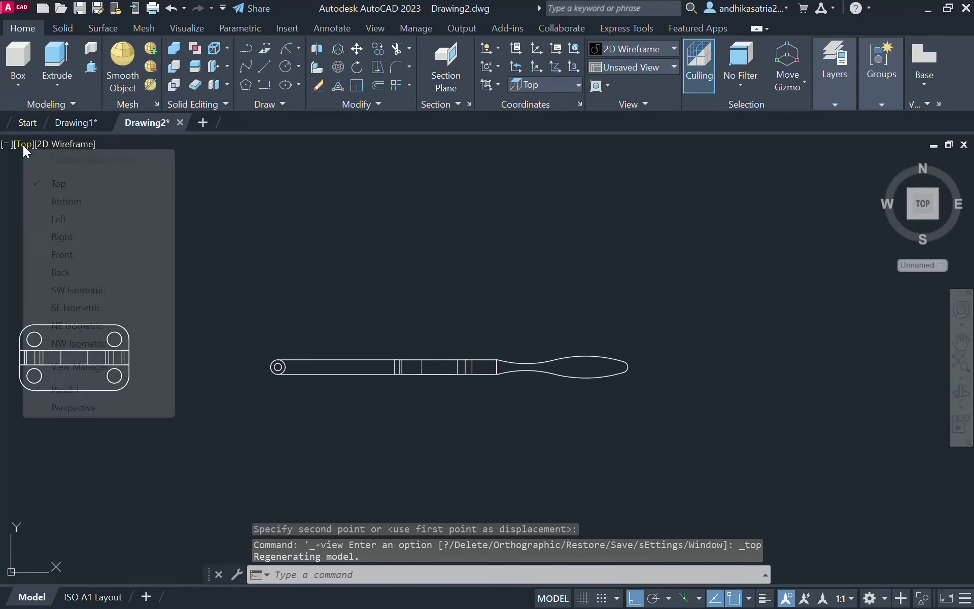
click(380, 215)
Switch to the reference PDF and examine the Part 3 and Part 4 drawings
key(alt+Tab)
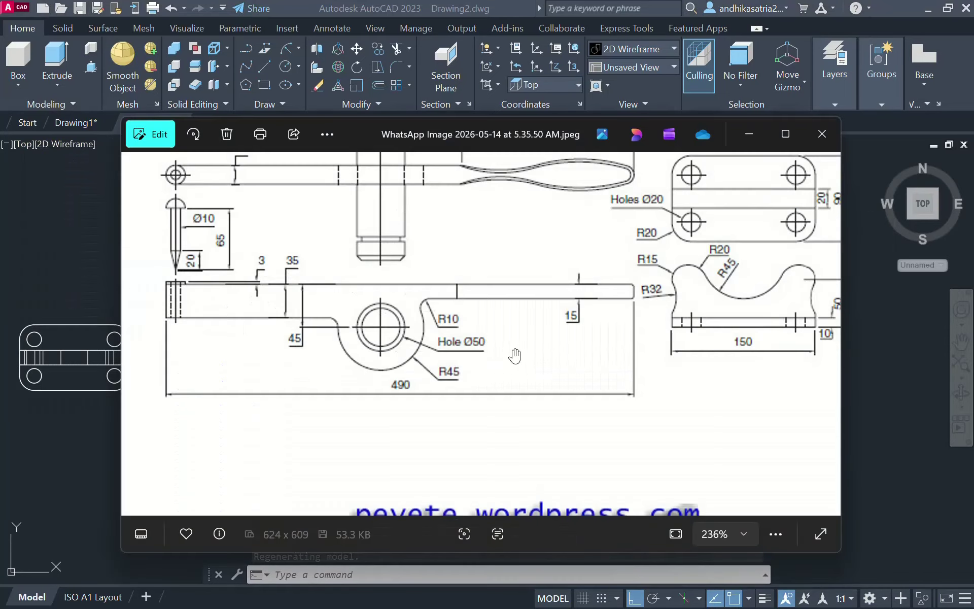
key(alt+Tab)
click(522, 346)
key(alt+Tab)
key(alt+Tab)
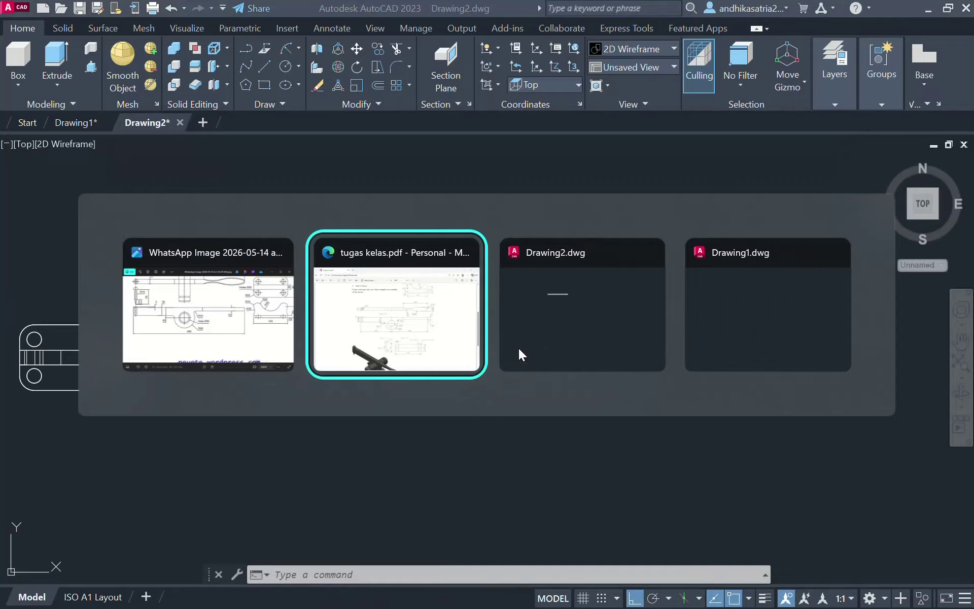
scroll(426, 375, down, 2)
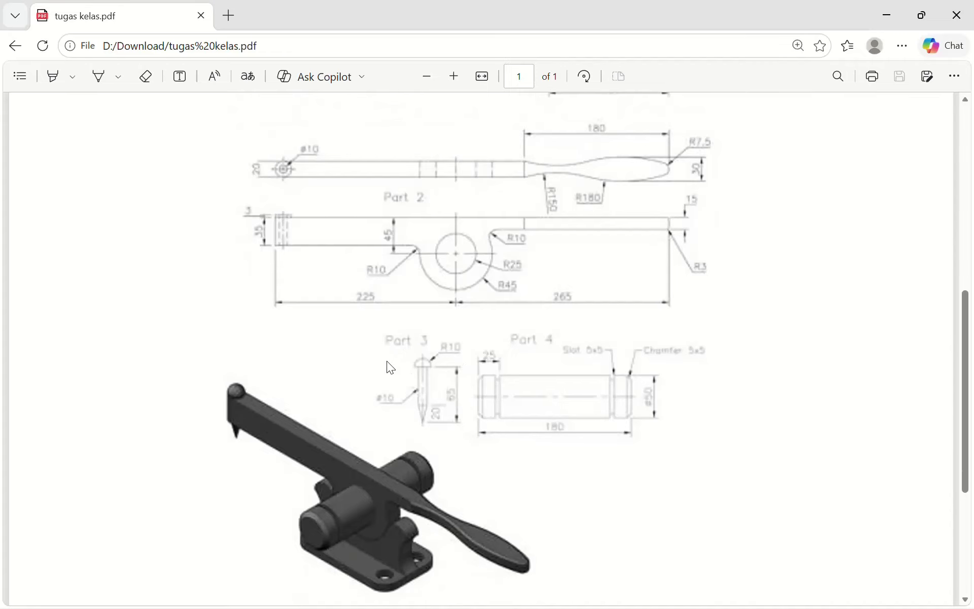
Examine the Part 3 pin's head radius, shank diameter, overall length and tip length in the reference drawing
scroll(407, 379, up, 3)
scroll(410, 386, down, 6)
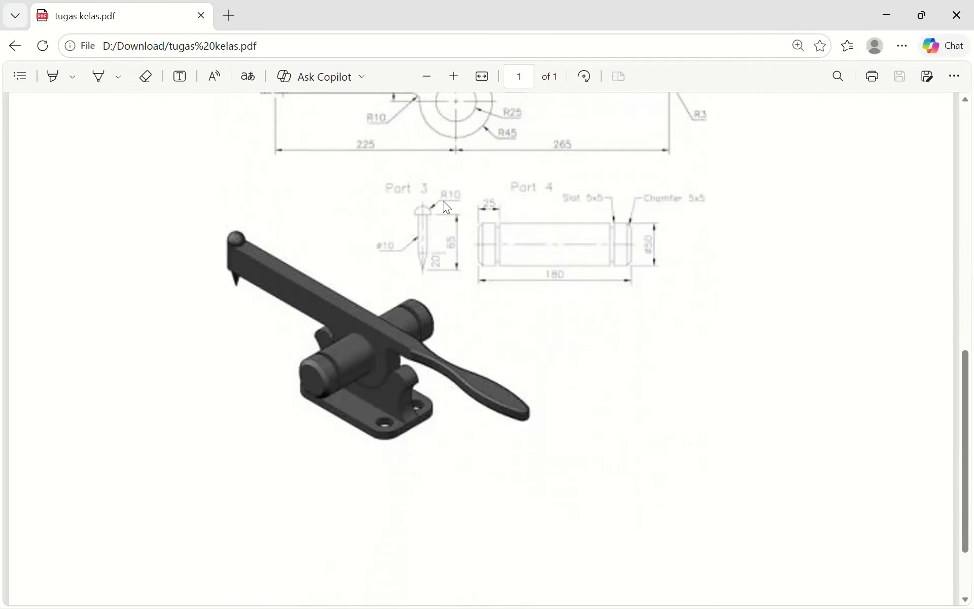
ctrl+scroll(440, 211, up, 1)
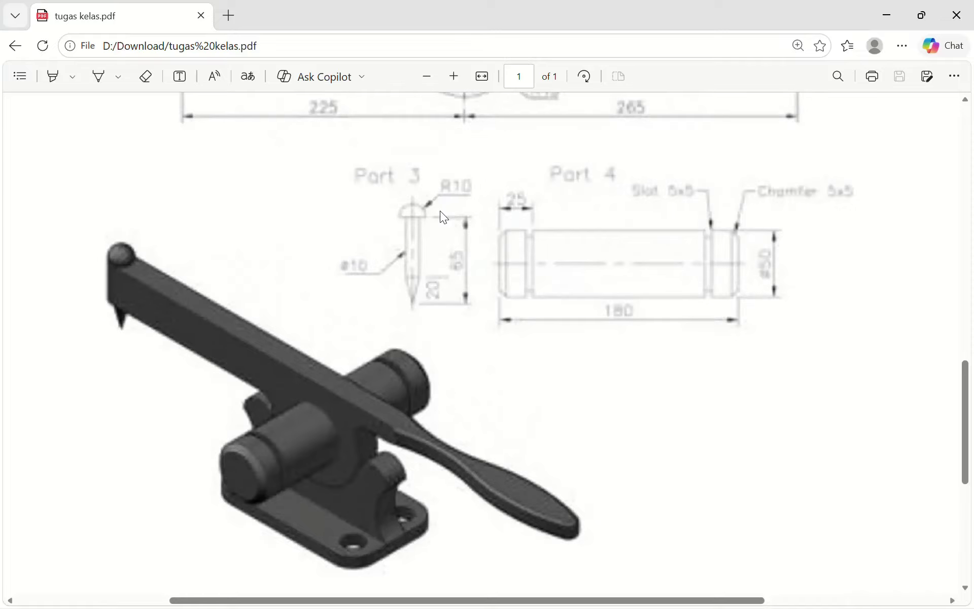
ctrl+scroll(441, 212, down, 1)
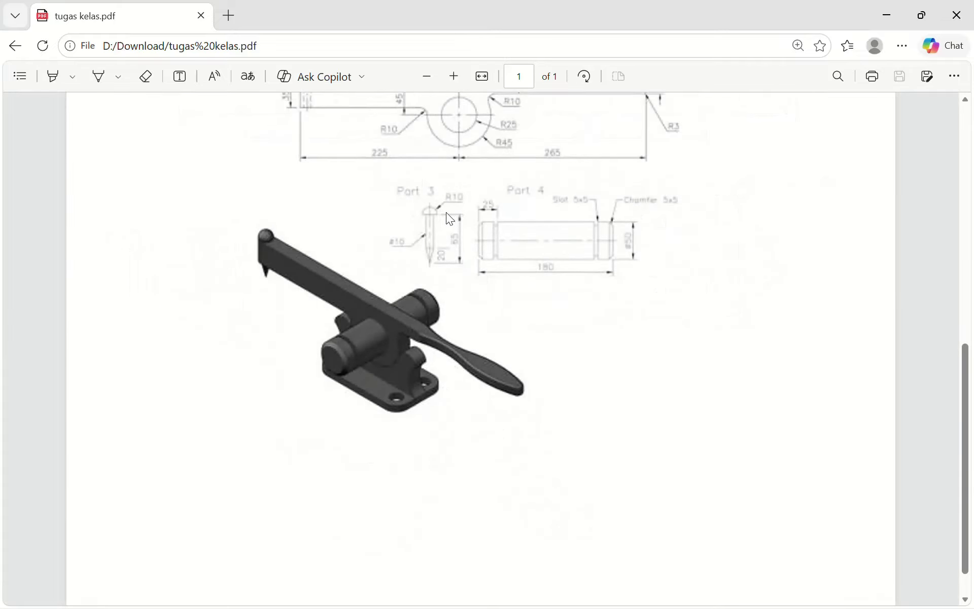
ctrl+scroll(445, 212, up, 1)
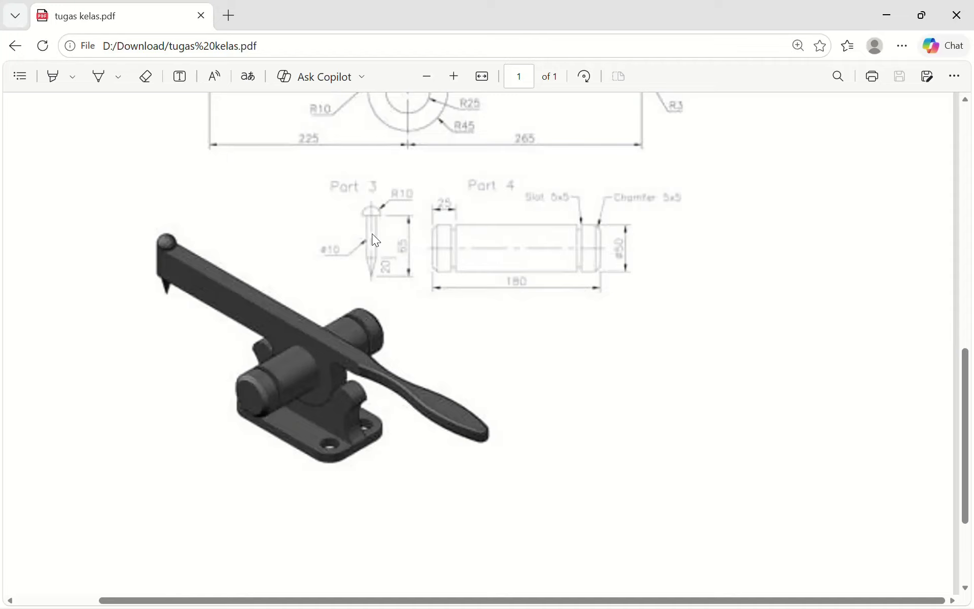
Switch back to AutoCAD, set the Front view and bring an empty area beside the lever into view
key(alt+Tab)
key(alt+Tab)
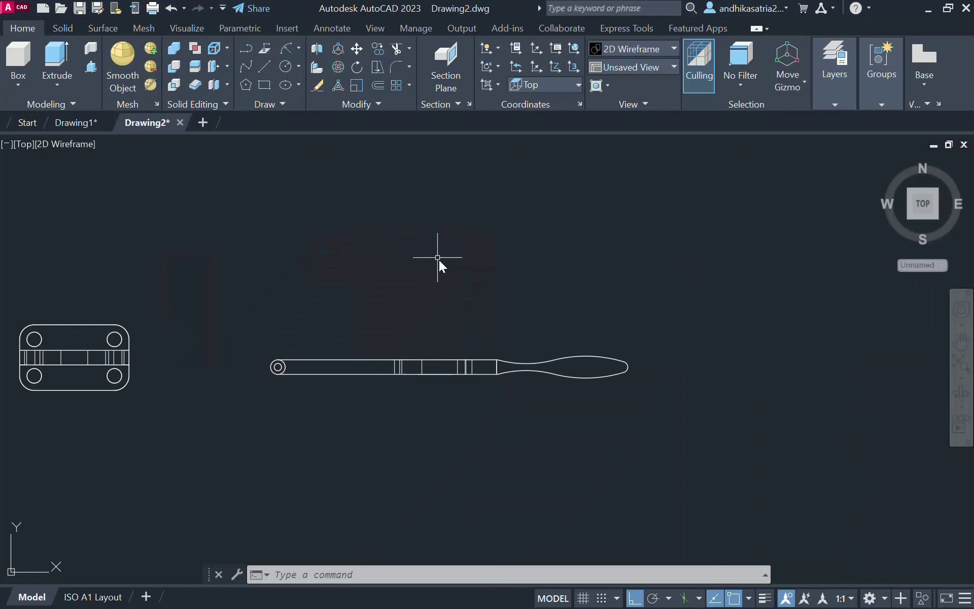
click(22, 144)
click(65, 253)
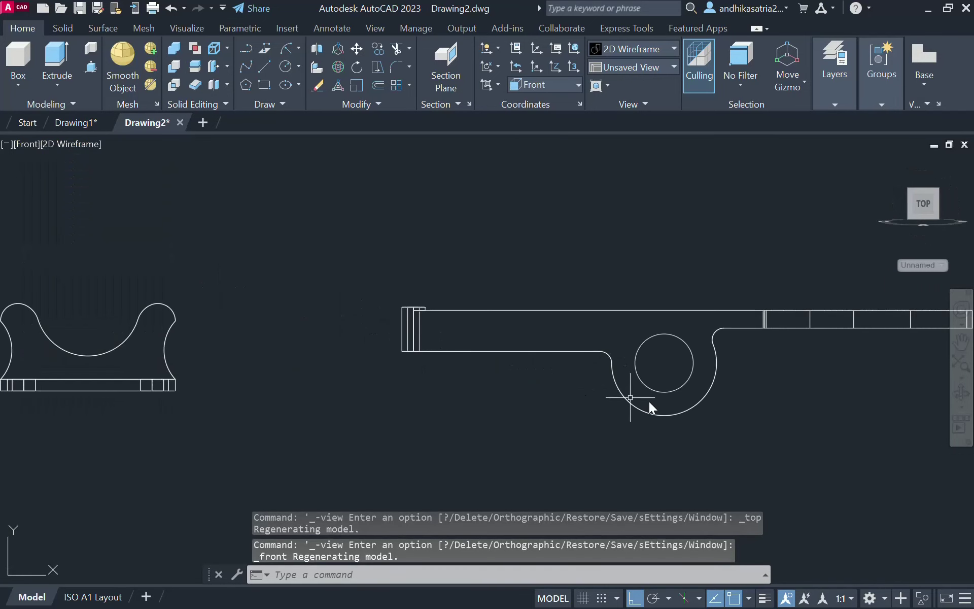
scroll(649, 401, down, 3)
middle_drag(723, 400, 237, 391)
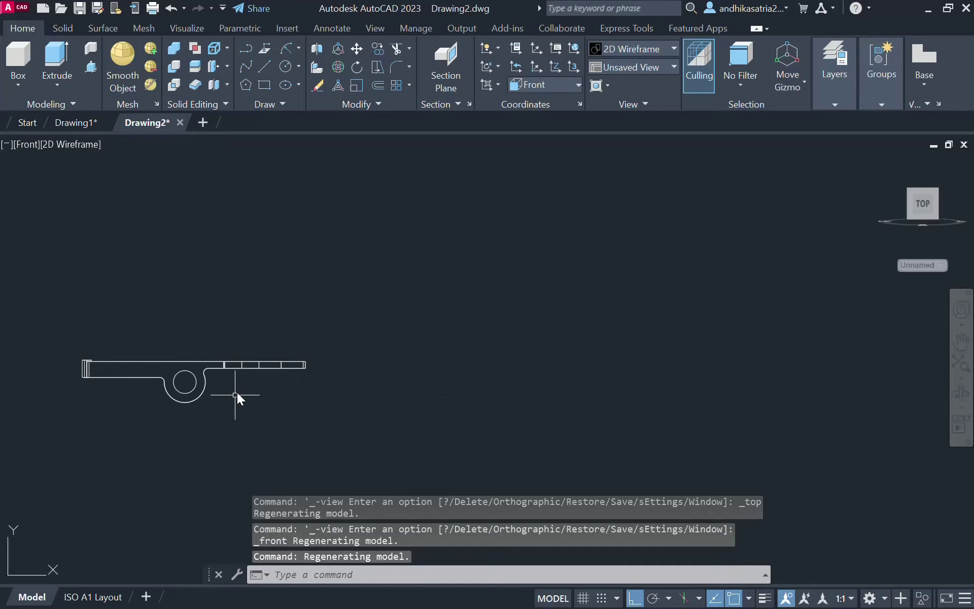
click(54, 69)
click(56, 82)
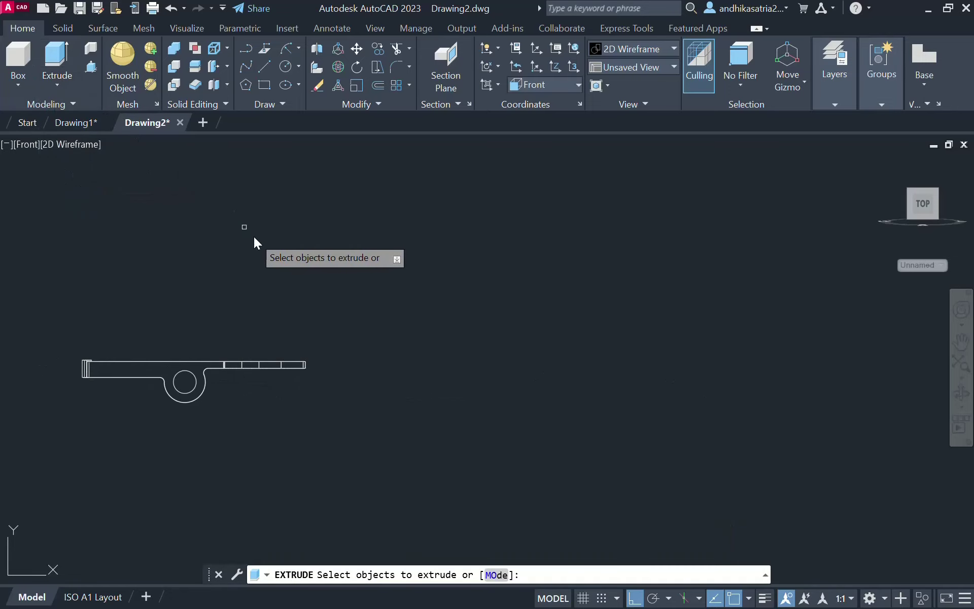
key(Escape)
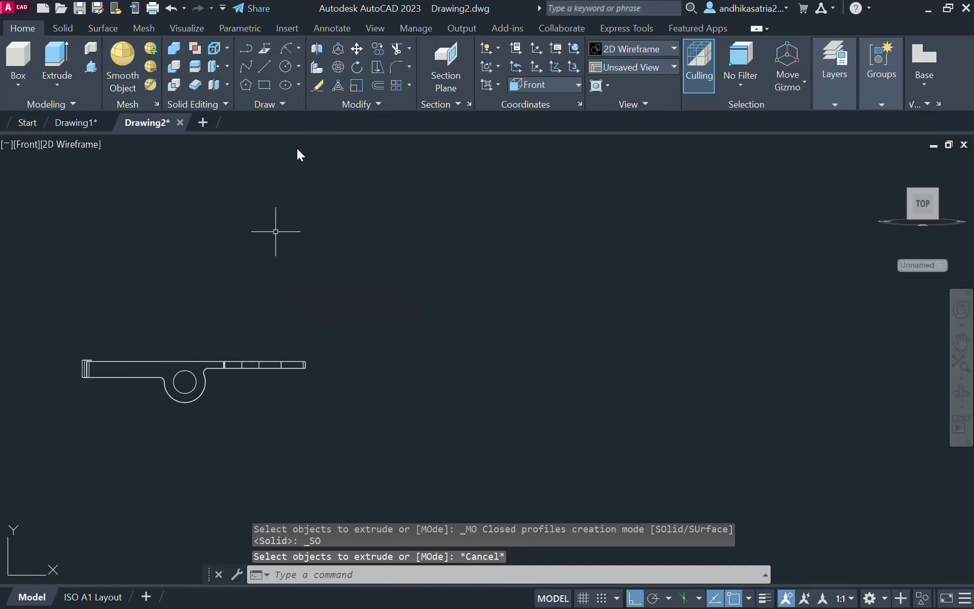
Draw a circle with a radius of 10 in the empty area beside the lever for the pin head
click(299, 66)
click(332, 99)
click(512, 261)
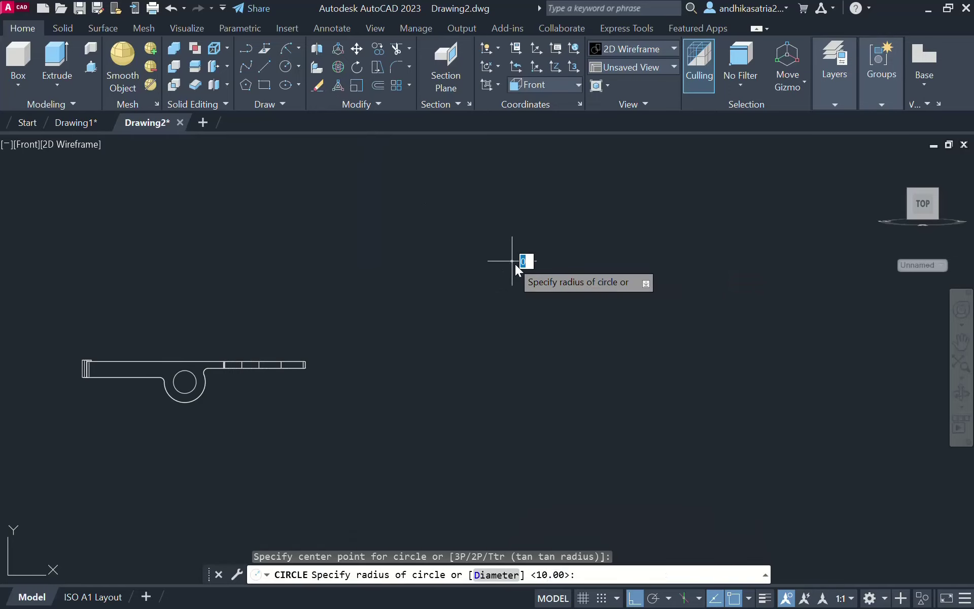
text(10)
key(Return)
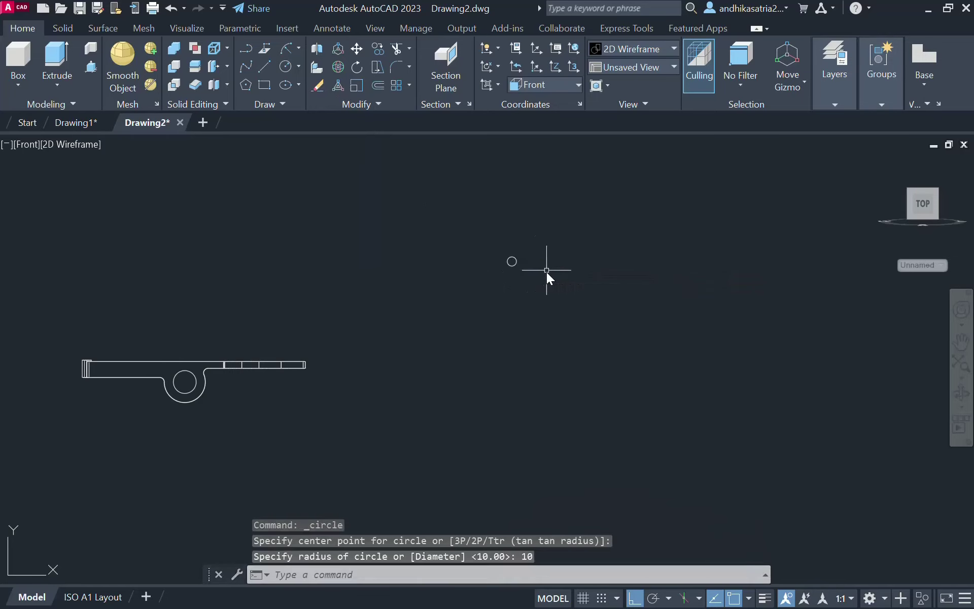
scroll(528, 264, up, 5)
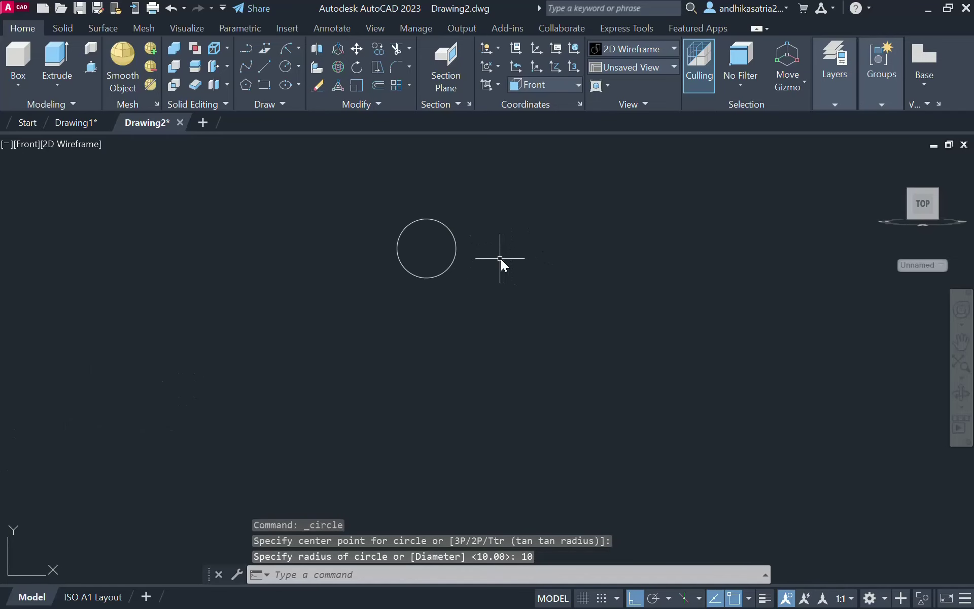
middle_drag(500, 259, 549, 262)
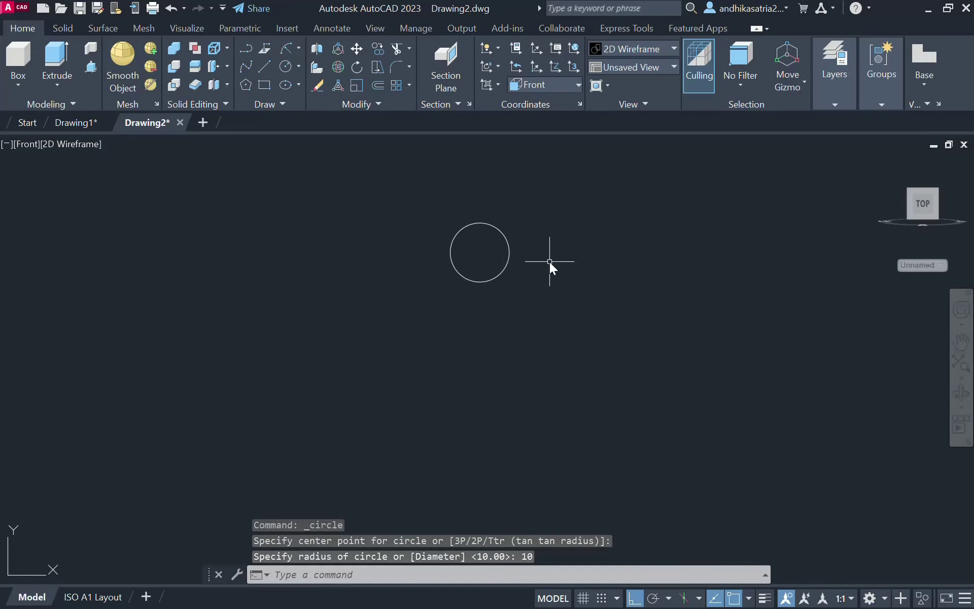
Draw connected lines from the circle's top quadrant to its center and on to its right quadrant
click(264, 67)
click(480, 223)
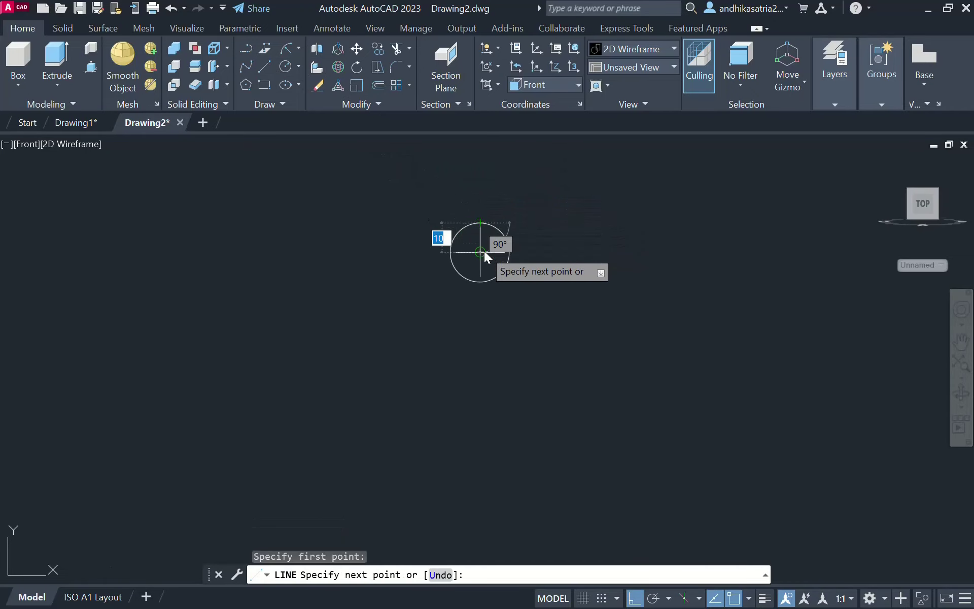
click(481, 253)
click(508, 253)
key(Escape)
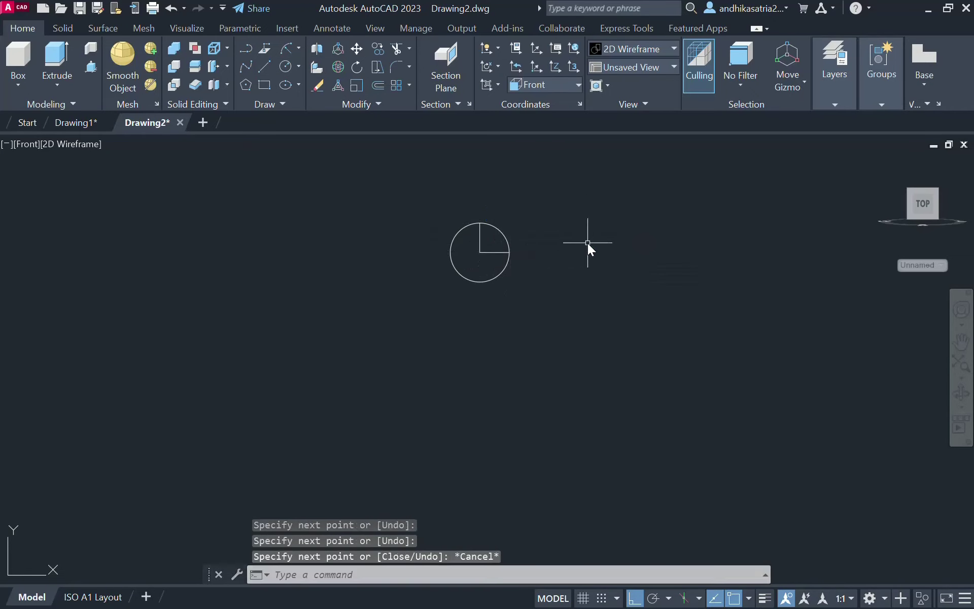
Trim the circle down to the quarter arc between the two radius lines
text(tr)
key(Return)
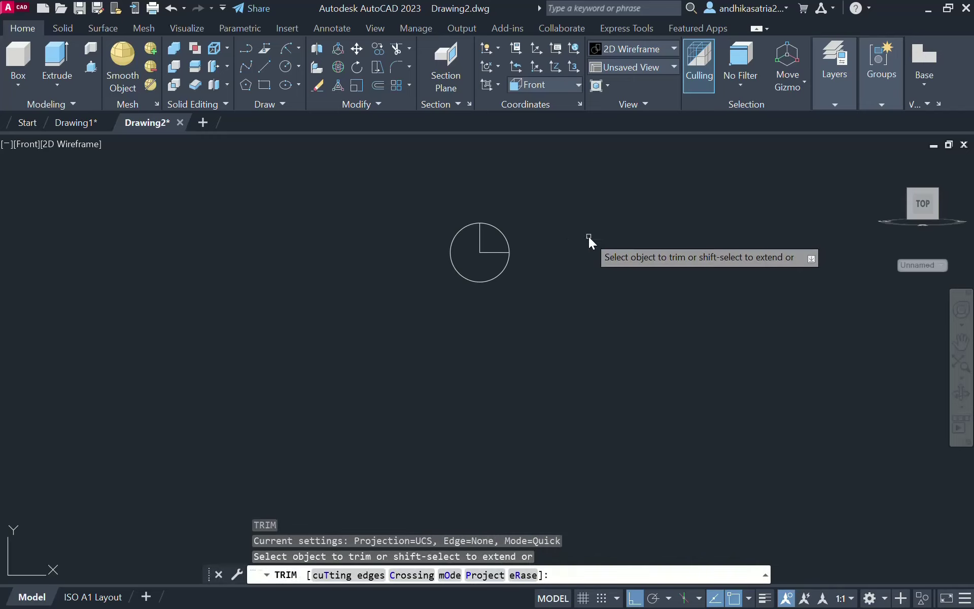
drag(528, 278, 463, 272)
key(Escape)
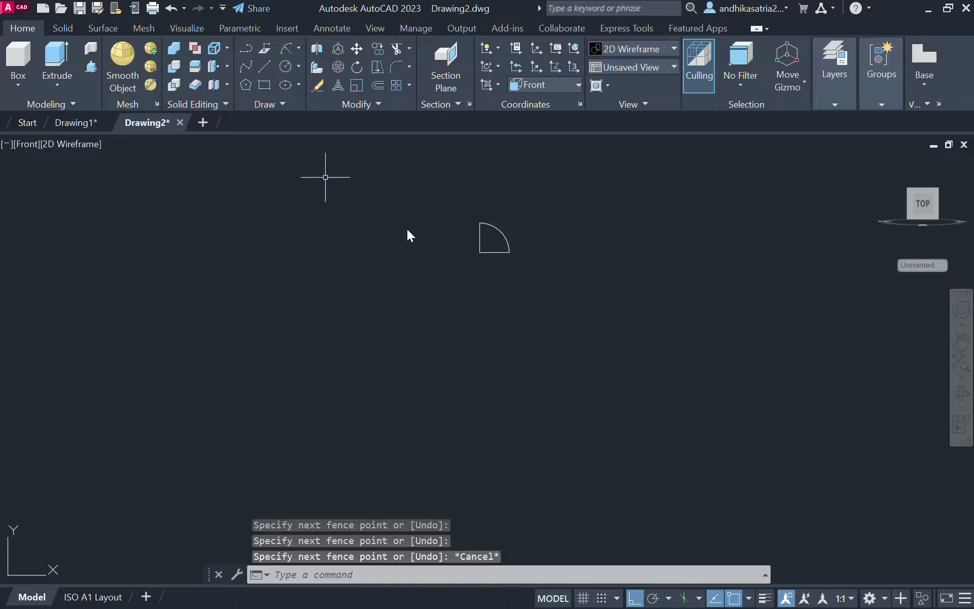
Check the Part 3 length in the reference PDF, then in AutoCAD draw a 65-long vertical line down from the arc's center
key(alt+Tab)
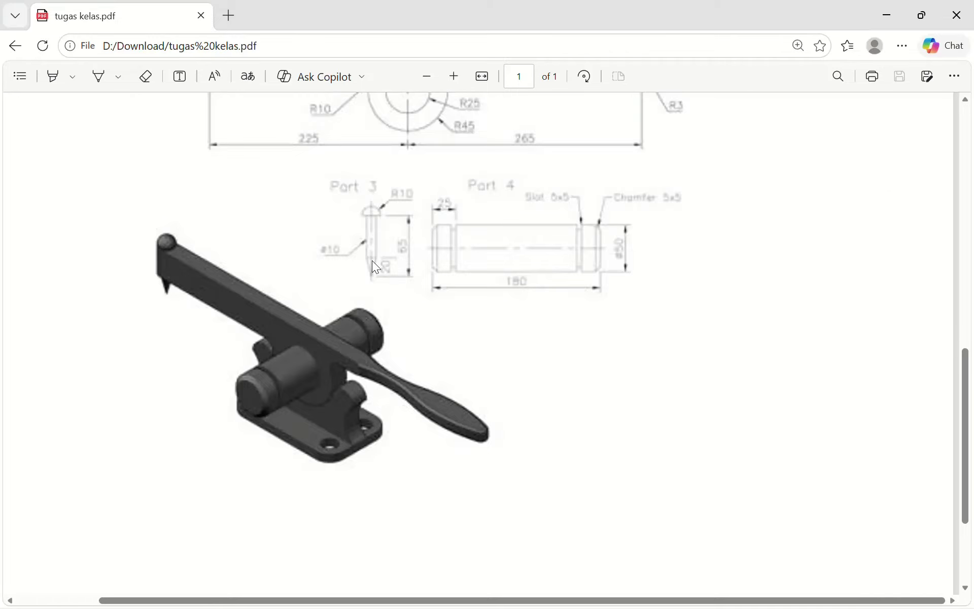
key(alt+Tab)
key(alt+Tab)
key(alt+Tab)
key(Tab)
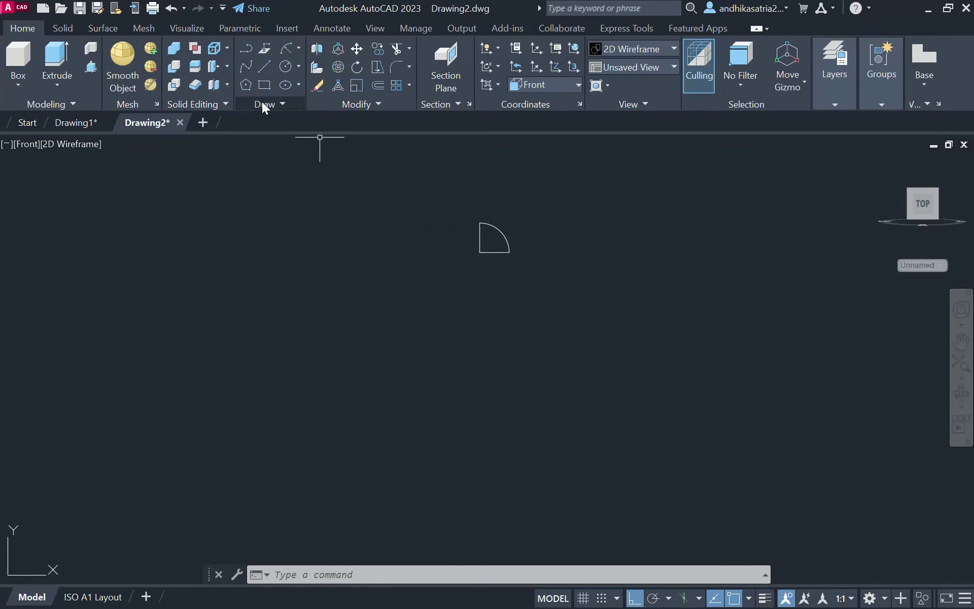
click(264, 67)
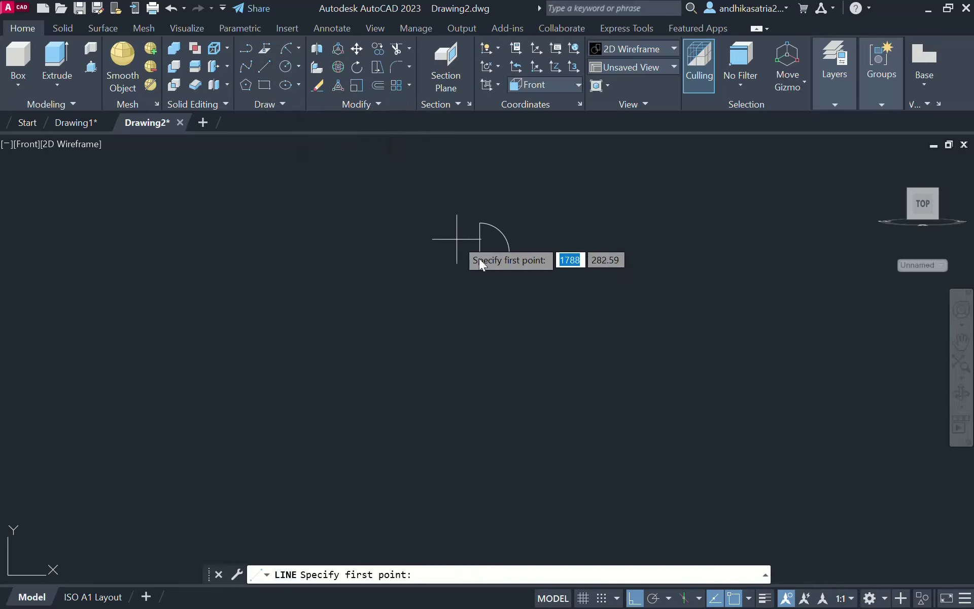
click(480, 252)
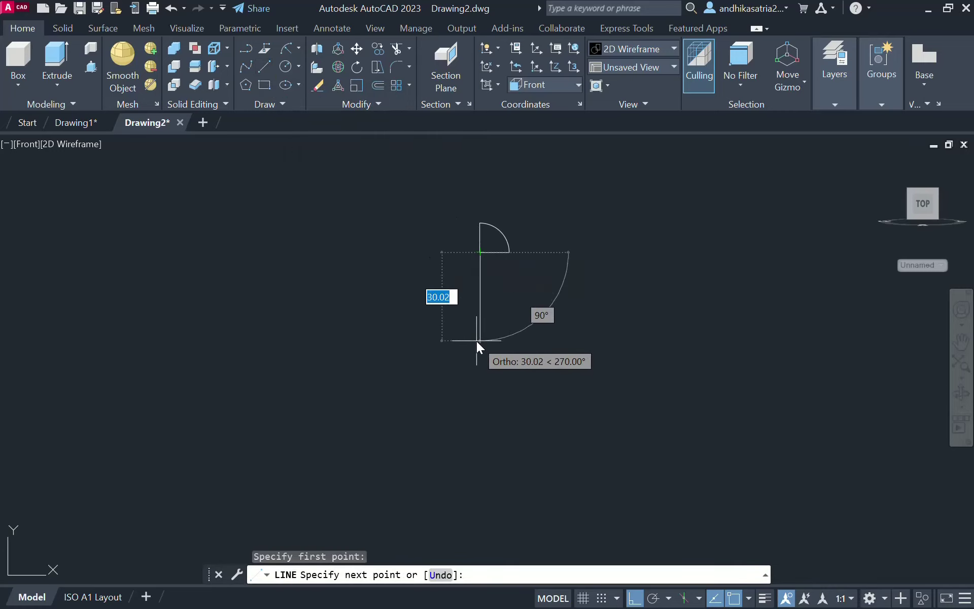
text(65)
key(Return)
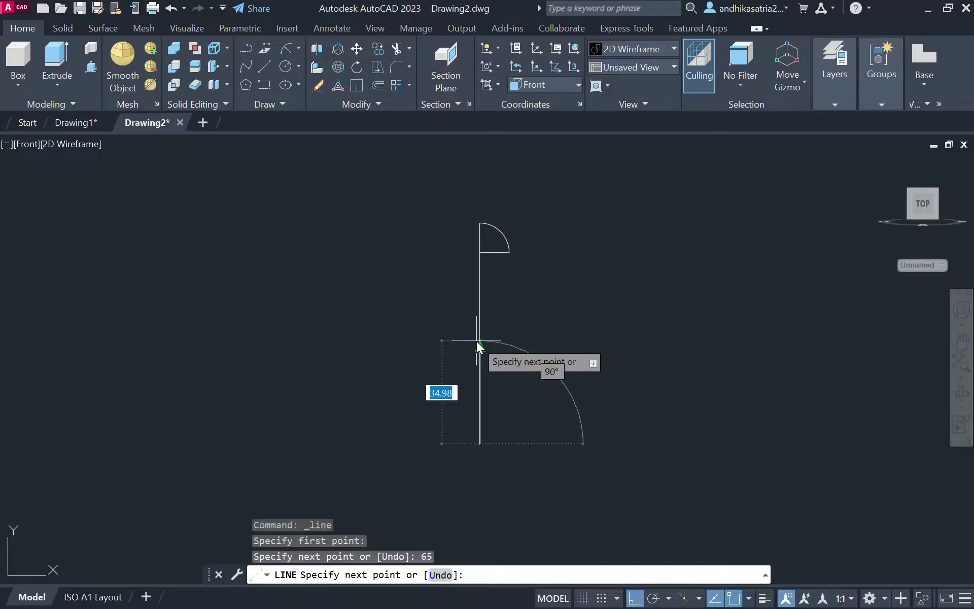
key(Escape)
Start the shank outline in AutoCAD with a line from the arc's center to the midpoint of the head's bottom edge
key(alt+Tab)
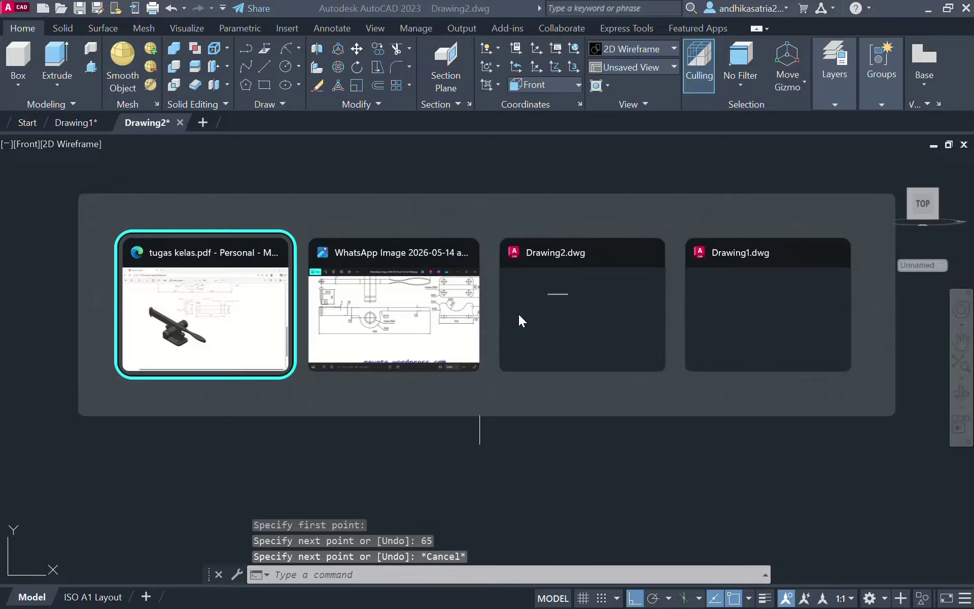
key(alt+Tab)
key(Tab)
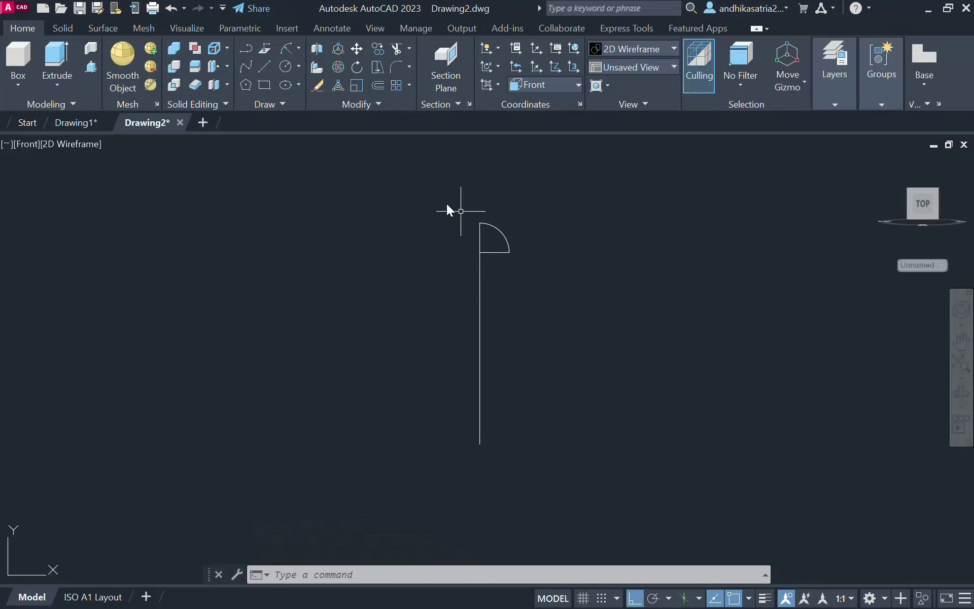
click(266, 66)
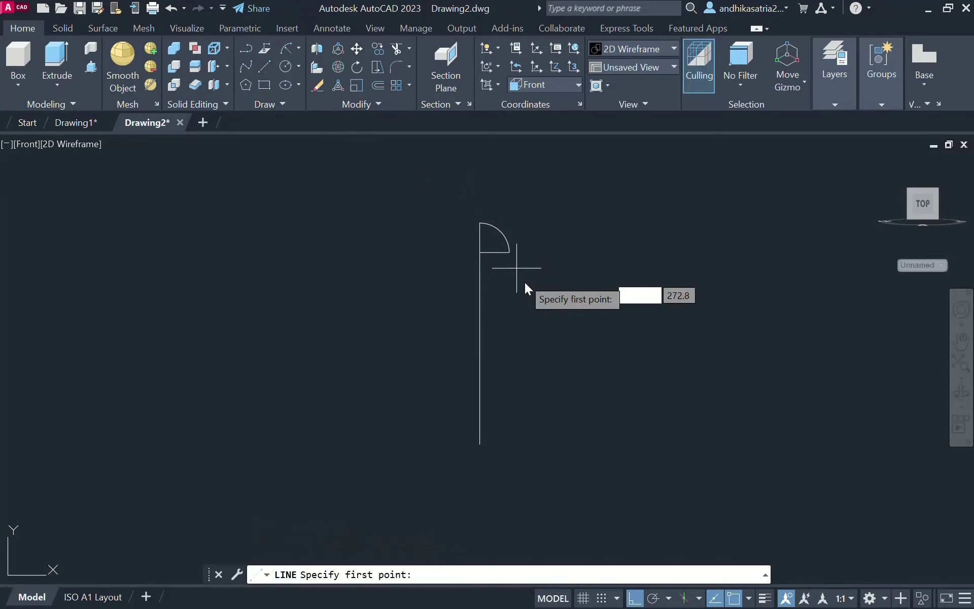
click(482, 251)
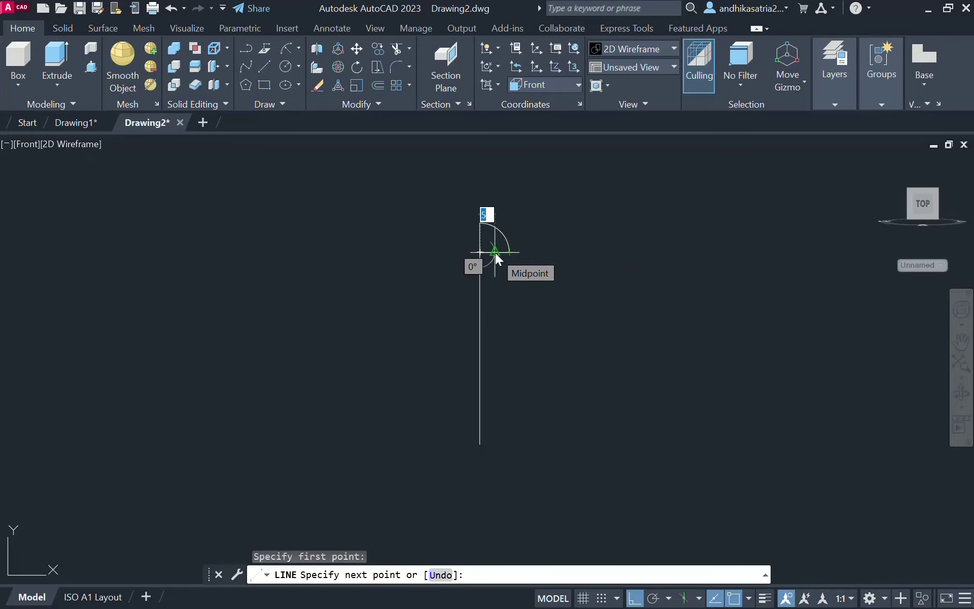
click(495, 252)
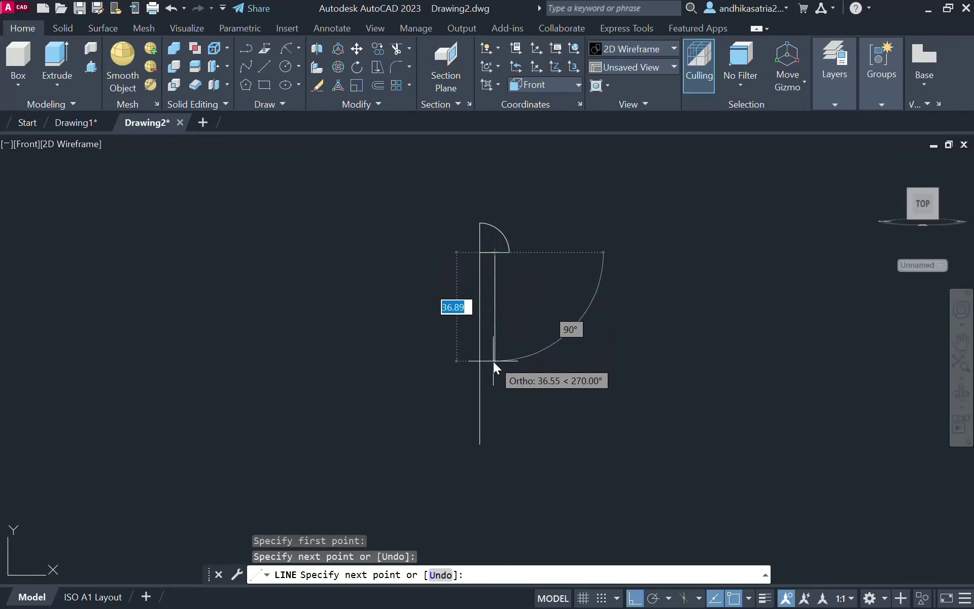
Check the tip length in the reference PDF, and continue the outline 45 straight down and diagonally to the centerline's lower end
key(alt+Tab)
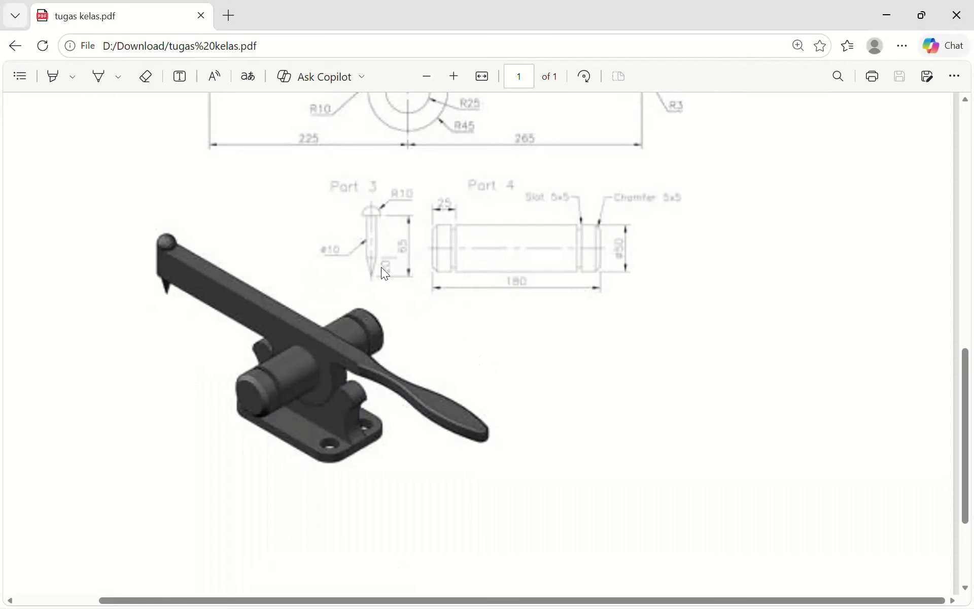
key(alt+Tab)
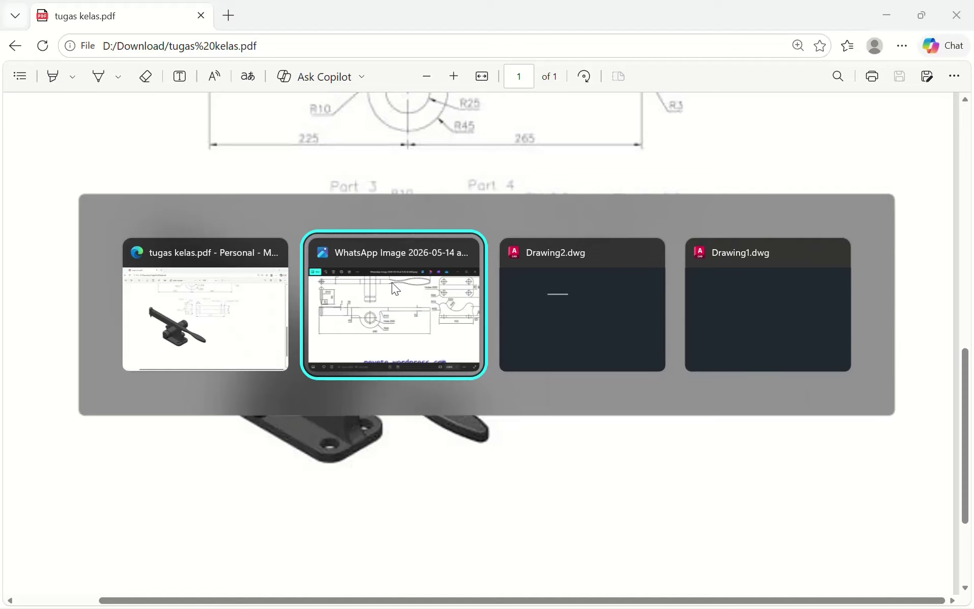
key(alt+Tab)
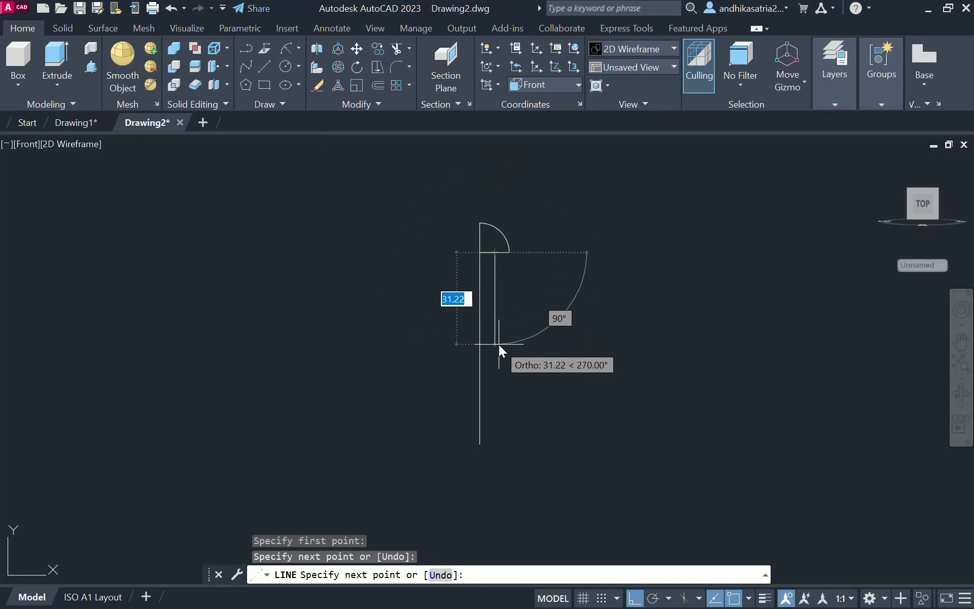
text(45)
key(Return)
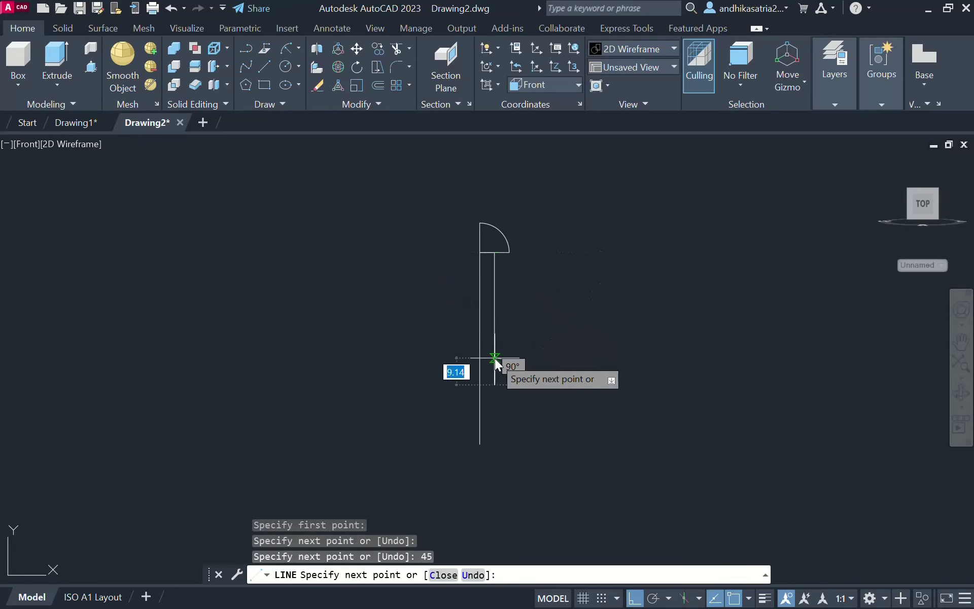
click(481, 445)
right_click(482, 446)
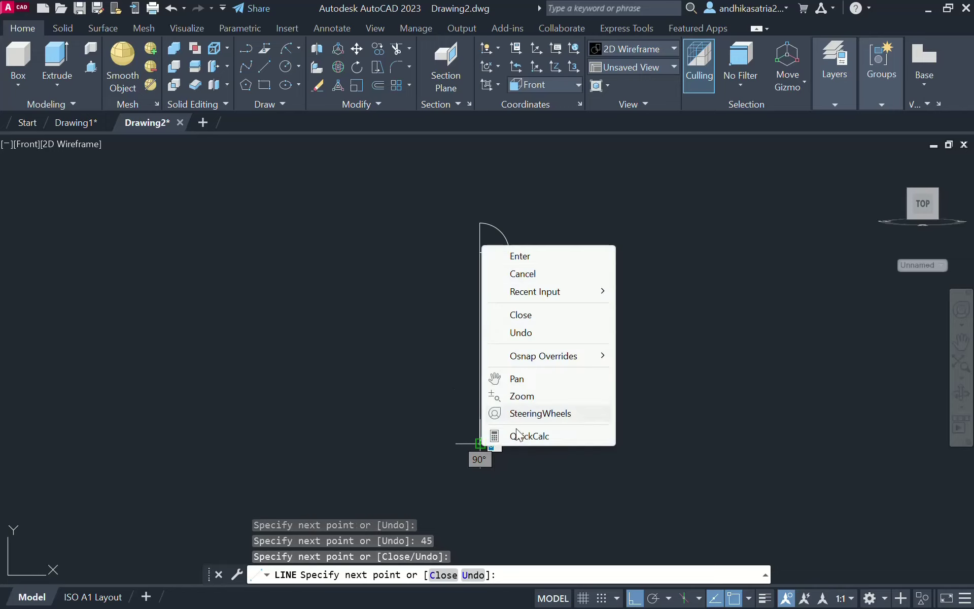
click(563, 260)
Trim away the part of the head's bottom edge that lies inside the shank
text(tr)
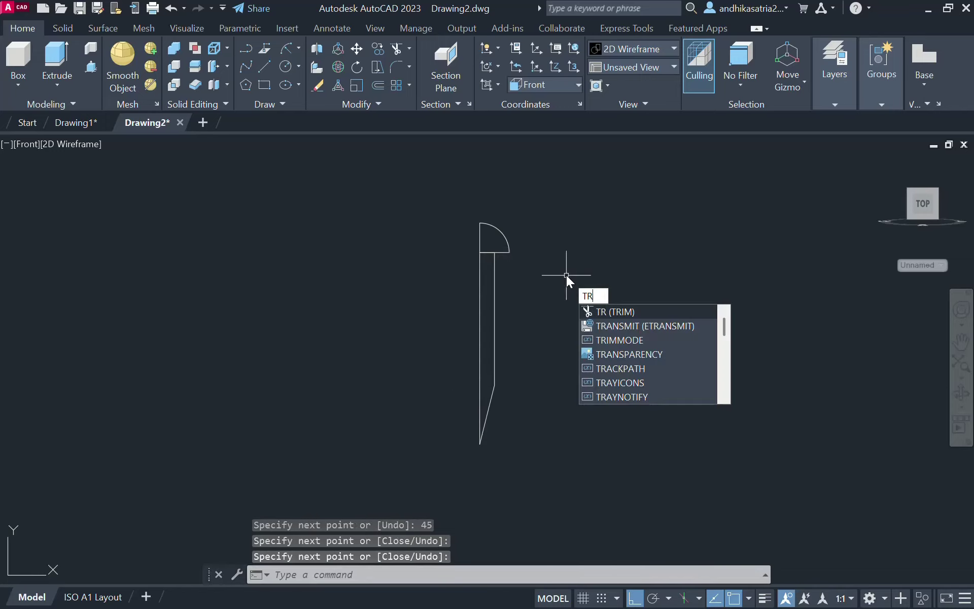
key(Return)
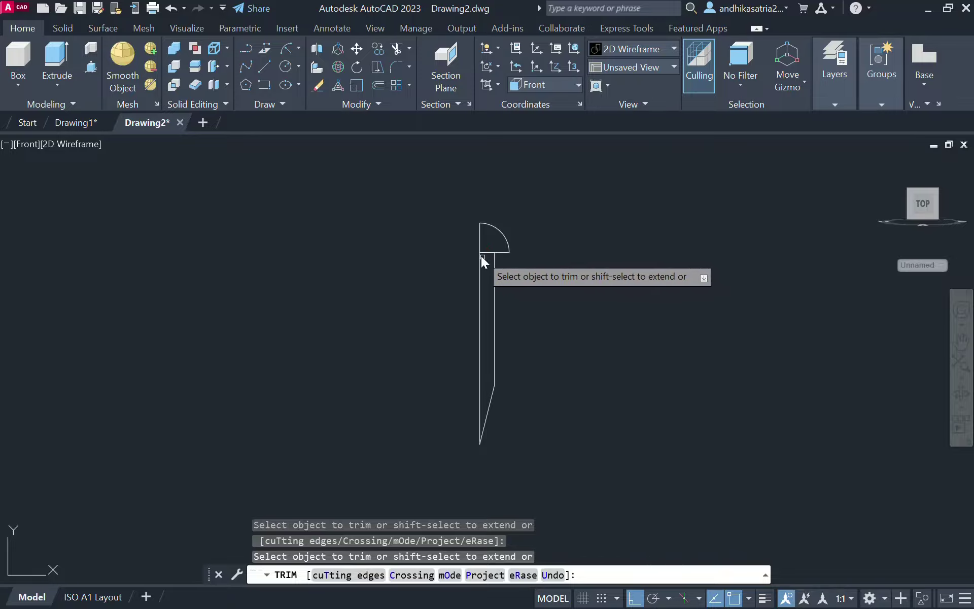
click(488, 252)
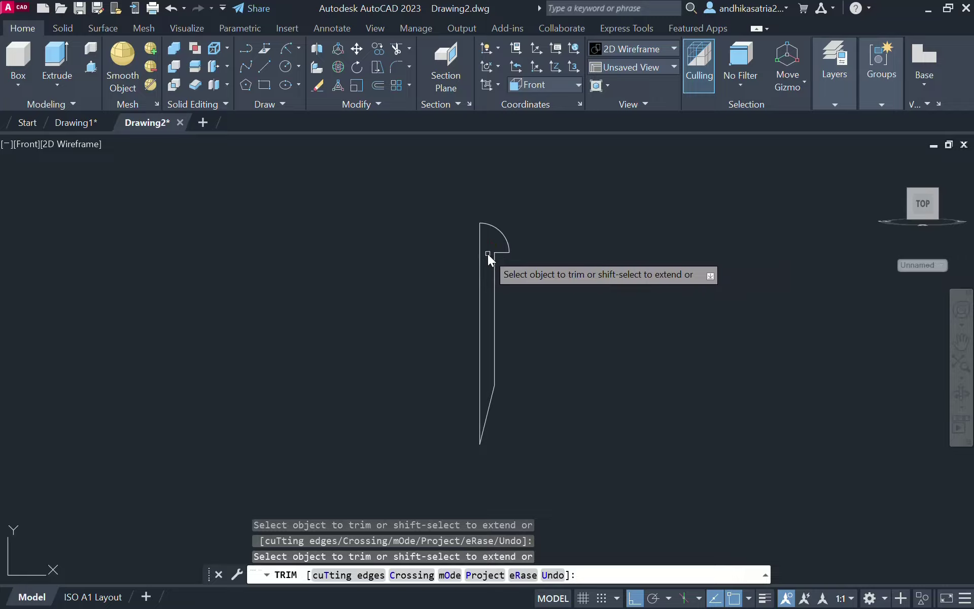
Finish trimming and join all segments of the Part 3 pin's half profile into one polyline
right_click(555, 295)
click(582, 302)
click(406, 171)
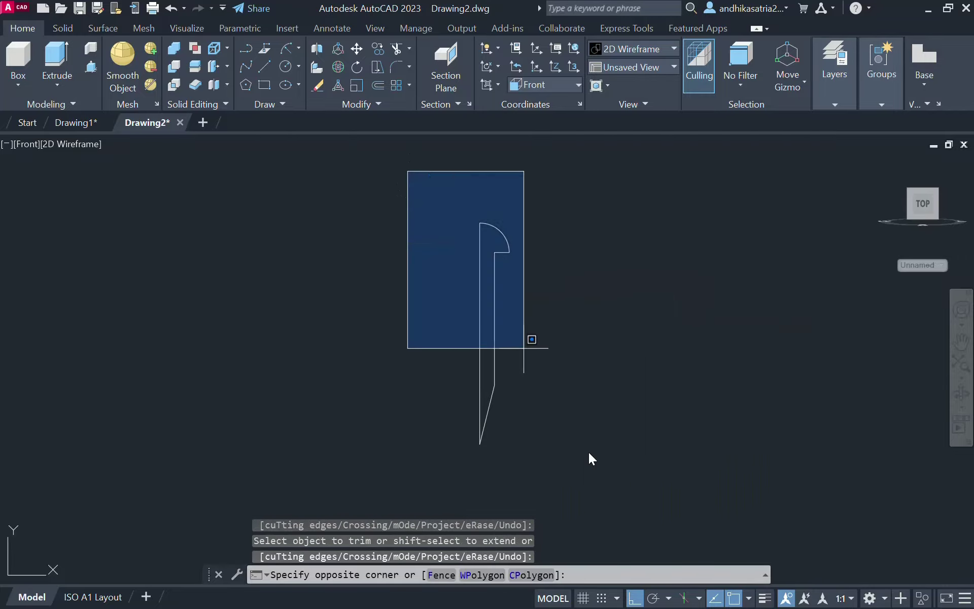
click(637, 516)
text(j)
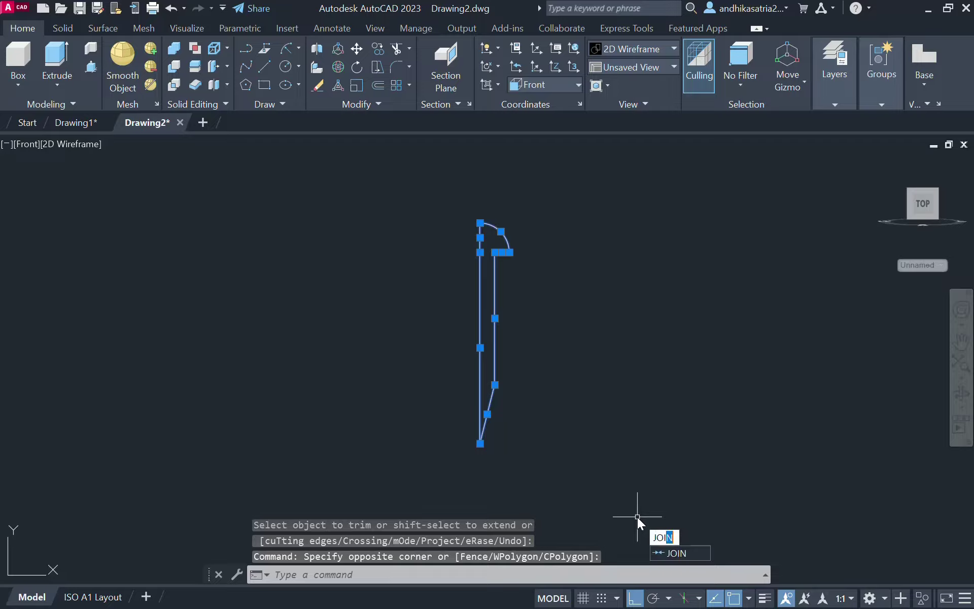
key(Return)
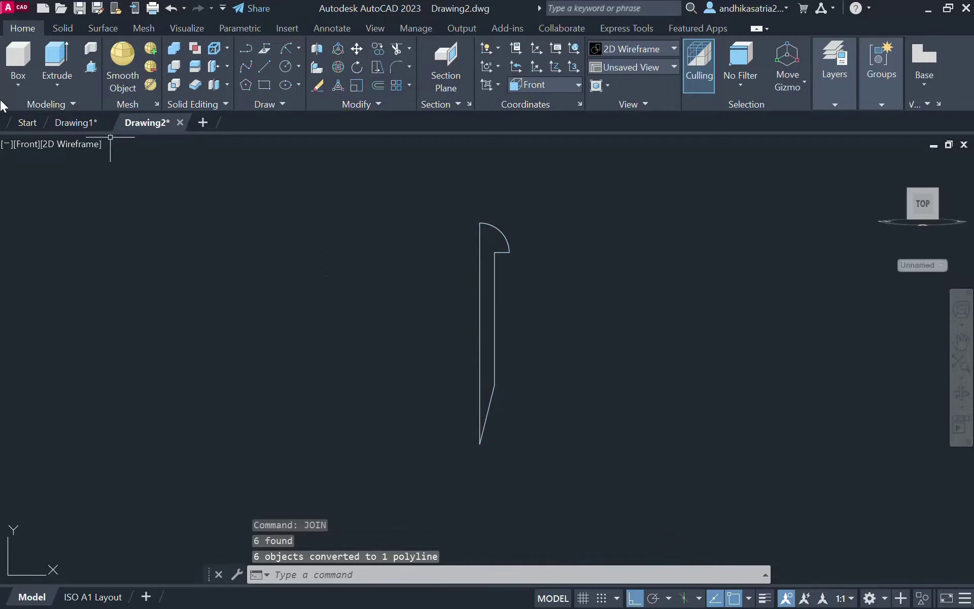
In the SW Isometric view, revolve the Part 3 pin profile 360 degrees about its straight centerline edge into a solid
click(68, 80)
click(58, 102)
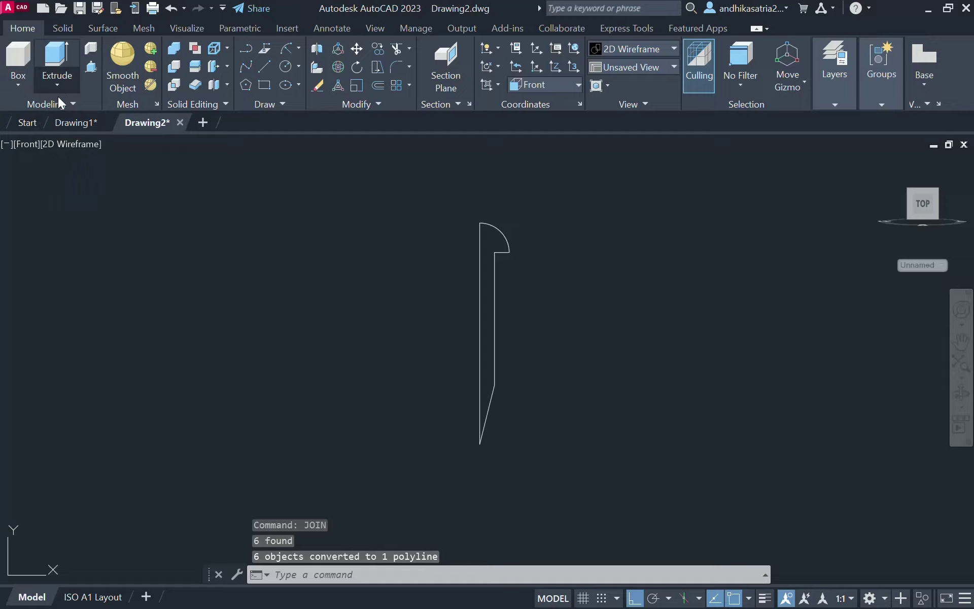
click(26, 144)
click(75, 289)
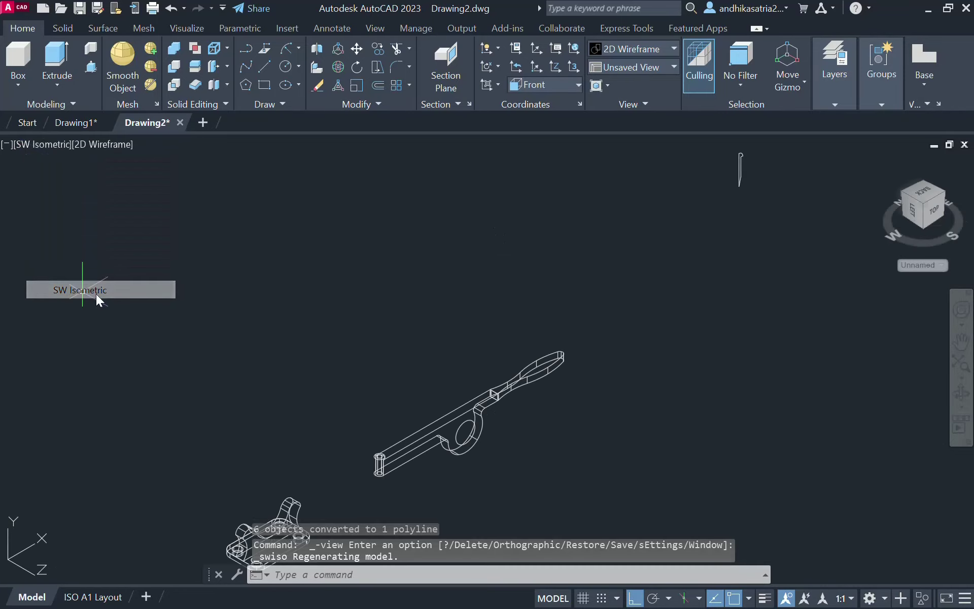
click(57, 84)
click(76, 169)
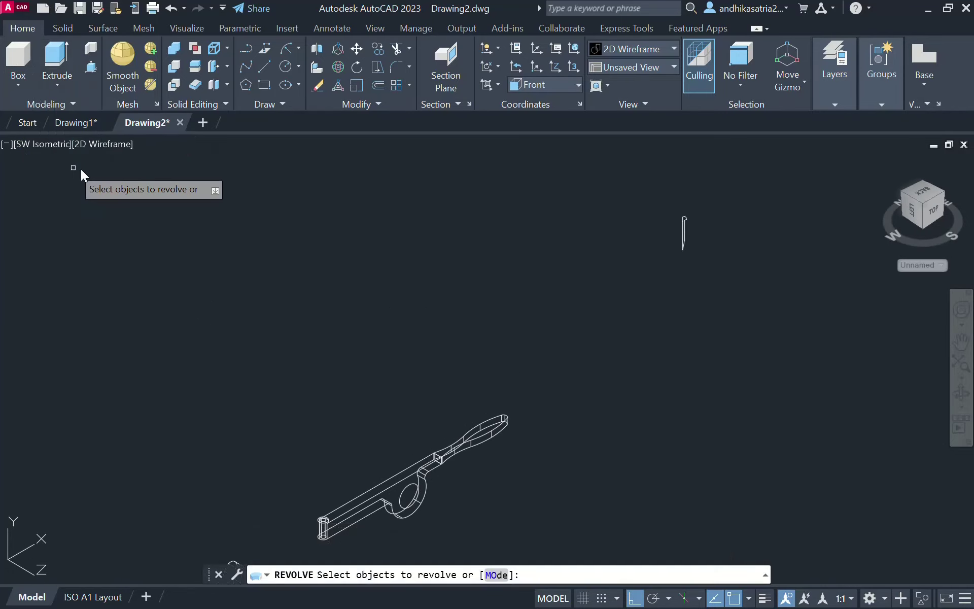
click(683, 224)
key(Return)
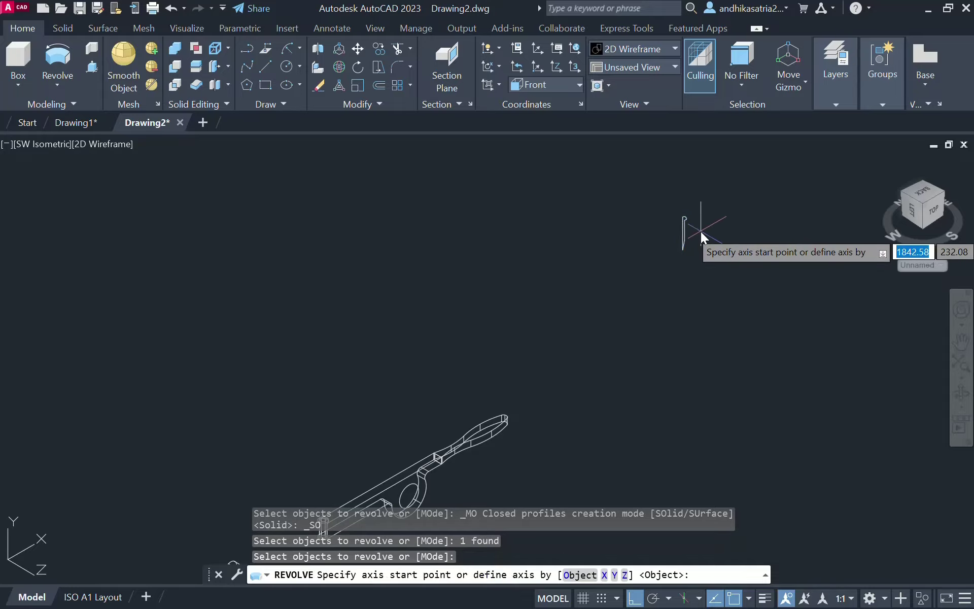
scroll(705, 226, up, 5)
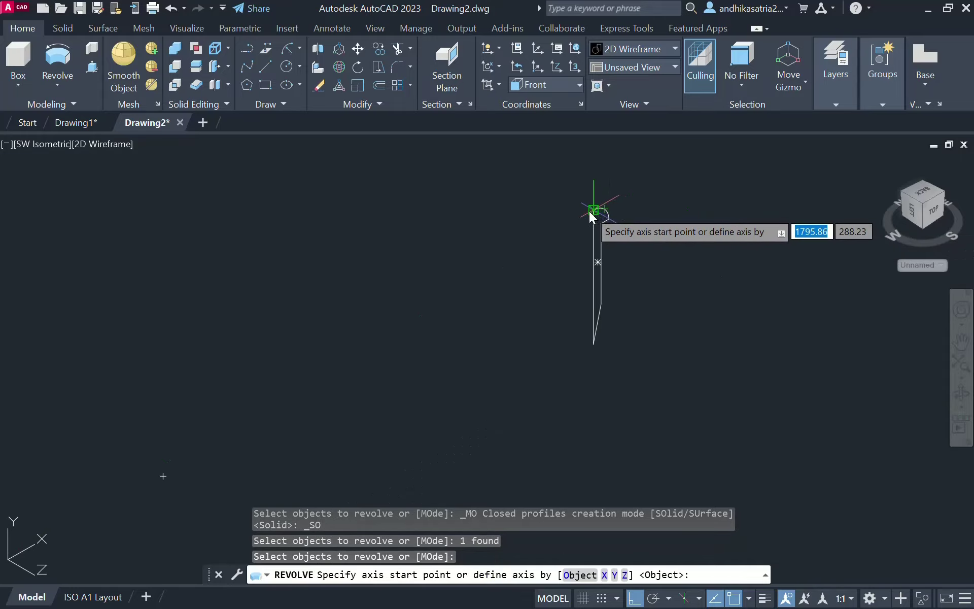
click(603, 210)
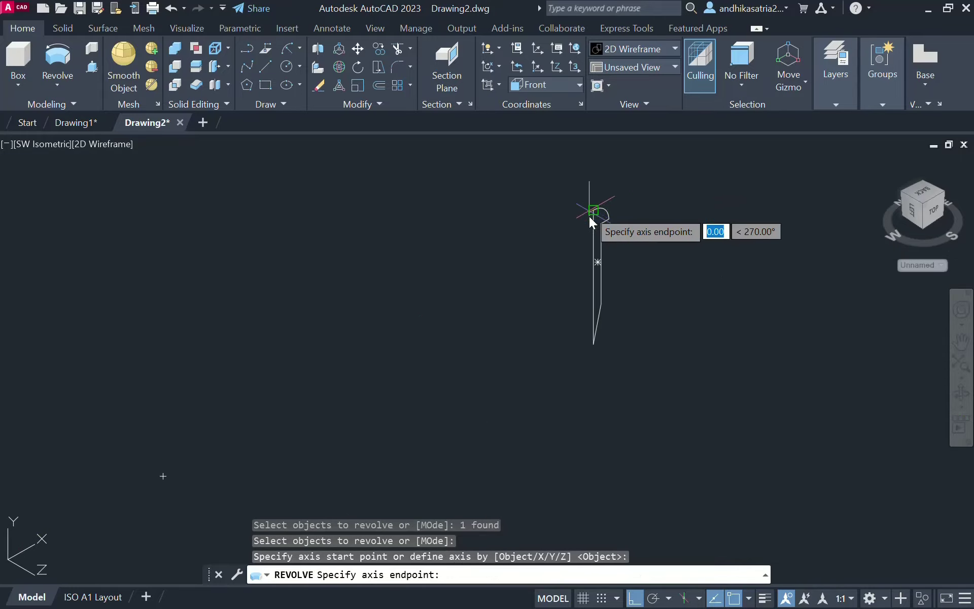
click(593, 346)
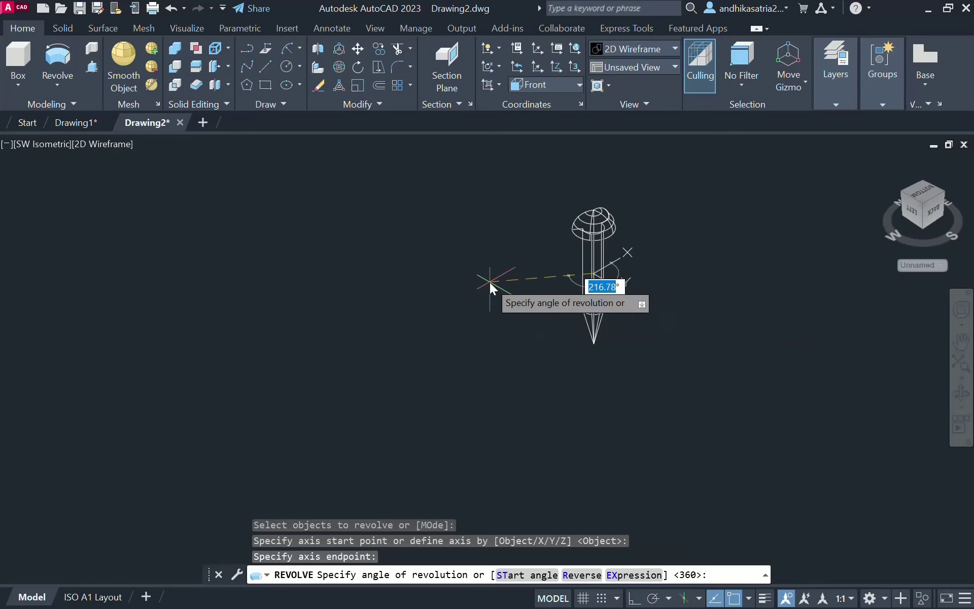
text(360)
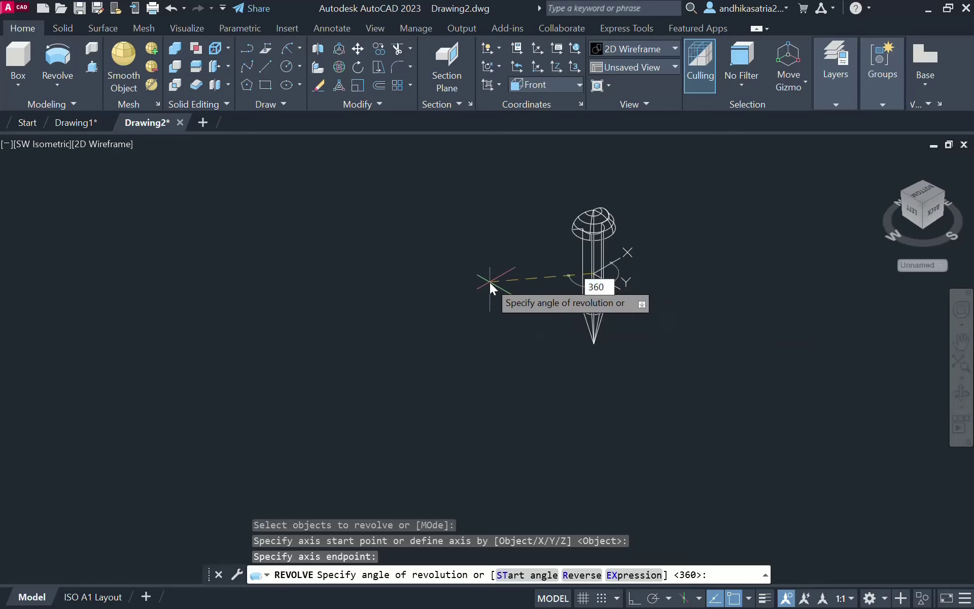
key(Return)
scroll(567, 300, down, 4)
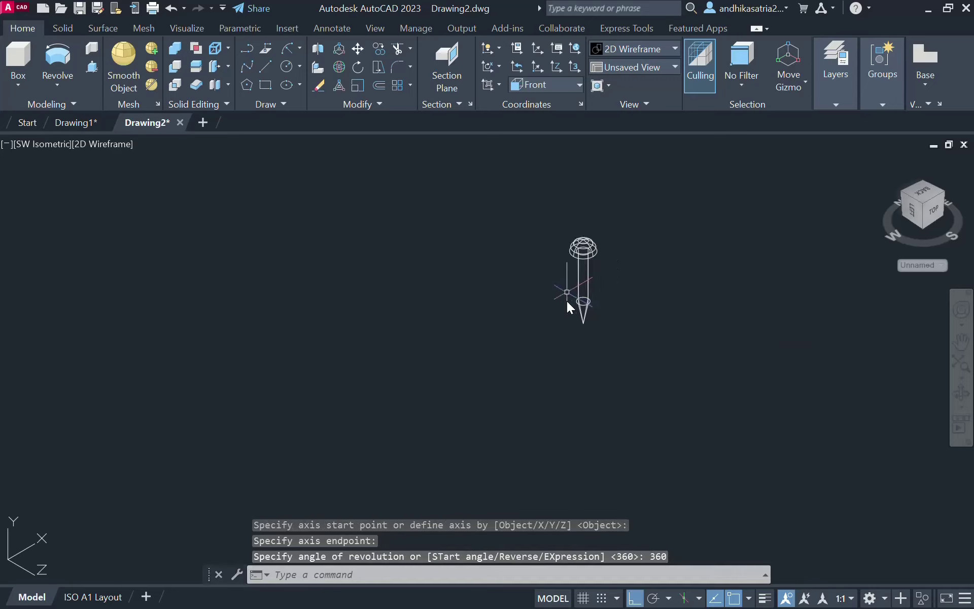
scroll(571, 353, down, 3)
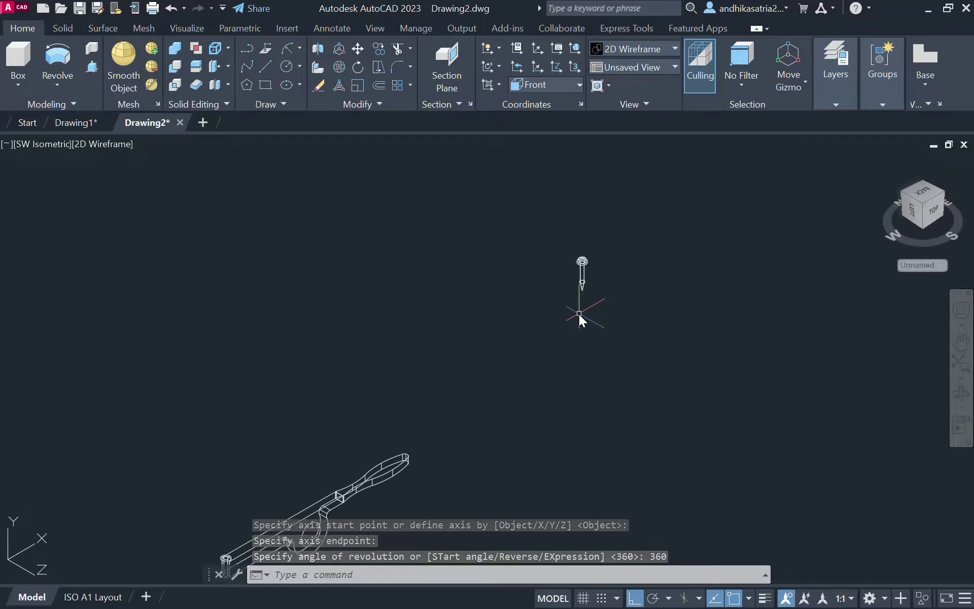
Switch to the reference PDF to examine the Part 4 pivot's dimensions, and return to Drawing2 in AutoCAD
key(alt+Tab)
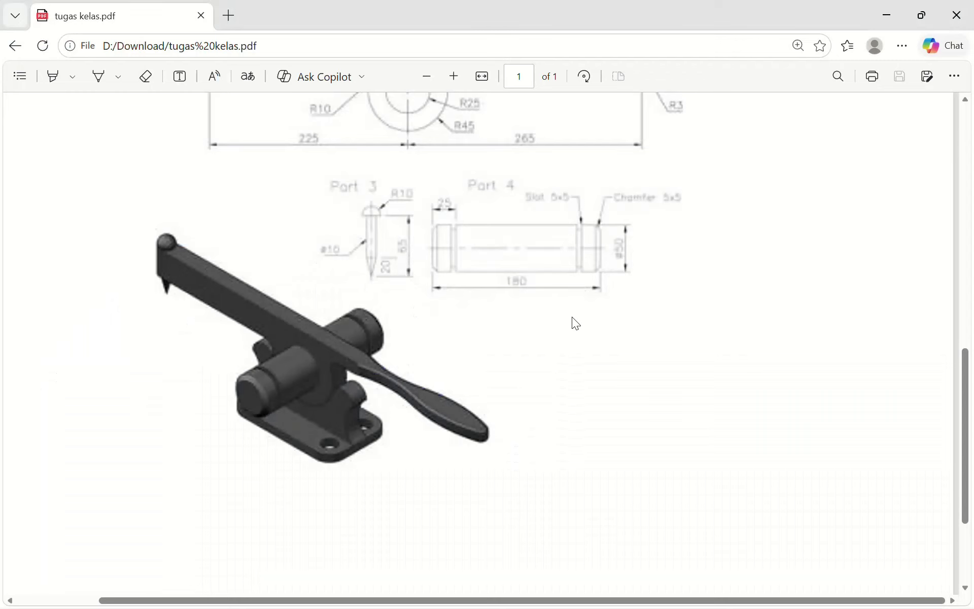
scroll(467, 256, up, 5)
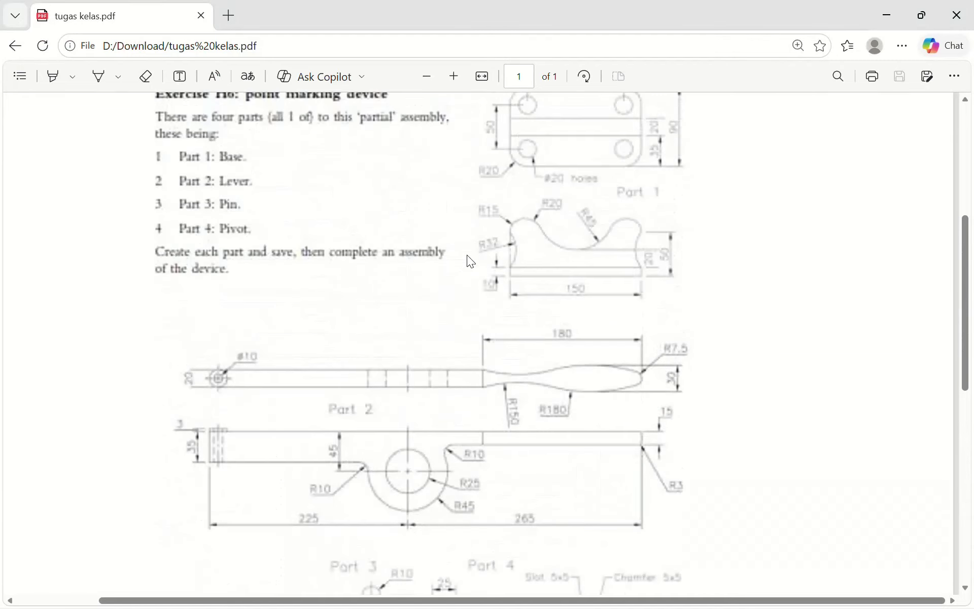
scroll(467, 255, down, 5)
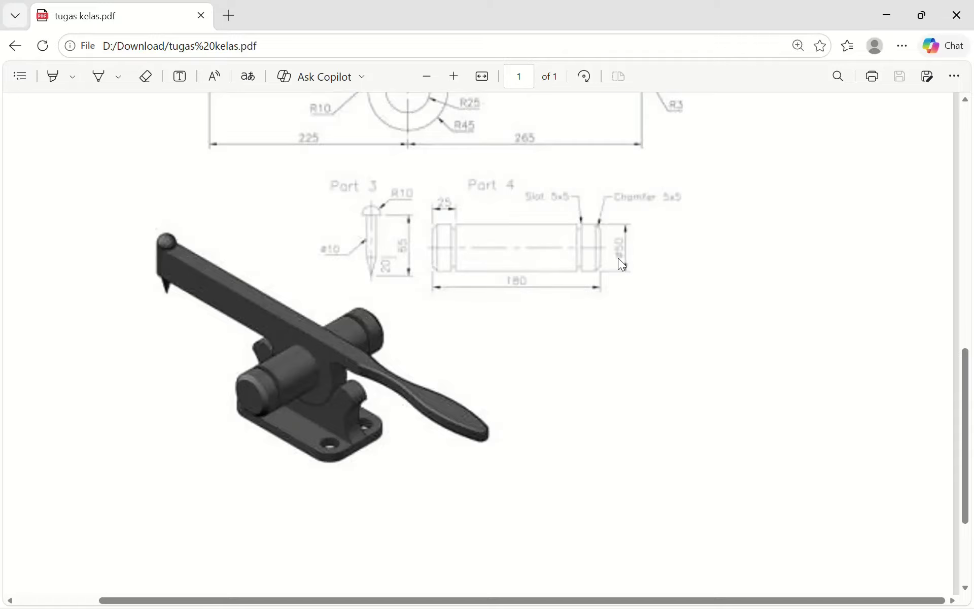
key(alt+Tab)
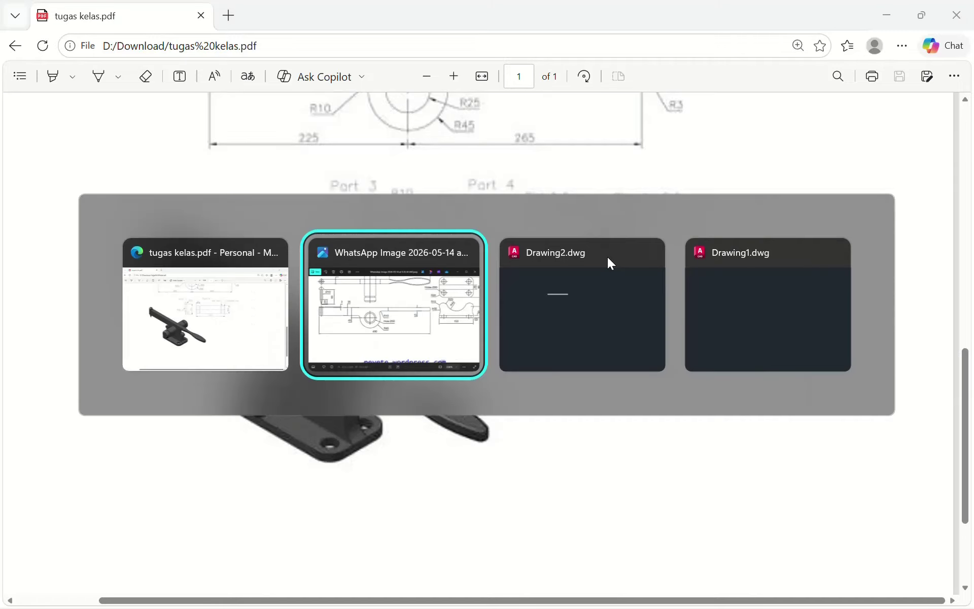
key(alt+Tab)
key(alt+Tab)
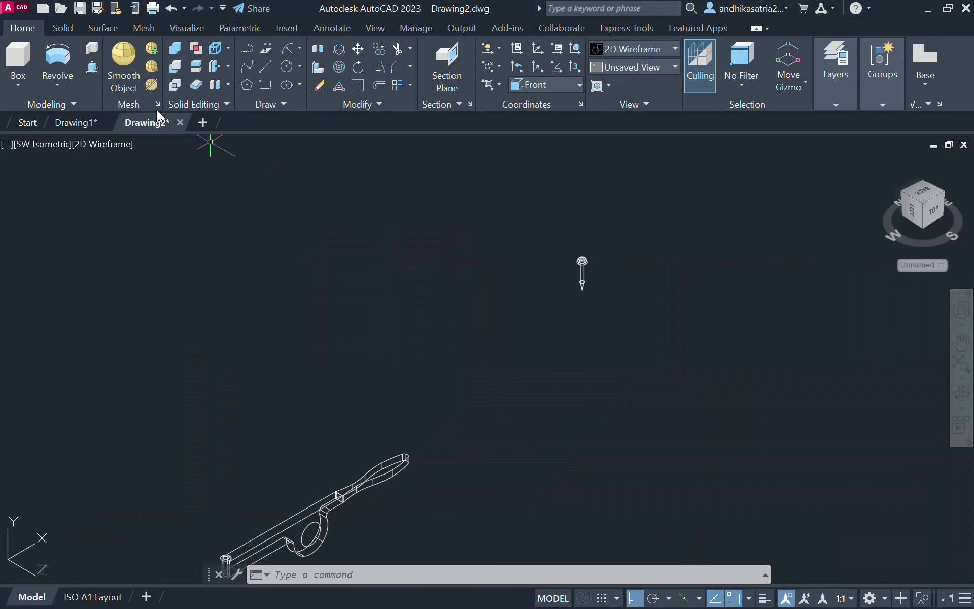
In the Front view, start the Part 4 half profile below the pin with a 180-long horizontal line and a 25-long line straight up
click(43, 143)
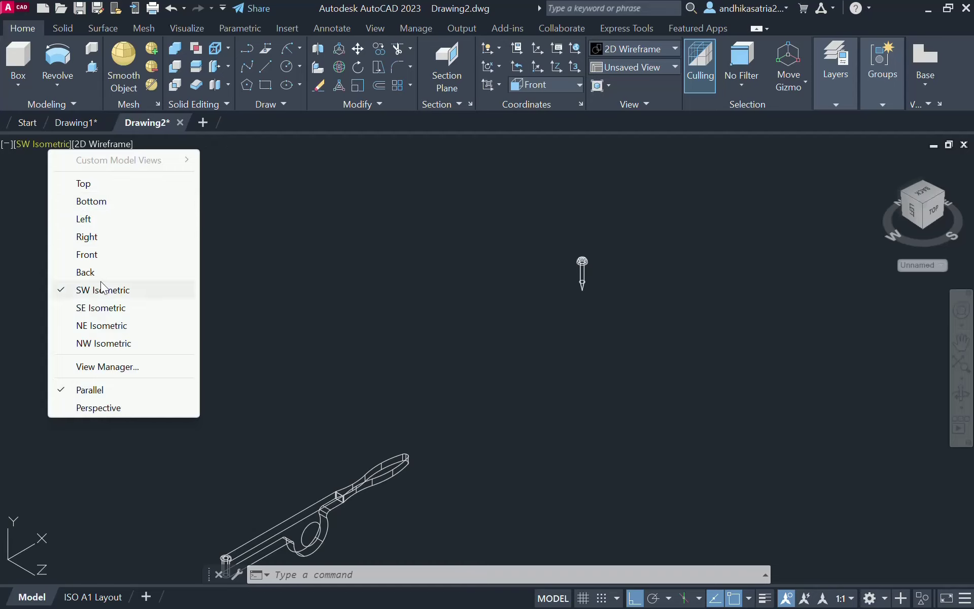
click(126, 254)
middle_drag(679, 345, 288, 341)
click(264, 67)
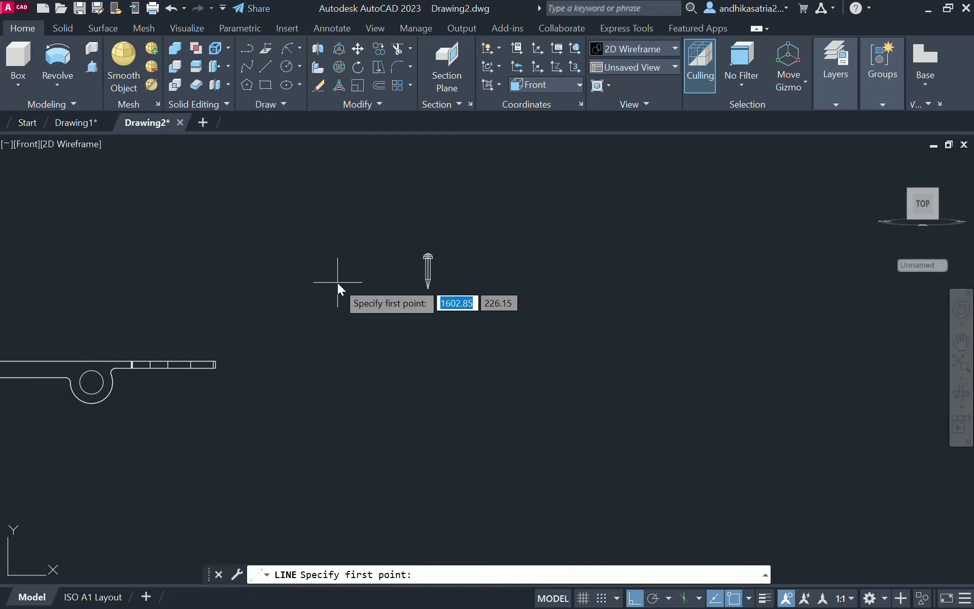
click(330, 397)
text(180)
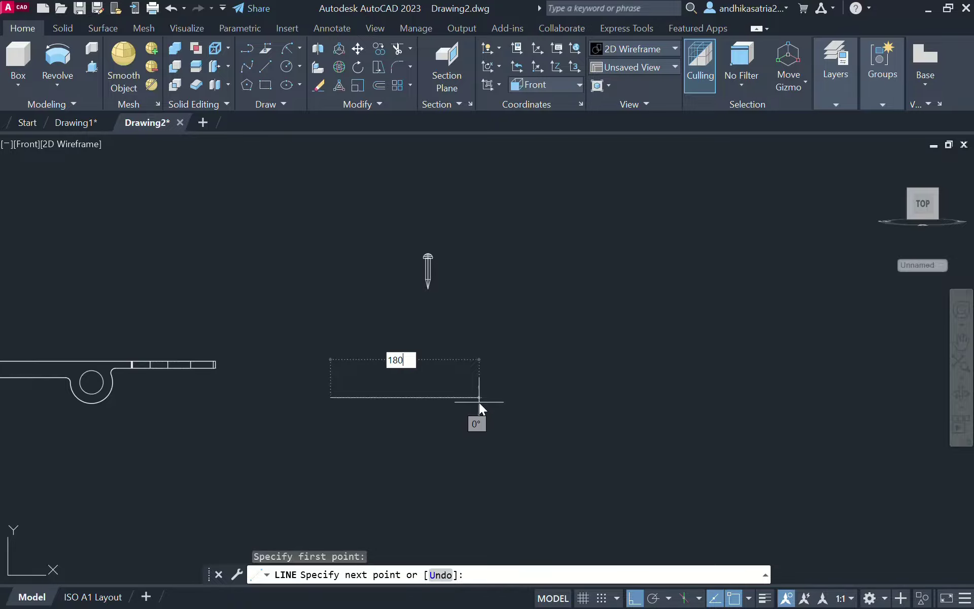
key(Return)
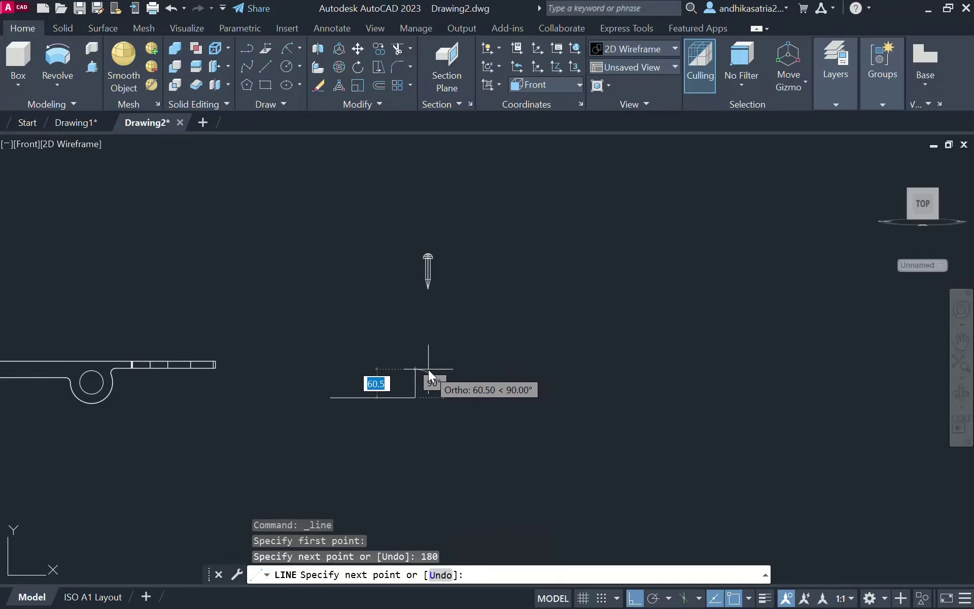
text(25)
key(Return)
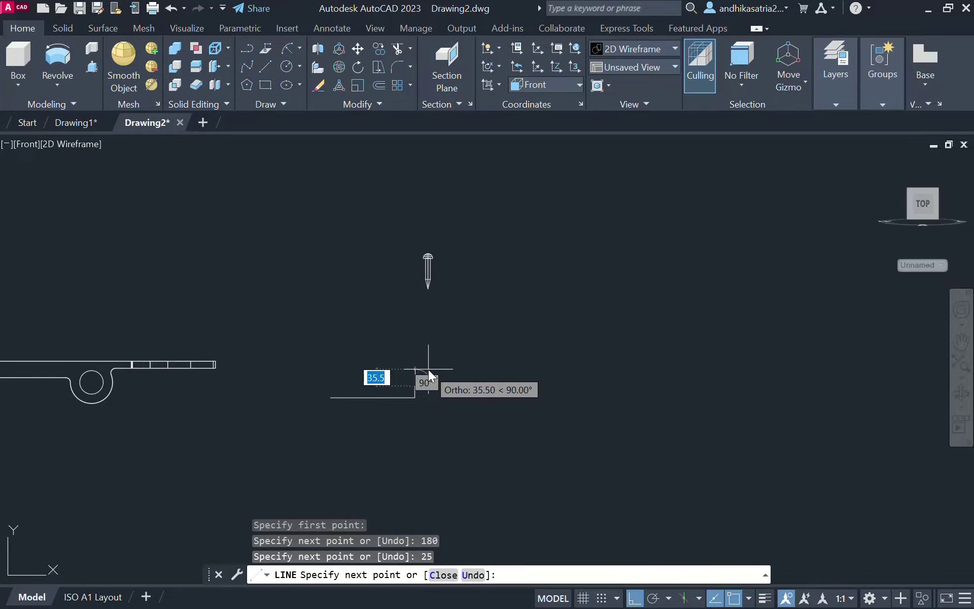
scroll(390, 380, up, 3)
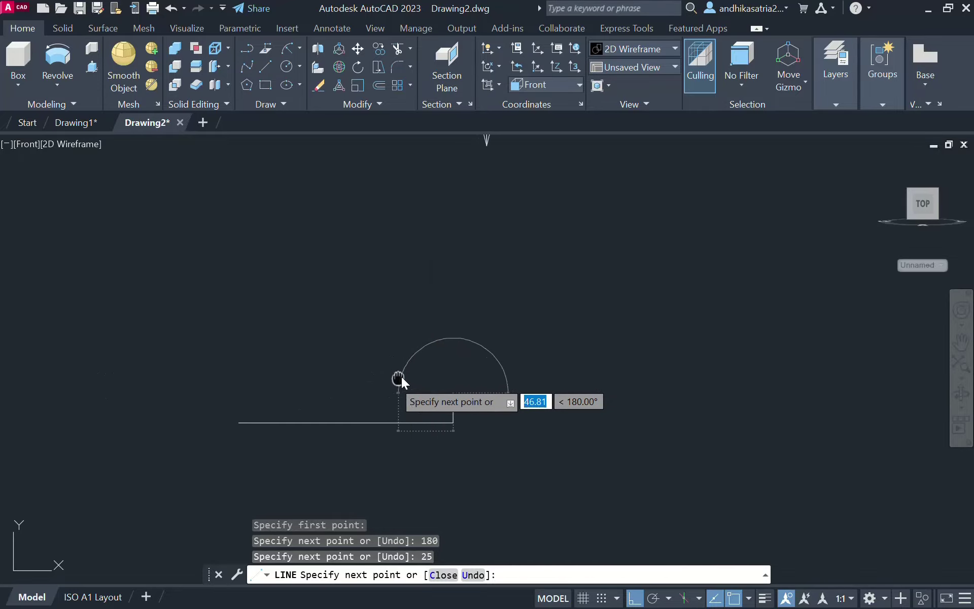
Examine the pivot in the WhatsApp reference image, close that image, and check the Part 4 dimensions in the reference PDF
key(alt+Tab)
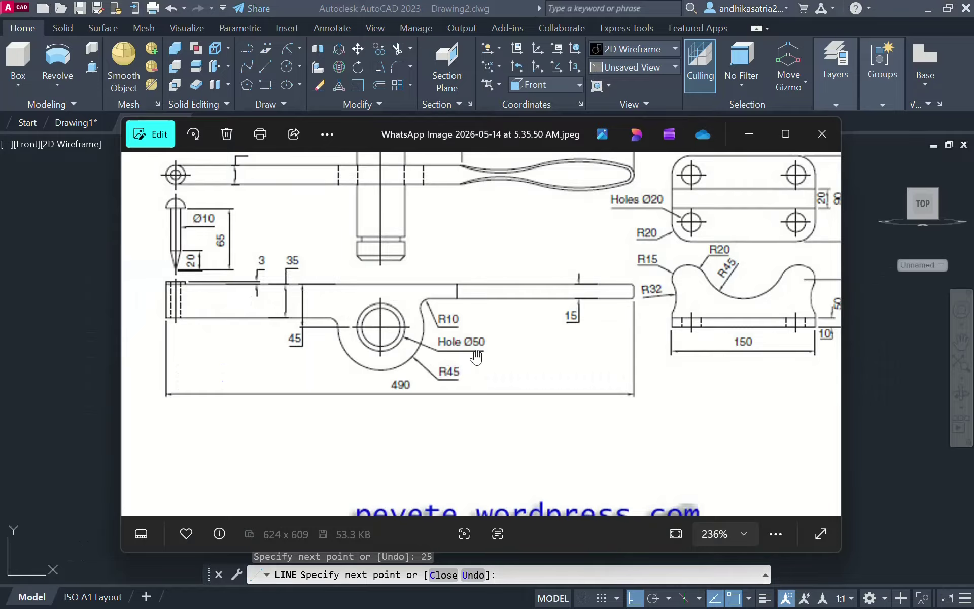
drag(715, 360, 517, 361)
scroll(517, 360, down, 2)
scroll(615, 370, down, 3)
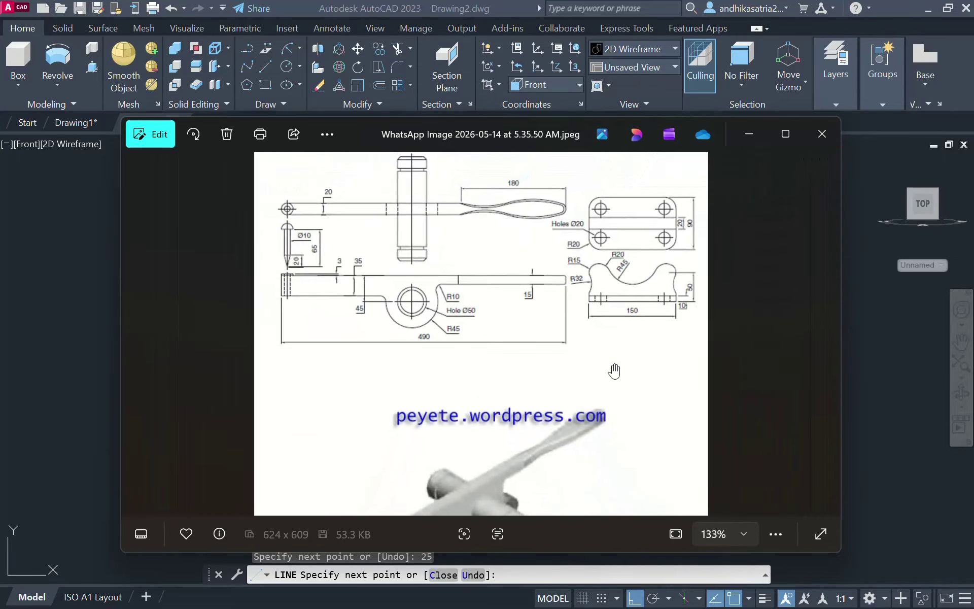
scroll(575, 294, down, 3)
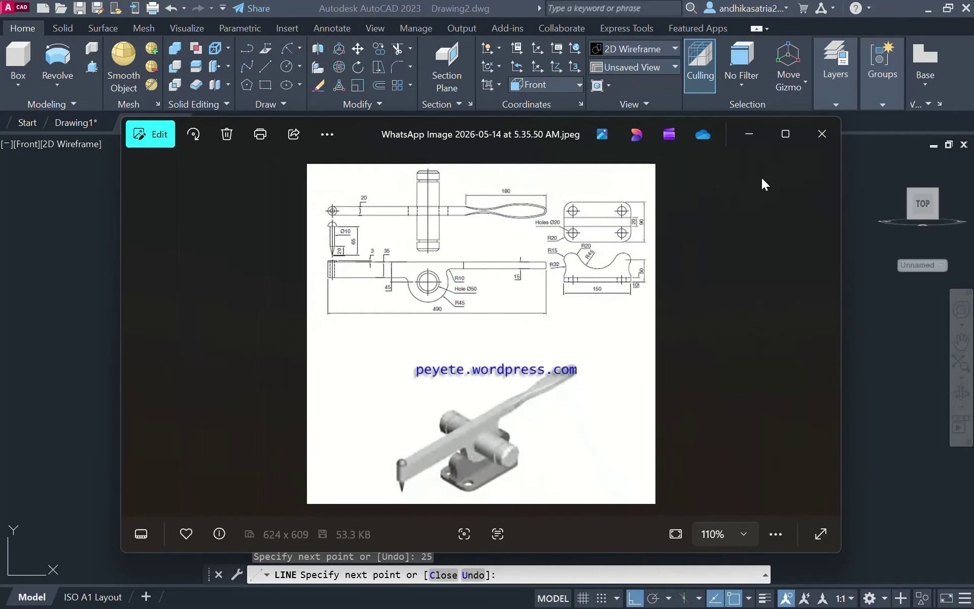
click(811, 133)
key(alt+Tab)
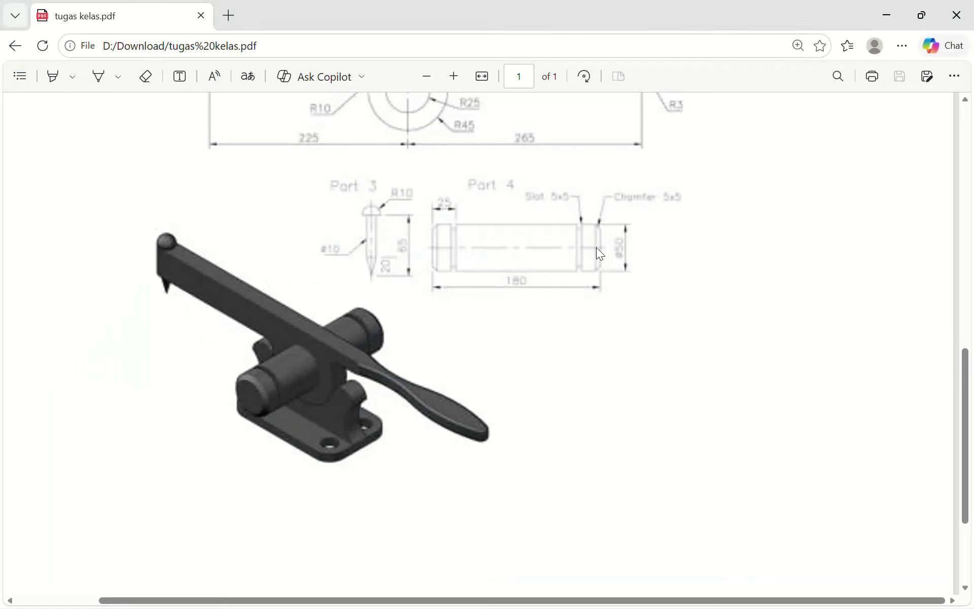
Back in AutoCAD, close the Part 4 outline with its top edge and left end edge to form a rectangle
key(alt+Tab)
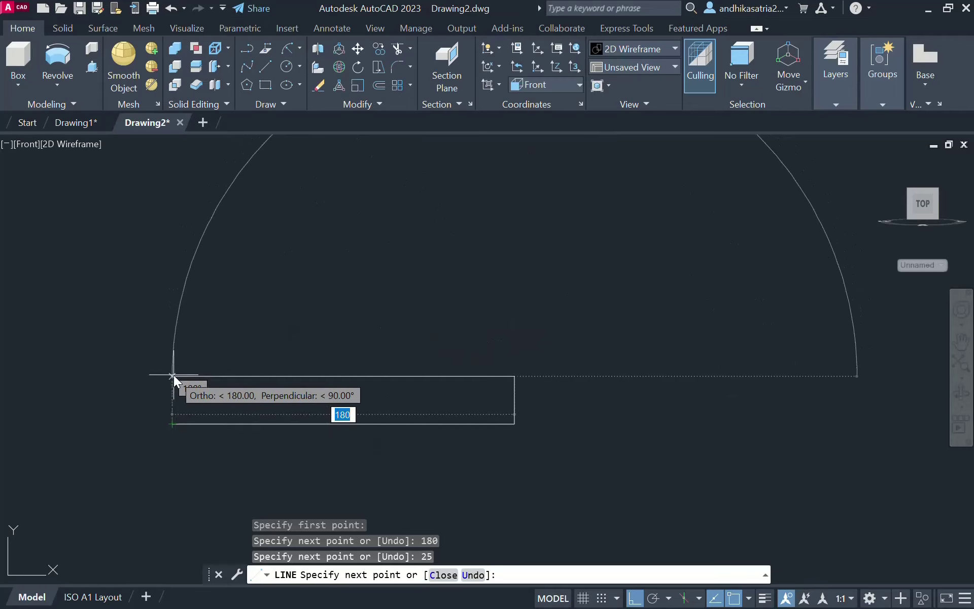
click(173, 376)
click(173, 423)
key(Escape)
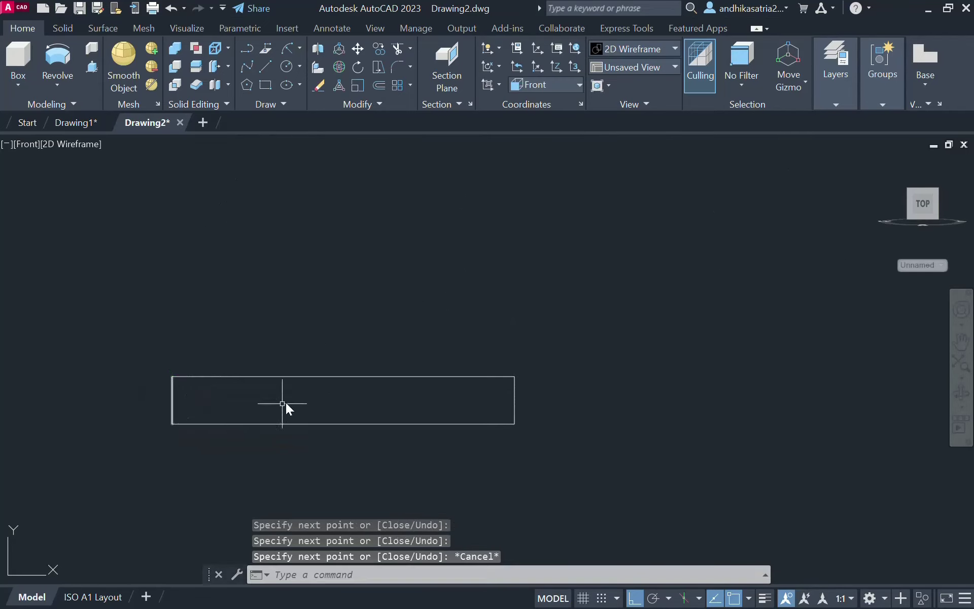
Draw a vertical line across the Part 4 rectangle, located by a 25-long helper line from its lower-left corner, and erase the helper
middle_drag(485, 412, 571, 316)
key(alt+Tab)
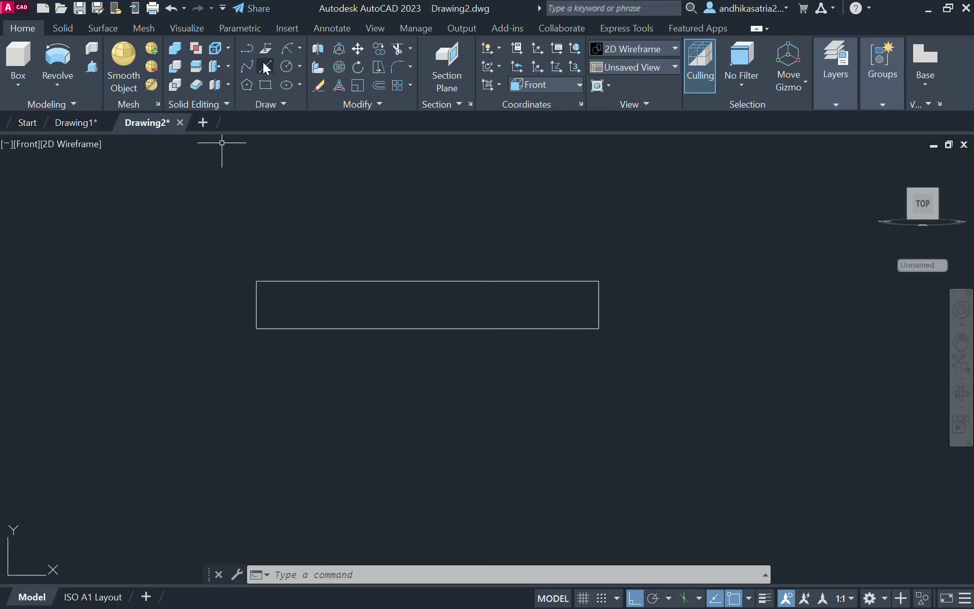
click(265, 66)
click(256, 329)
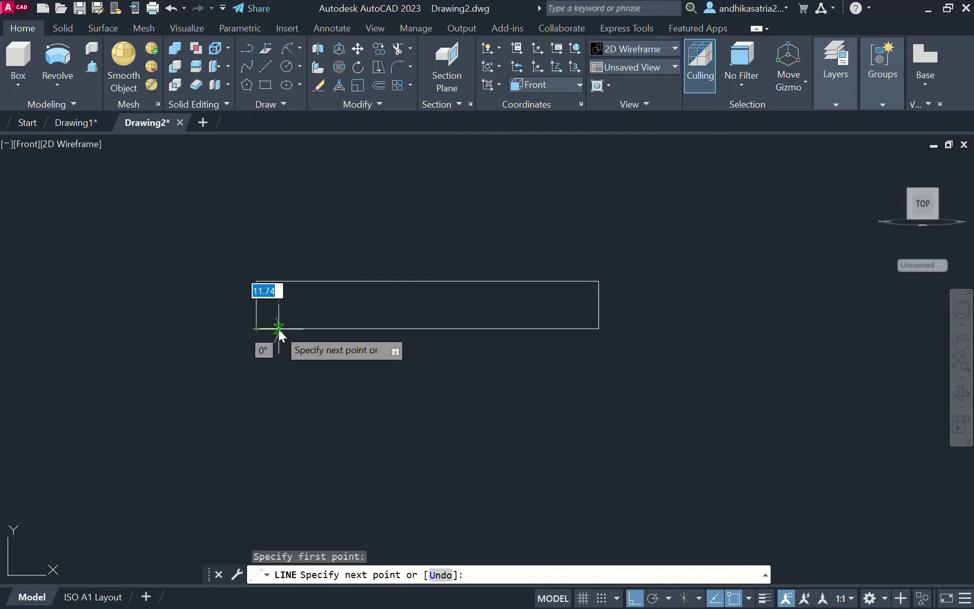
text(25)
key(Return)
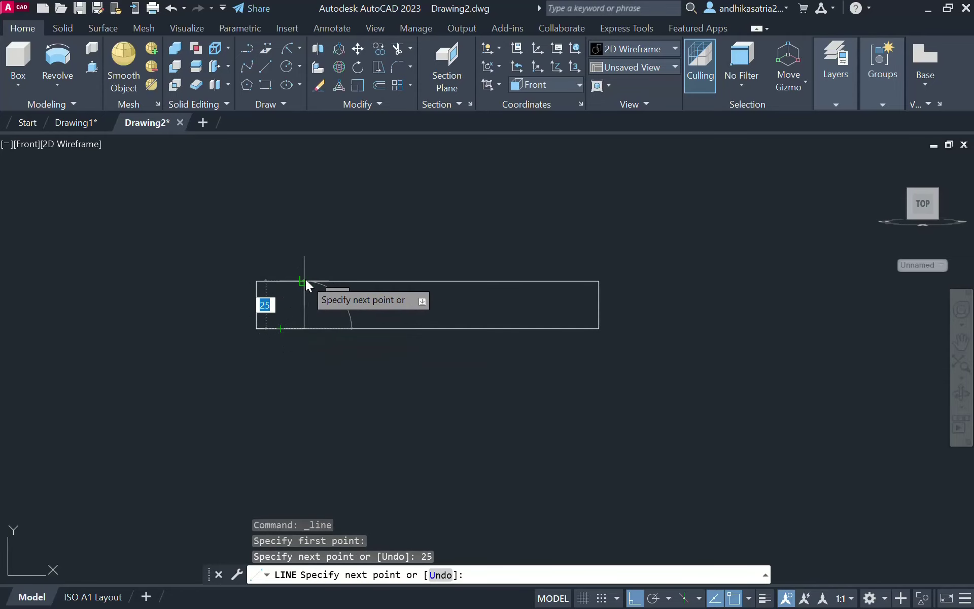
click(305, 281)
key(Escape)
click(291, 327)
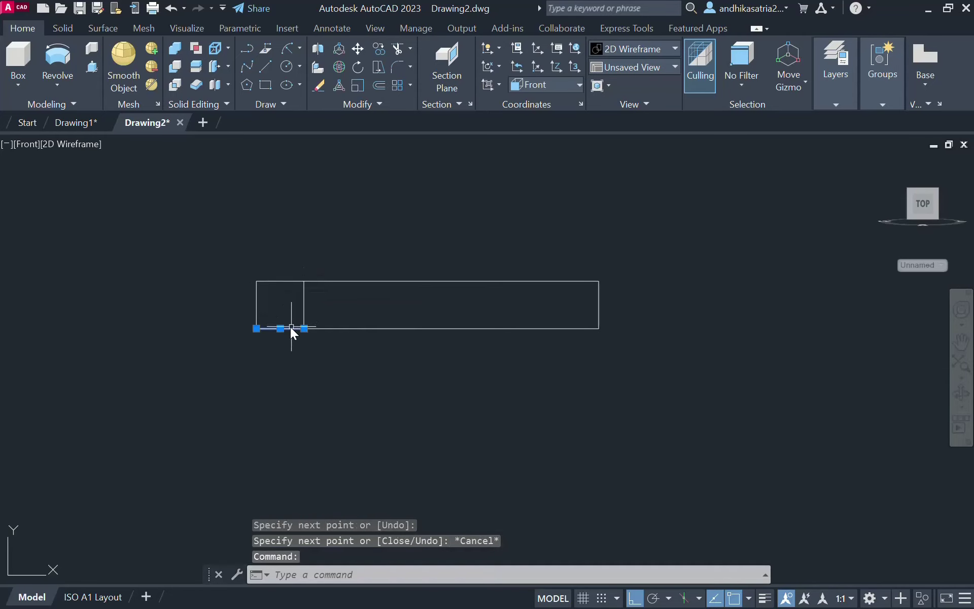
key(Delete)
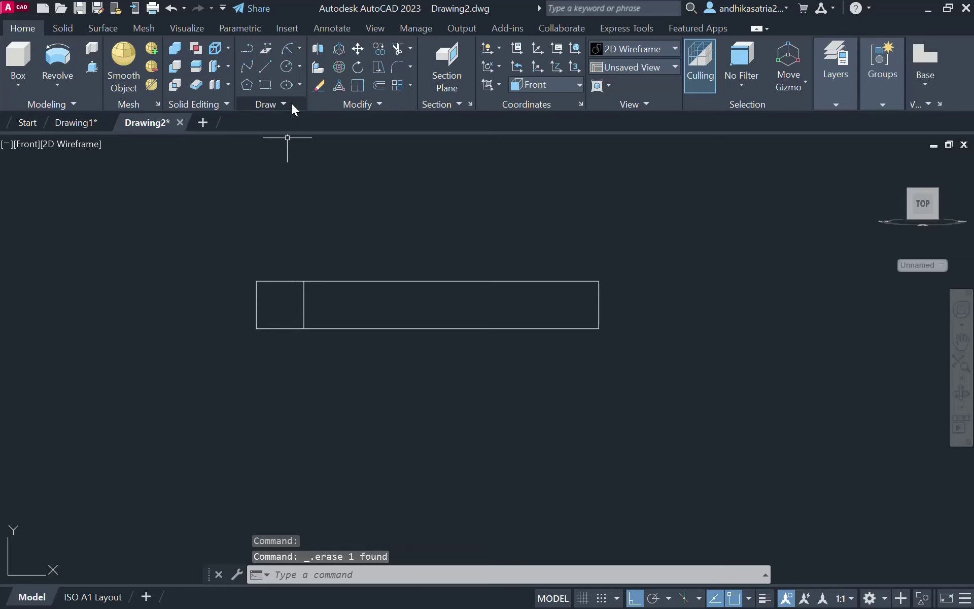
From the foot of the vertical line, draw a 5-long line toward the left end and a second vertical line up to the top edge
click(266, 66)
click(300, 327)
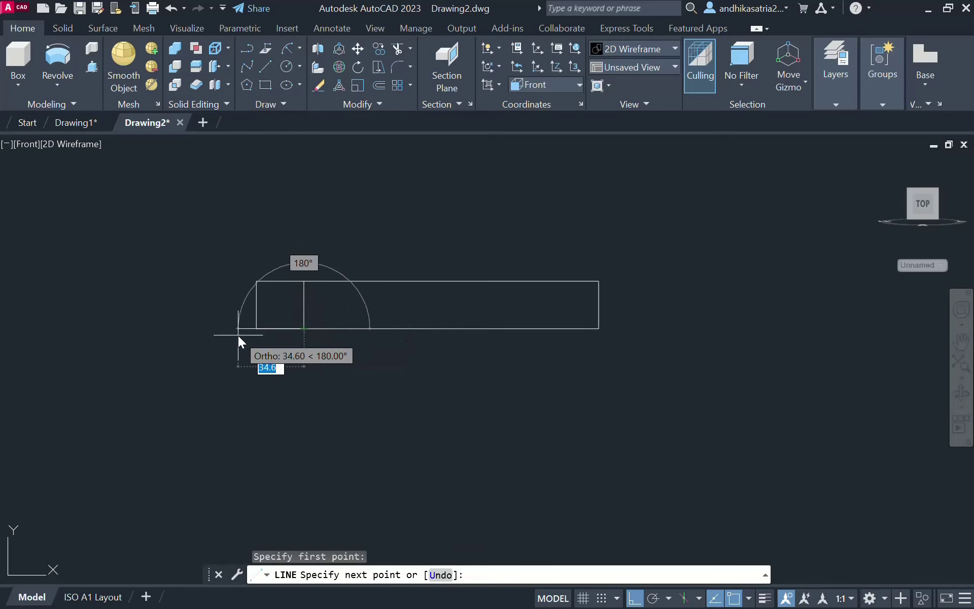
text(5)
key(Return)
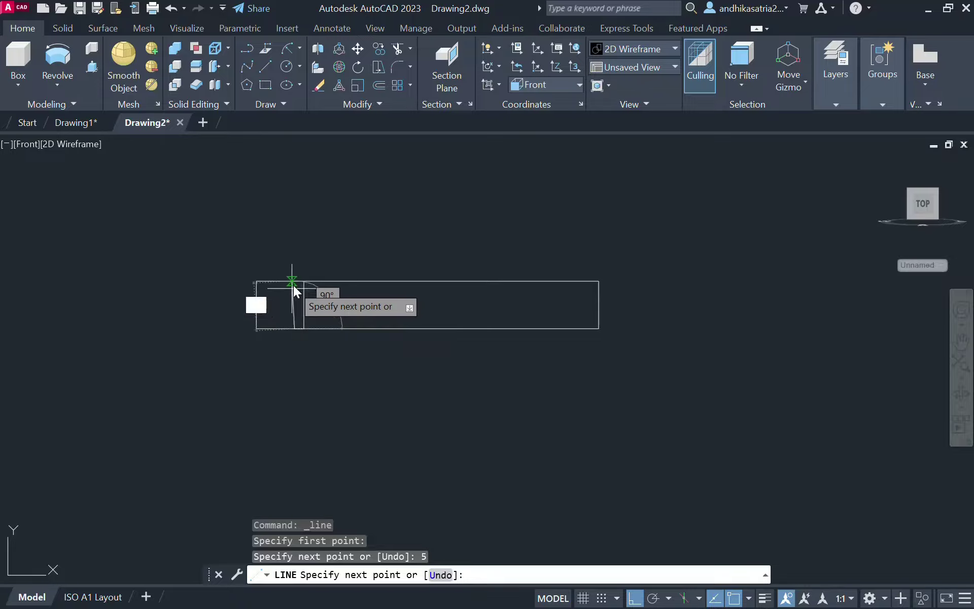
click(294, 284)
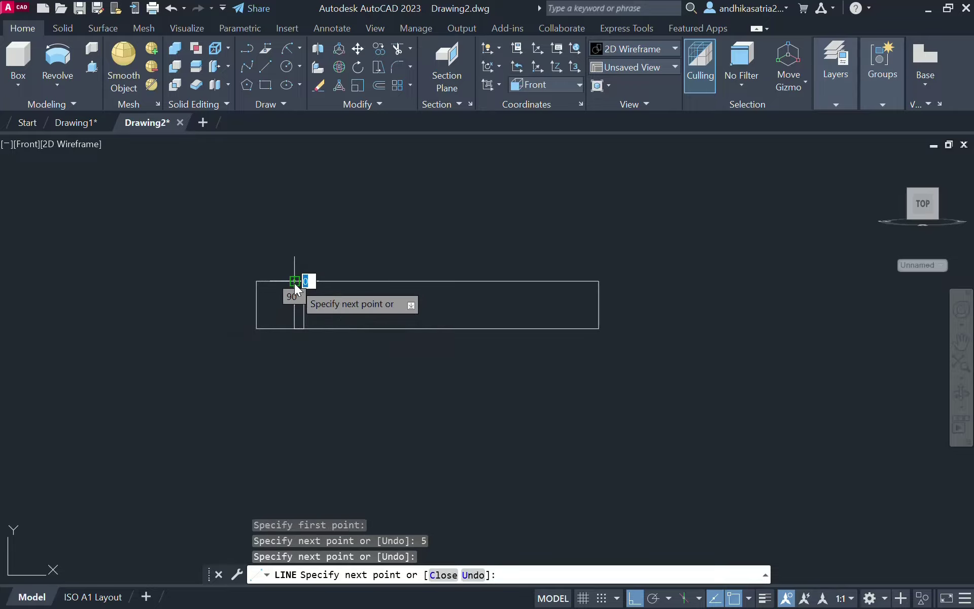
key(Escape)
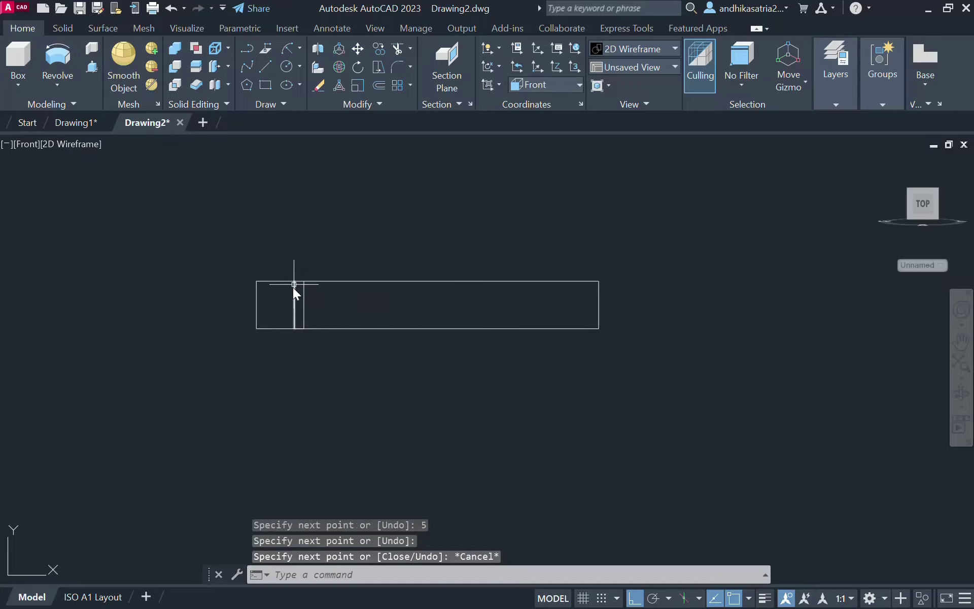
From the foot of the new vertical line, draw a 5-long line straight up and a horizontal line across to the other vertical line
scroll(293, 276, up, 2)
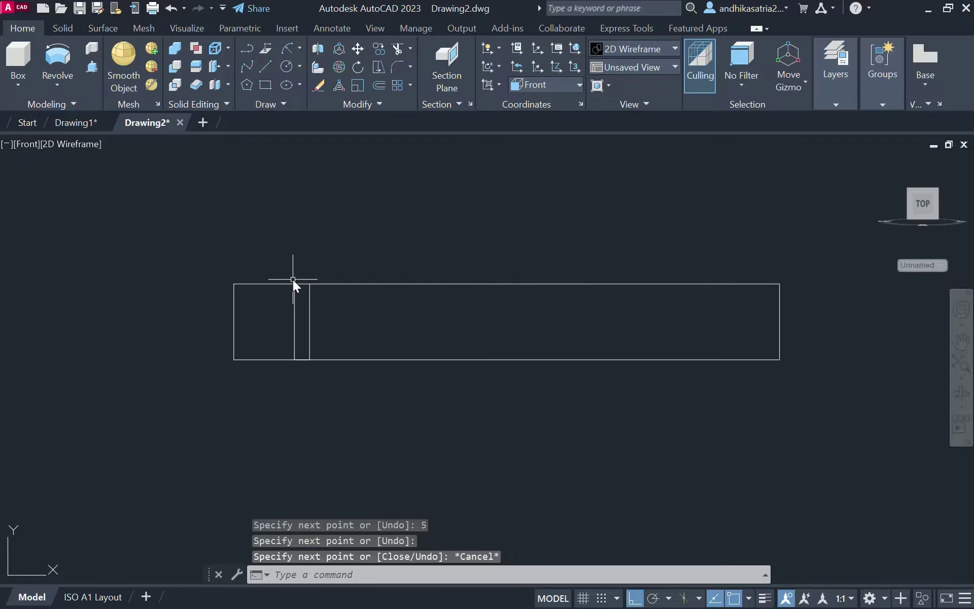
click(264, 66)
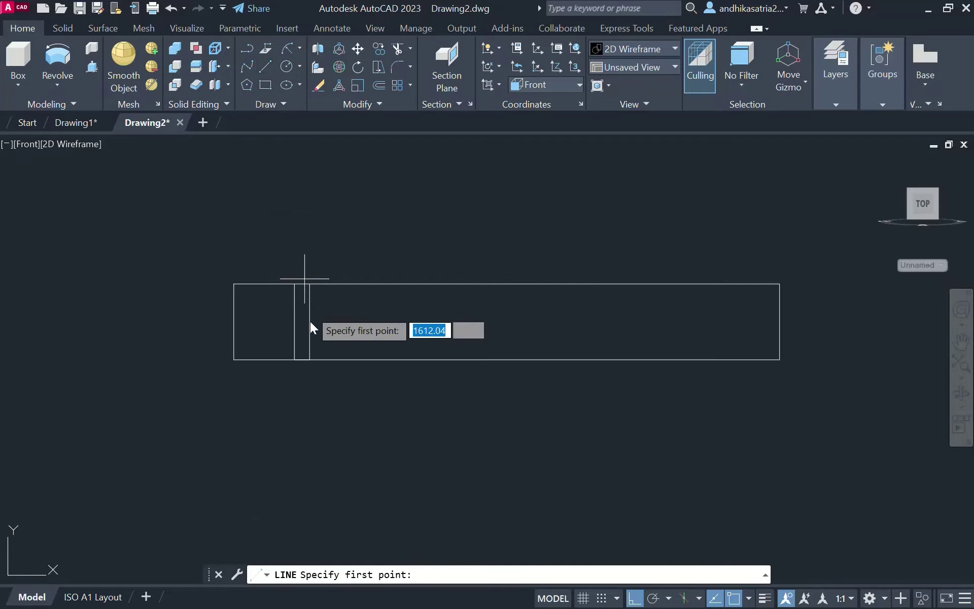
click(294, 359)
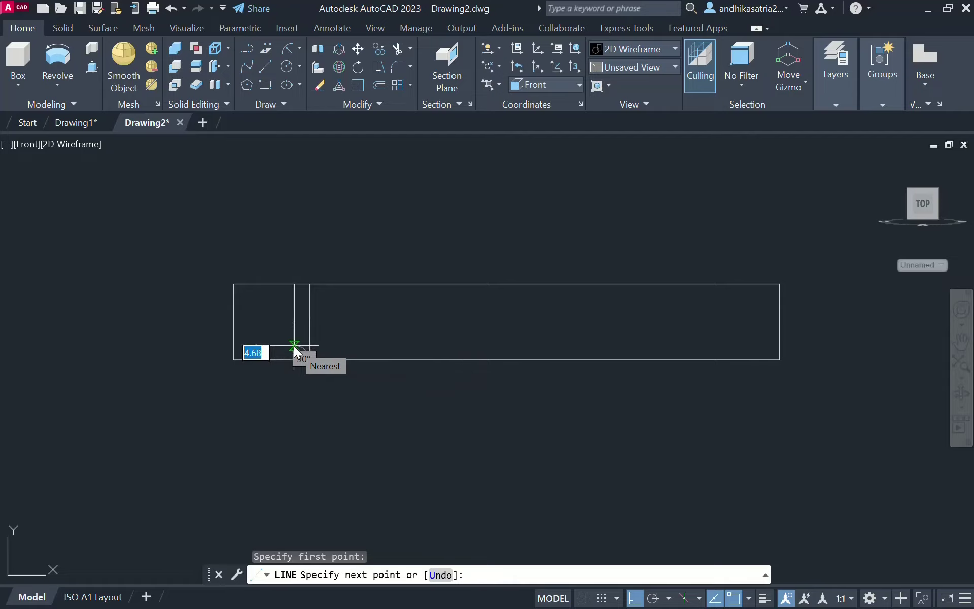
text(5)
key(Return)
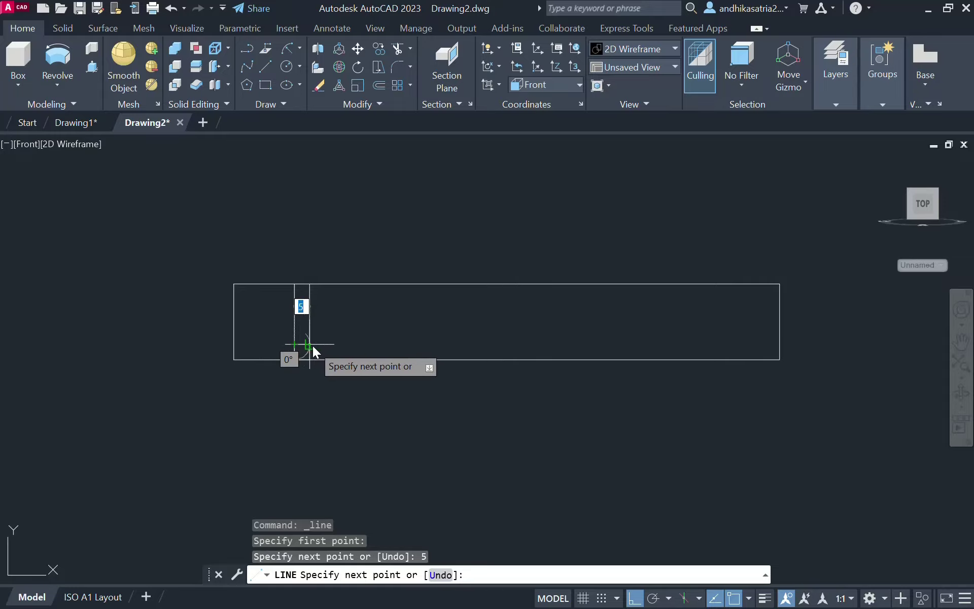
click(312, 346)
key(Escape)
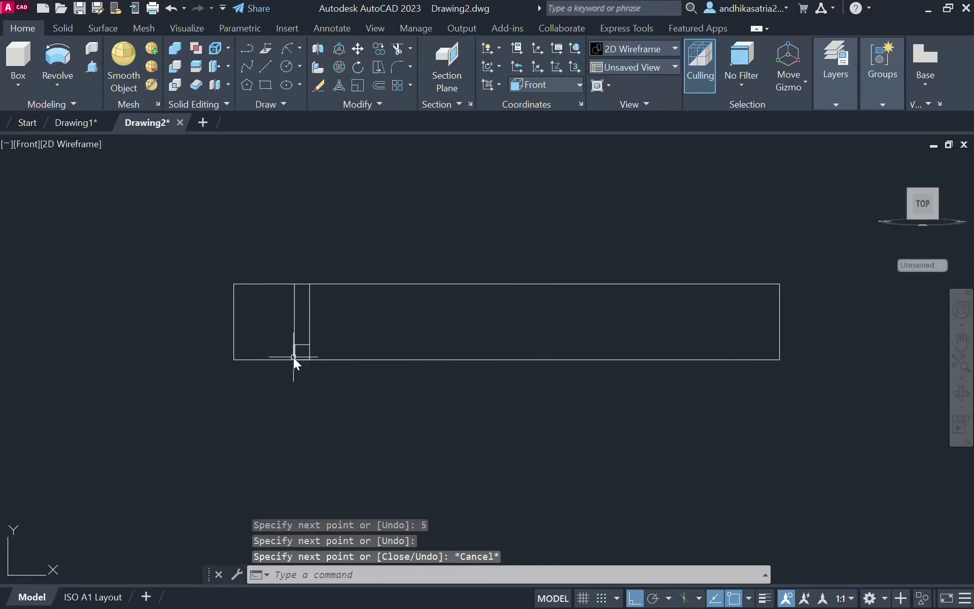
Erase the two full-height vertical lines and the overlapping 5-long base line, and draw the slot's missing right side
click(296, 320)
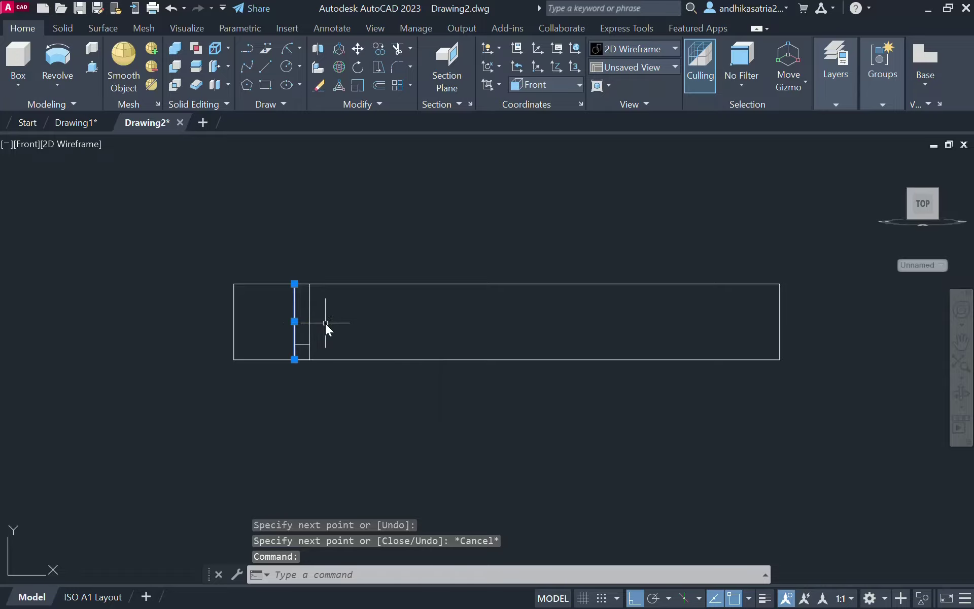
key(Delete)
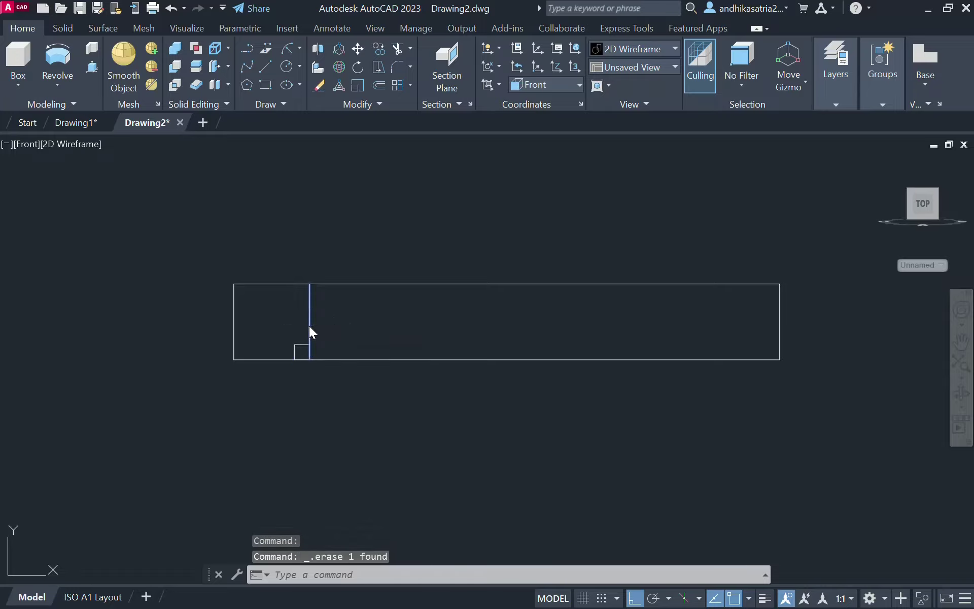
click(264, 67)
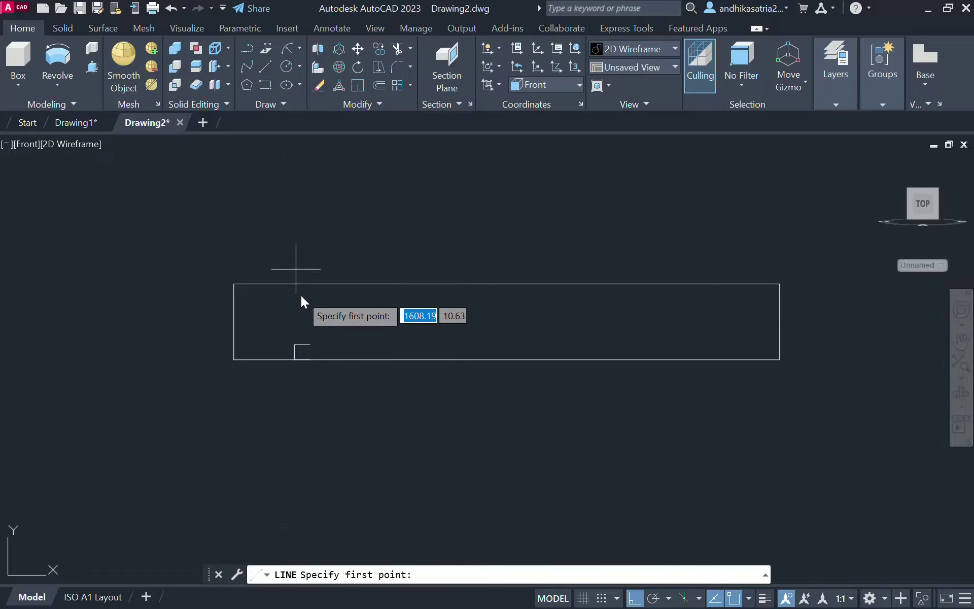
click(309, 359)
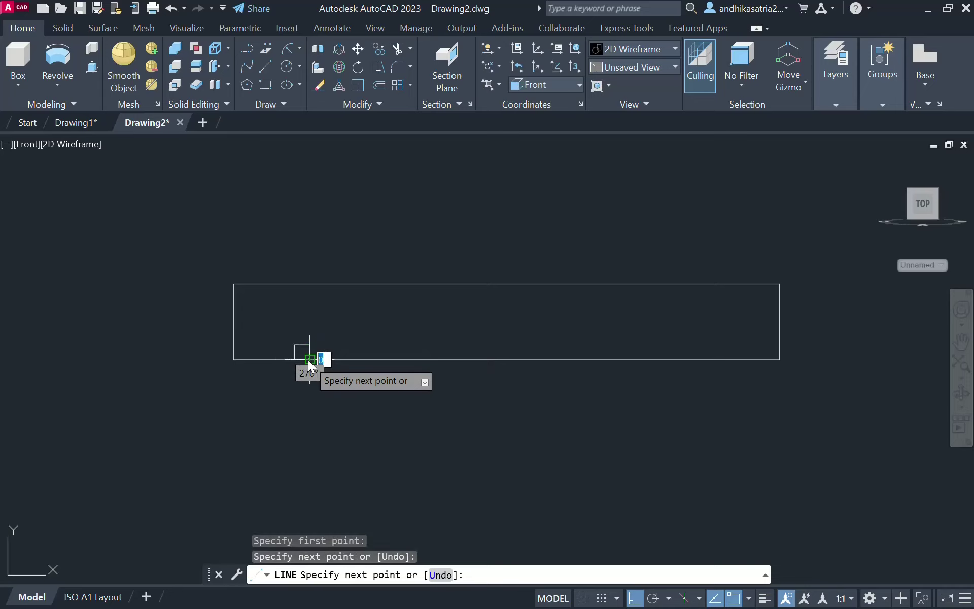
key(Escape)
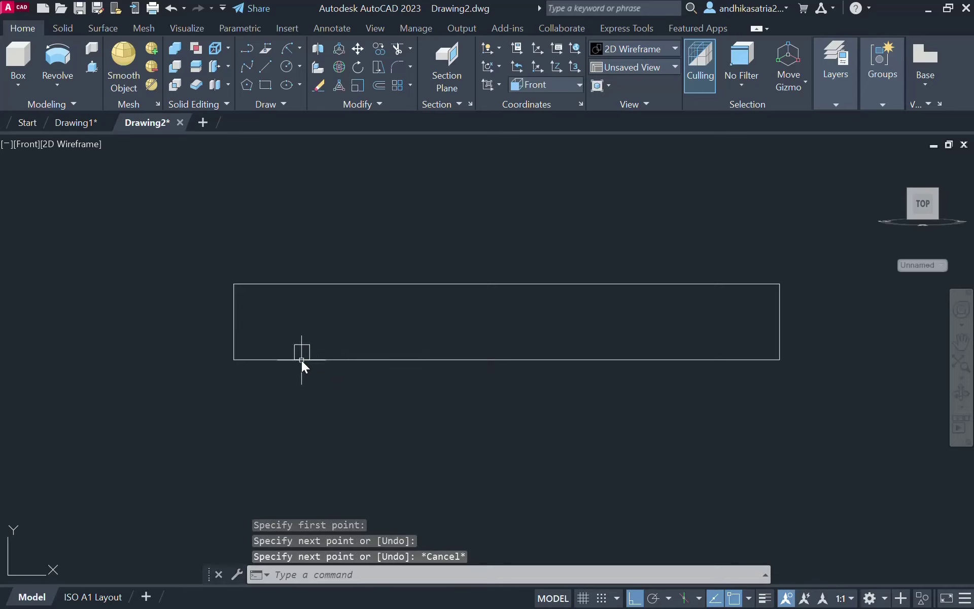
click(301, 360)
key(Delete)
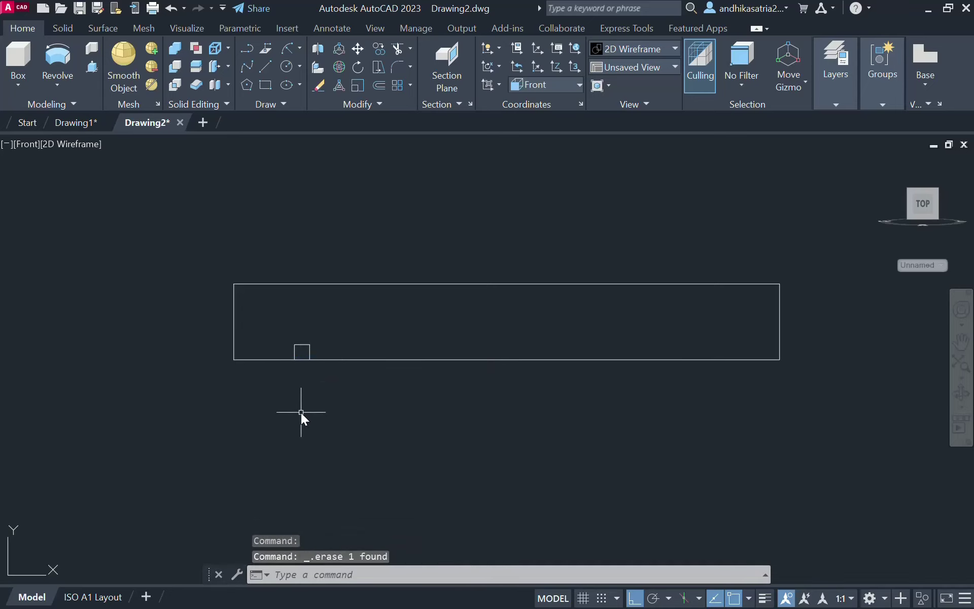
Check the Part 4 chamfer in the reference PDF, and in AutoCAD chamfer the outline's lower-left corner with both distances set to 5
key(alt+Tab)
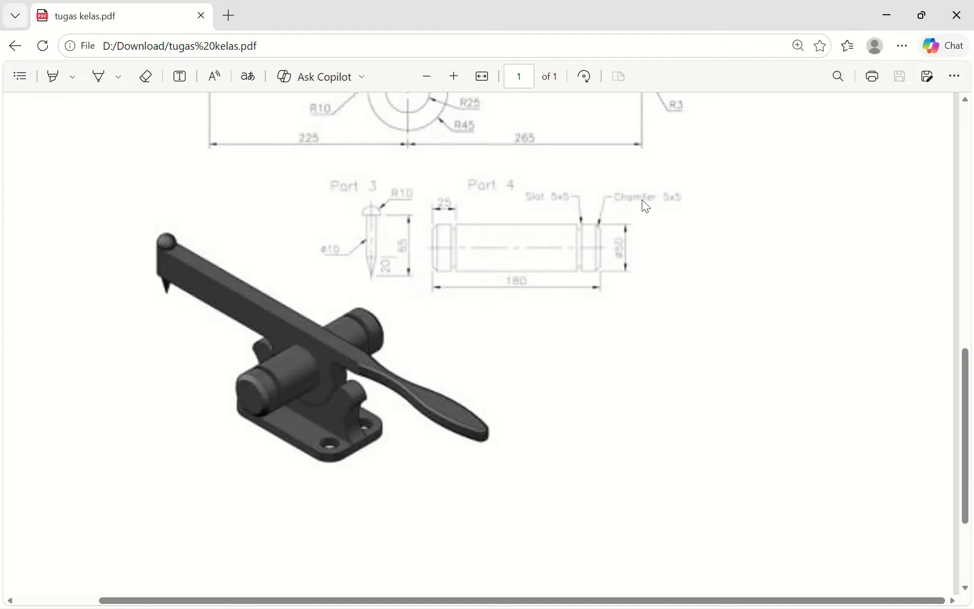
key(alt+Tab)
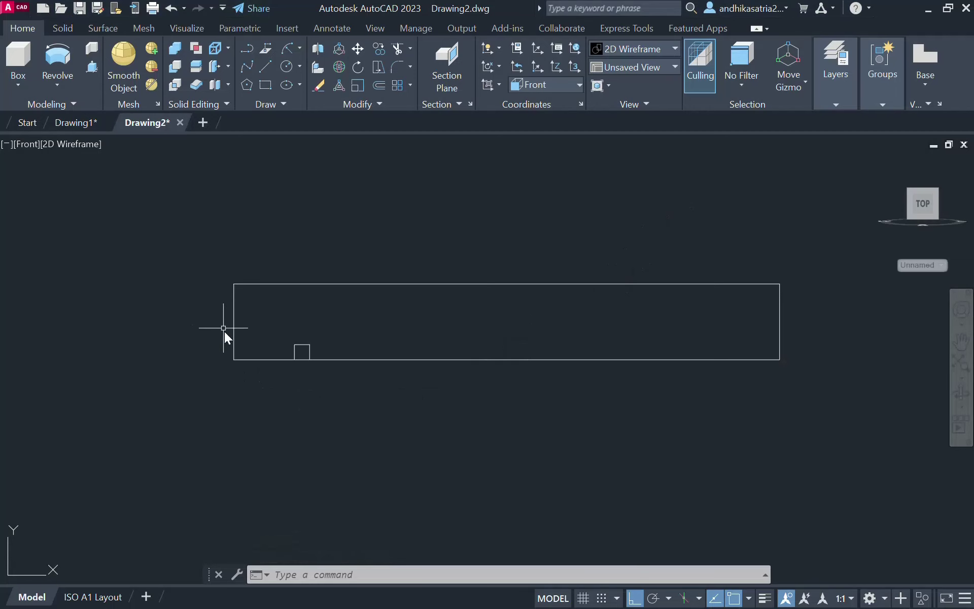
text(ch)
key(Down)
key(Down)
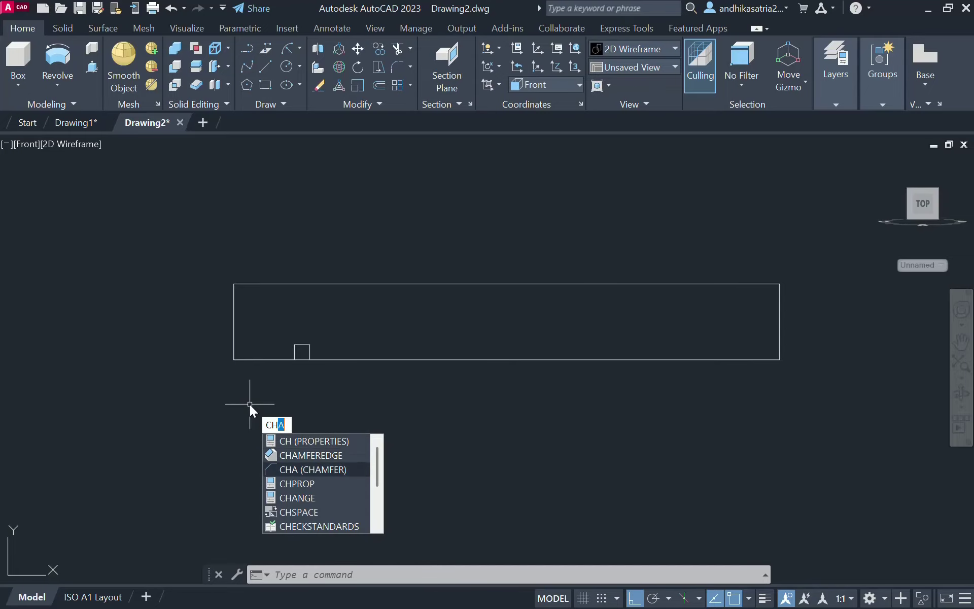
key(Return)
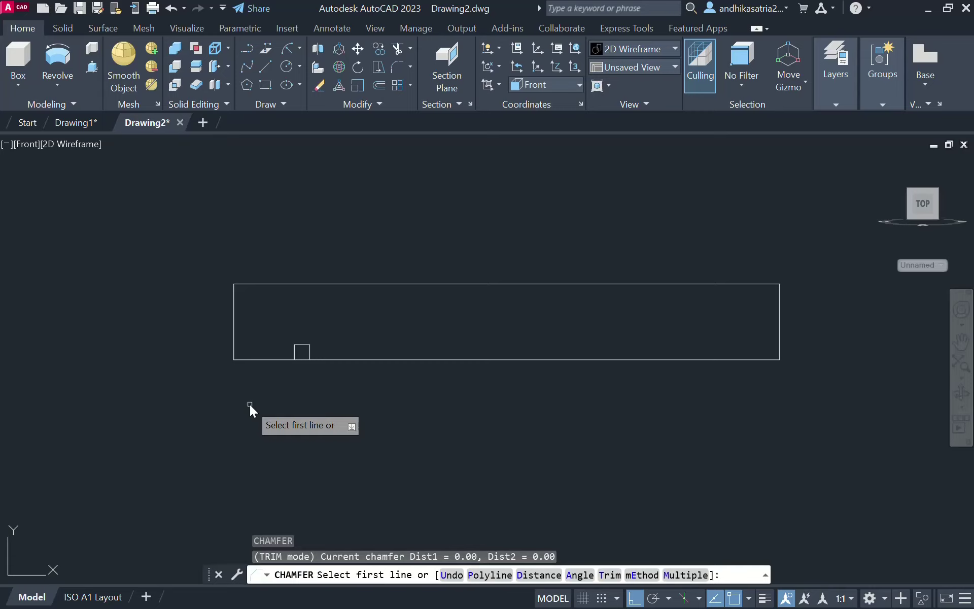
text(d)
key(Return)
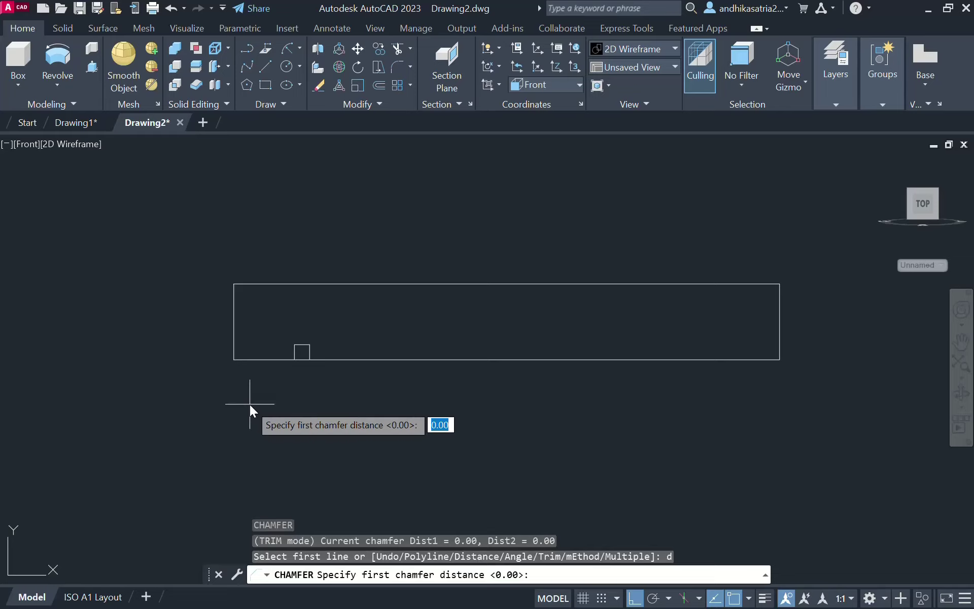
text(5)
key(Return)
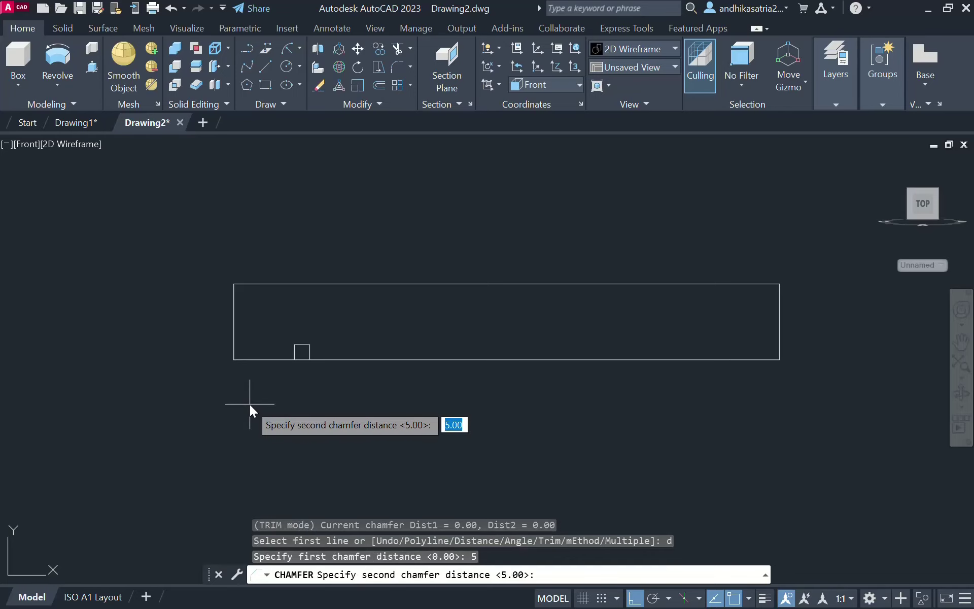
text(5)
key(Return)
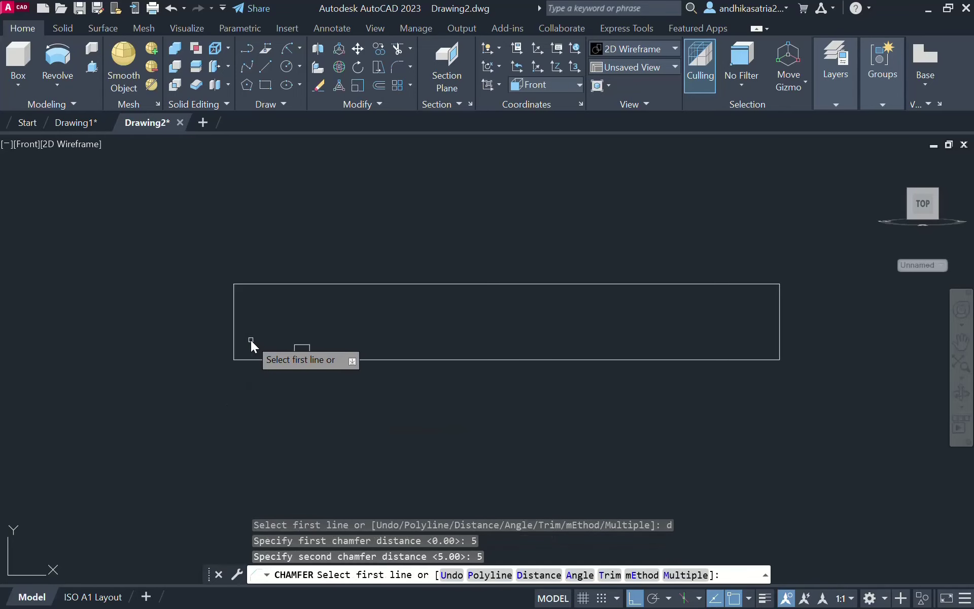
click(234, 343)
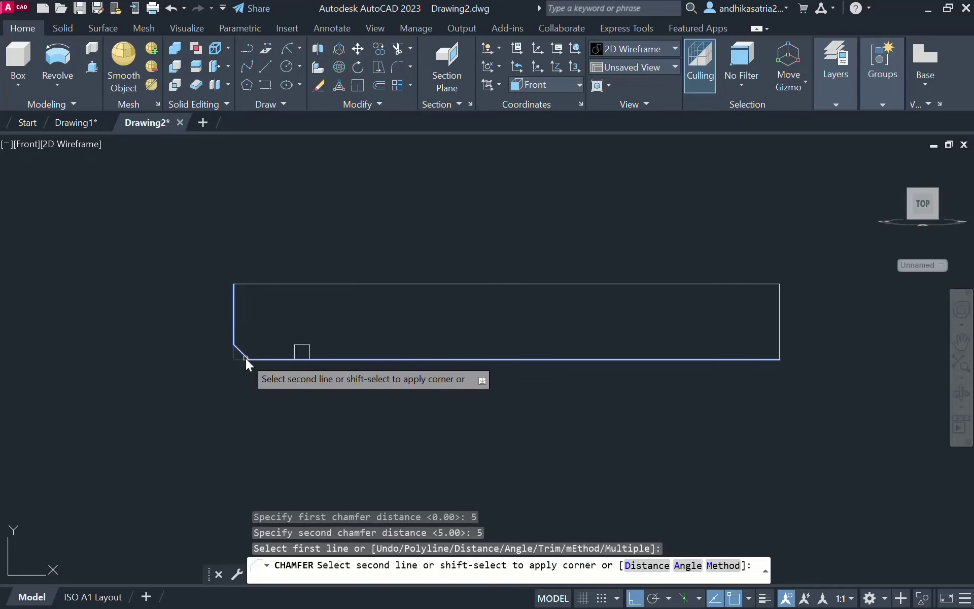
click(246, 358)
Trim the bottom edge of the Part 4 outline between the two sides of the slot
scroll(251, 375, up, 2)
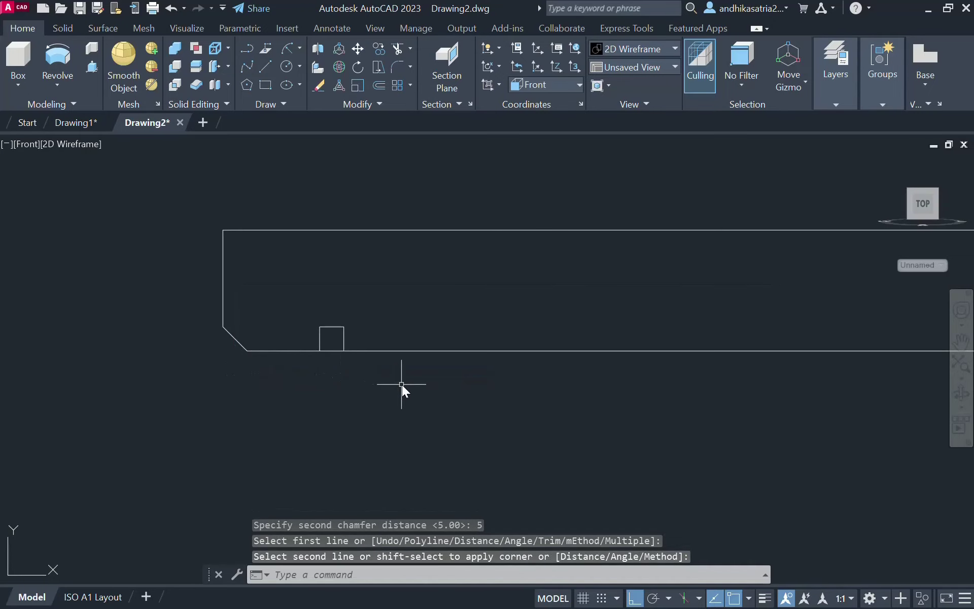
middle_drag(402, 384, 307, 384)
scroll(306, 385, down, 2)
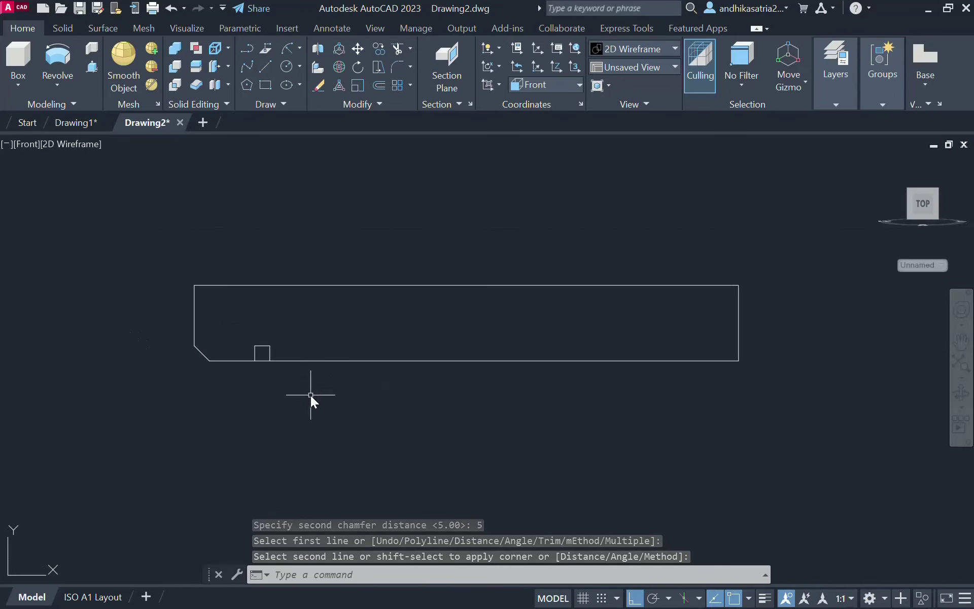
text(TR)
key(Return)
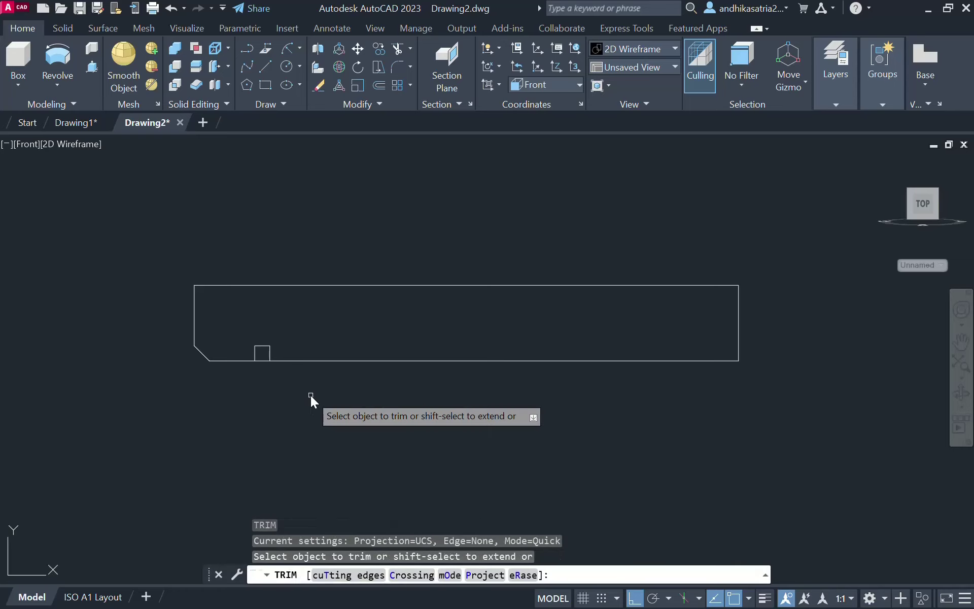
click(262, 360)
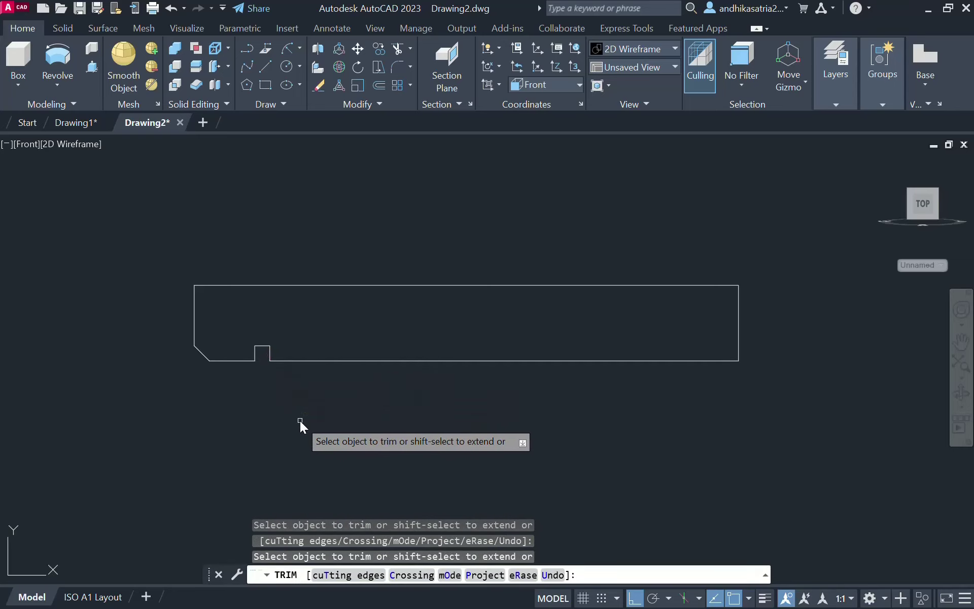
key(Return)
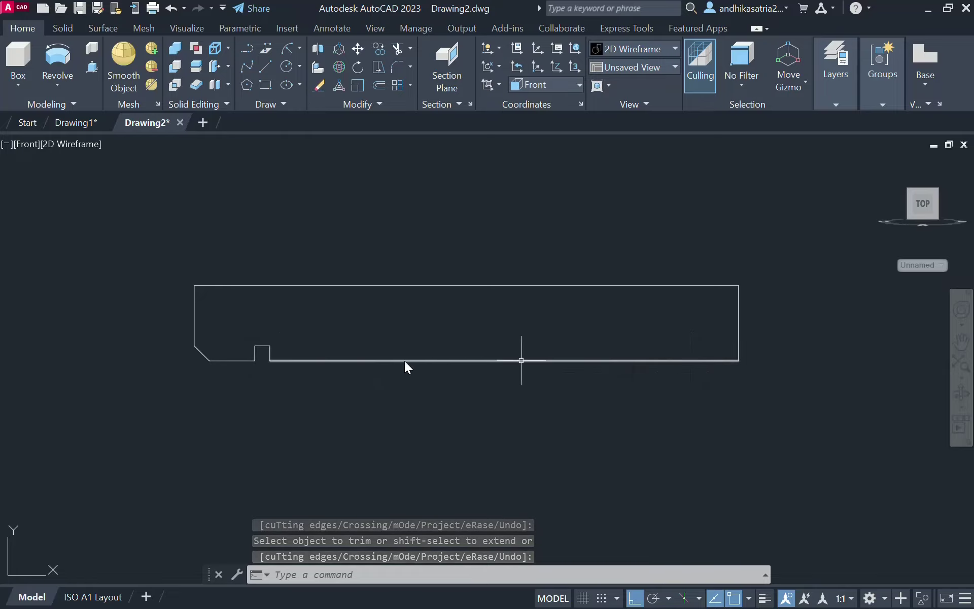
click(252, 354)
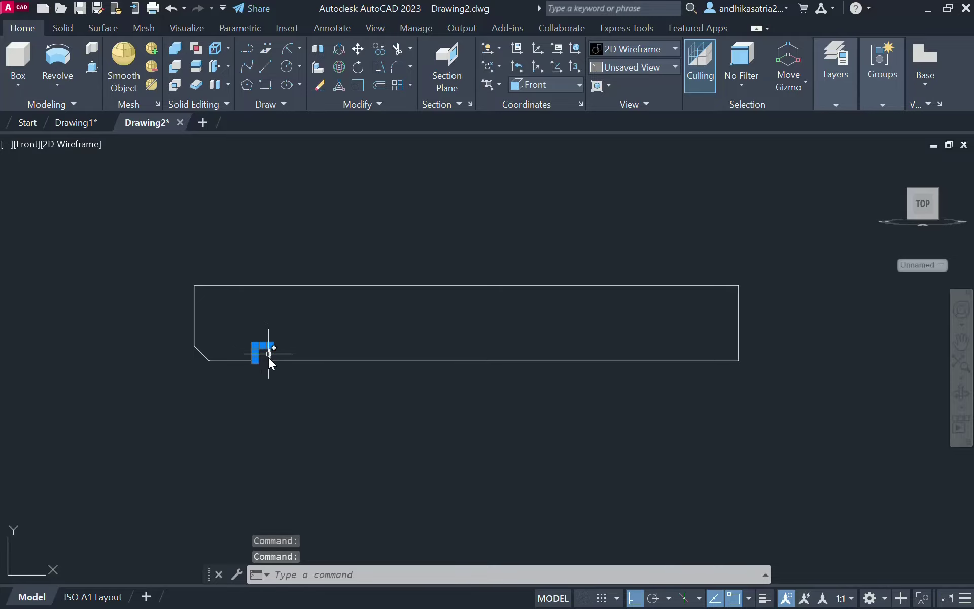
click(270, 359)
text(MIRROR)
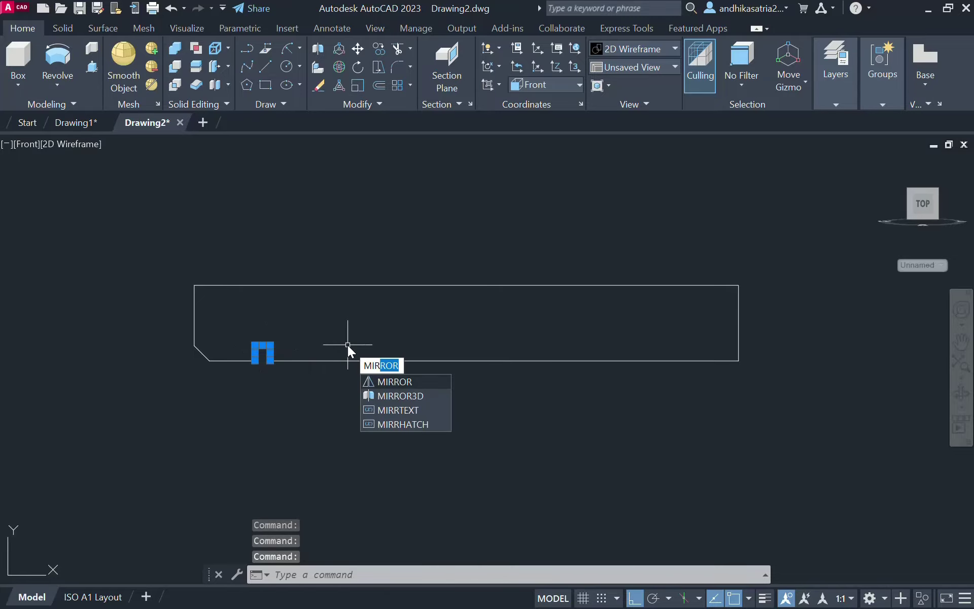
key(Return)
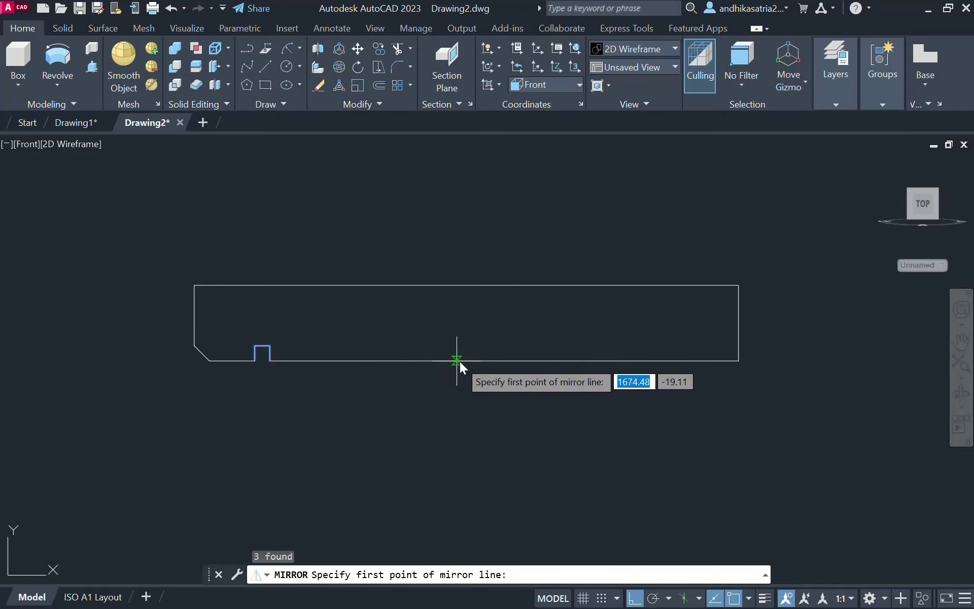
click(506, 361)
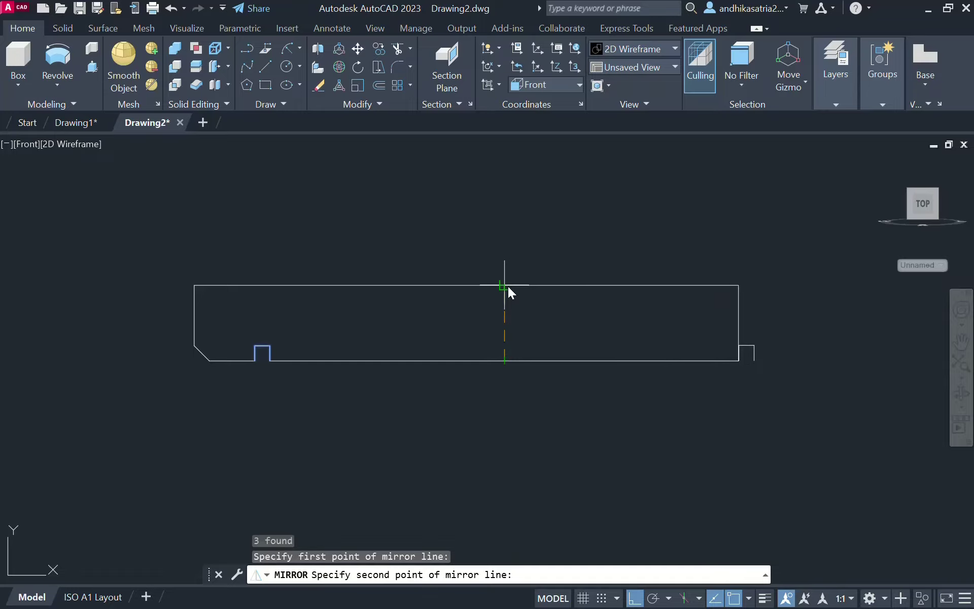
key(Escape)
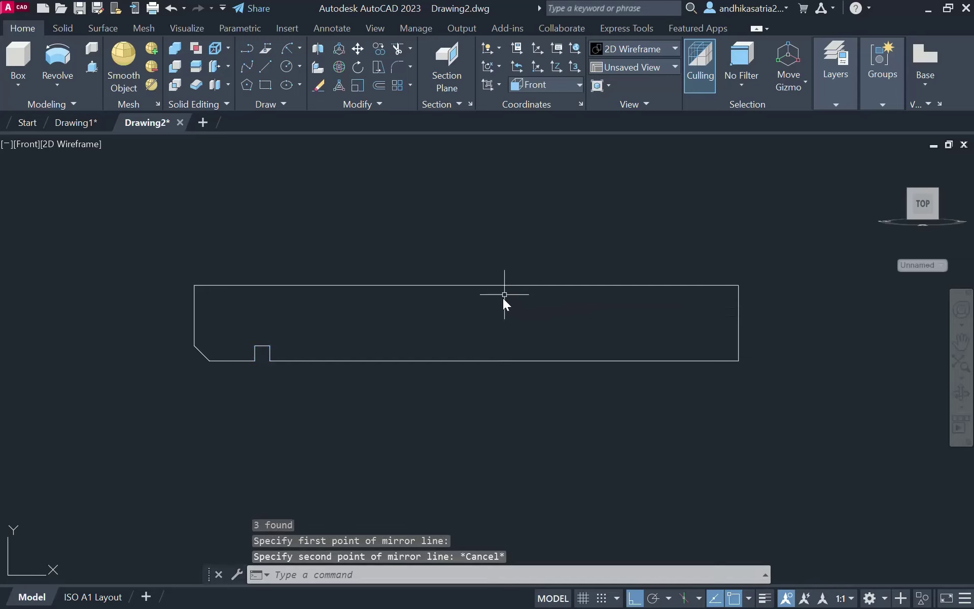
Mirror the slot's three lines about the vertical centreline of the Part 4 outline, keeping the source lines
click(246, 333)
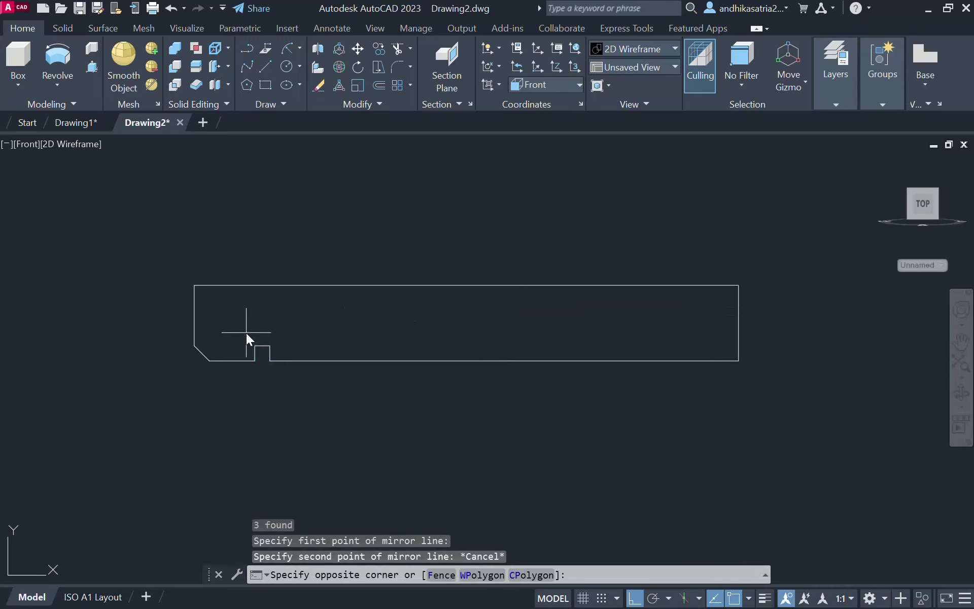
click(272, 369)
text(mi)
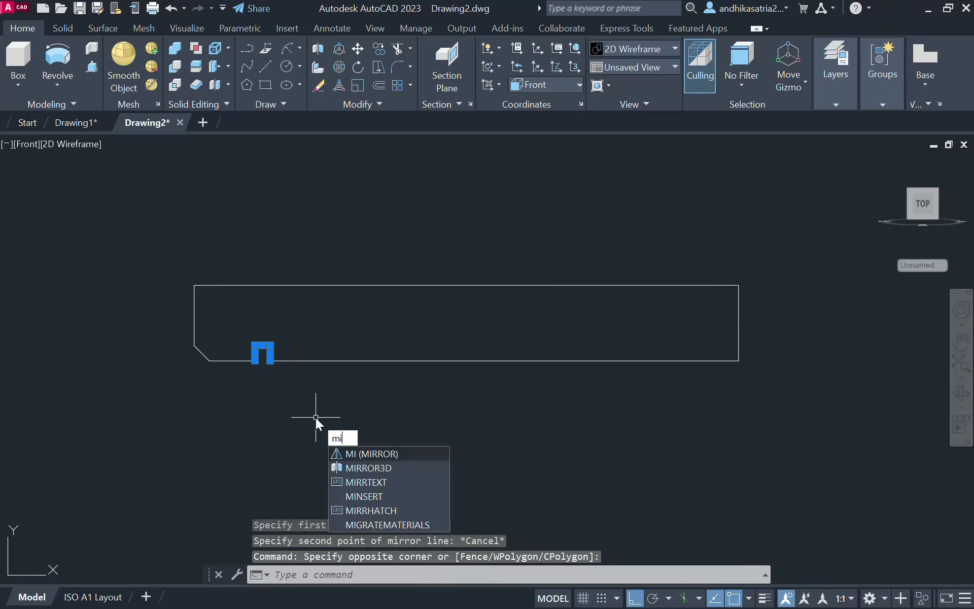
key(Return)
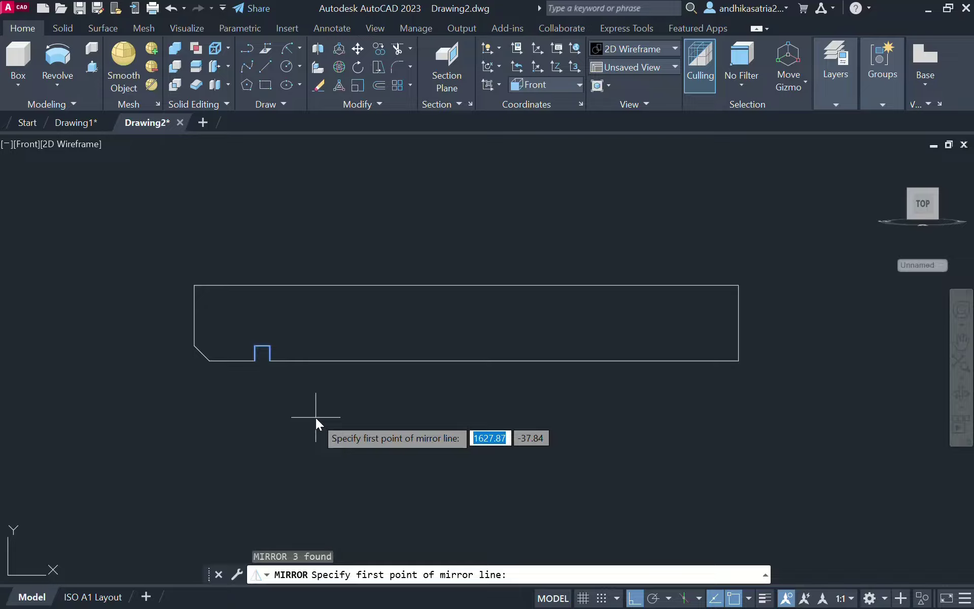
click(464, 285)
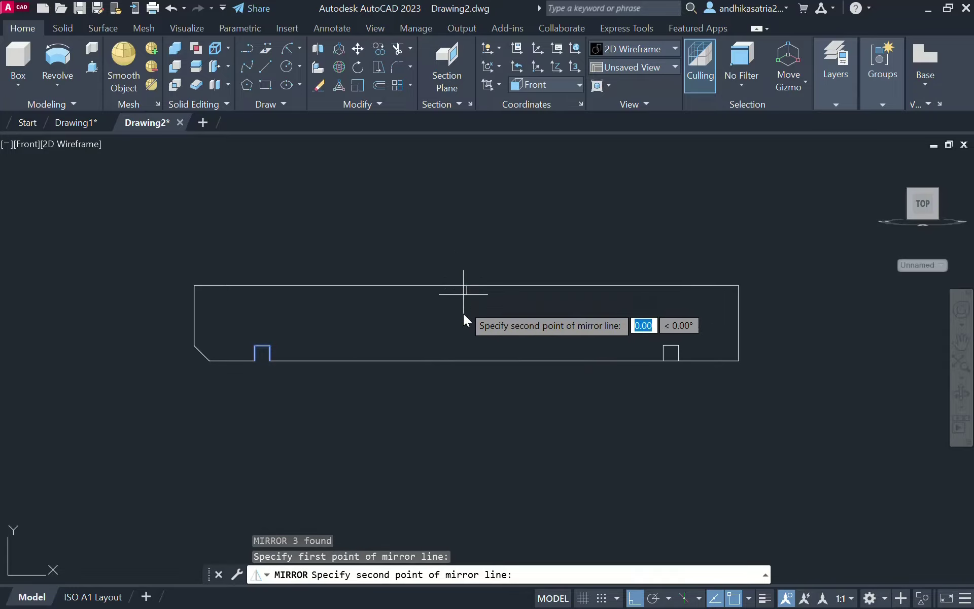
click(468, 365)
click(487, 428)
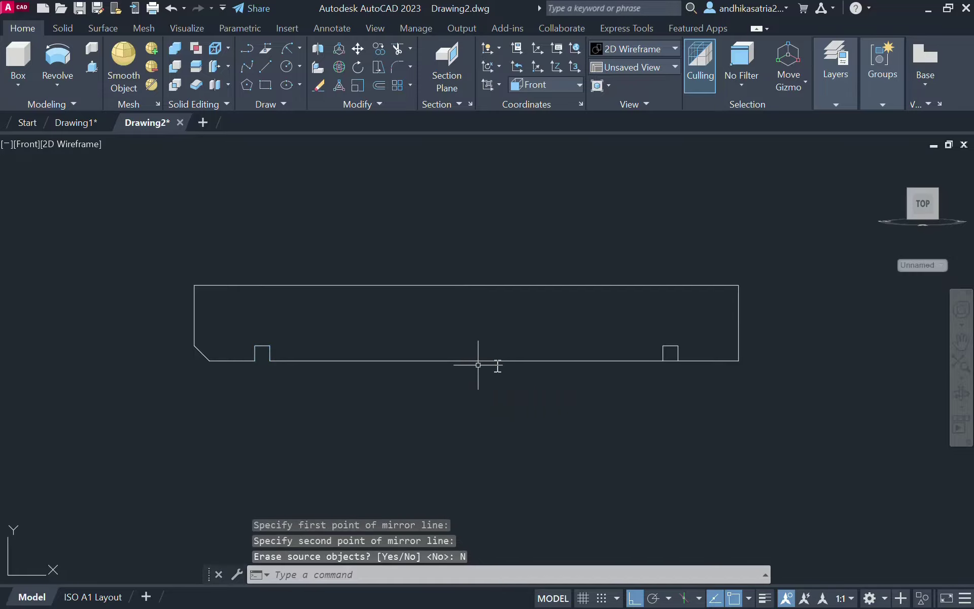
Trim the bottom edge of the outline between the two sides of the mirrored slot
text(tr)
key(Return)
click(672, 361)
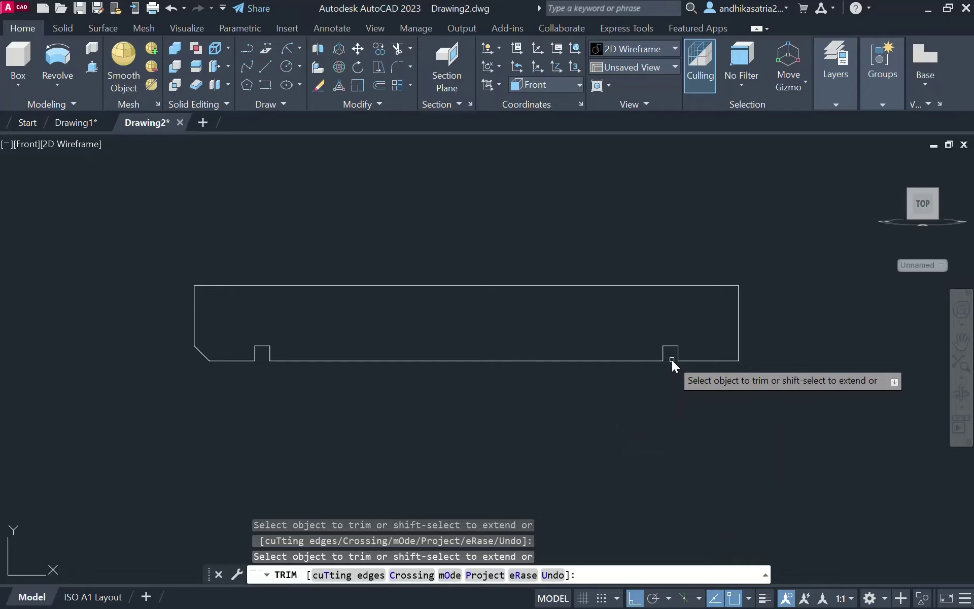
key(Escape)
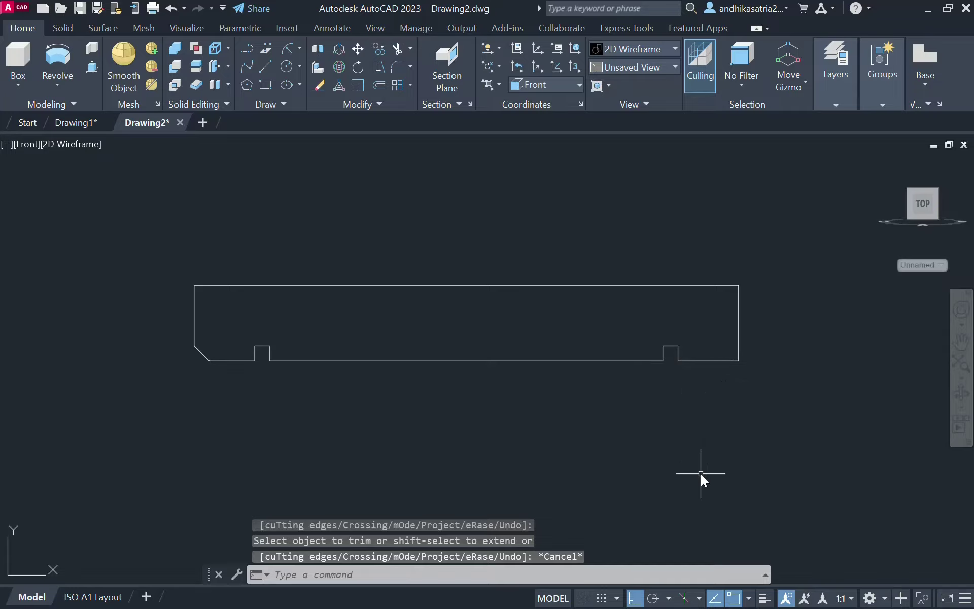
Chamfer the lower-right corner of the Part 4 outline with both distances set to 5
text(ch)
key(Down)
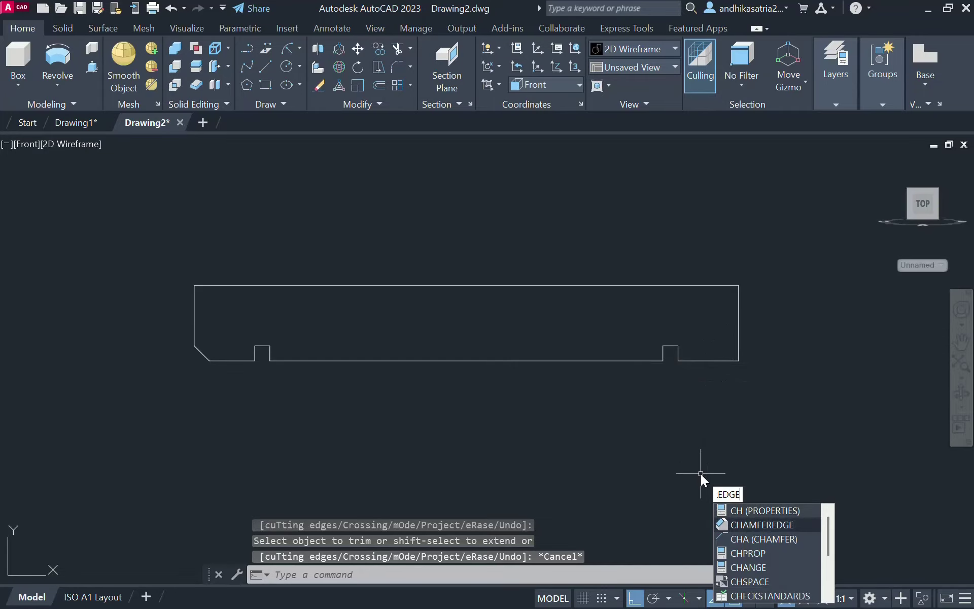
key(Down)
key(Return)
text(d)
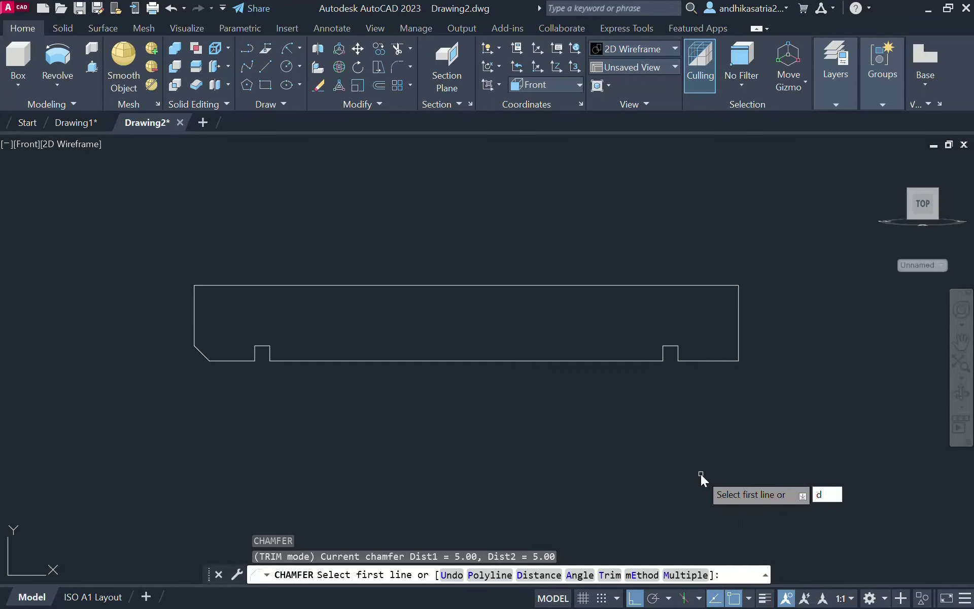
key(Return)
text(5)
key(Return)
text(5)
key(Return)
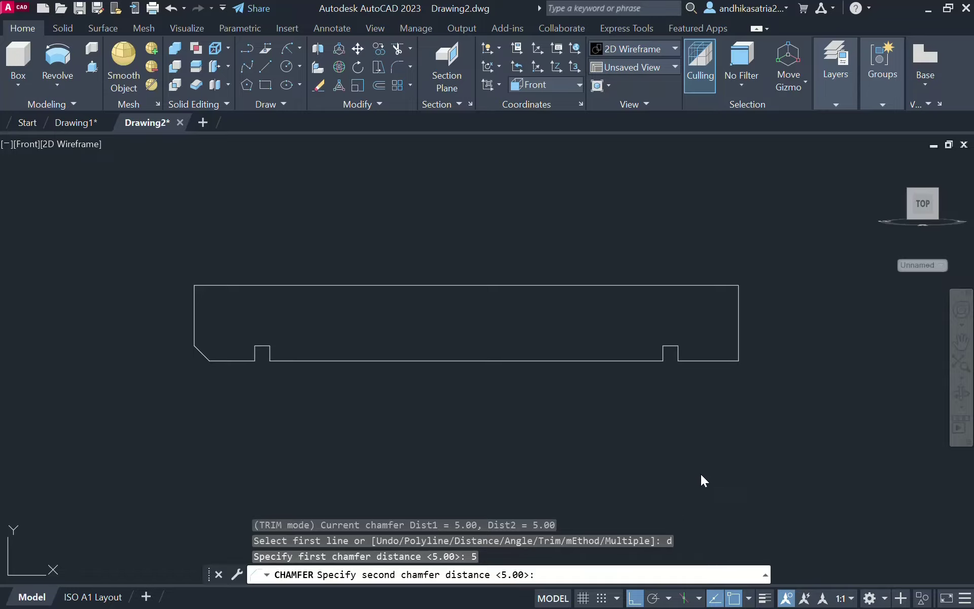
click(725, 361)
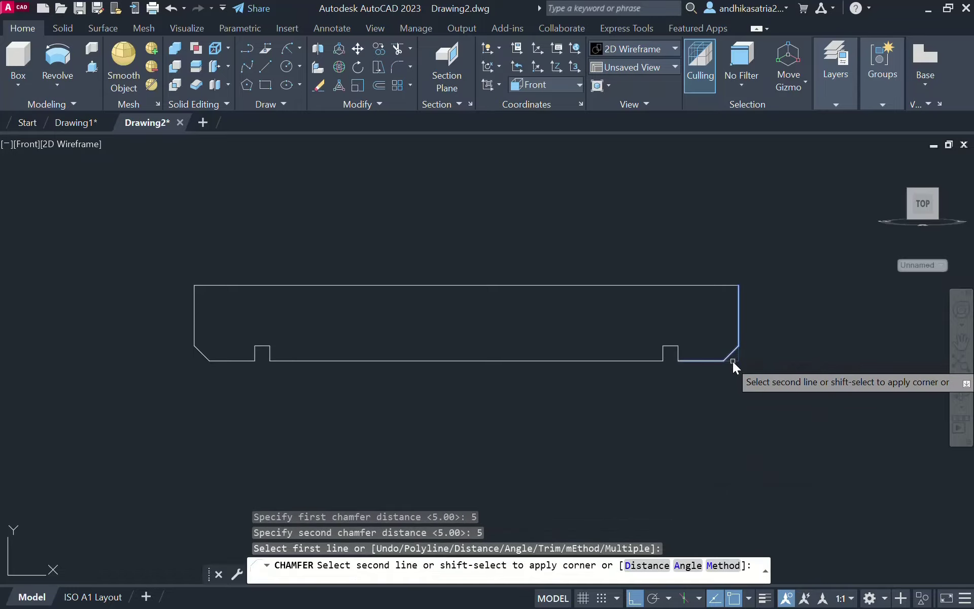
click(738, 353)
Join all the lines of the Part 4 outline into a single polyline
scroll(736, 380, down, 2)
middle_drag(741, 406, 665, 414)
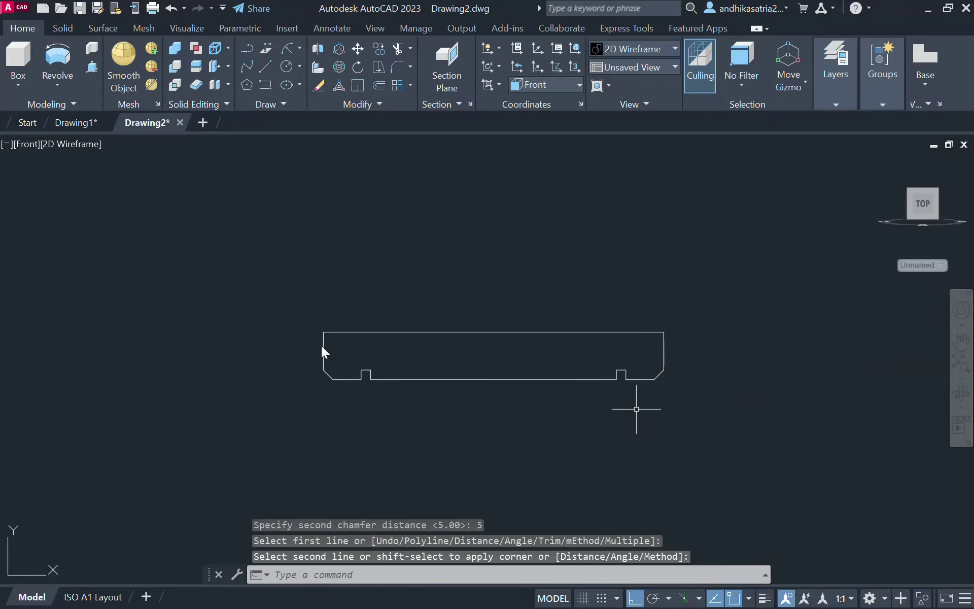
click(224, 261)
click(708, 406)
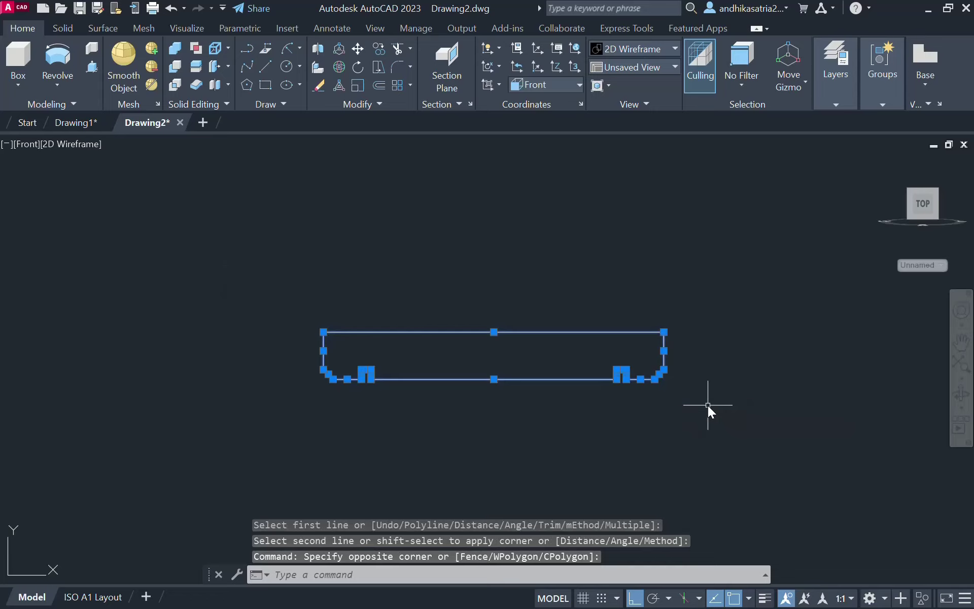
text(join)
key(Return)
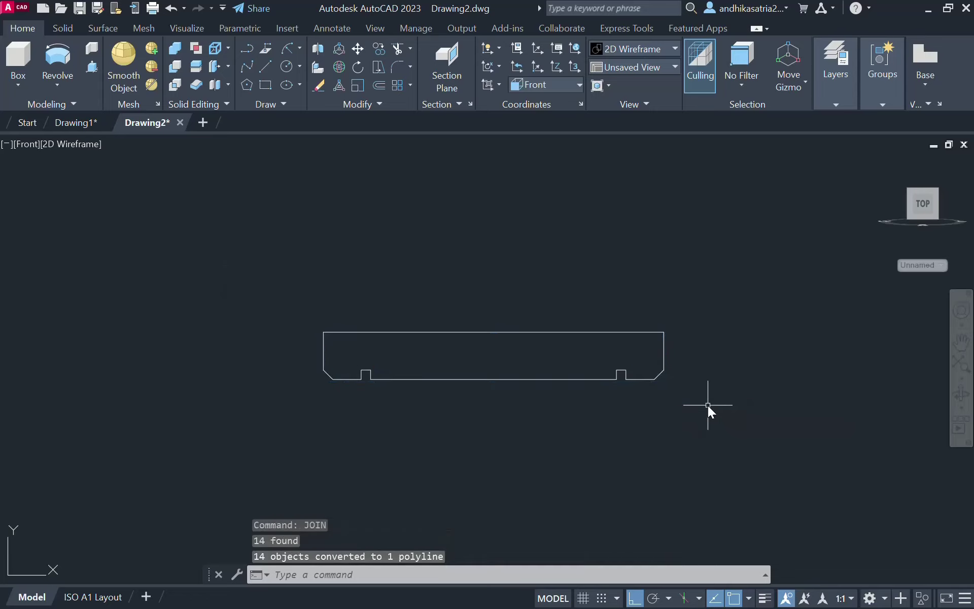
Switch to the SW Isometric view and revolve the Part 4 profile 360 degrees about its long unslotted edge
scroll(584, 350, down, 3)
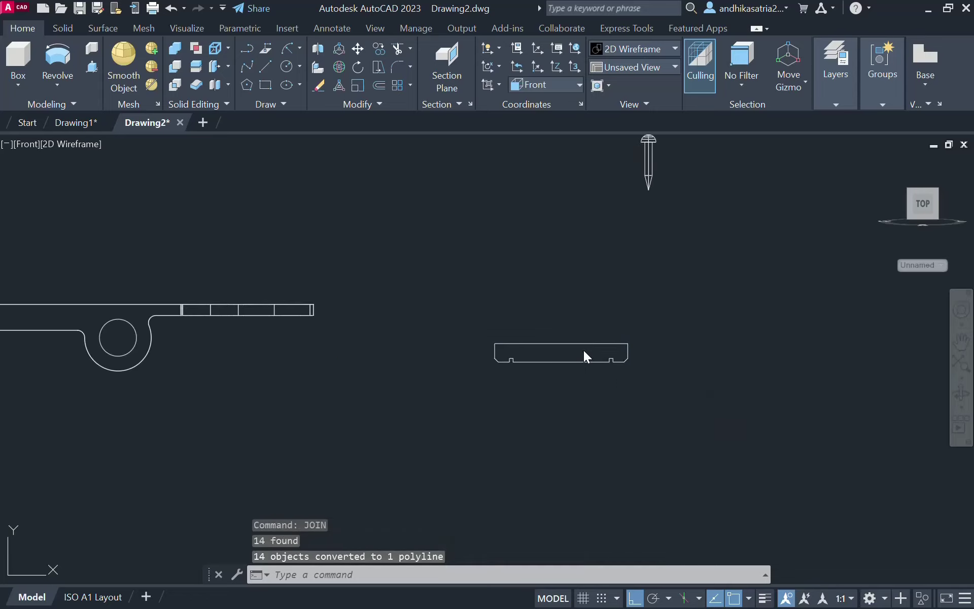
click(28, 143)
click(96, 290)
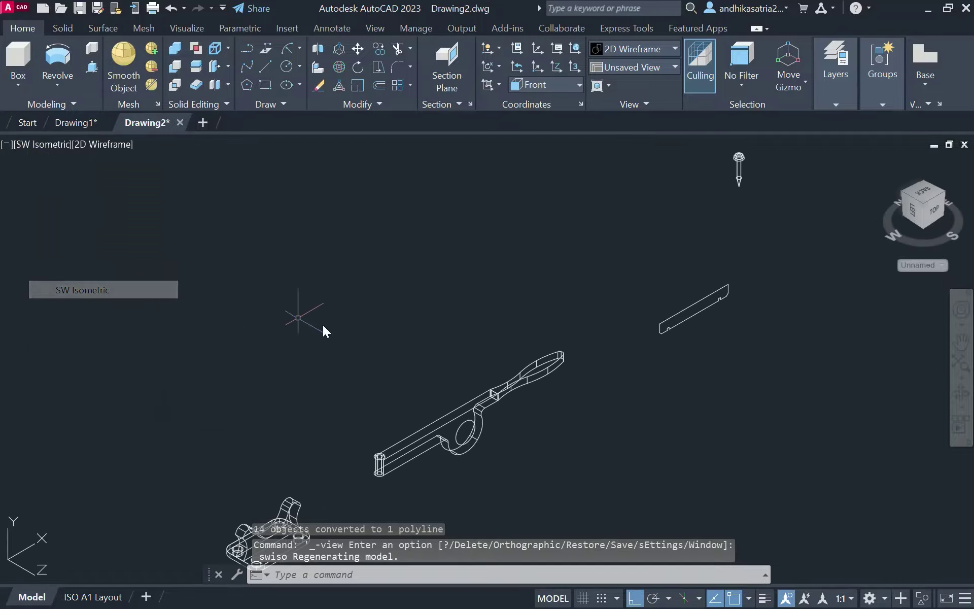
click(57, 61)
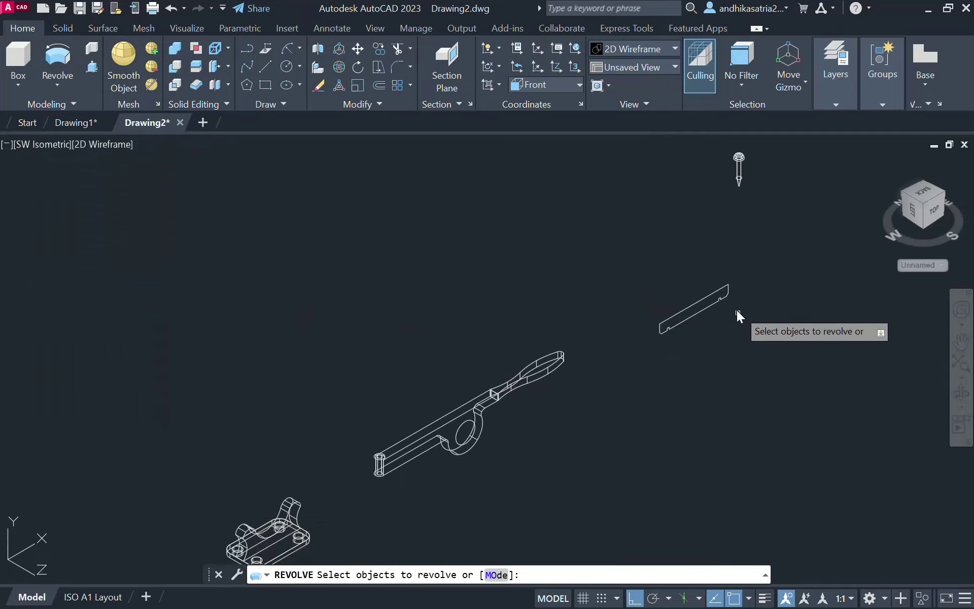
click(702, 312)
key(Return)
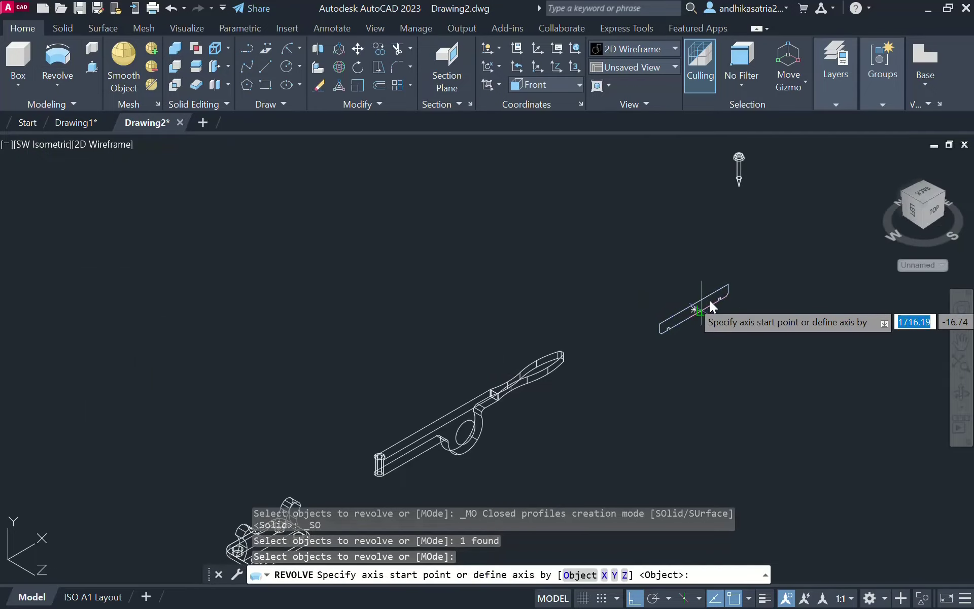
scroll(735, 282, up, 4)
click(740, 274)
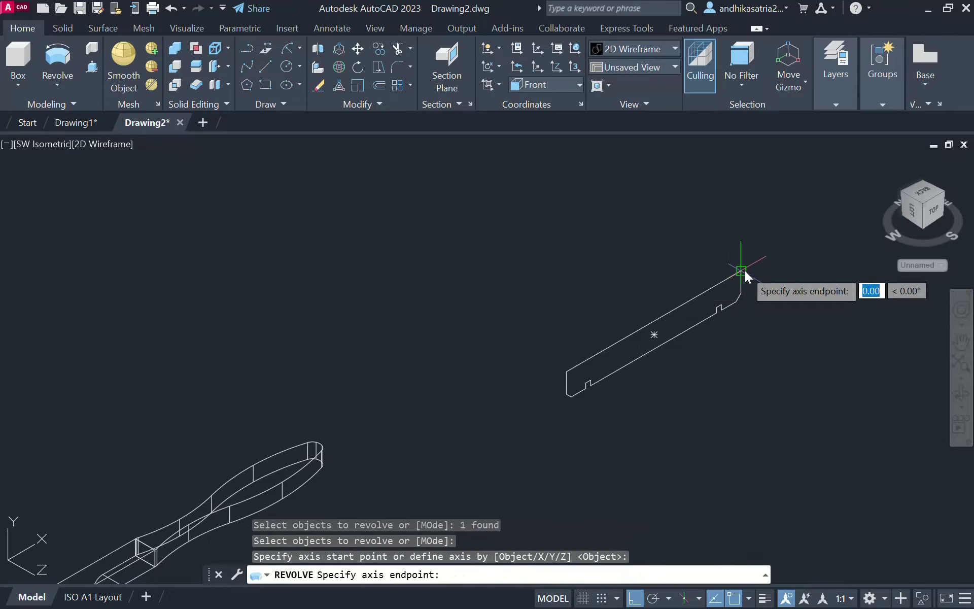
click(566, 376)
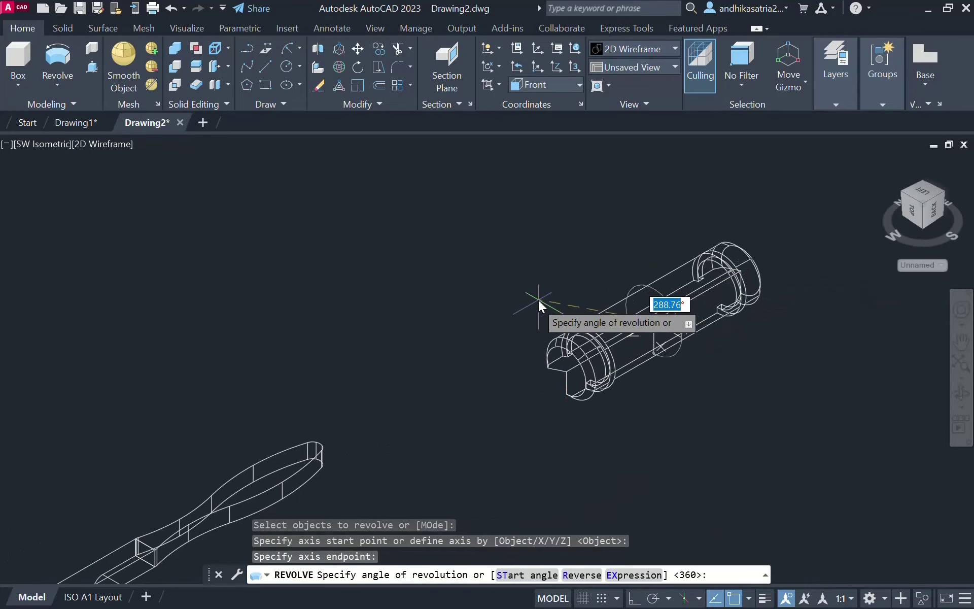
text(360)
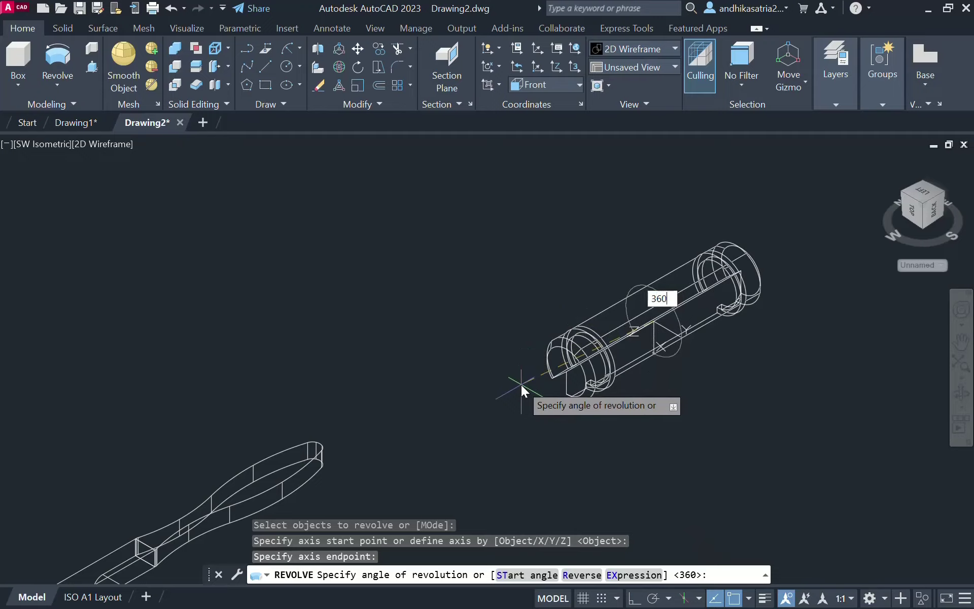
key(Return)
Apply the Conceptual visual style and examine the revolved pivot and the lever's unopened pivot hole
scroll(525, 387, down, 5)
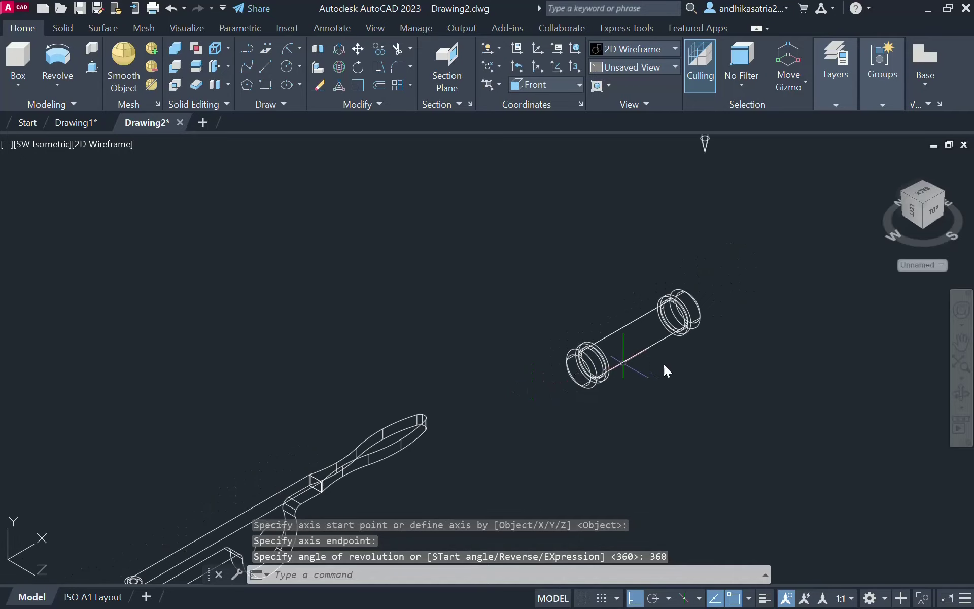
click(118, 143)
click(167, 201)
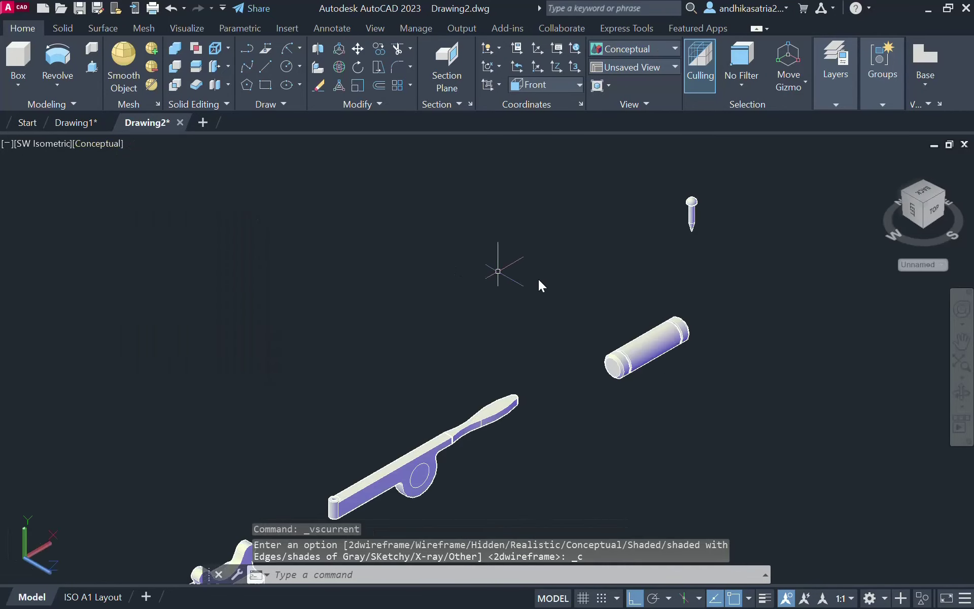
scroll(625, 364, up, 3)
scroll(628, 361, down, 1)
scroll(634, 358, up, 3)
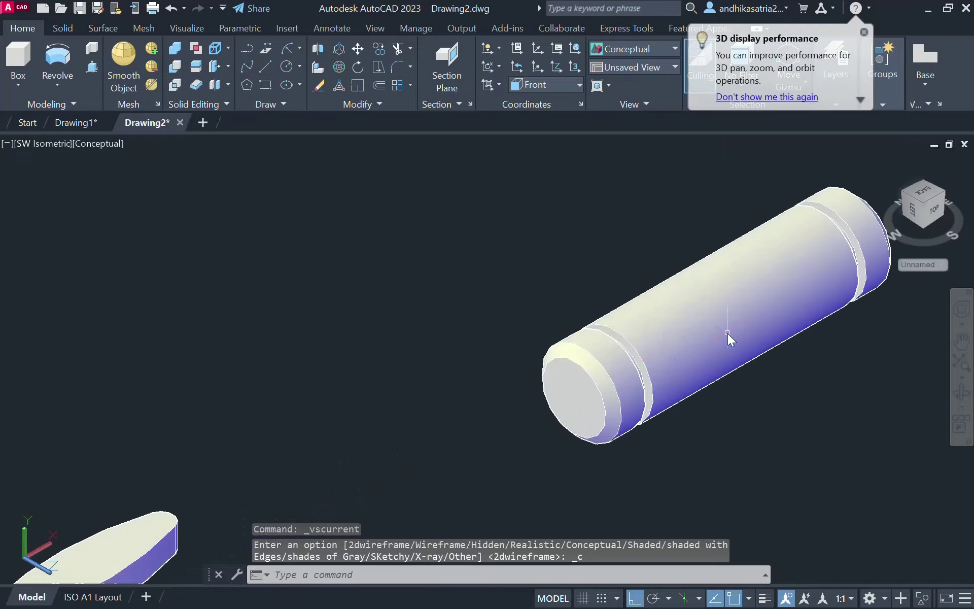
scroll(727, 334, down, 5)
scroll(601, 423, up, 5)
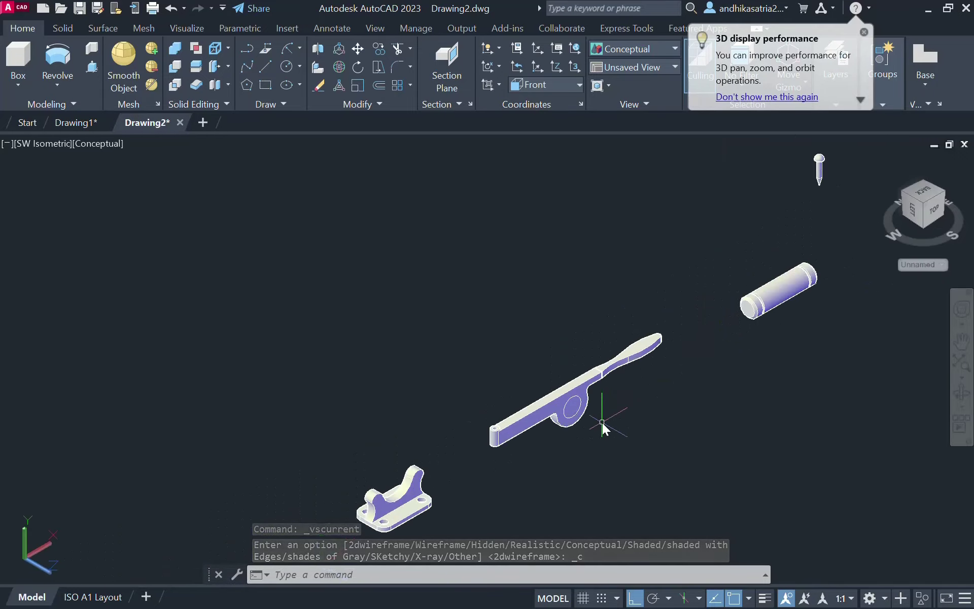
scroll(530, 333, up, 3)
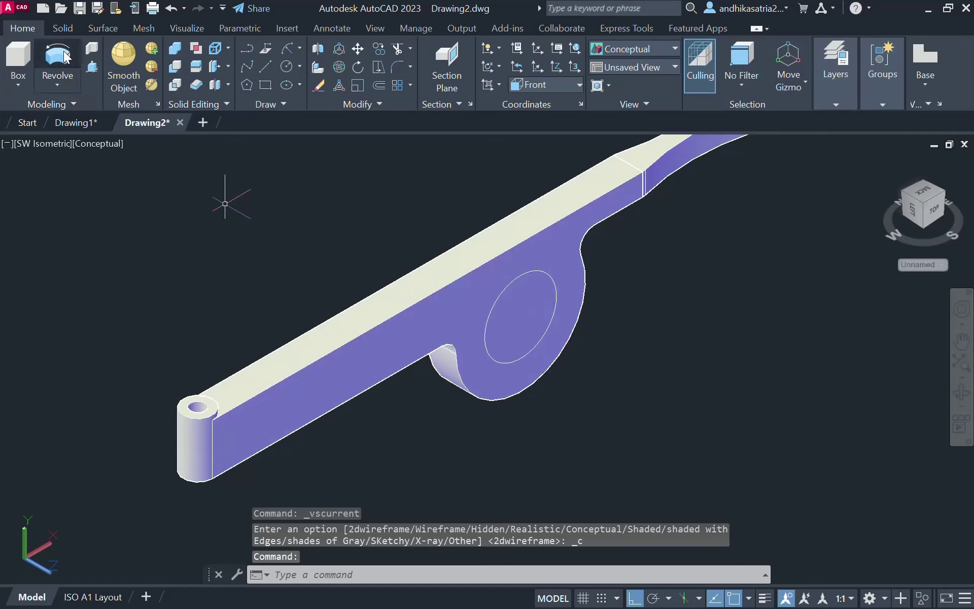
Return to the 2D Wireframe style and extrude the circle on the lever's rounded lug through the lever's full thickness
click(98, 145)
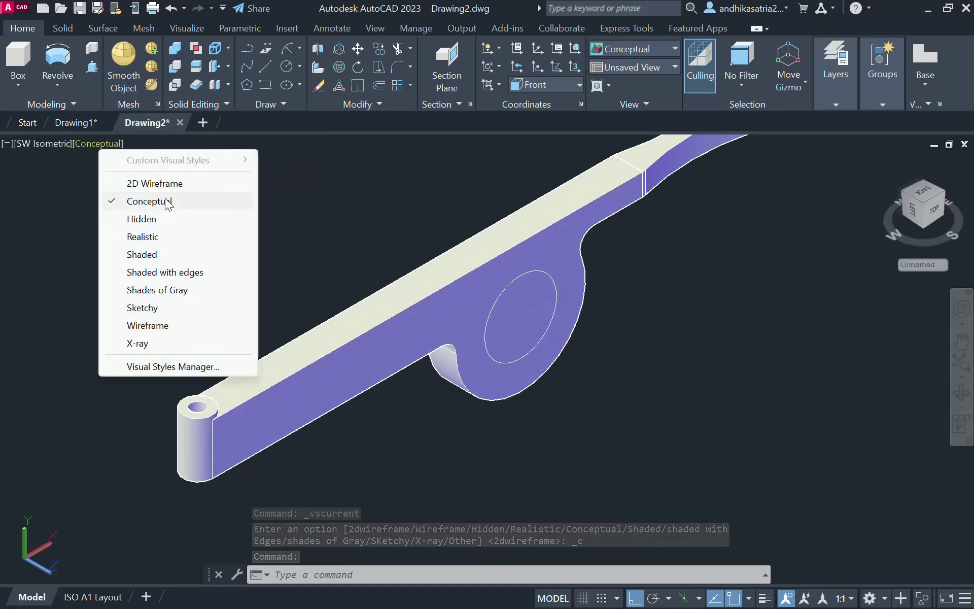
click(167, 178)
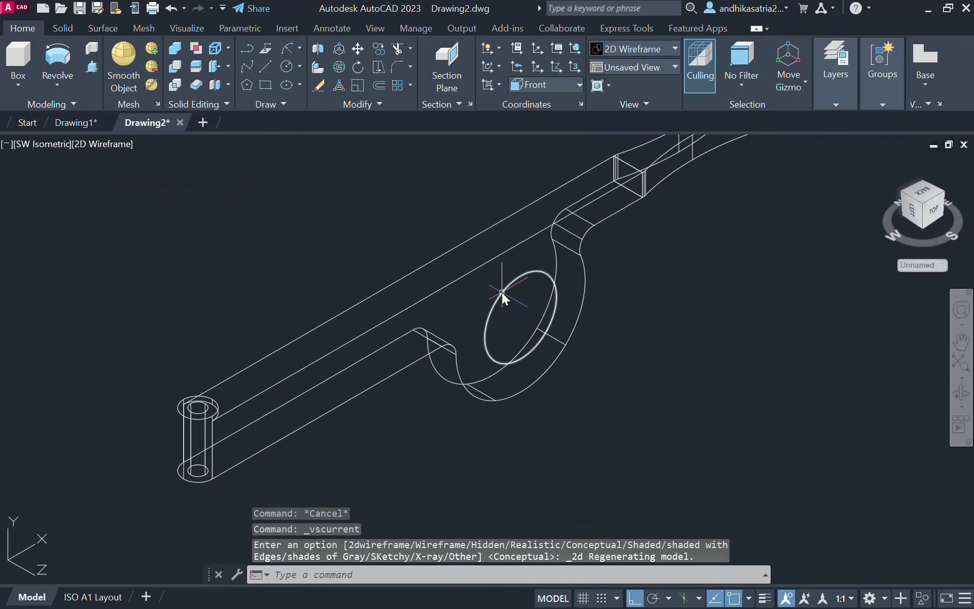
click(66, 85)
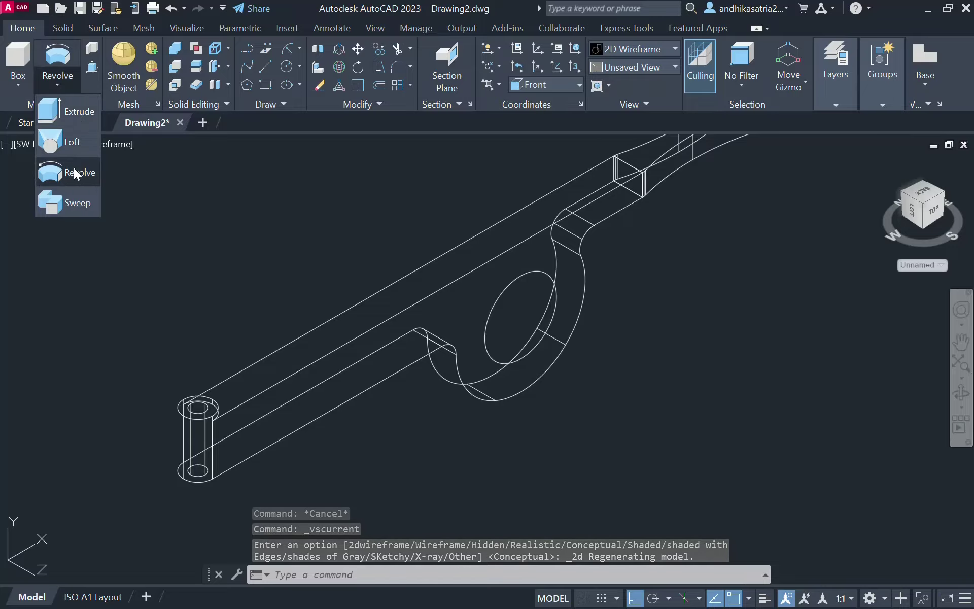
click(76, 110)
click(511, 285)
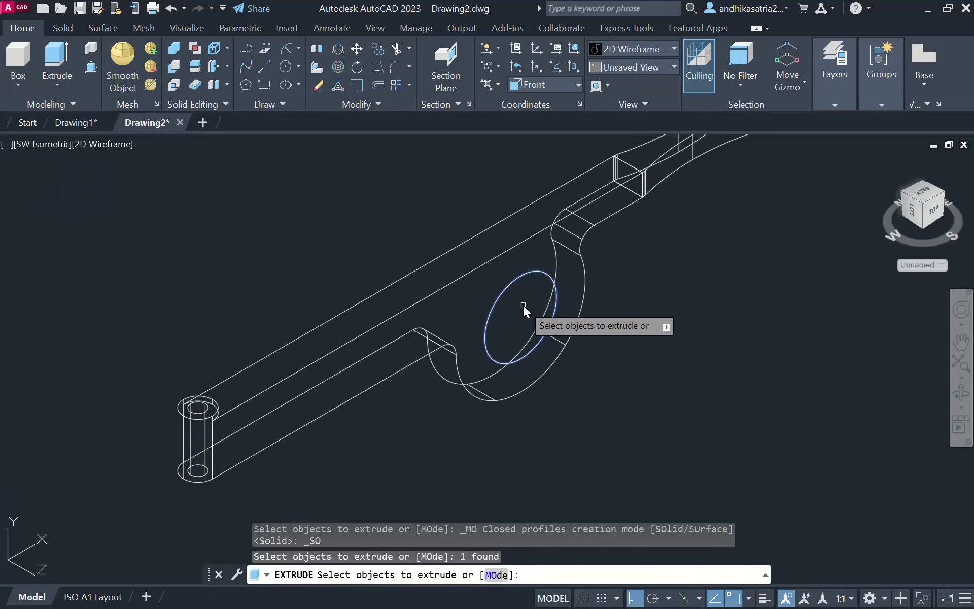
key(Return)
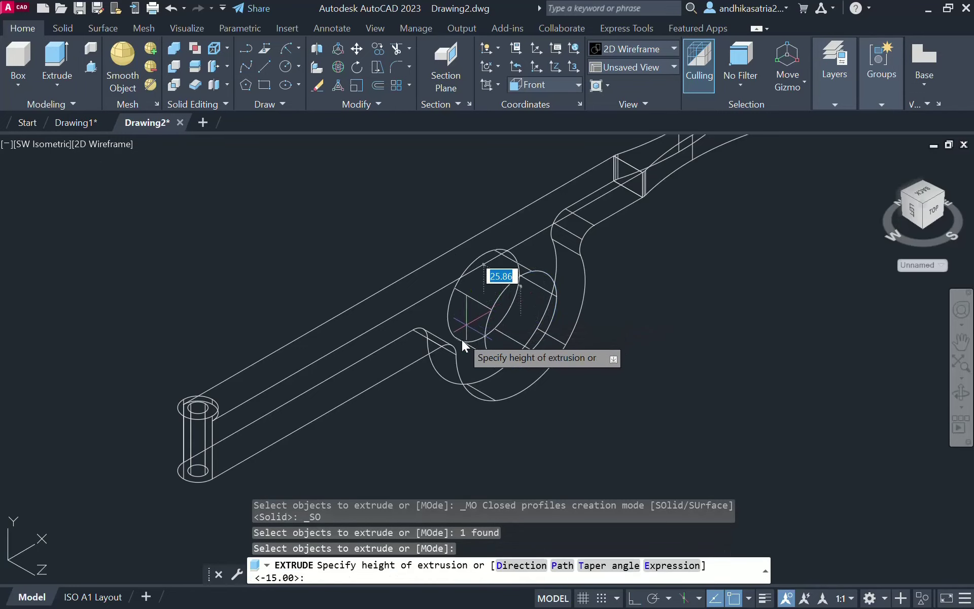
click(487, 374)
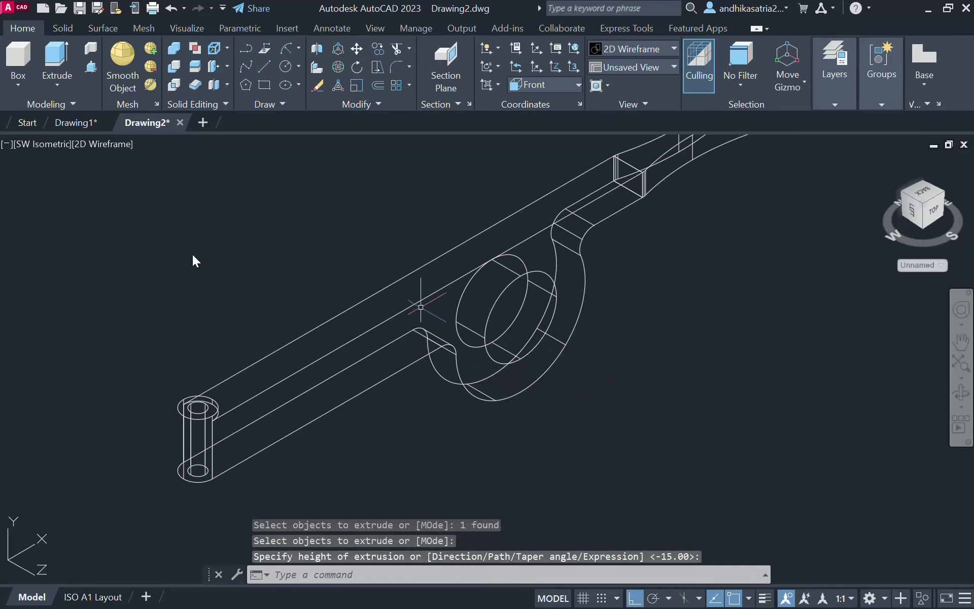
Subtract the extruded cylinder from the lever to open the pivot hole, and apply the Conceptual visual style
click(173, 68)
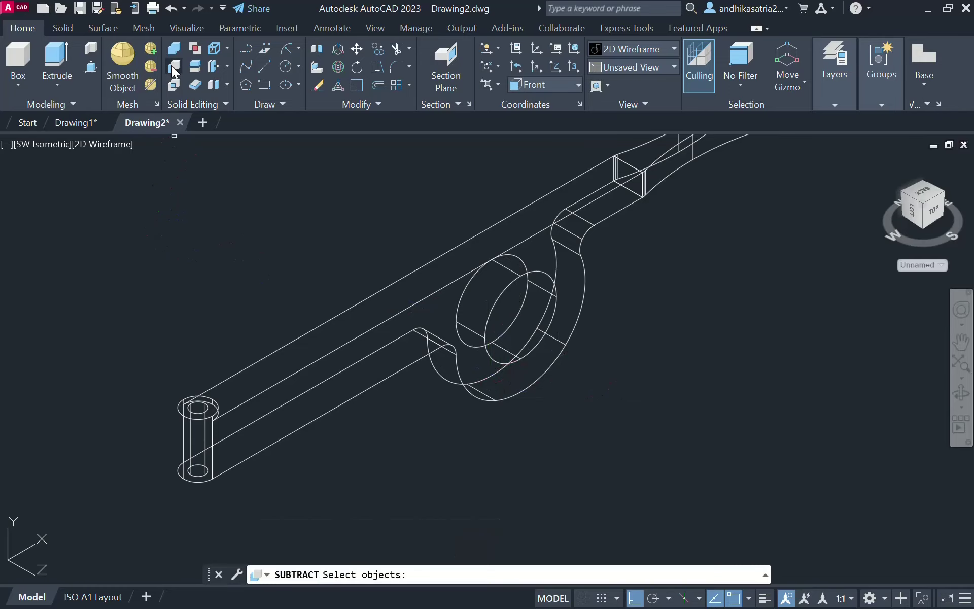
click(434, 290)
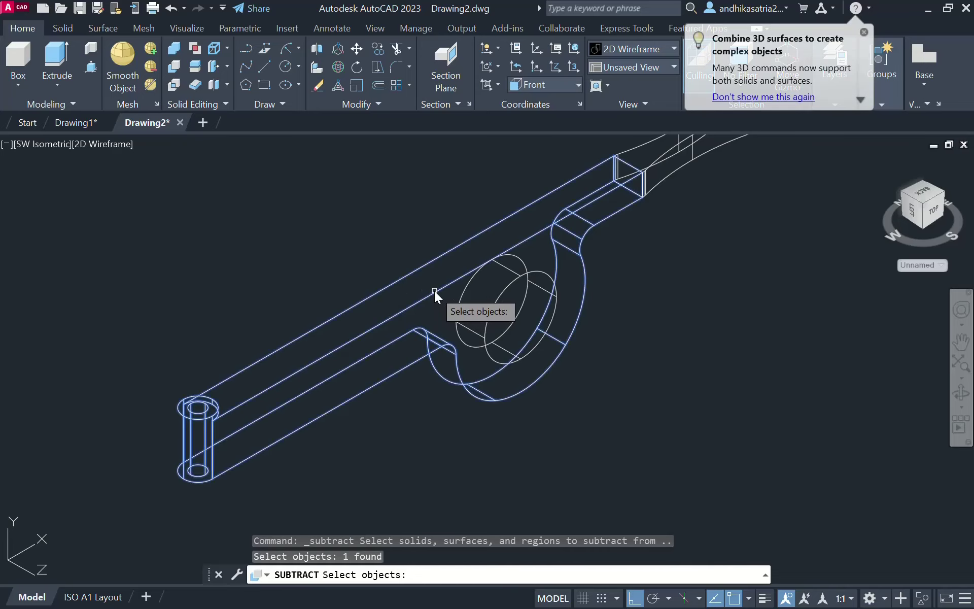
key(Return)
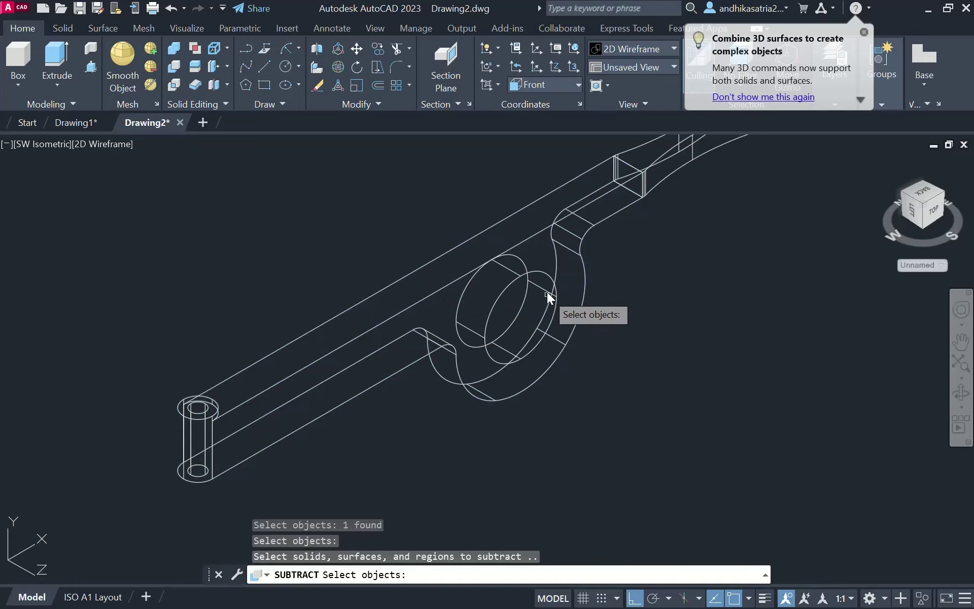
click(506, 286)
key(Return)
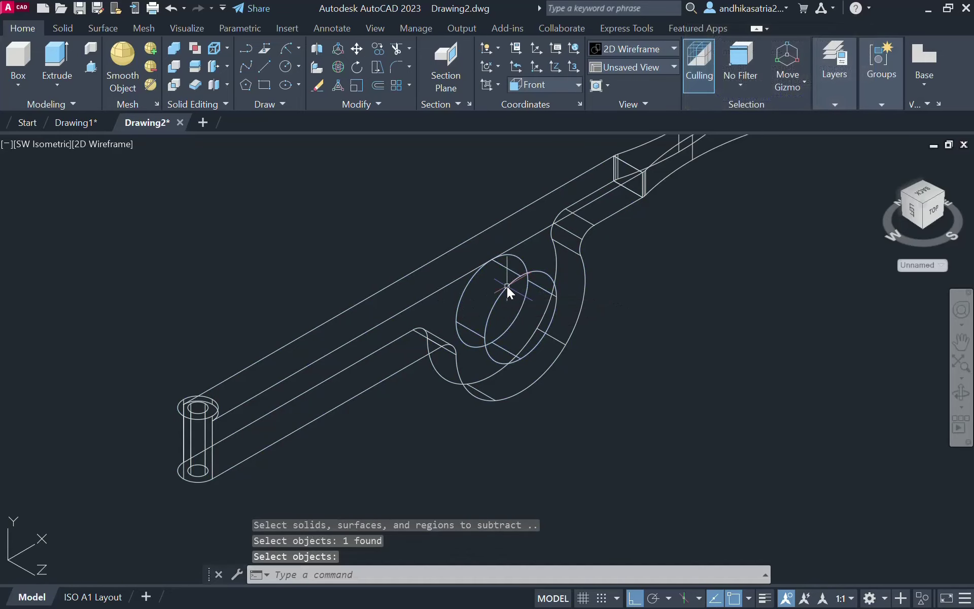
click(115, 143)
click(167, 201)
scroll(535, 294, down, 3)
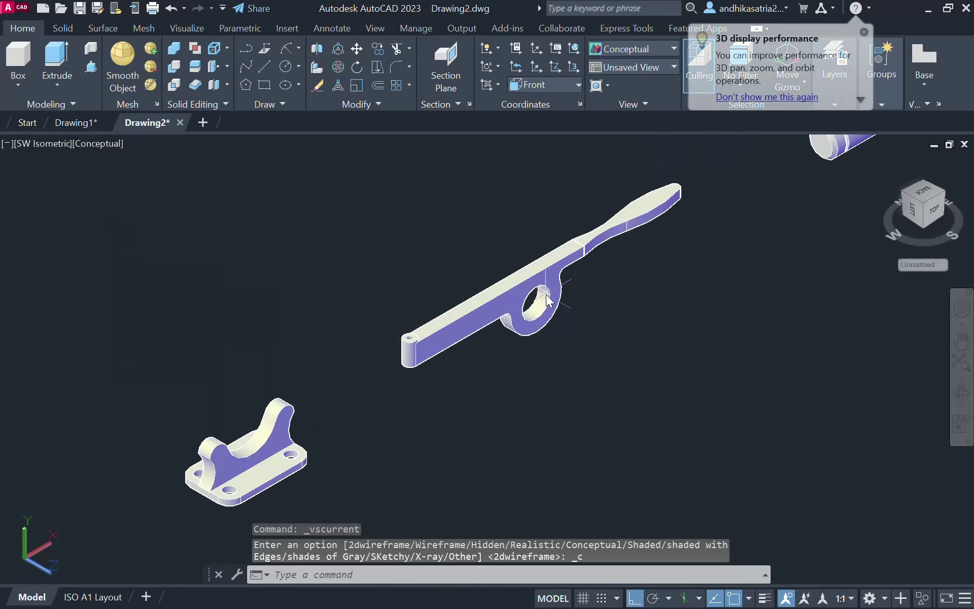
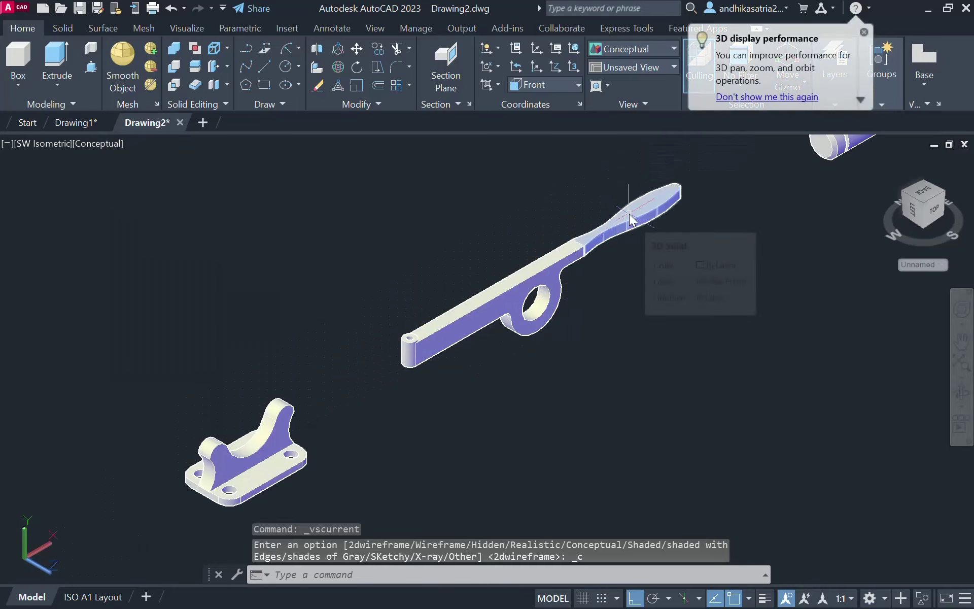
Union the lever arm with its tapered handle into one solid
click(176, 46)
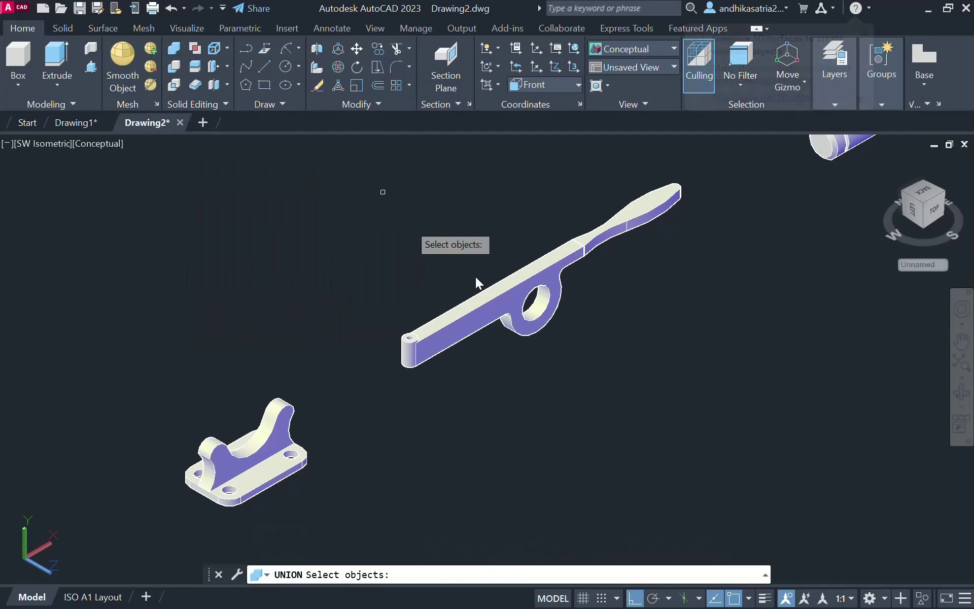
click(540, 301)
click(616, 224)
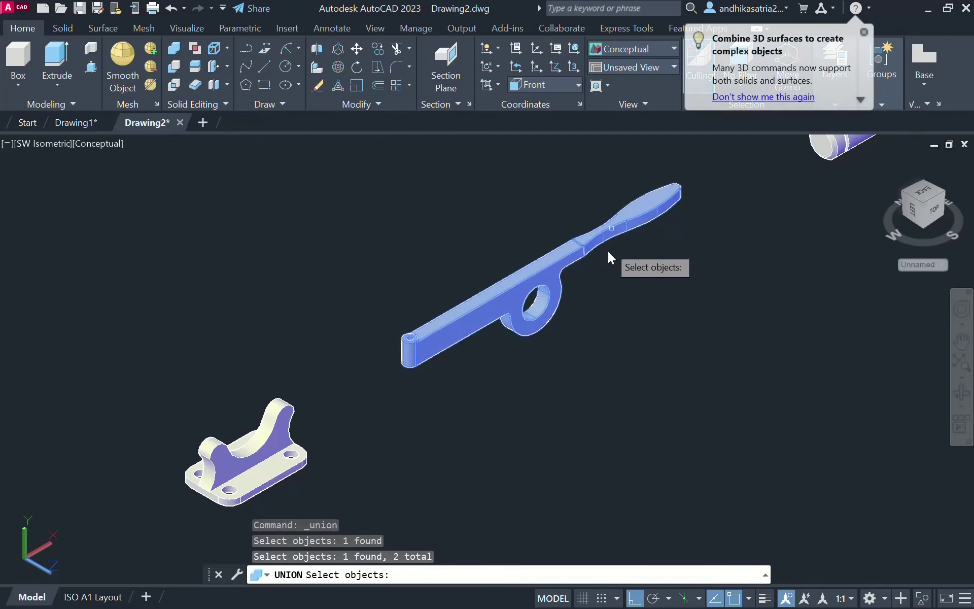
key(Return)
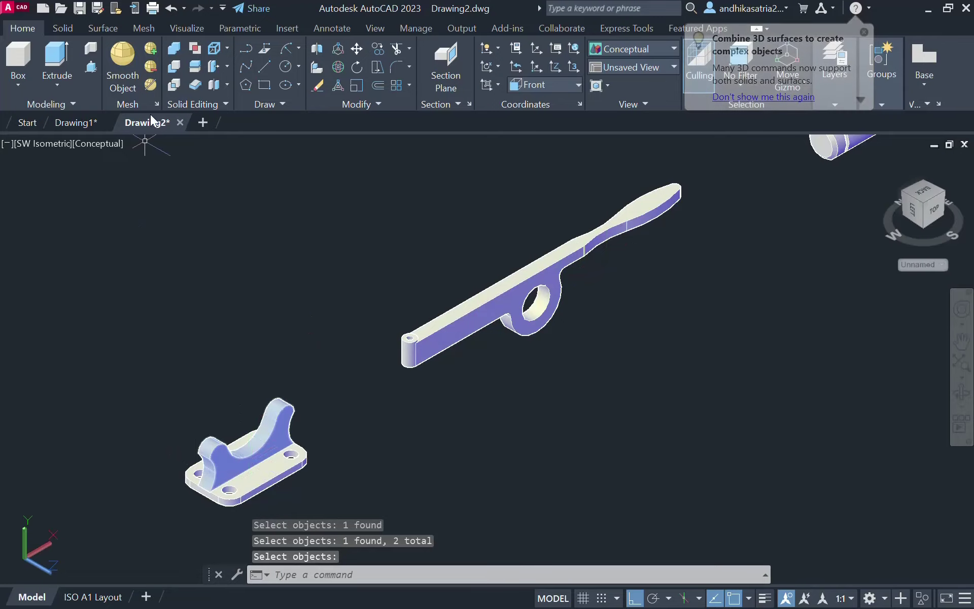
Union the bracket's curved saddle with its base plate into one solid
click(175, 47)
click(271, 469)
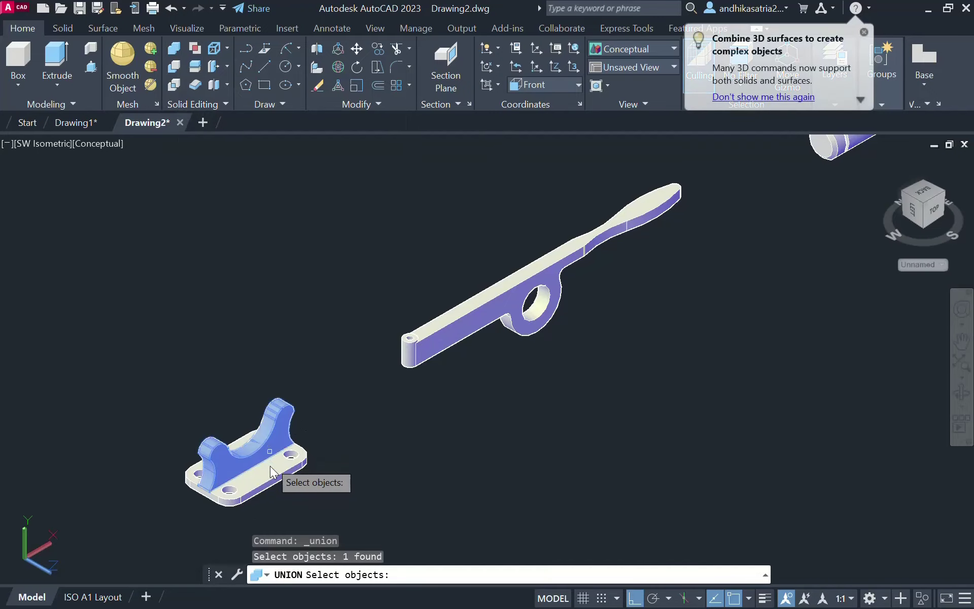
click(270, 467)
key(Return)
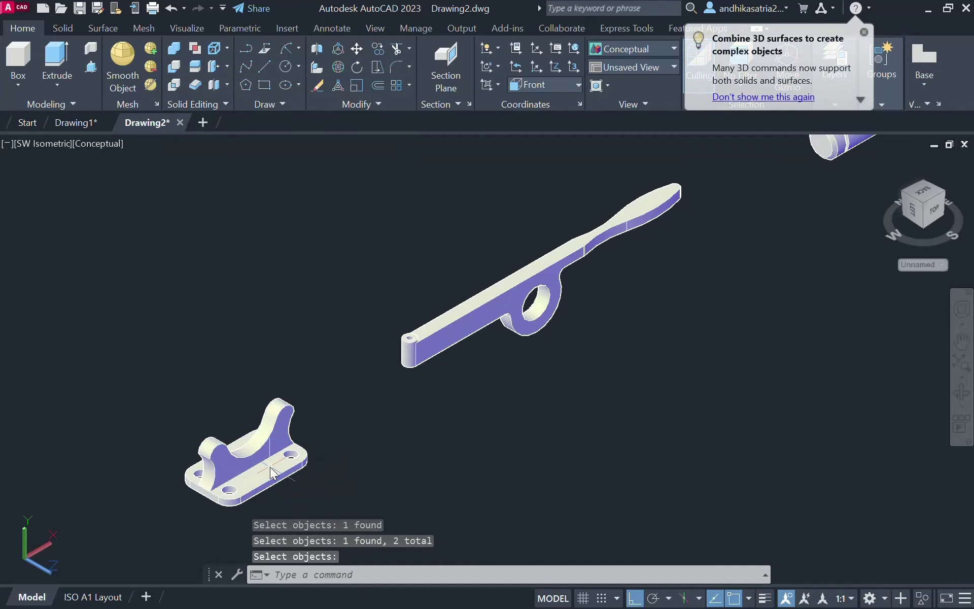
Return the display to the 2D Wireframe visual style
scroll(455, 284, down, 2)
middle_drag(558, 281, 488, 315)
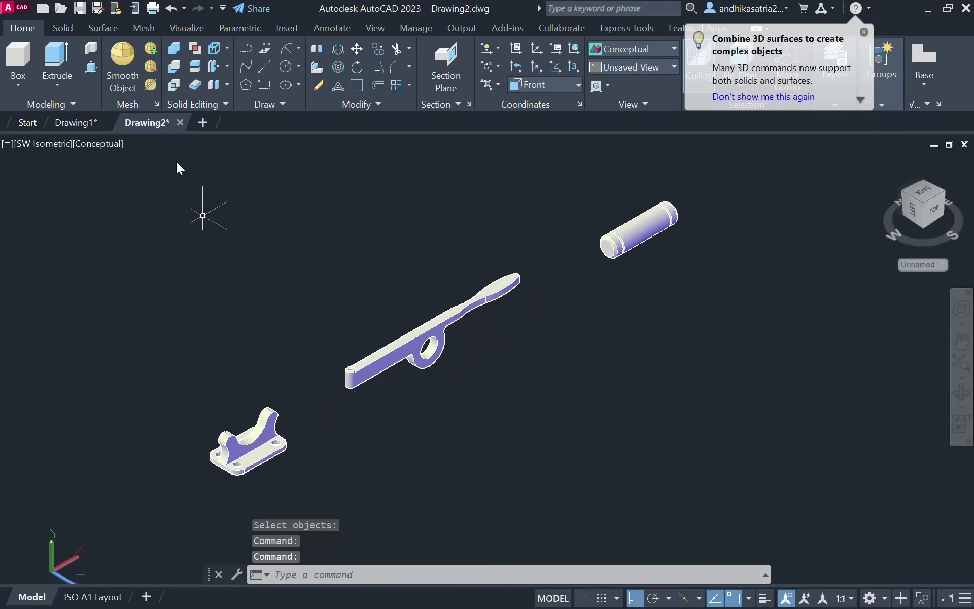
click(99, 143)
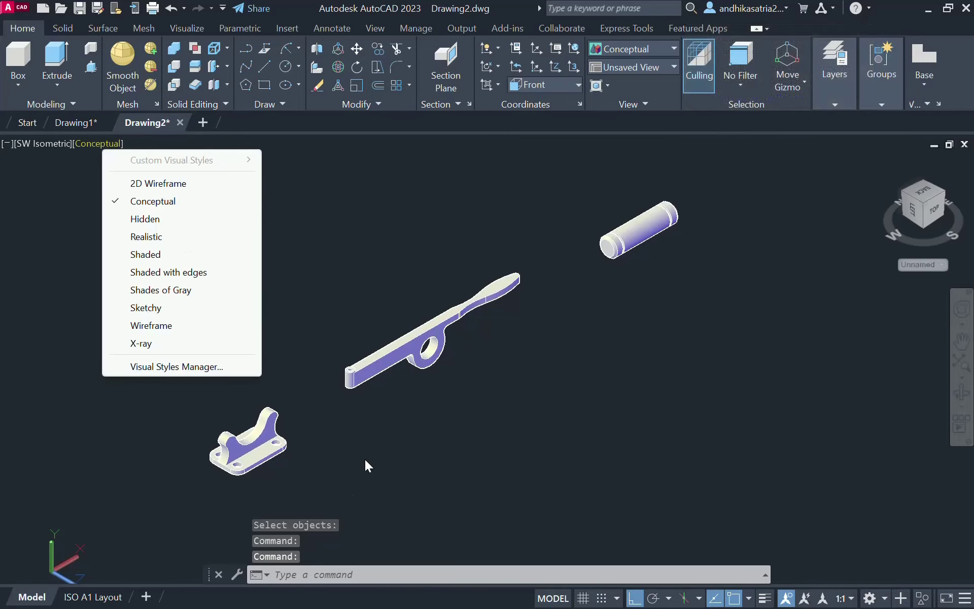
click(183, 186)
scroll(419, 341, up, 3)
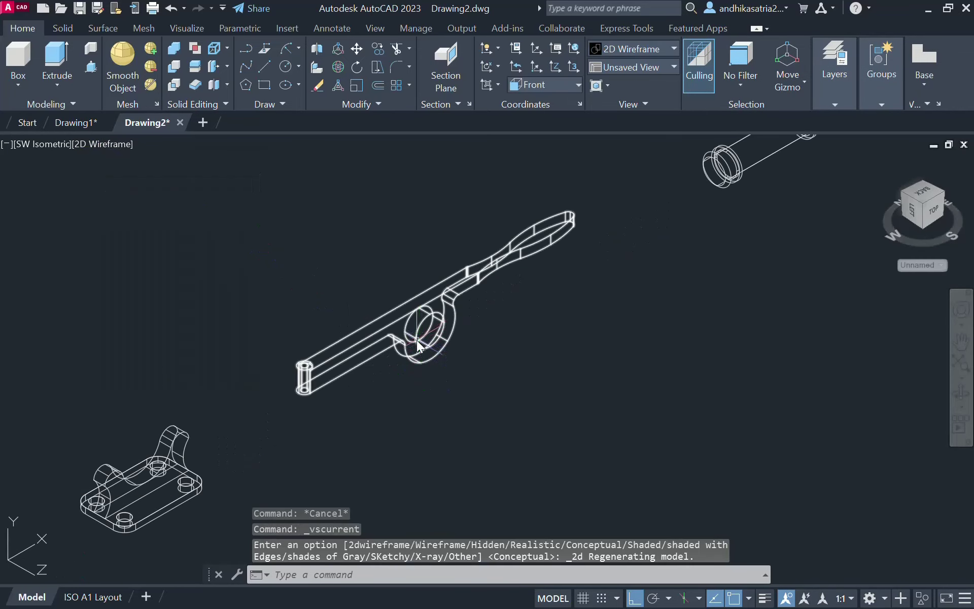
Move the lever onto the bracket, from the underside curve of its rounded lug to the bracket's concave saddle edge
click(419, 345)
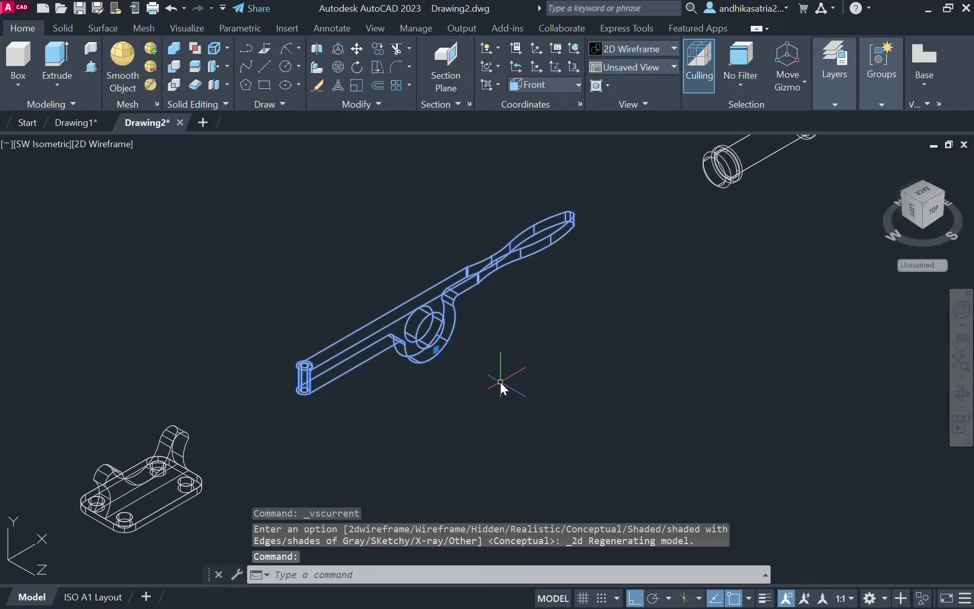
text(M)
key(Return)
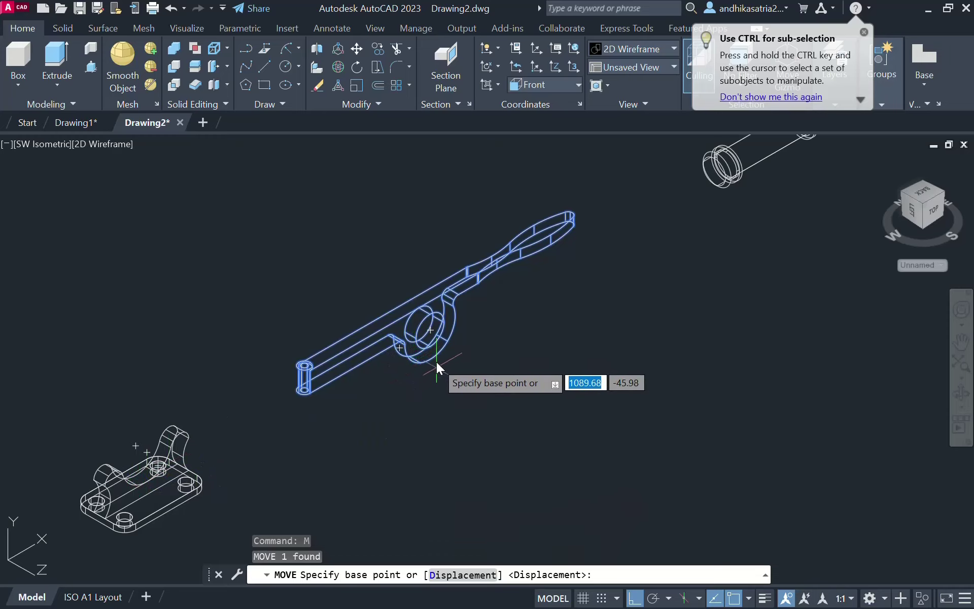
scroll(433, 363, up, 5)
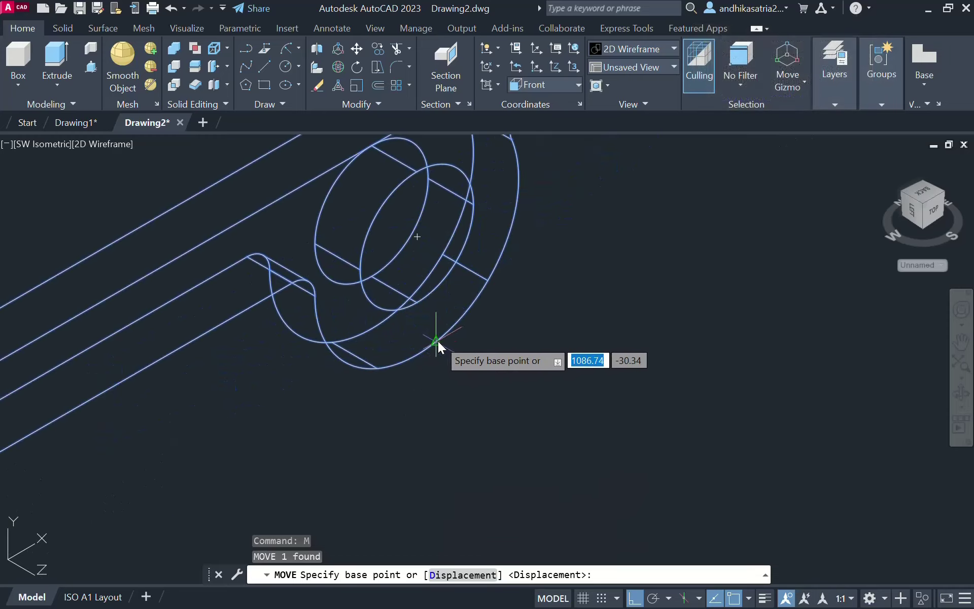
click(436, 340)
scroll(315, 448, down, 10)
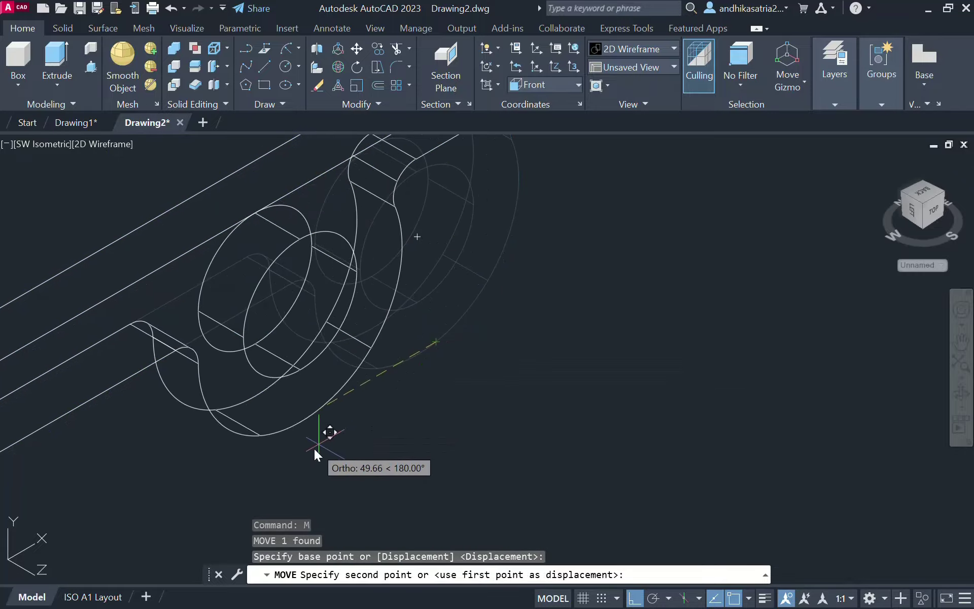
scroll(260, 375, up, 6)
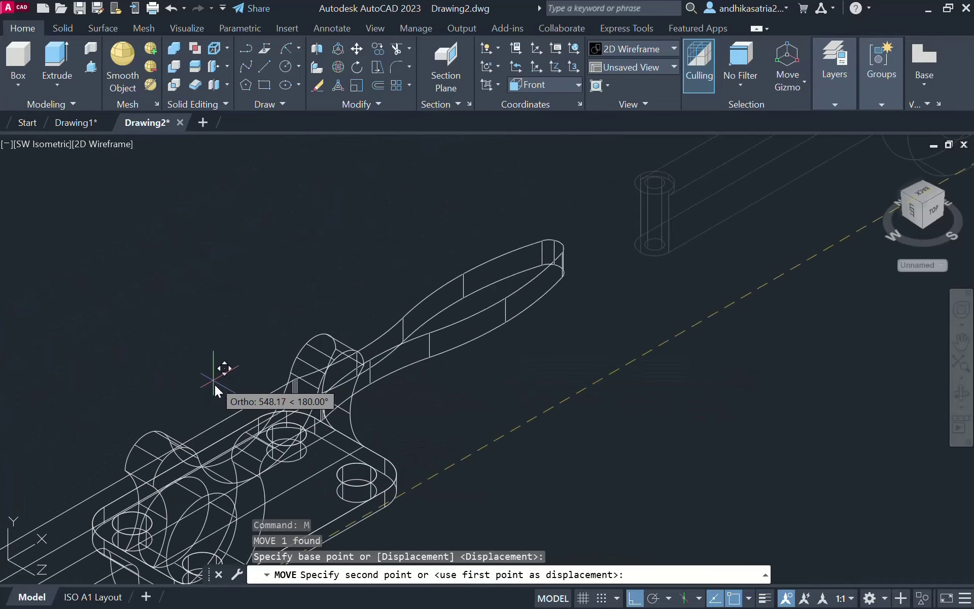
middle_drag(265, 467, 297, 326)
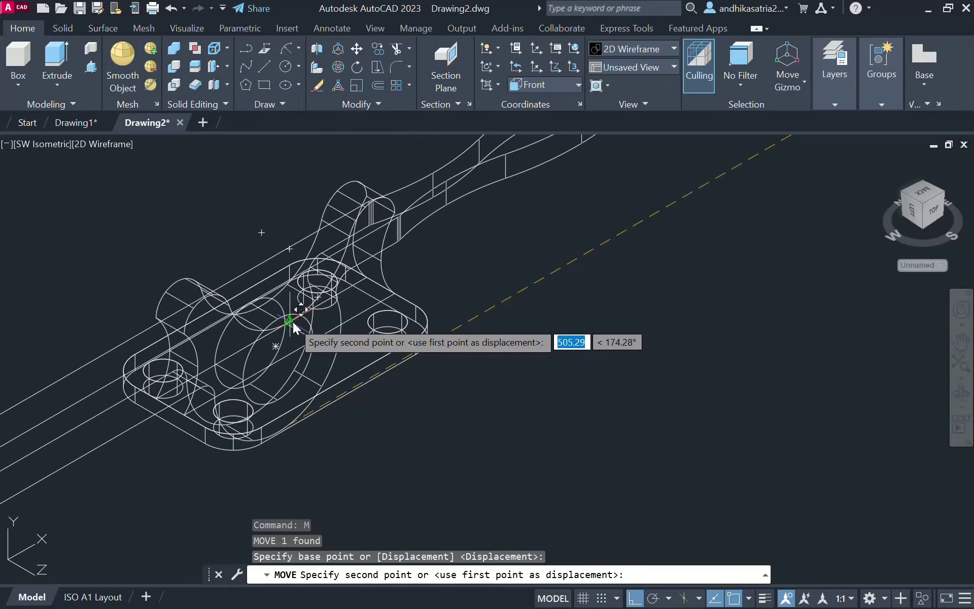
click(294, 321)
scroll(304, 319, down, 2)
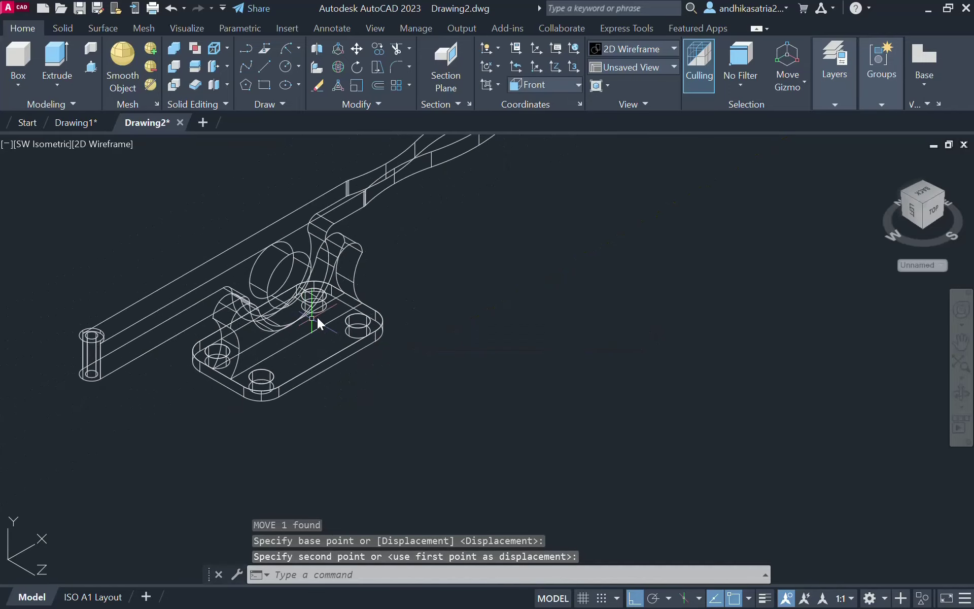
scroll(317, 320, down, 2)
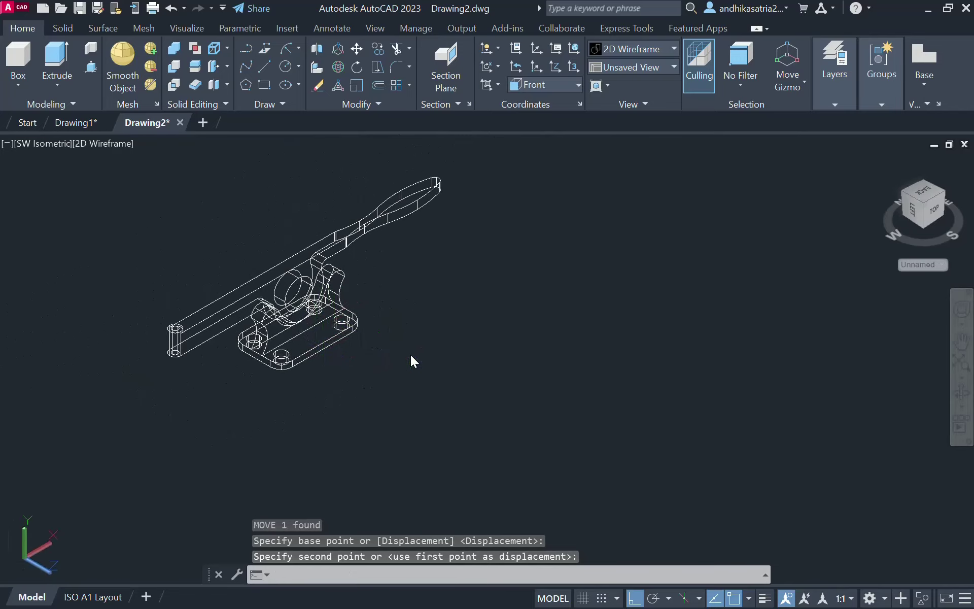
shift+middle_drag(411, 361, 330, 280)
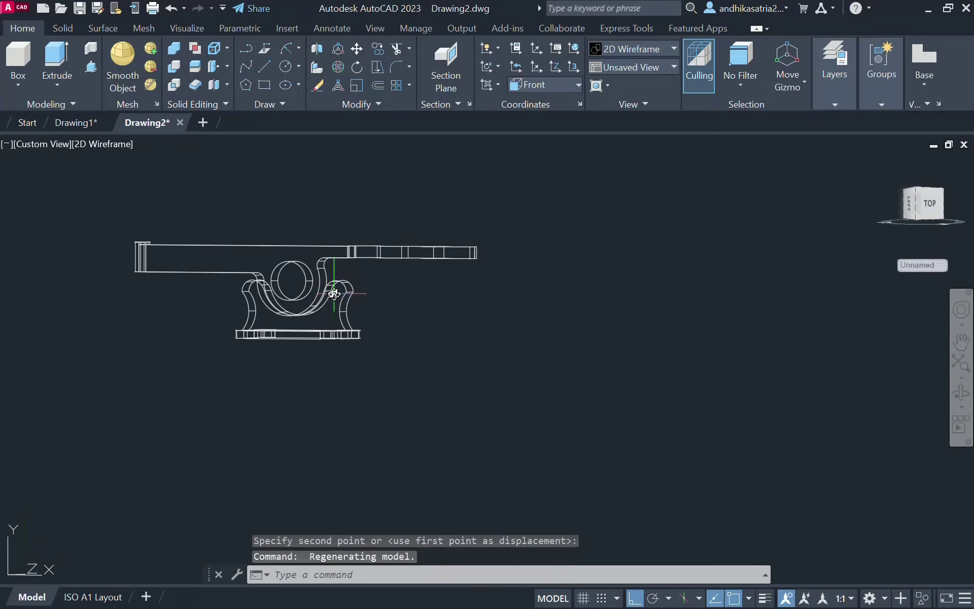
click(335, 295)
mouse_move(371, 312)
shift+middle_down()
mouse_move(374, 369)
mouse_move(380, 319)
shift+middle_up()
scroll(379, 317, up, 4)
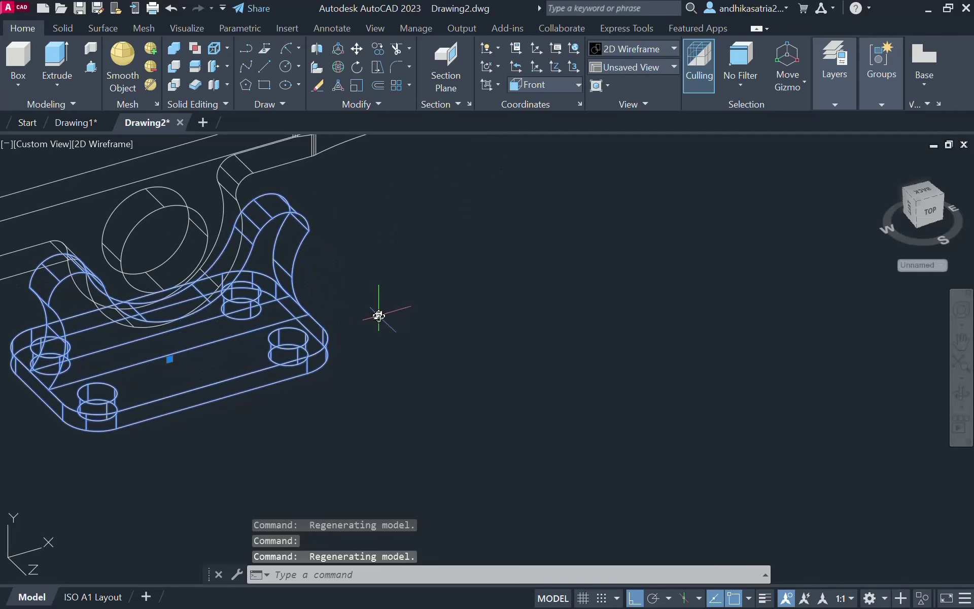
key(Return)
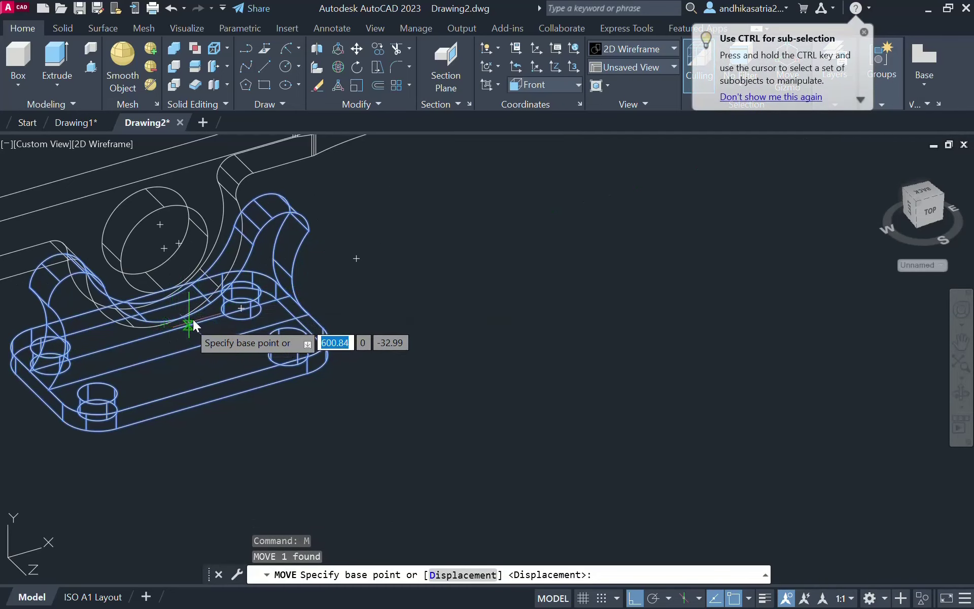
key(Escape)
Shift the bracket by its grip away from the lever and off the leftover base sketch
click(295, 293)
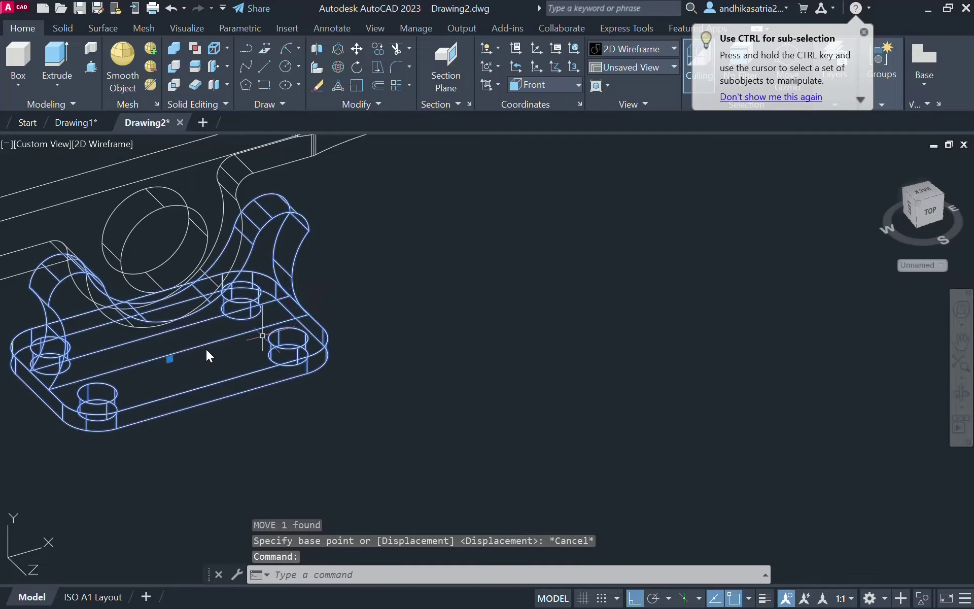
click(170, 359)
click(577, 269)
key(Escape)
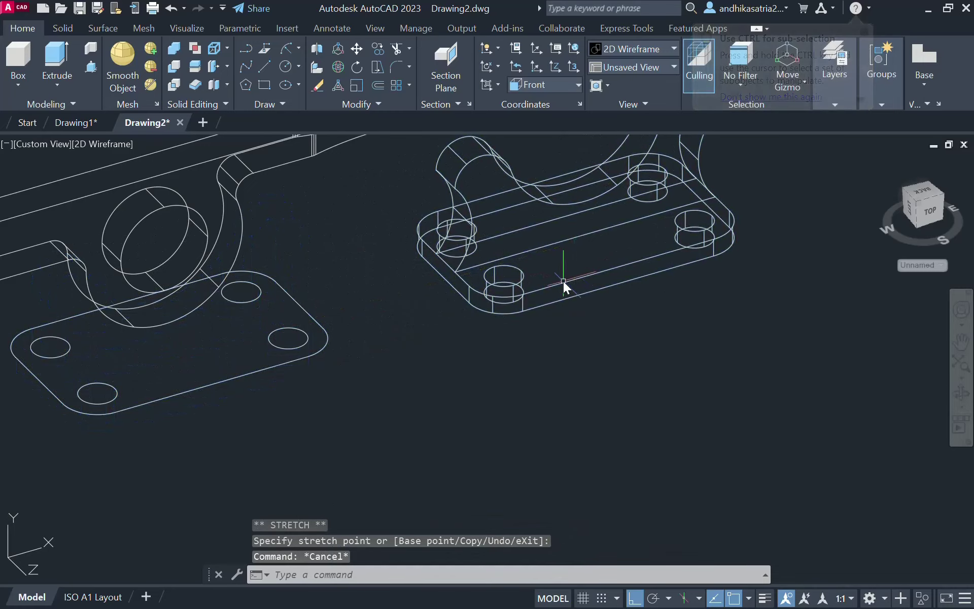
Delete the leftover rounded base outline and its four hole circles beneath the lever
click(321, 333)
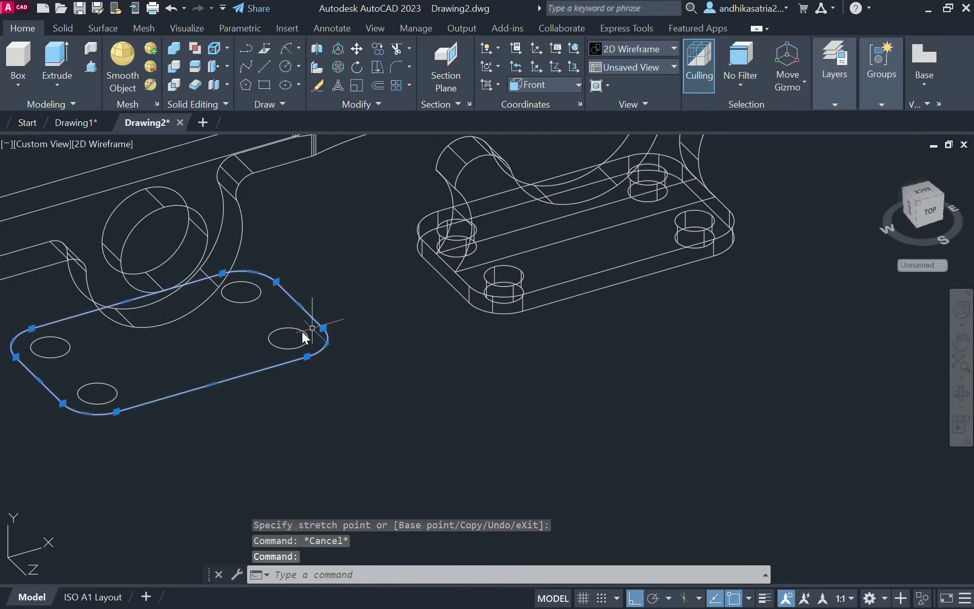
click(302, 336)
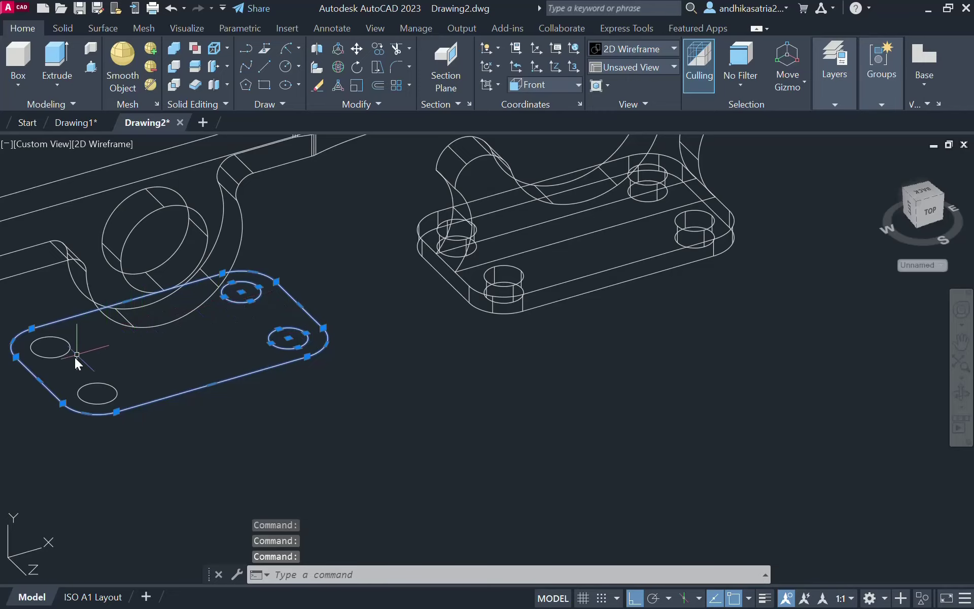
click(61, 356)
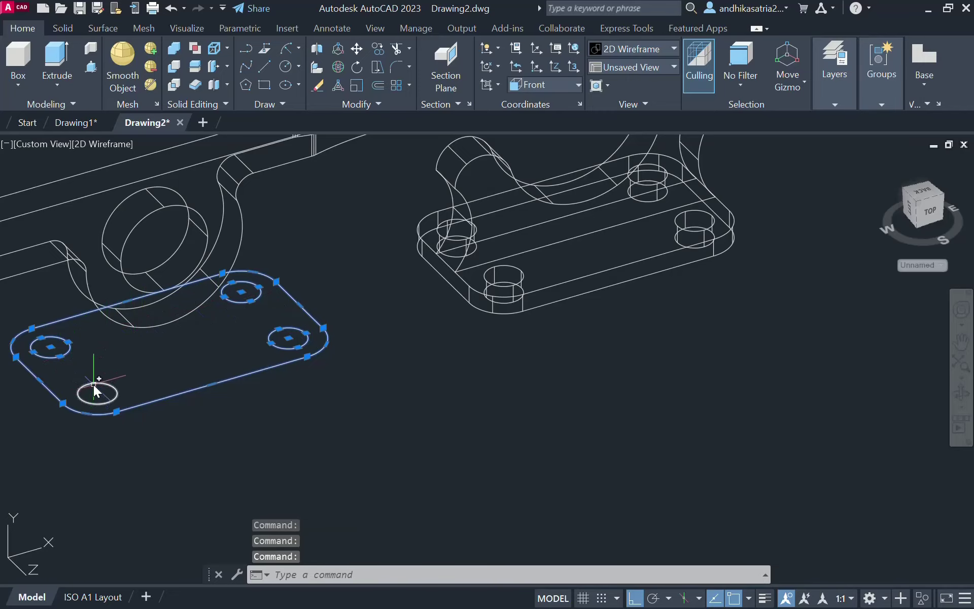
key(Delete)
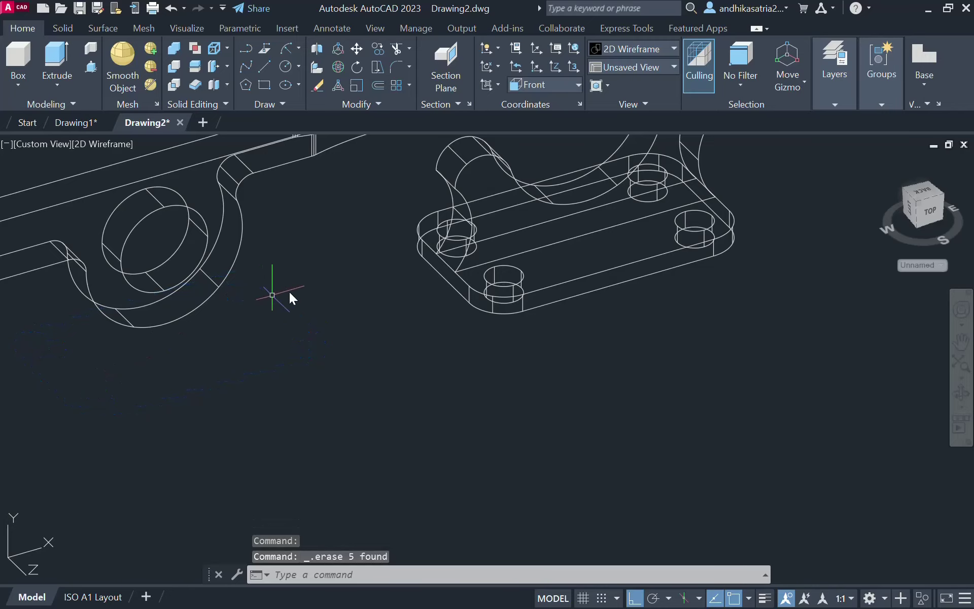
Try to move the bracket from its concave saddle edge to the underside of the lever's rounded lug
scroll(299, 298, down, 2)
middle_drag(347, 289, 341, 333)
click(482, 288)
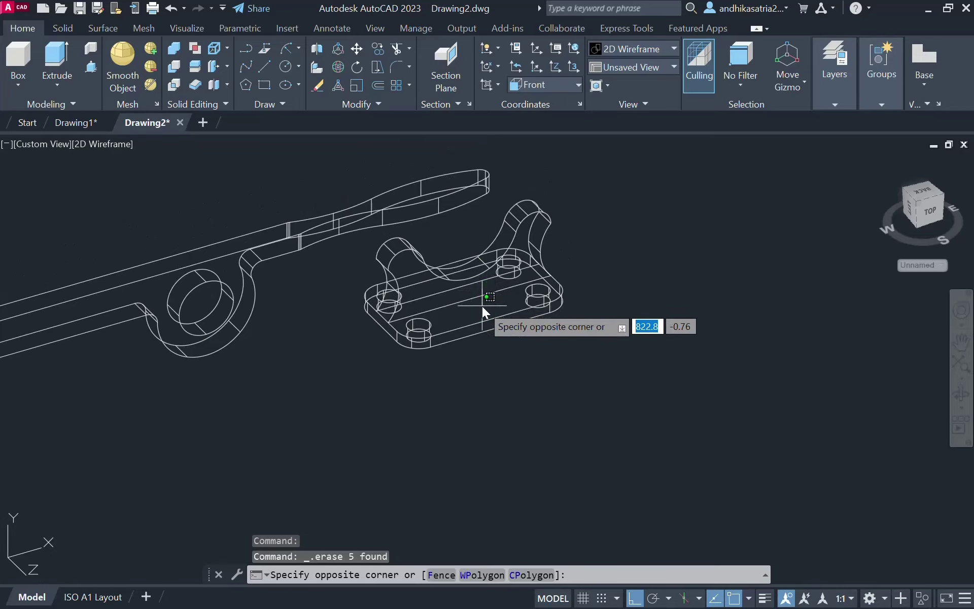
click(482, 309)
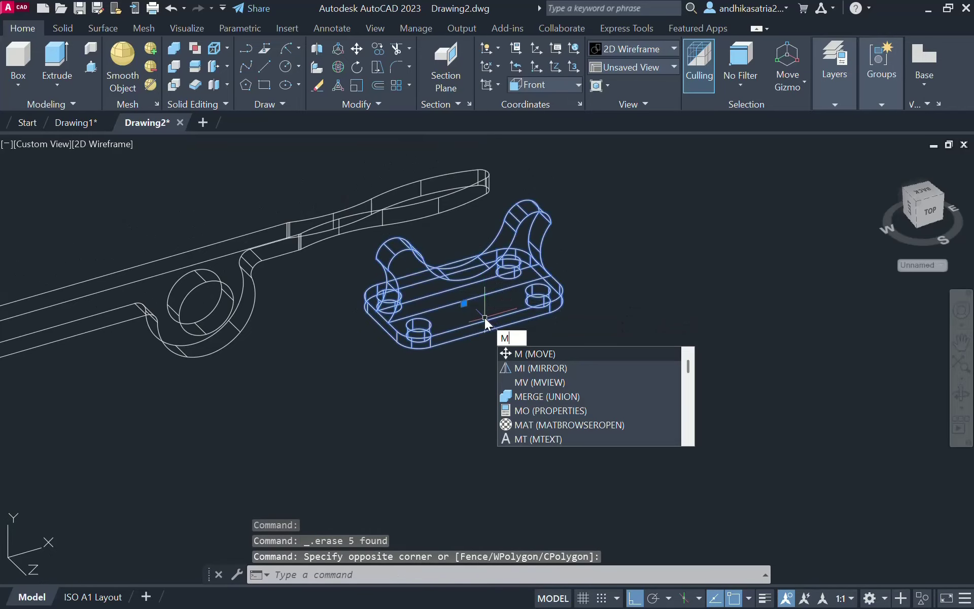
key(Return)
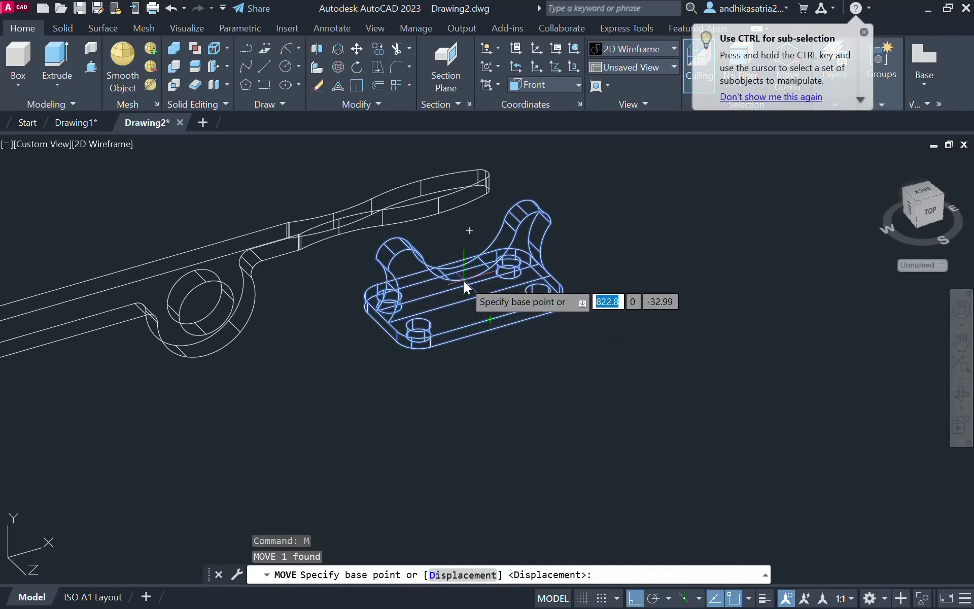
click(471, 278)
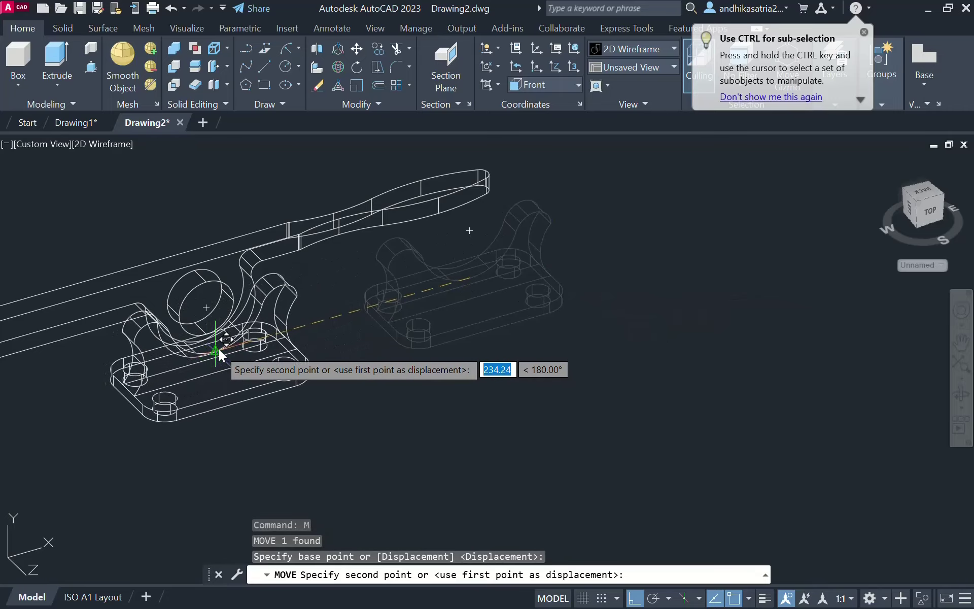
click(218, 349)
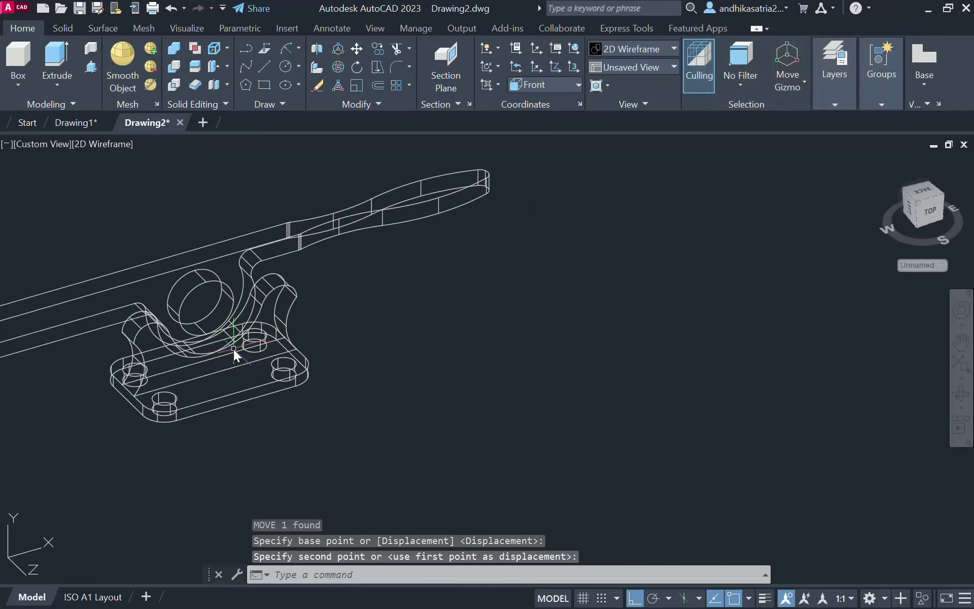
key(ctrl+z)
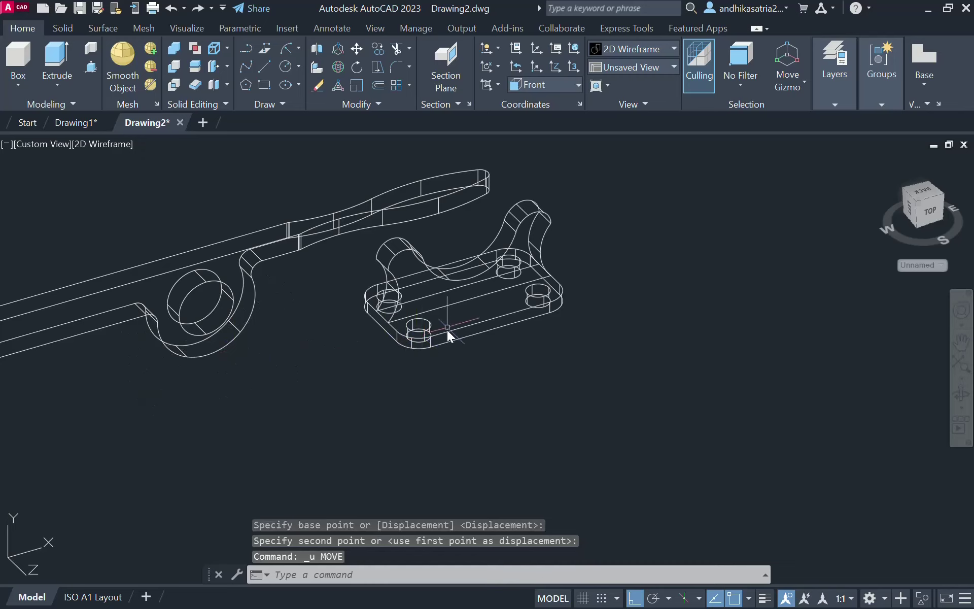
Move the bracket from the midpoint of its concave saddle edge to the lowest point of the lever's rounded lug
click(446, 329)
text(M)
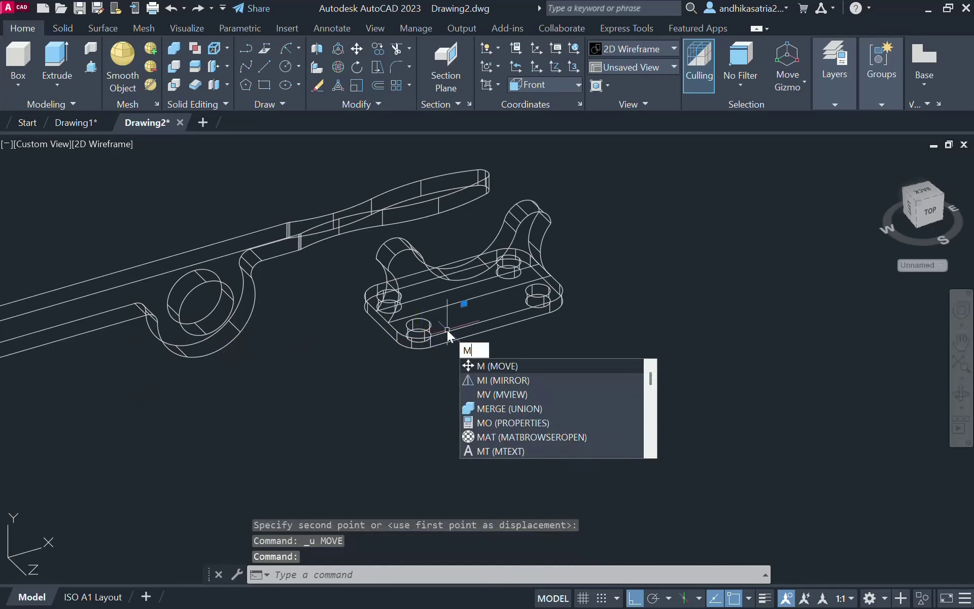
key(Return)
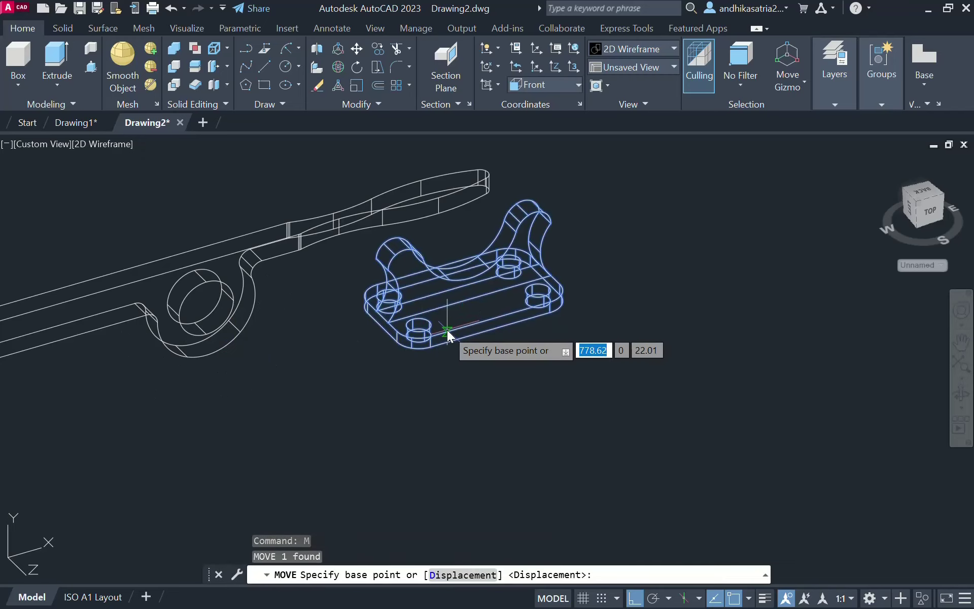
click(469, 279)
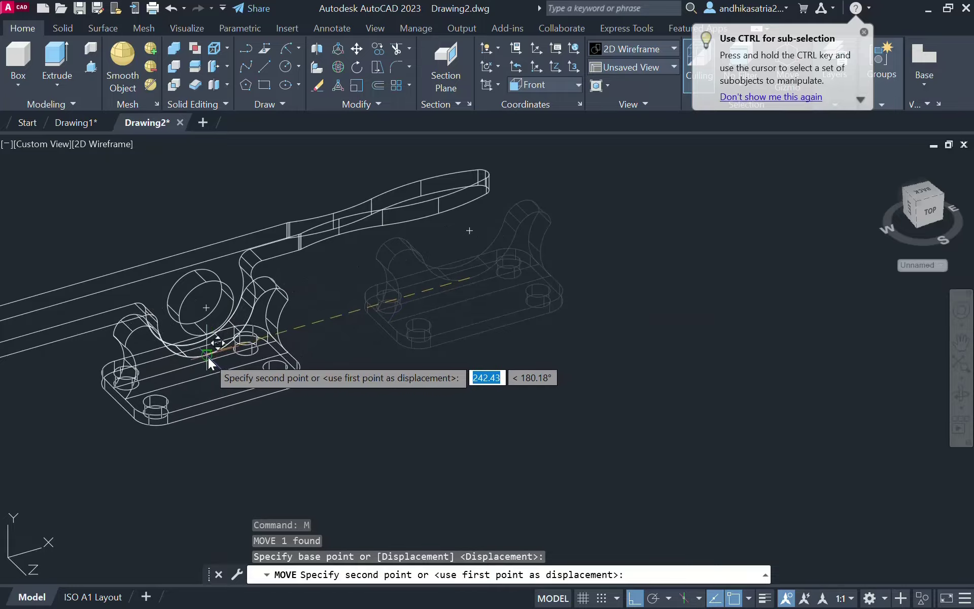
click(208, 357)
Rotate the flanged cylindrical pin a quarter turn about its vertical axis, parallel to the axis of the lever's lug hole
shift+middle_drag(406, 341, 446, 322)
scroll(510, 328, down, 3)
middle_drag(570, 334, 462, 419)
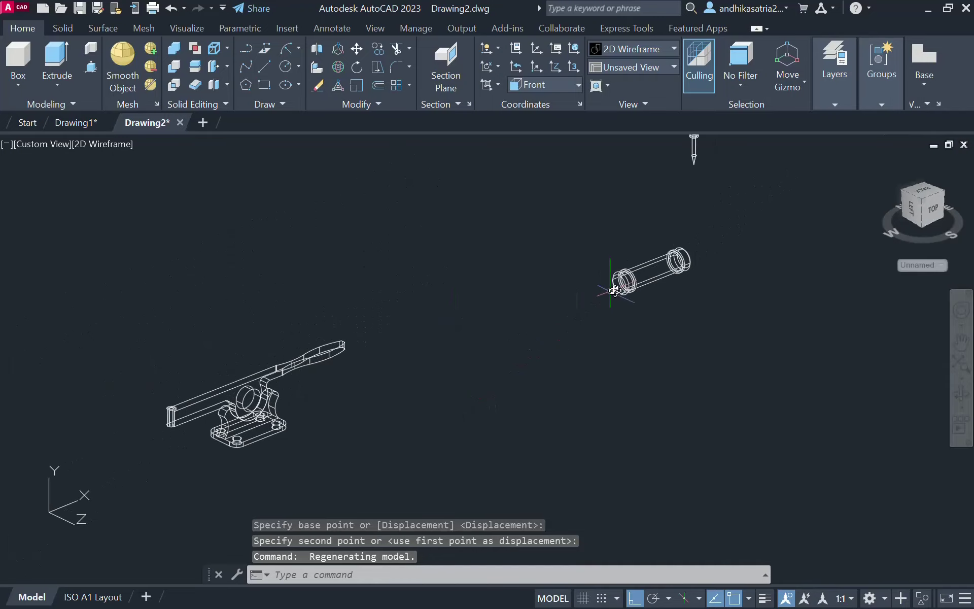
click(634, 275)
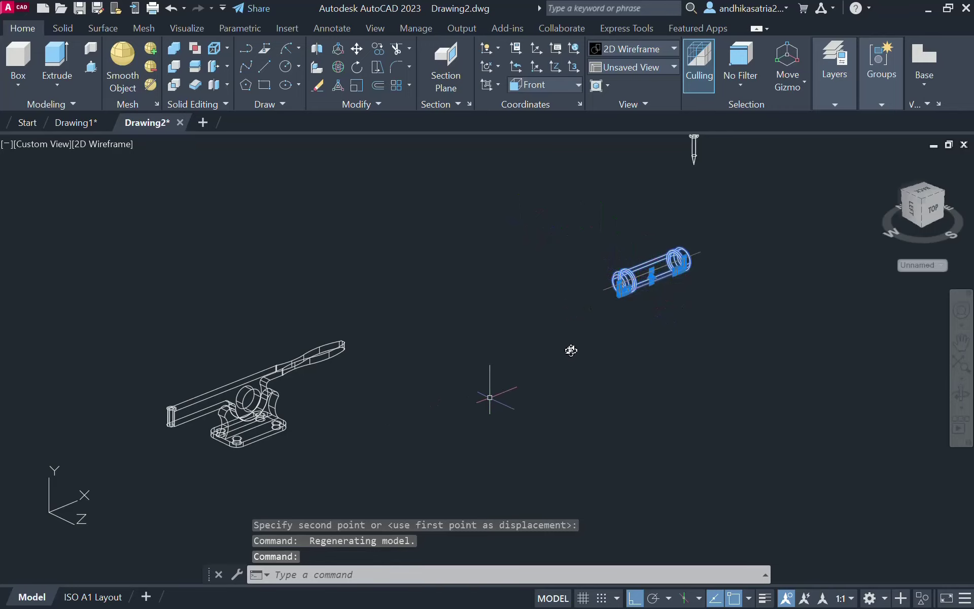
click(338, 68)
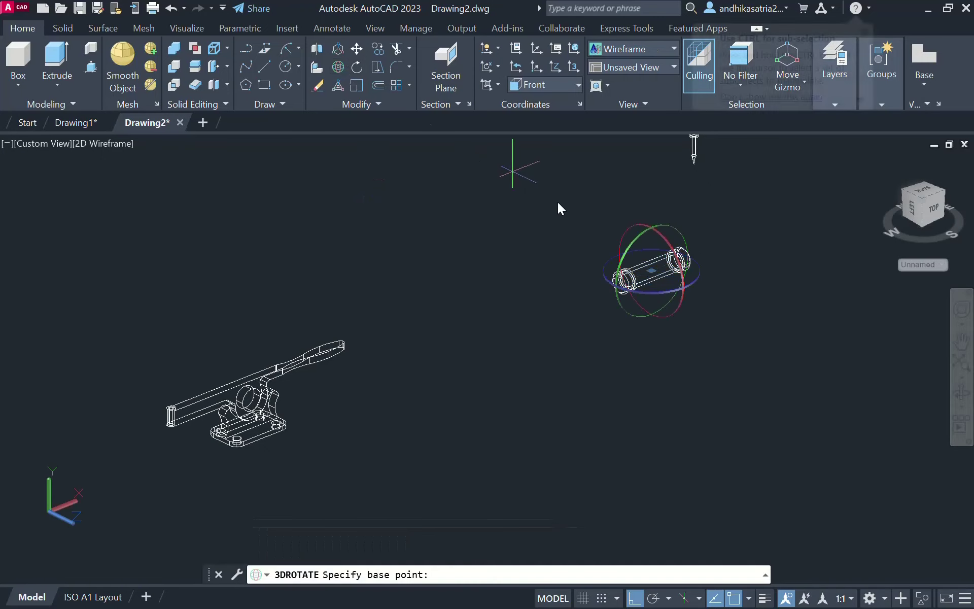
click(644, 294)
click(562, 276)
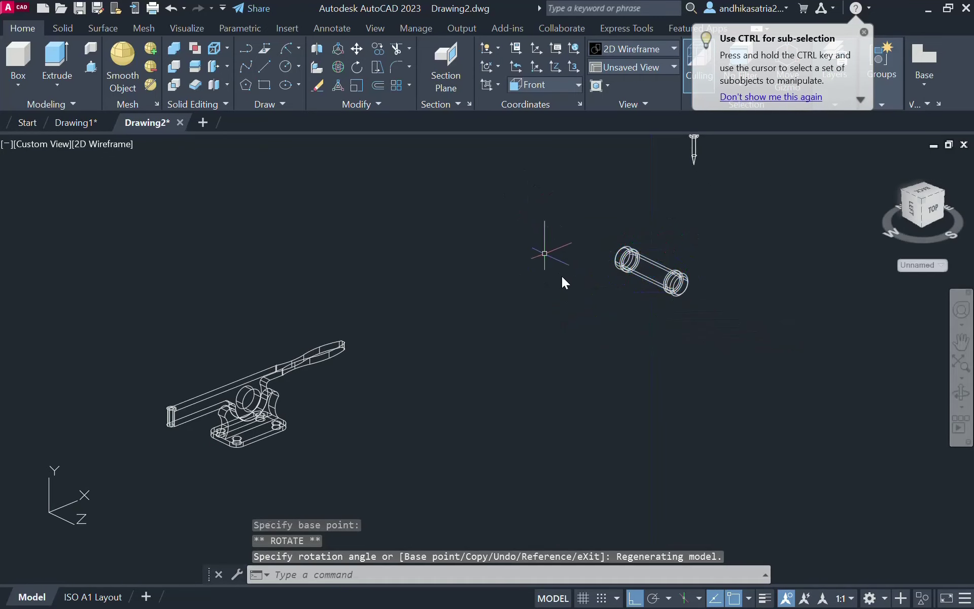
Set the model view to SW Isometric
scroll(665, 277, up, 2)
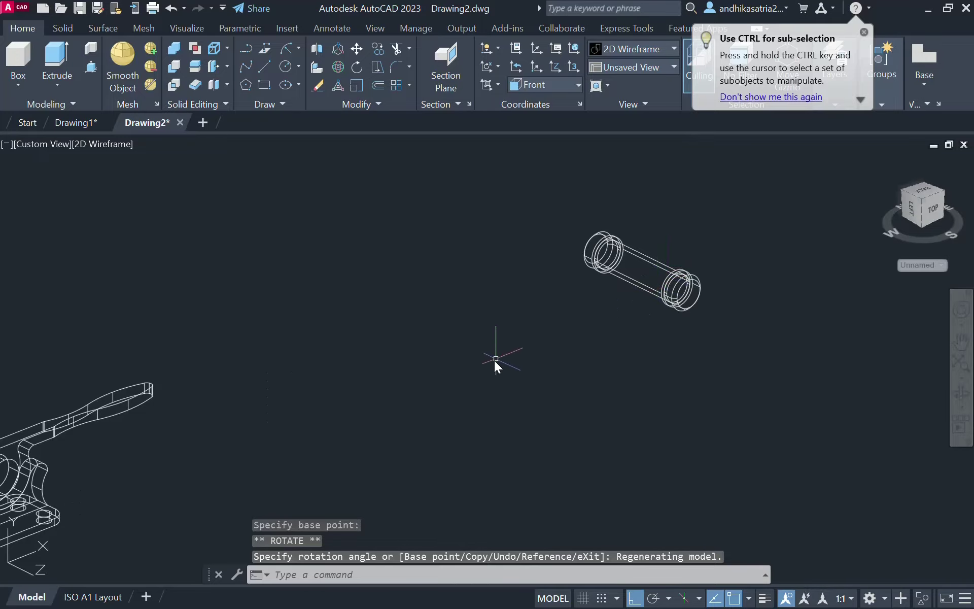
scroll(495, 361, down, 5)
scroll(521, 343, up, 5)
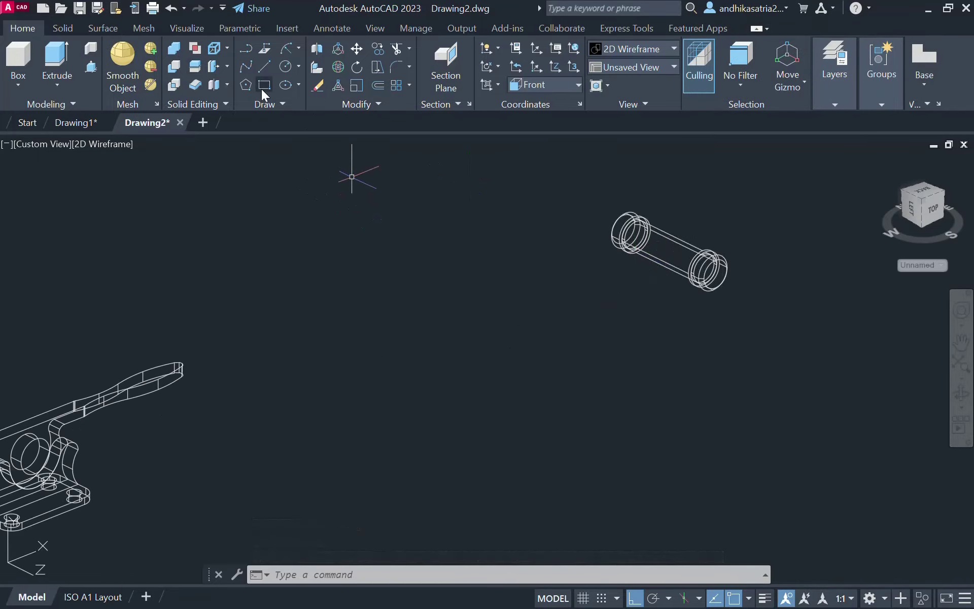
click(47, 145)
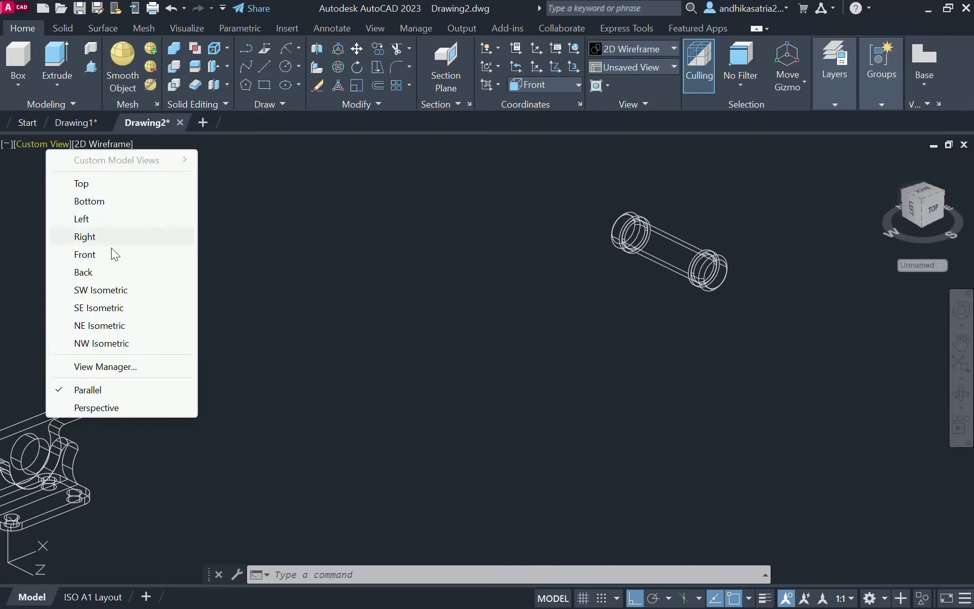
click(101, 290)
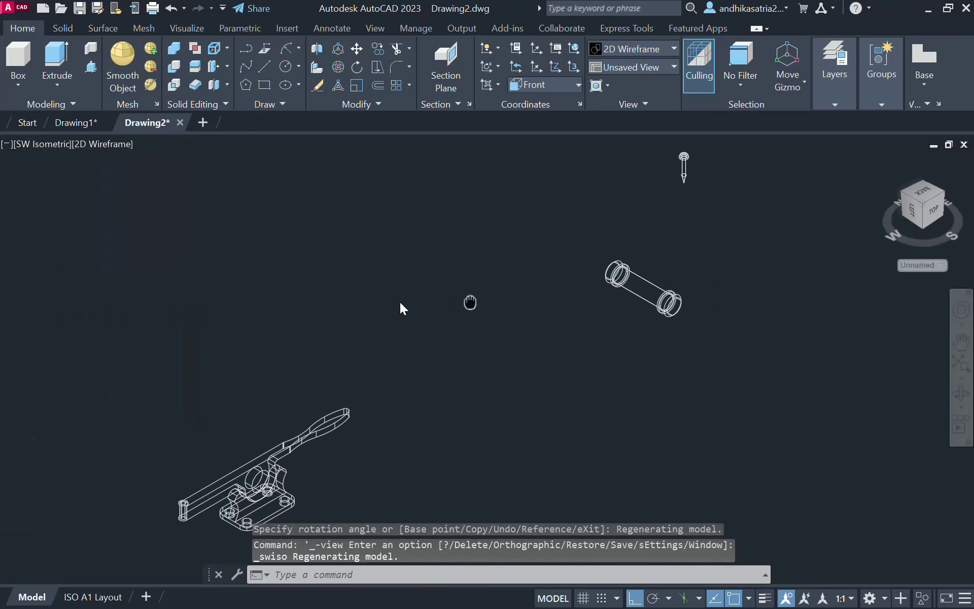
click(264, 70)
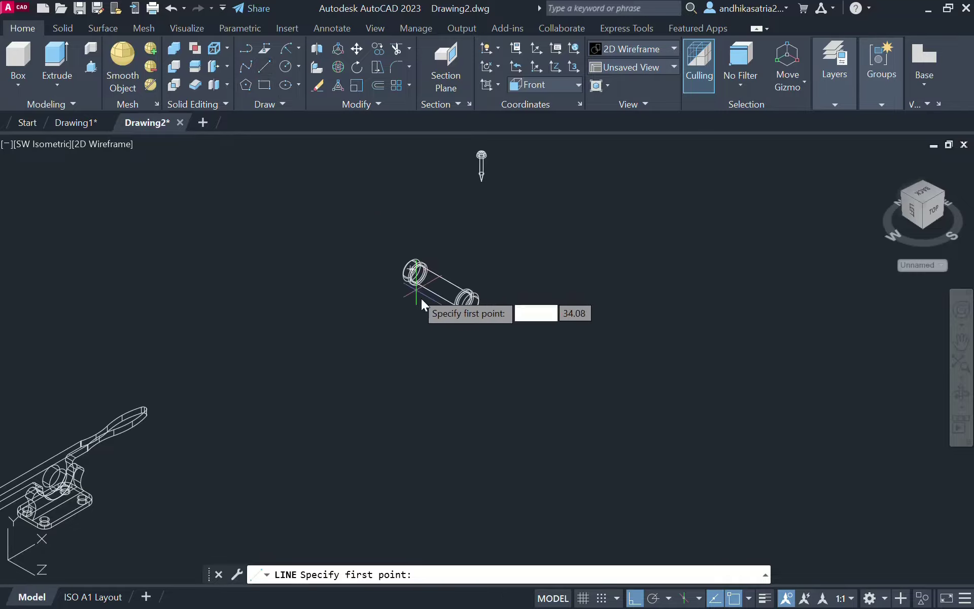
scroll(419, 294, up, 2)
click(506, 319)
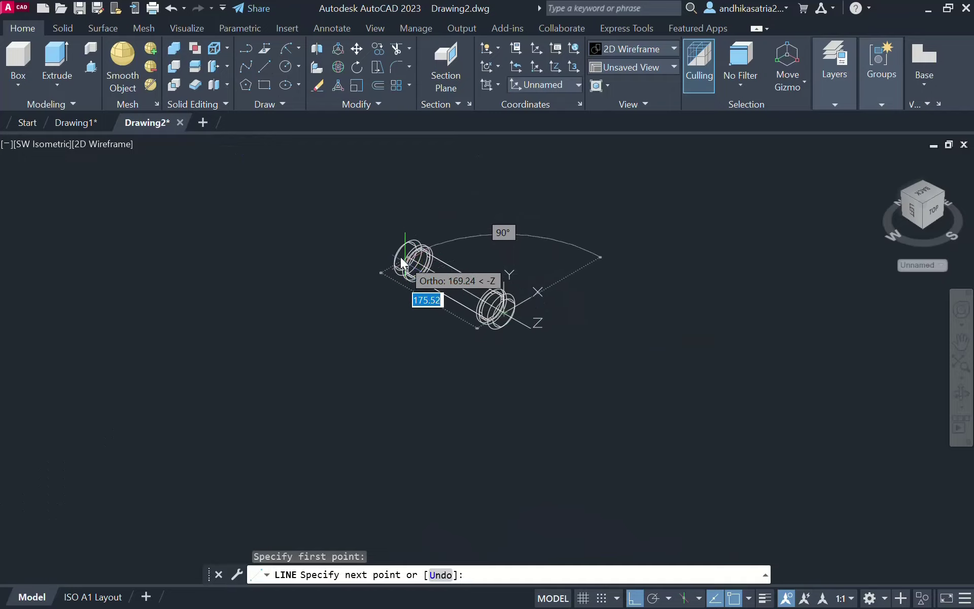
scroll(393, 251, up, 5)
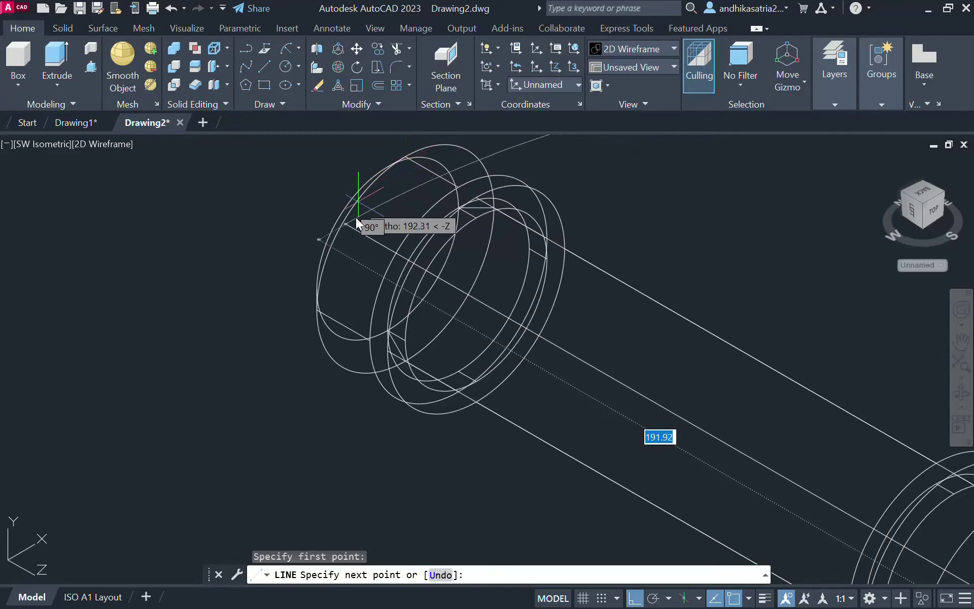
key(Escape)
scroll(397, 303, down, 5)
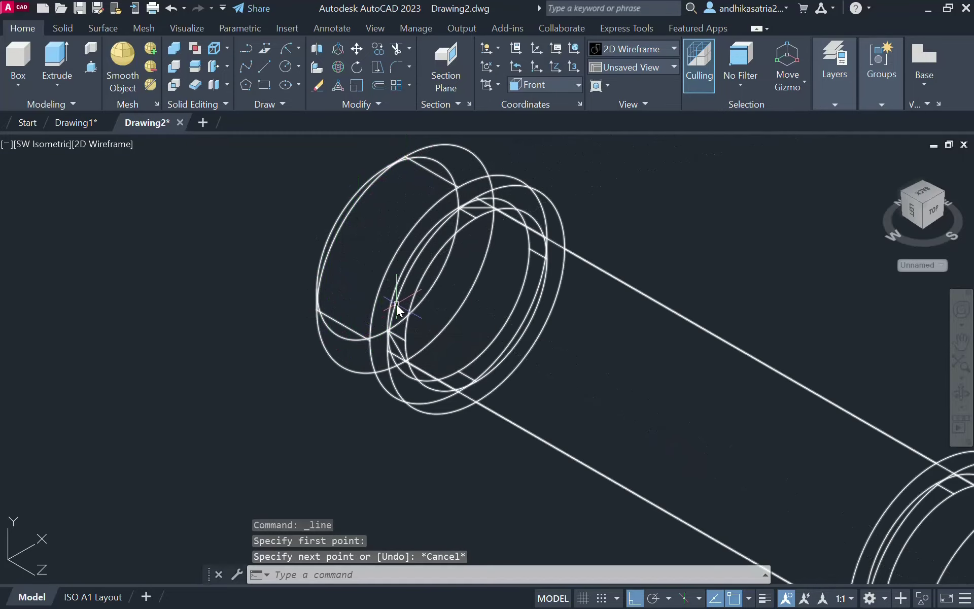
middle_drag(467, 309, 254, 272)
scroll(245, 253, down, 3)
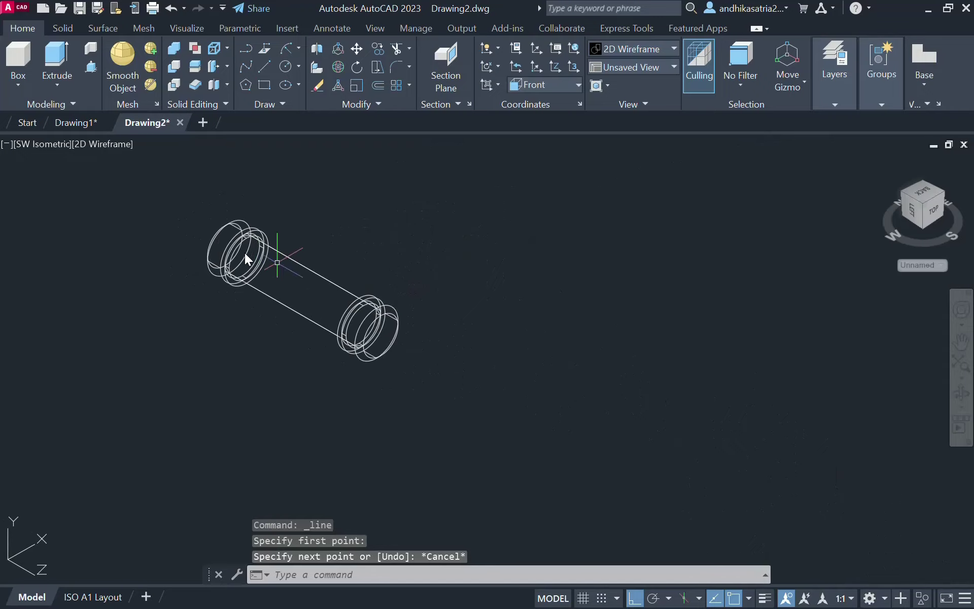
click(41, 143)
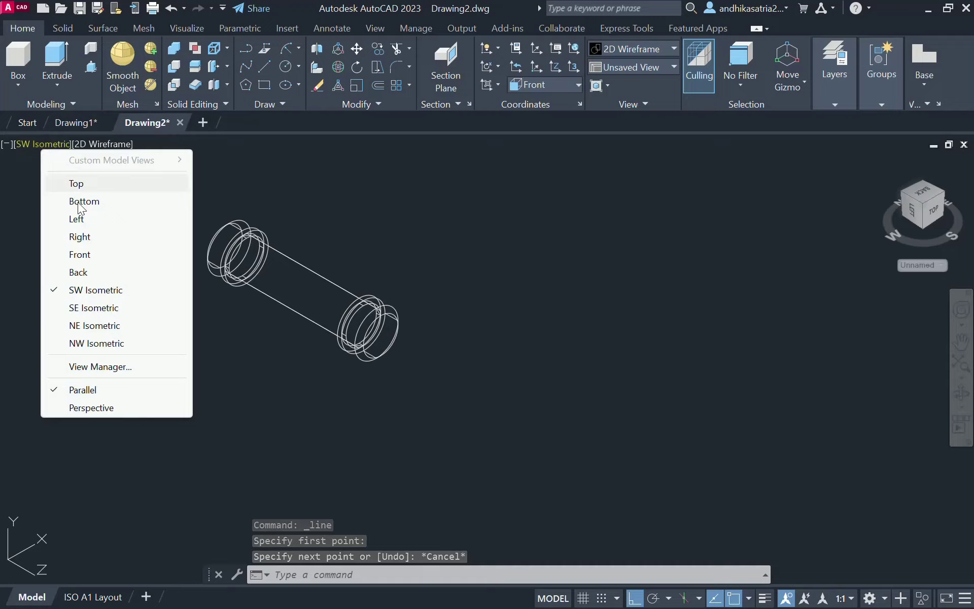
click(89, 255)
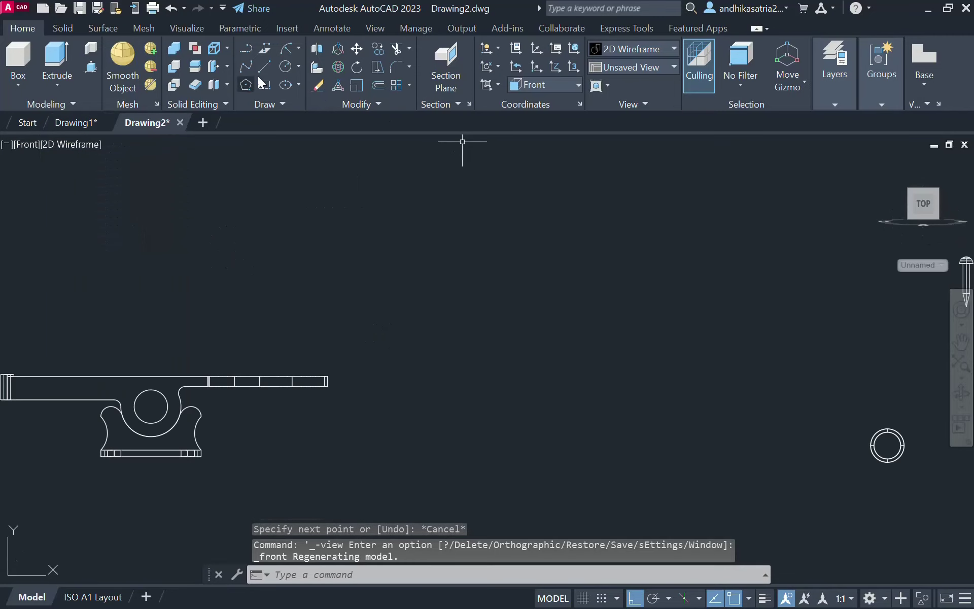
click(30, 145)
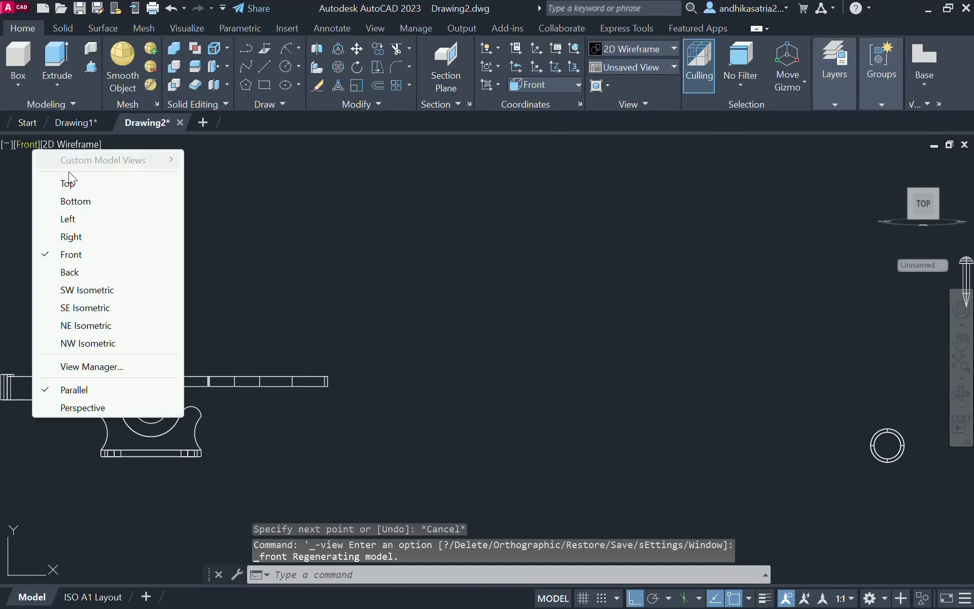
click(87, 290)
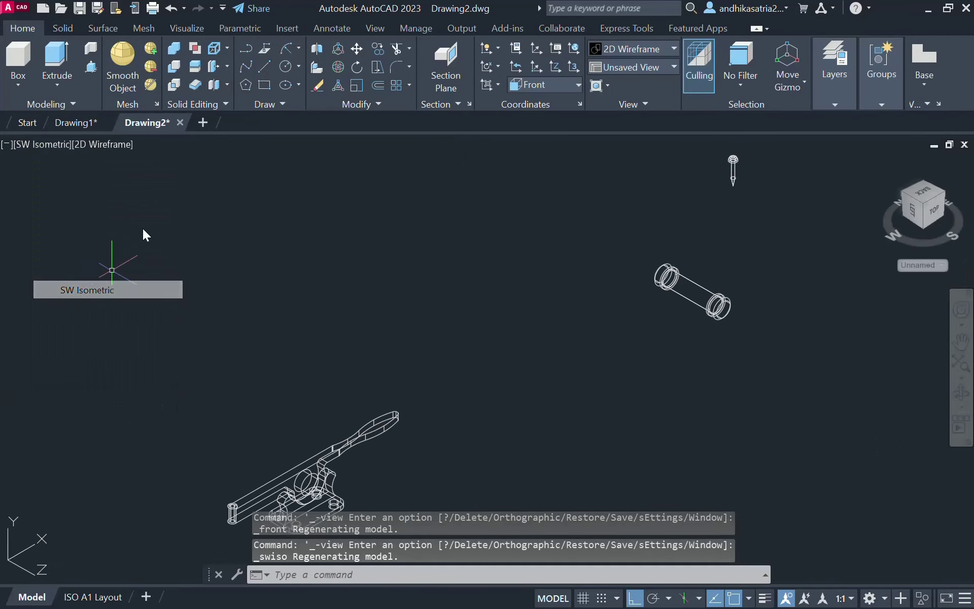
Draw a centre line through the flanged pin, from the centre of one end face to the centre of the other
click(264, 66)
scroll(700, 321, up, 6)
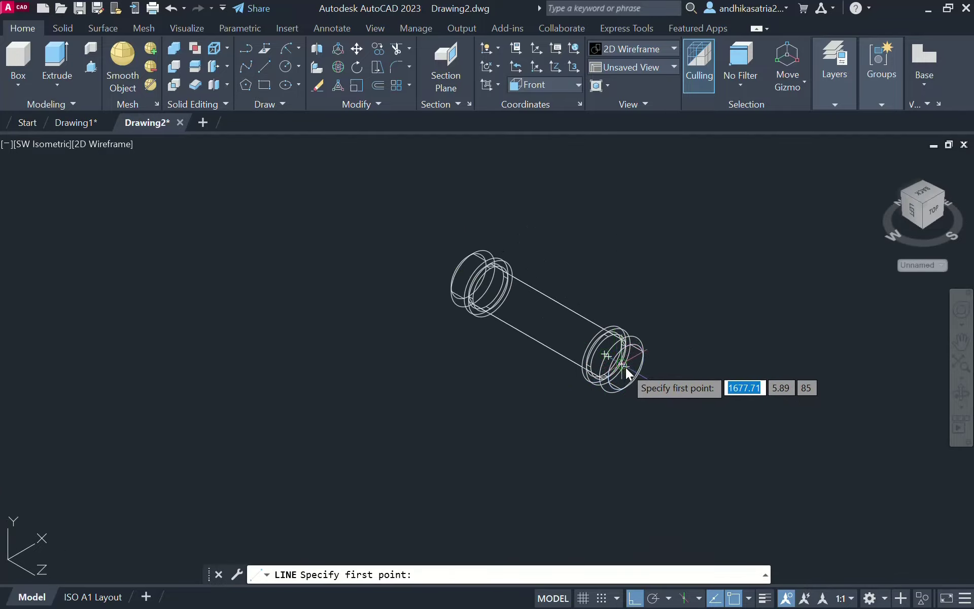
click(626, 374)
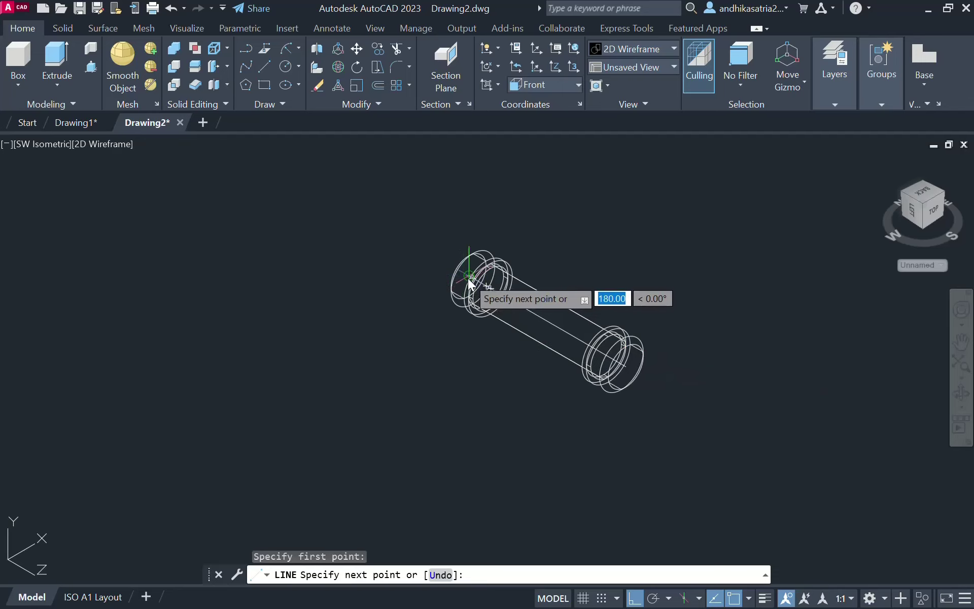
click(468, 282)
key(Escape)
key(Escape)
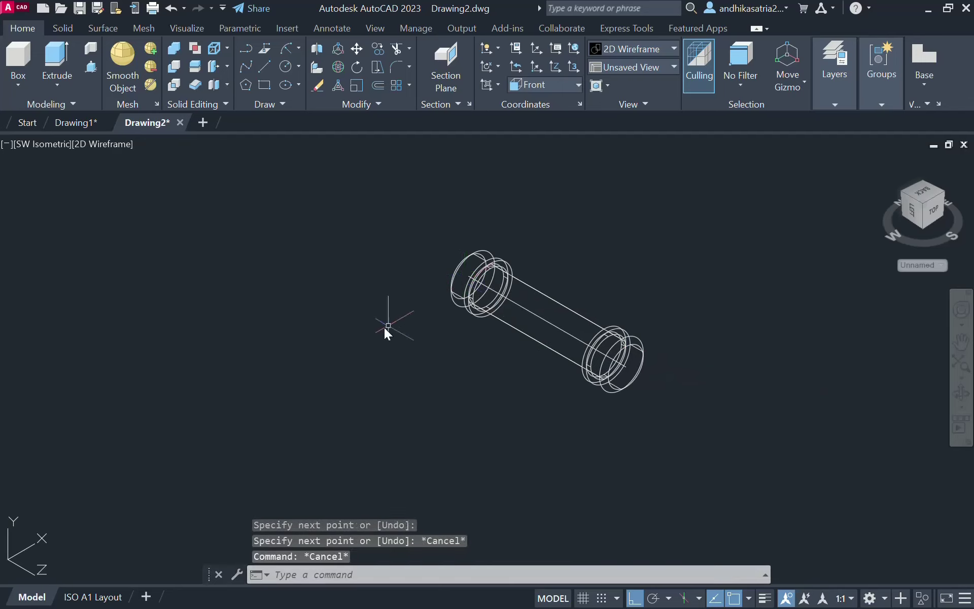
Draw a line along the axis of the lever's lug hole, joining the centres of its two circular edges
scroll(384, 327, down, 4)
middle_drag(330, 406, 458, 300)
scroll(249, 373, up, 3)
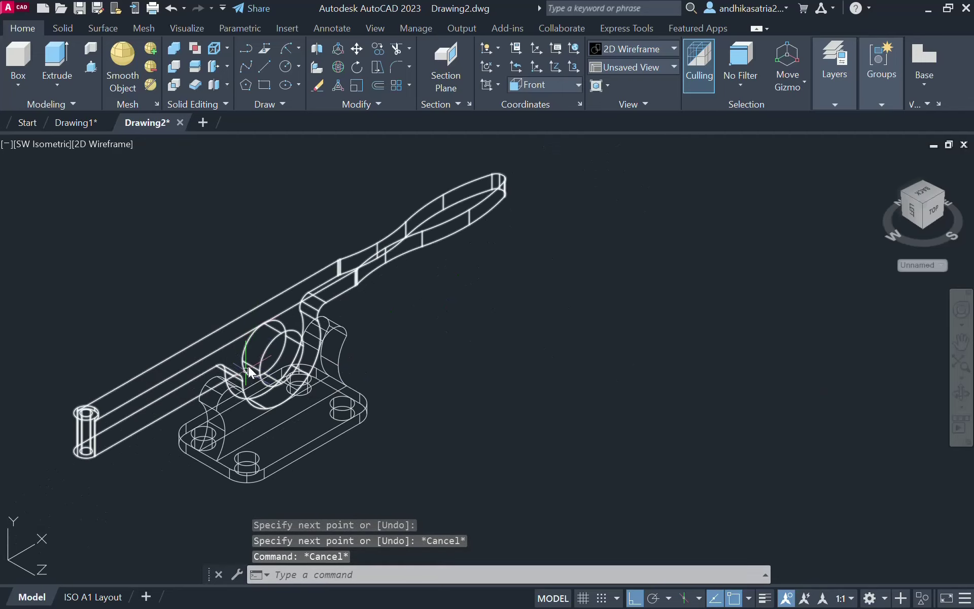
click(265, 69)
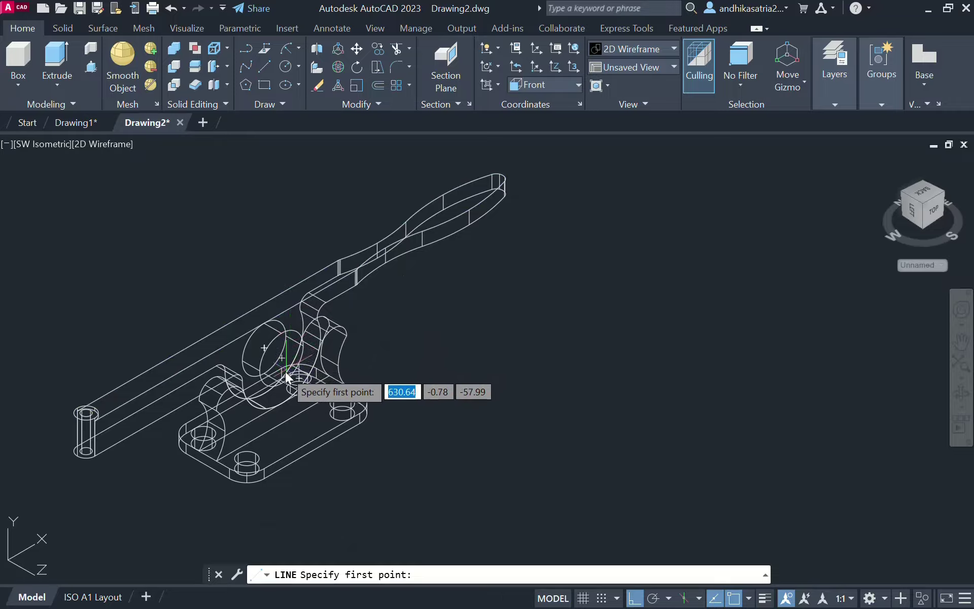
click(280, 354)
click(273, 352)
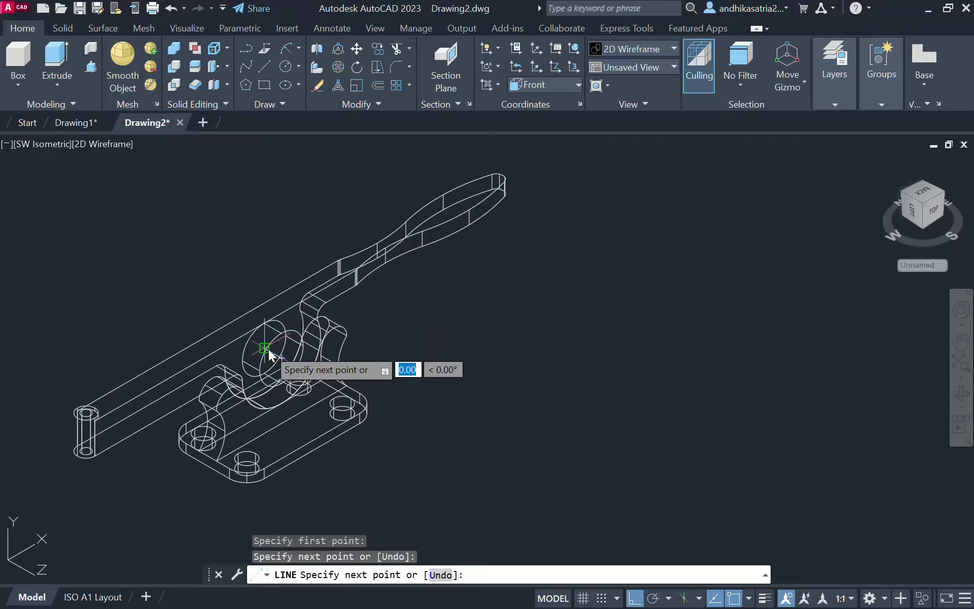
key(Escape)
Move the flanged pin with its centre line, midpoint to midpoint, onto the lug hole's axis line, and erase the pin's centre line
middle_drag(572, 334, 271, 356)
scroll(274, 355, down, 2)
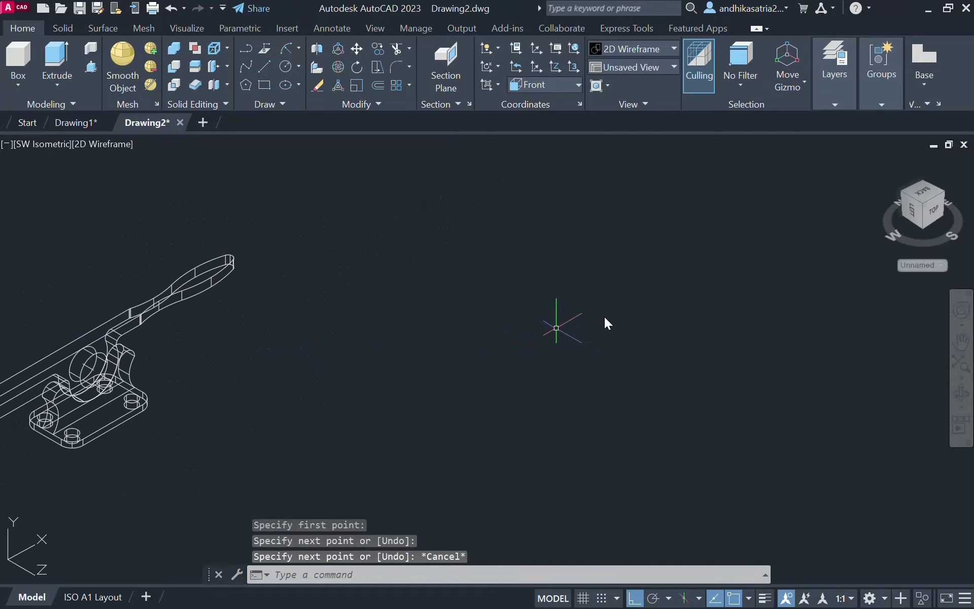
scroll(603, 317, down, 2)
middle_drag(602, 317, 573, 347)
click(574, 148)
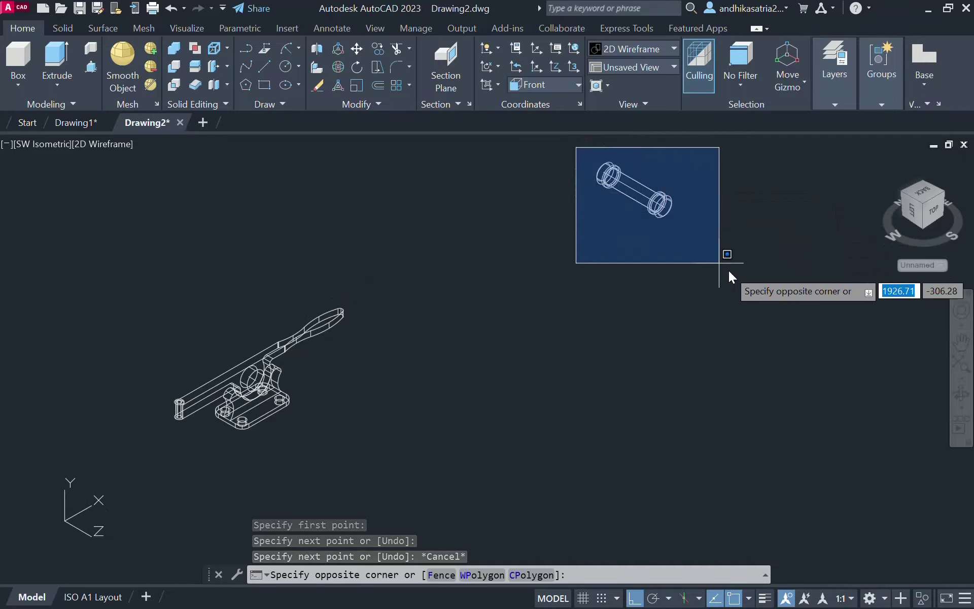
click(726, 263)
text(M)
key(Return)
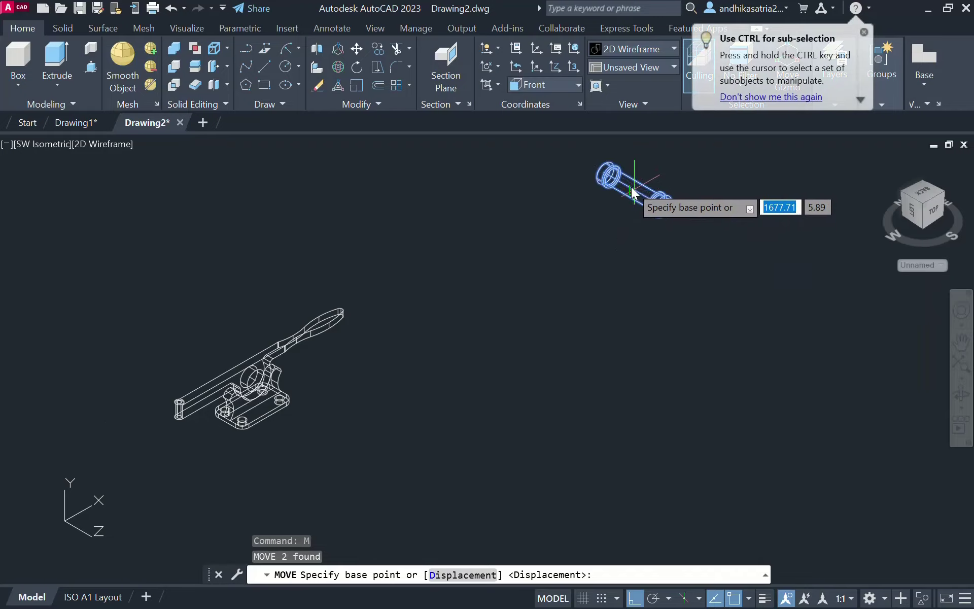
scroll(630, 190, up, 5)
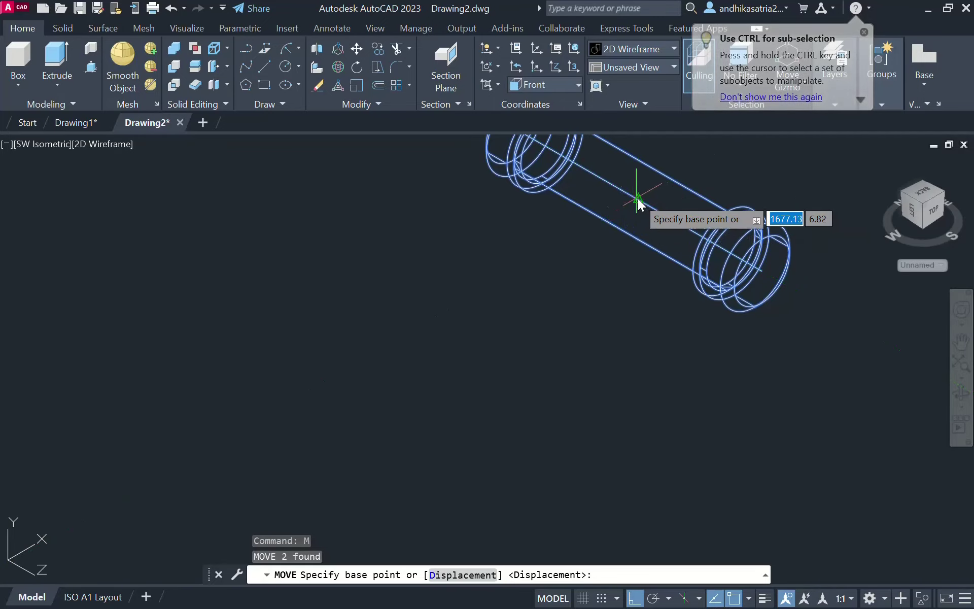
click(641, 205)
scroll(279, 326, down, 4)
scroll(280, 395, down, 2)
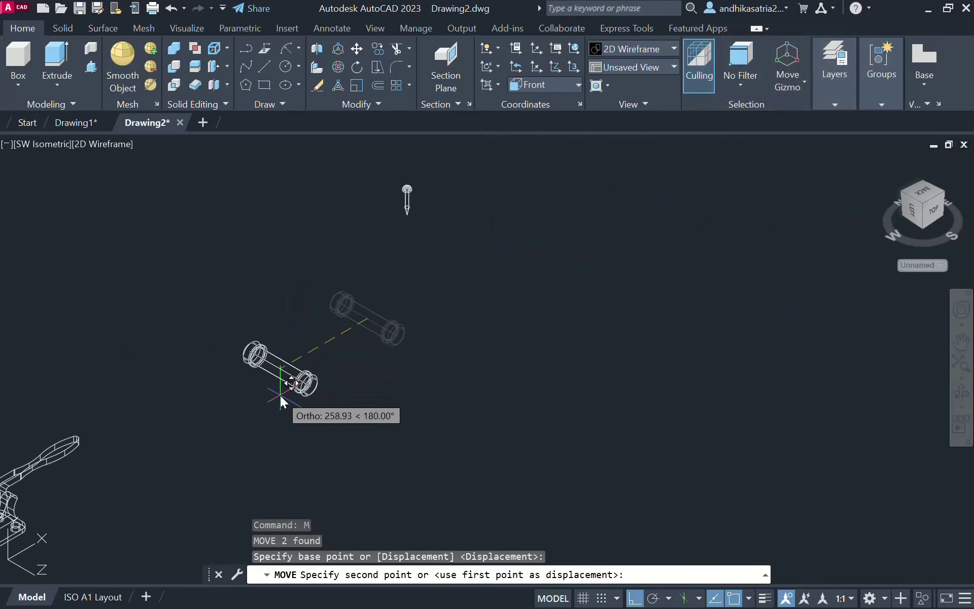
middle_drag(280, 395, 712, 197)
scroll(538, 253, up, 4)
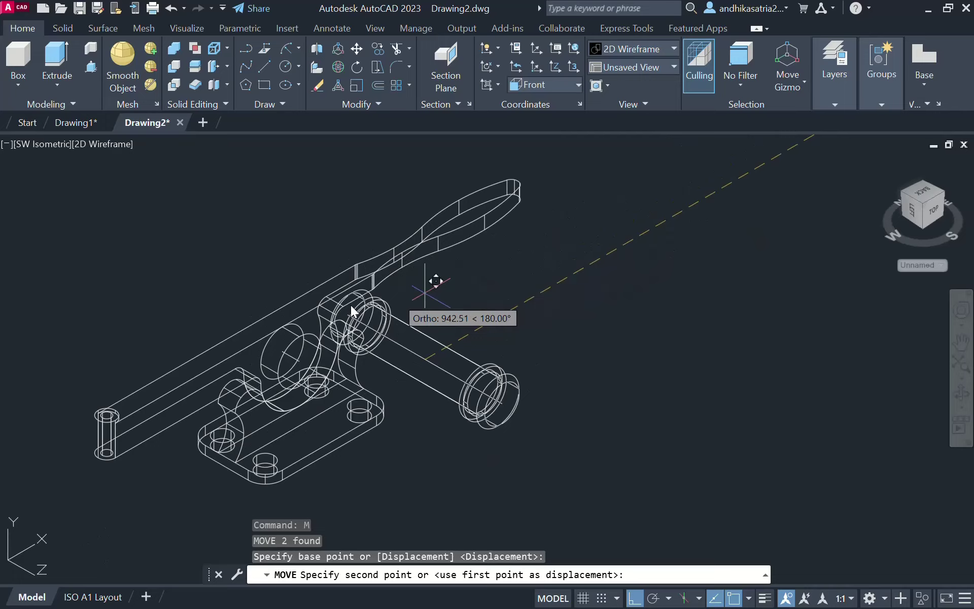
click(292, 361)
click(305, 367)
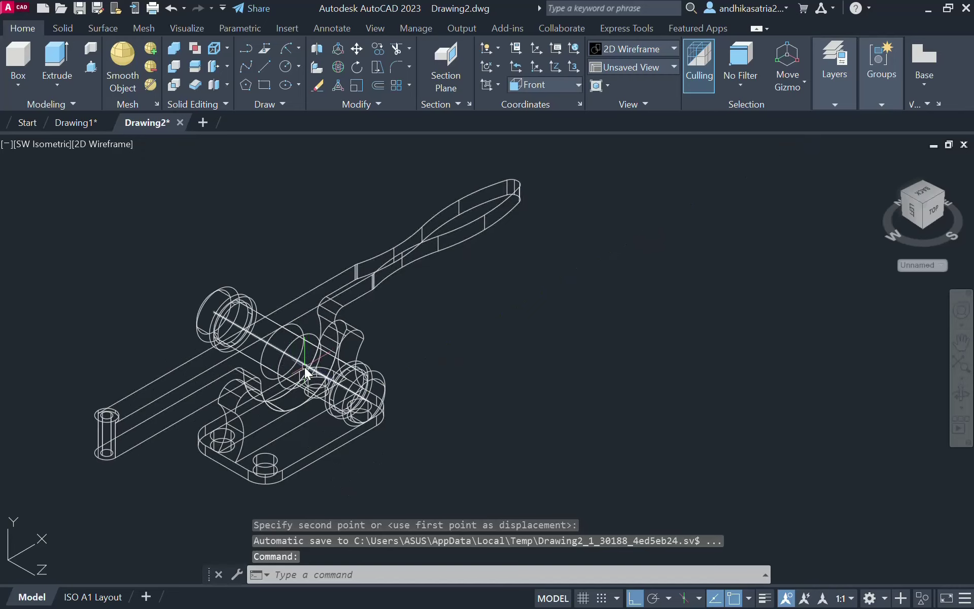
key(Delete)
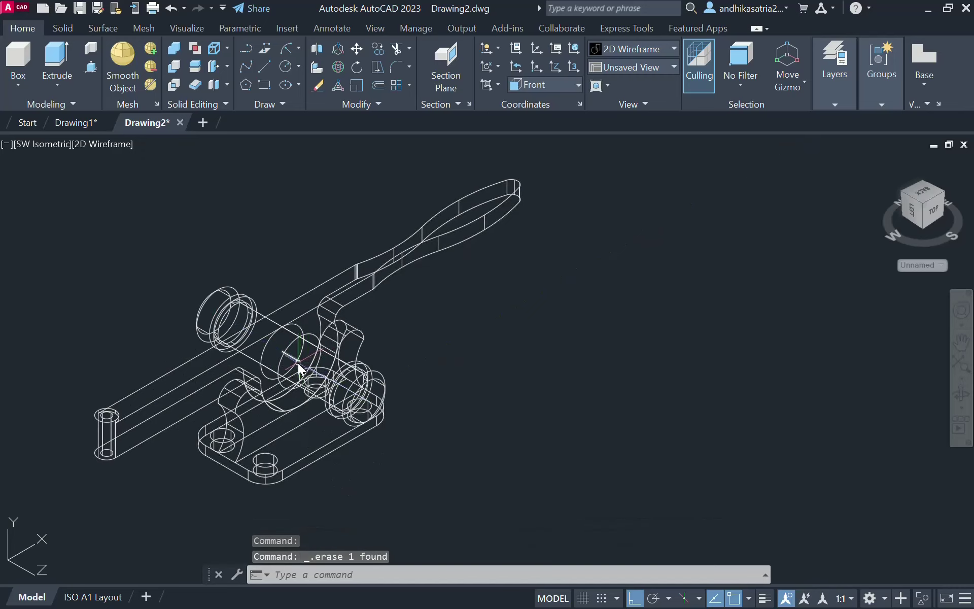
Move the round-headed pointed pin from the centre of its head's underside to the top centre of the hole at the lever's end
scroll(487, 330, down, 4)
middle_drag(558, 344, 451, 397)
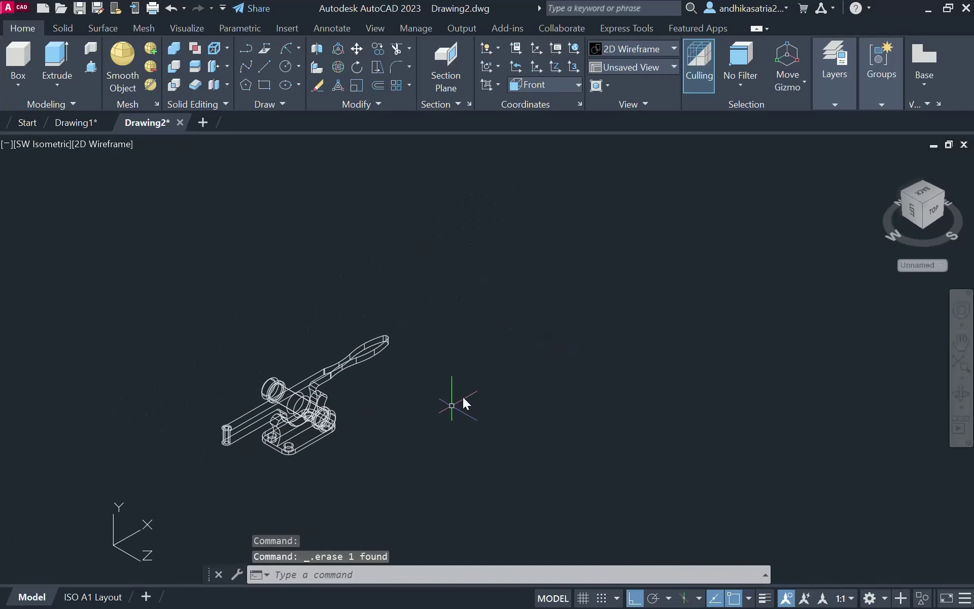
scroll(452, 398, down, 2)
click(619, 212)
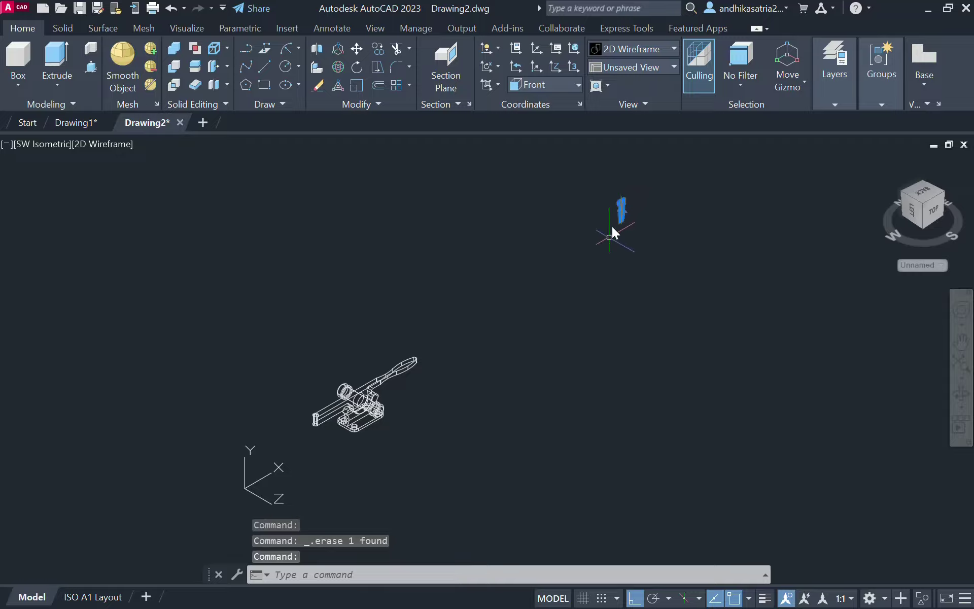
scroll(305, 416, up, 8)
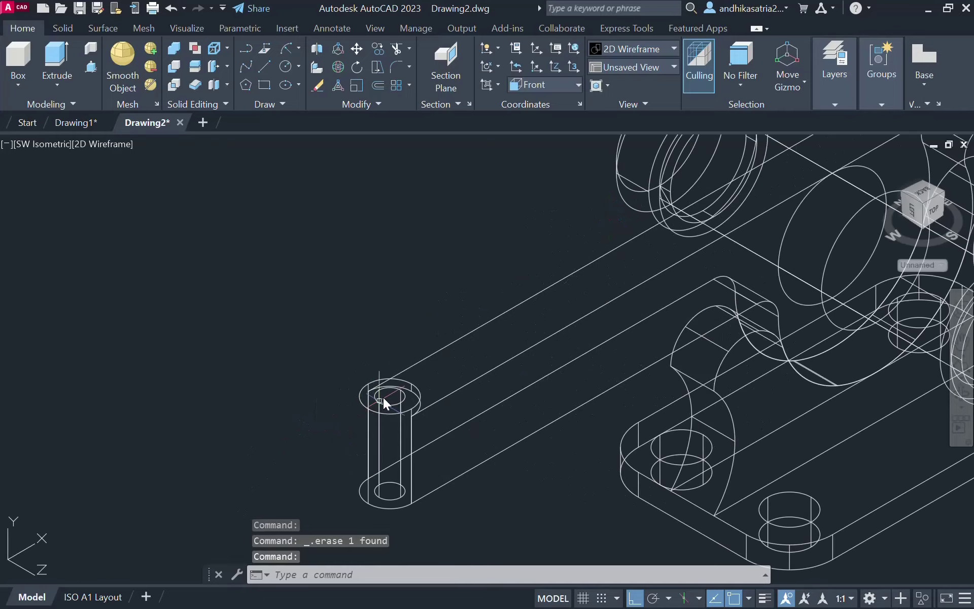
scroll(612, 347, down, 7)
middle_drag(752, 269, 248, 591)
scroll(456, 401, up, 5)
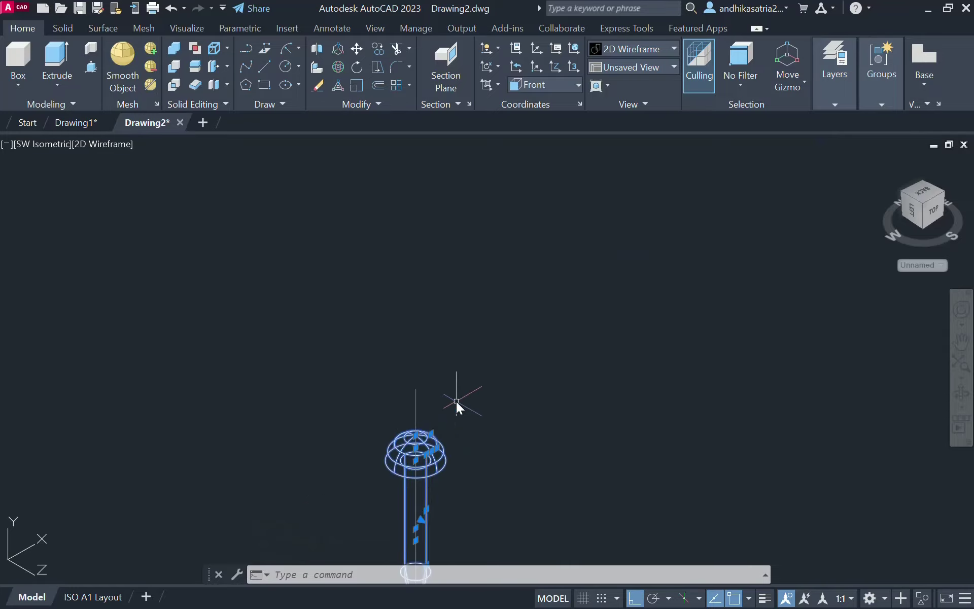
middle_drag(461, 472, 466, 321)
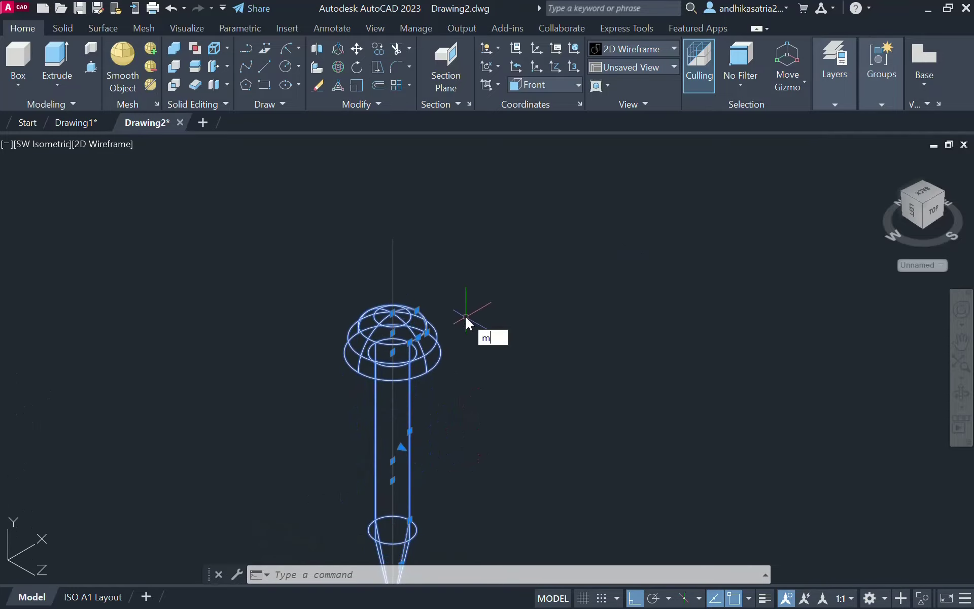
key(Return)
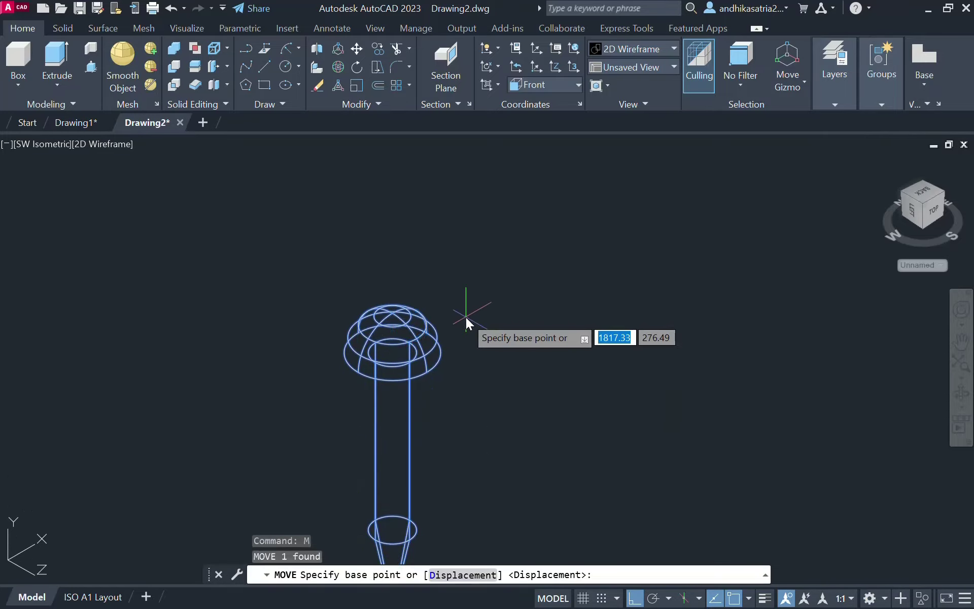
click(394, 354)
scroll(346, 381, down, 5)
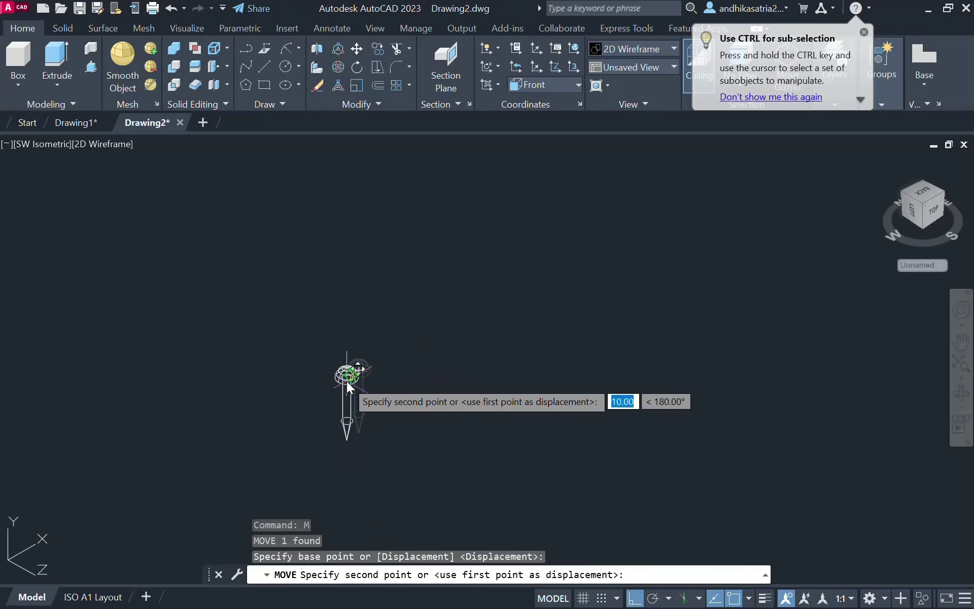
scroll(325, 421, down, 3)
scroll(421, 327, up, 10)
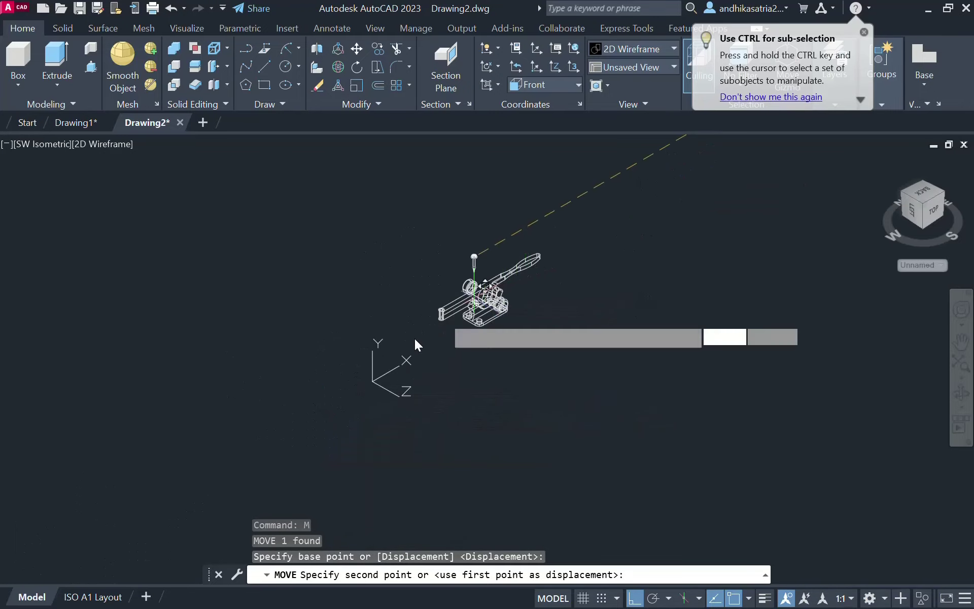
middle_drag(439, 400, 351, 541)
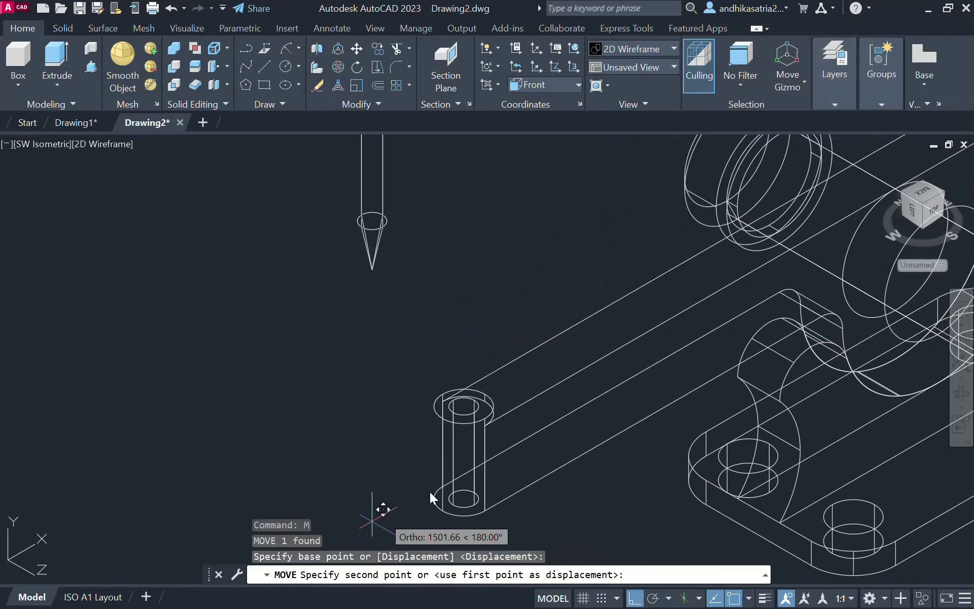
click(464, 401)
Set the visual style to Conceptual and orbit the assembled lever device slightly
scroll(597, 388, down, 5)
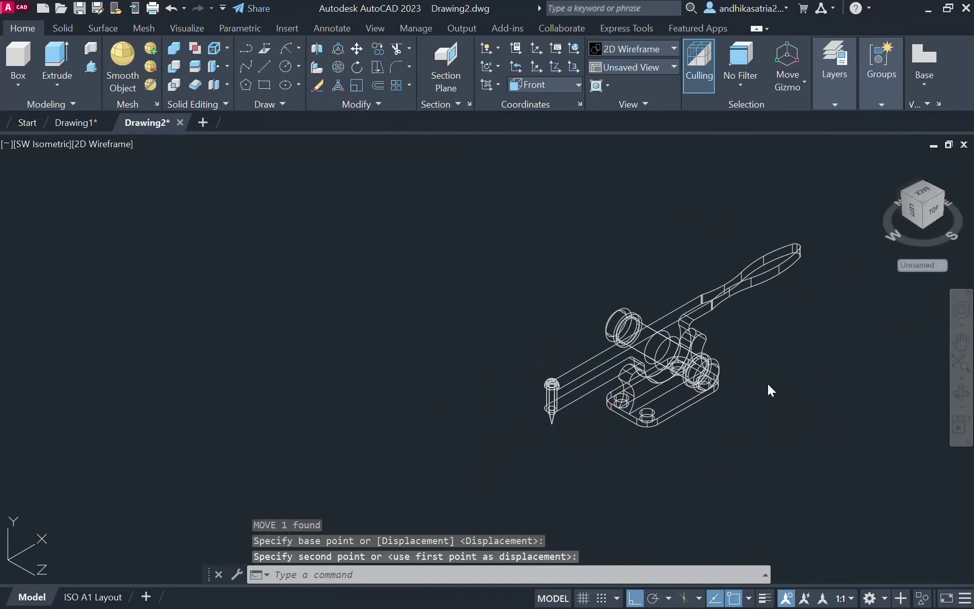
middle_drag(768, 383, 553, 385)
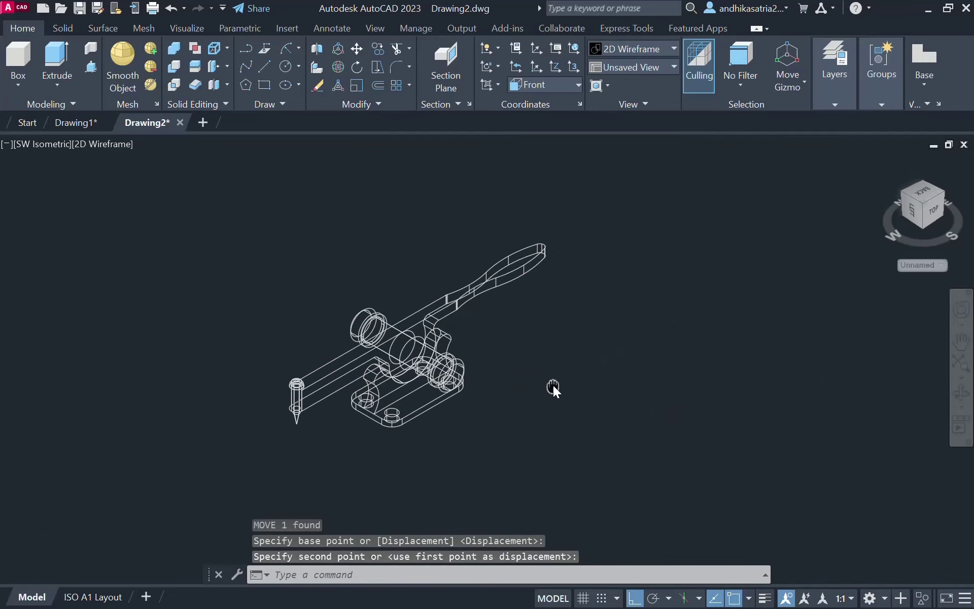
click(102, 146)
click(170, 203)
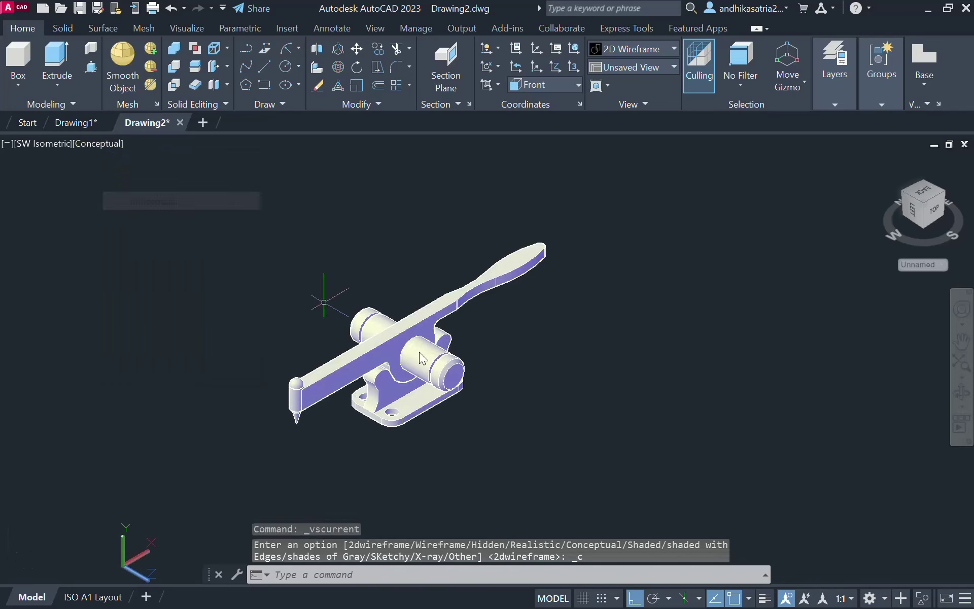
mouse_move(501, 381)
shift+middle_down()
mouse_move(446, 309)
mouse_move(334, 324)
mouse_move(492, 370)
shift+middle_up()
Open the ISO A1 layout and delete its existing viewport
click(92, 596)
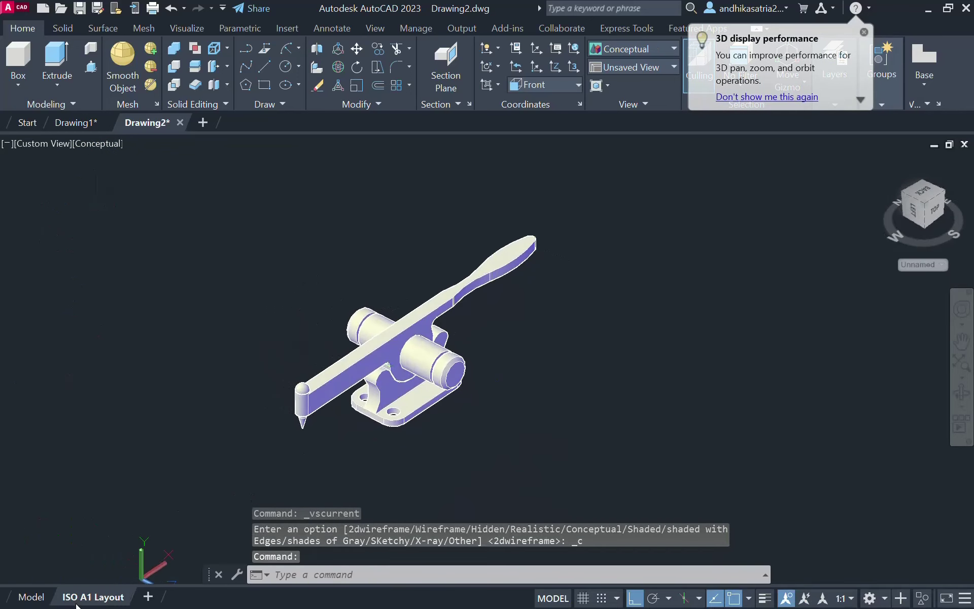
click(642, 332)
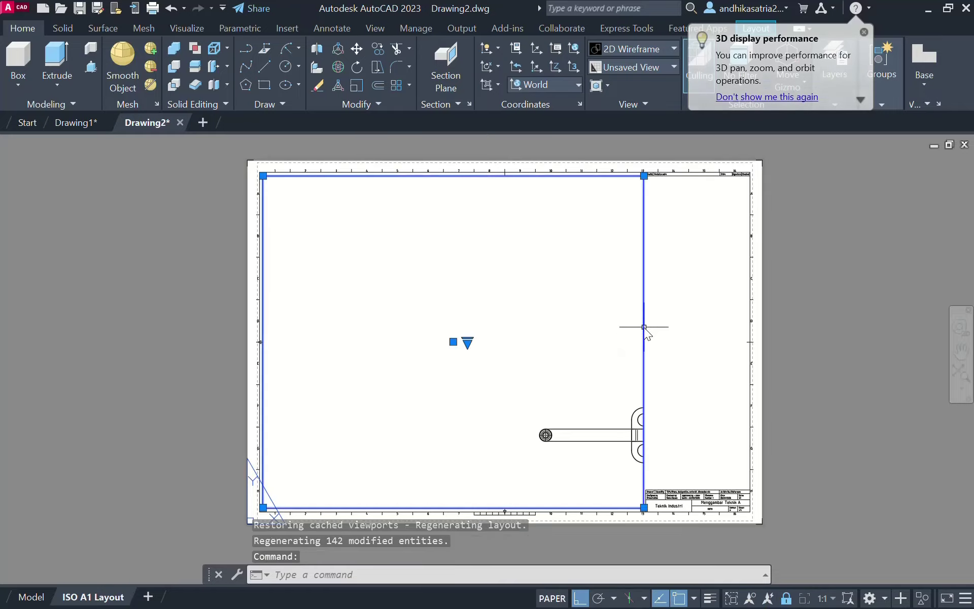
key(Delete)
Create a 1:2 front base view from model space on the sheet, with a projected isometric view beside it and a top view below
click(927, 78)
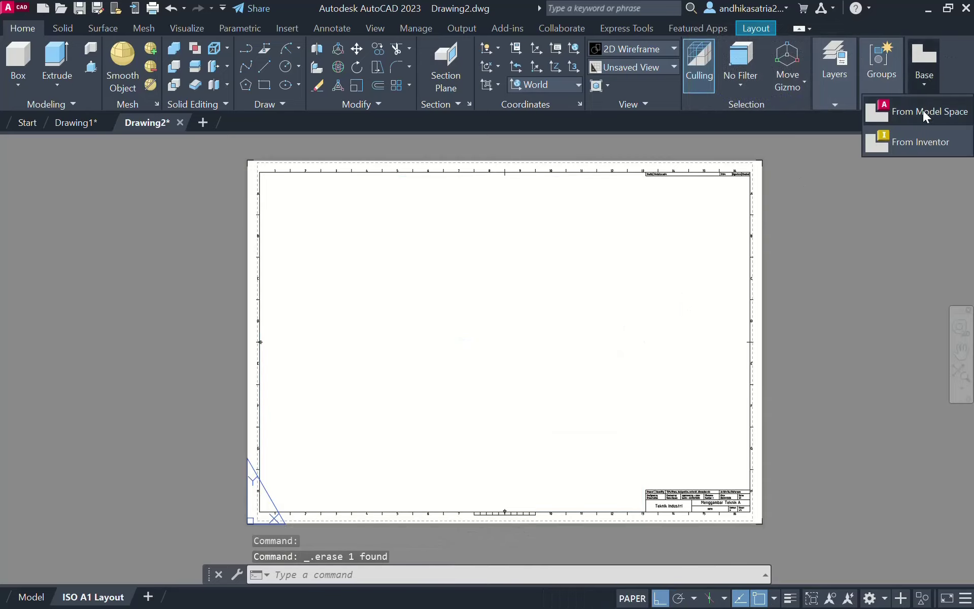
click(924, 110)
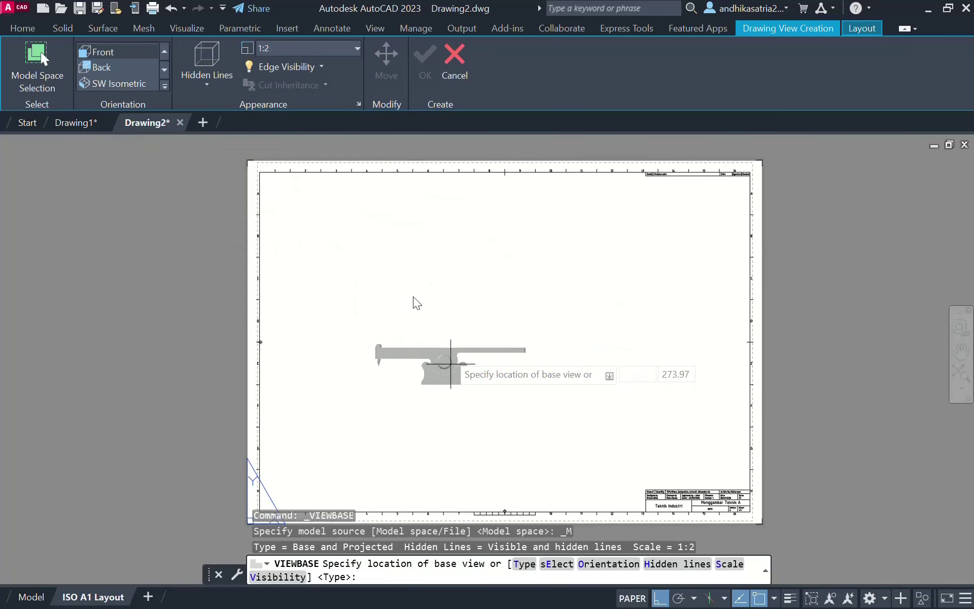
click(370, 232)
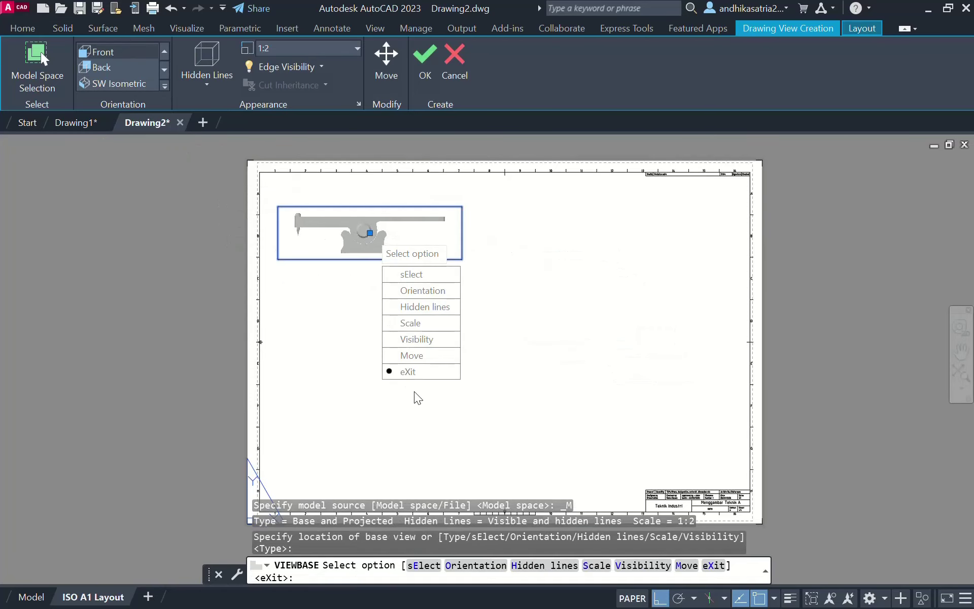
click(408, 372)
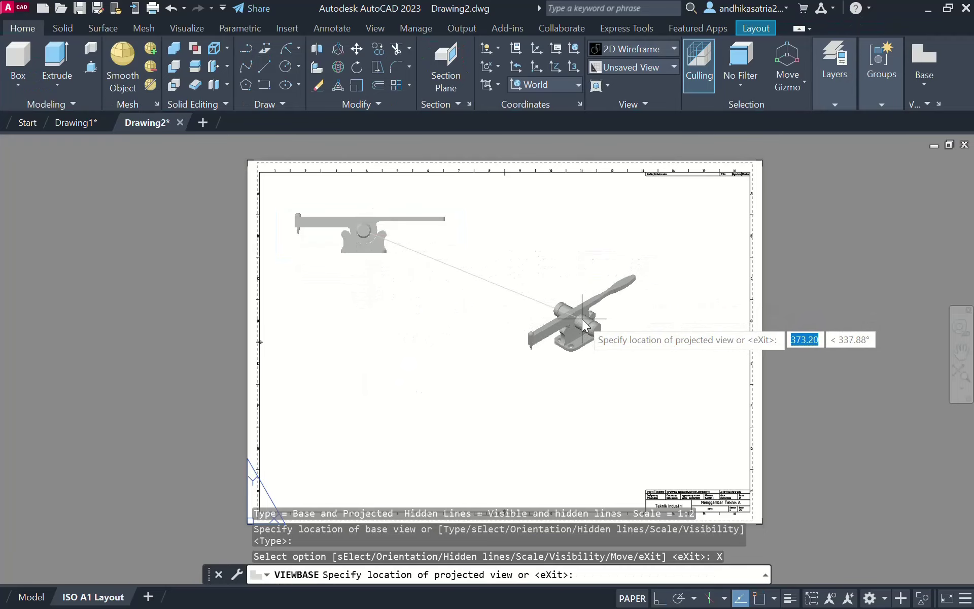
click(583, 322)
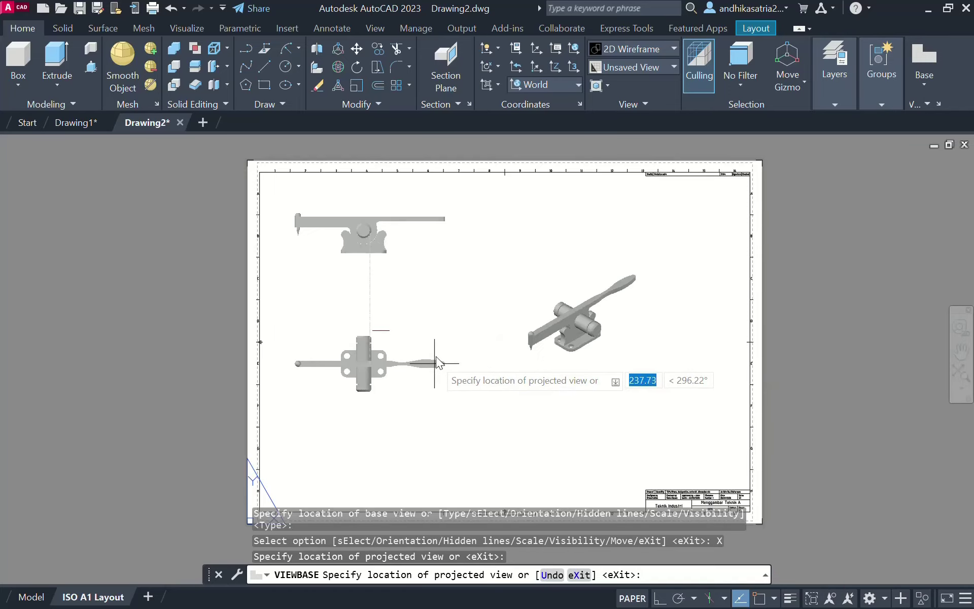
click(432, 355)
right_click(532, 374)
click(609, 382)
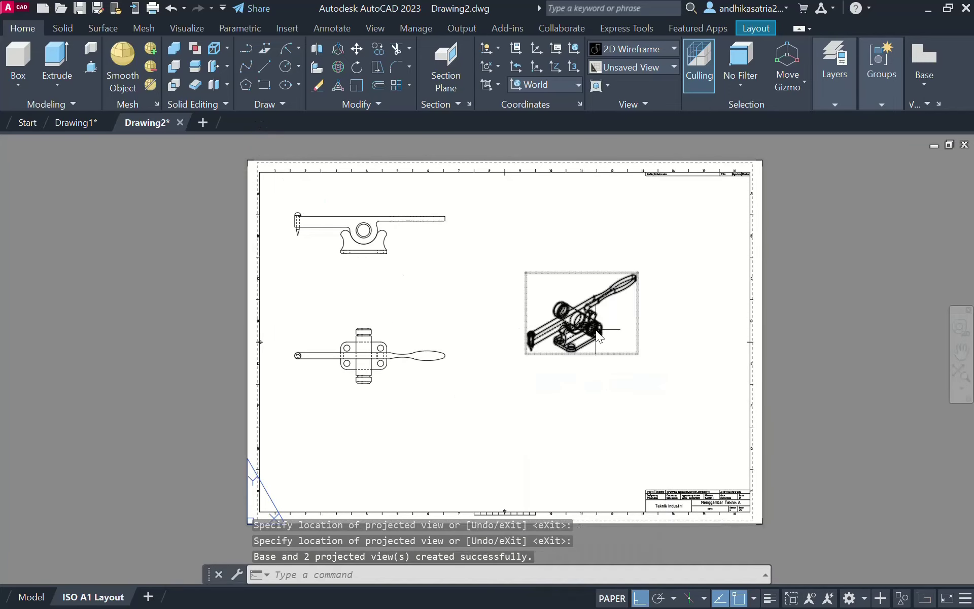
Set the isometric drawing view's display style to Shaded with visible lines
click(583, 315)
click(158, 79)
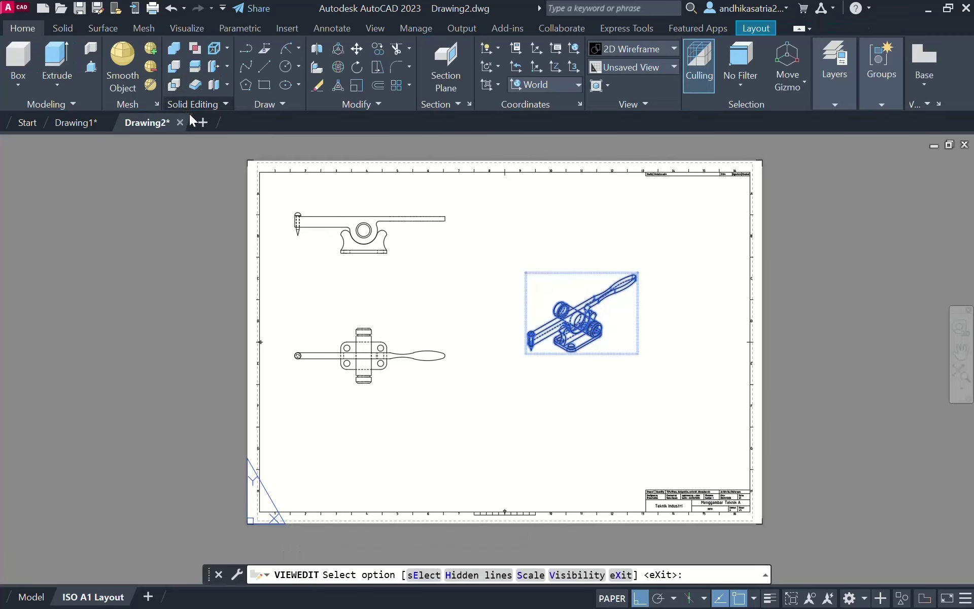
click(106, 68)
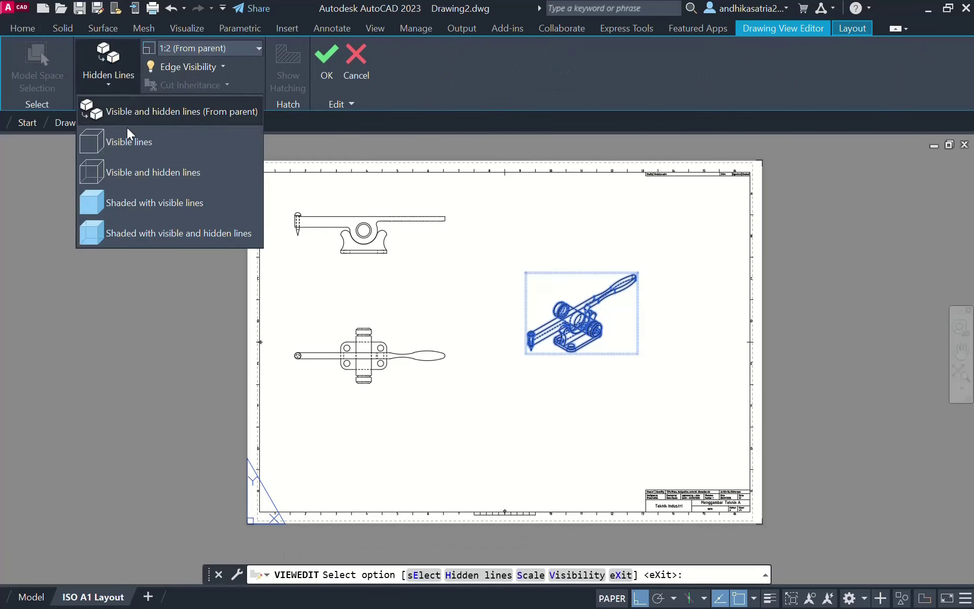
click(128, 197)
click(535, 412)
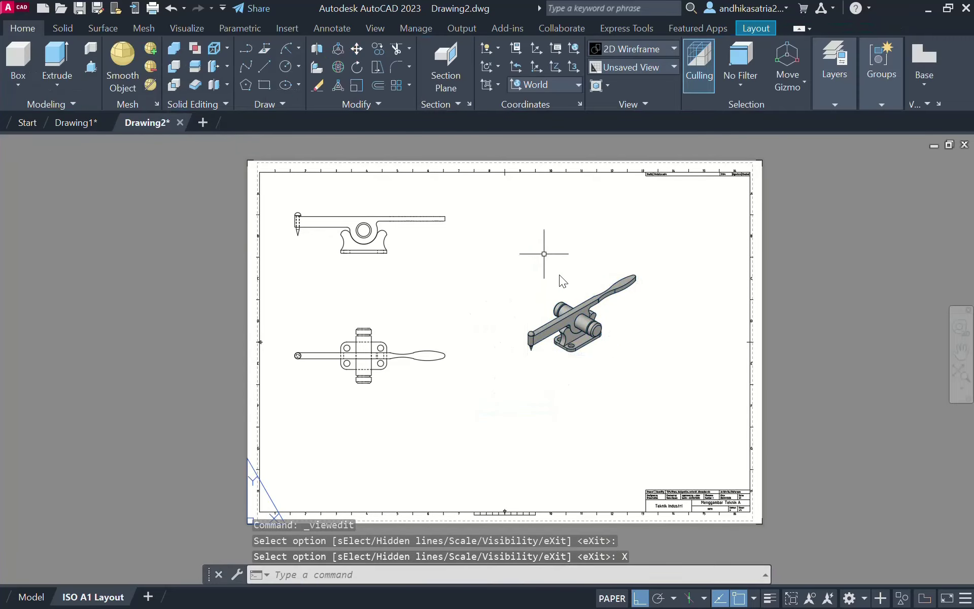
scroll(599, 331, up, 6)
scroll(542, 344, down, 6)
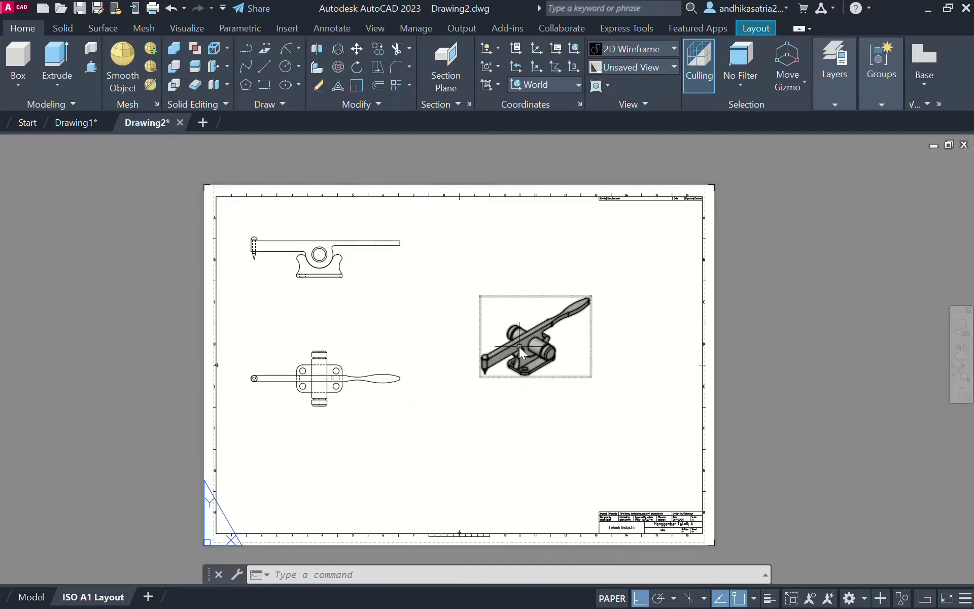
scroll(519, 346, up, 2)
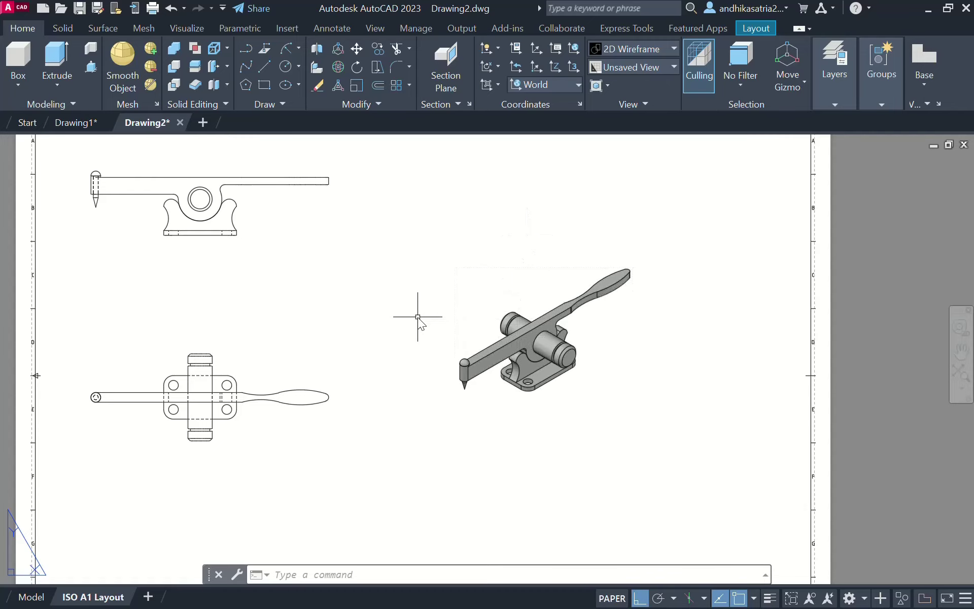
scroll(449, 324, down, 2)
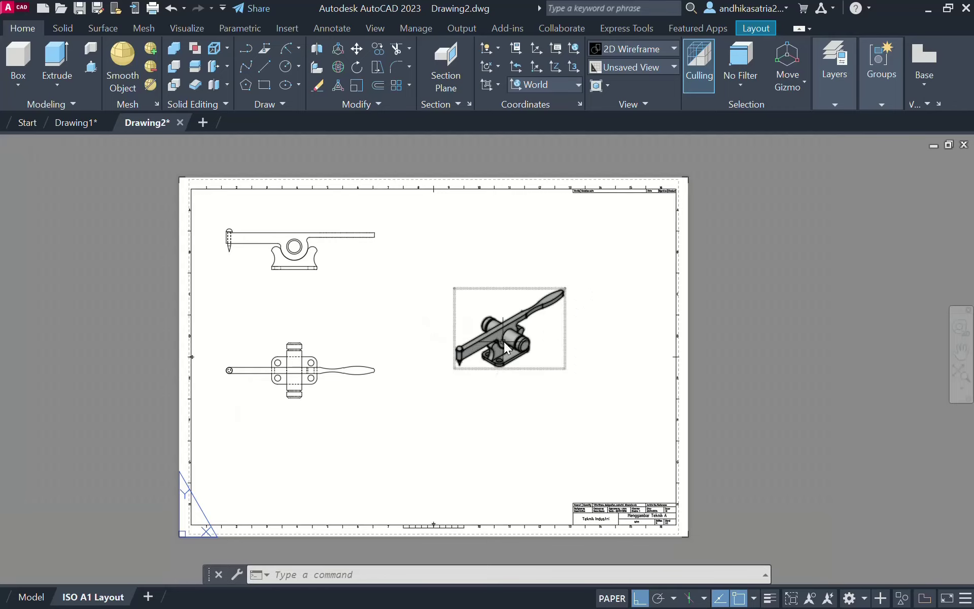
scroll(536, 318, up, 2)
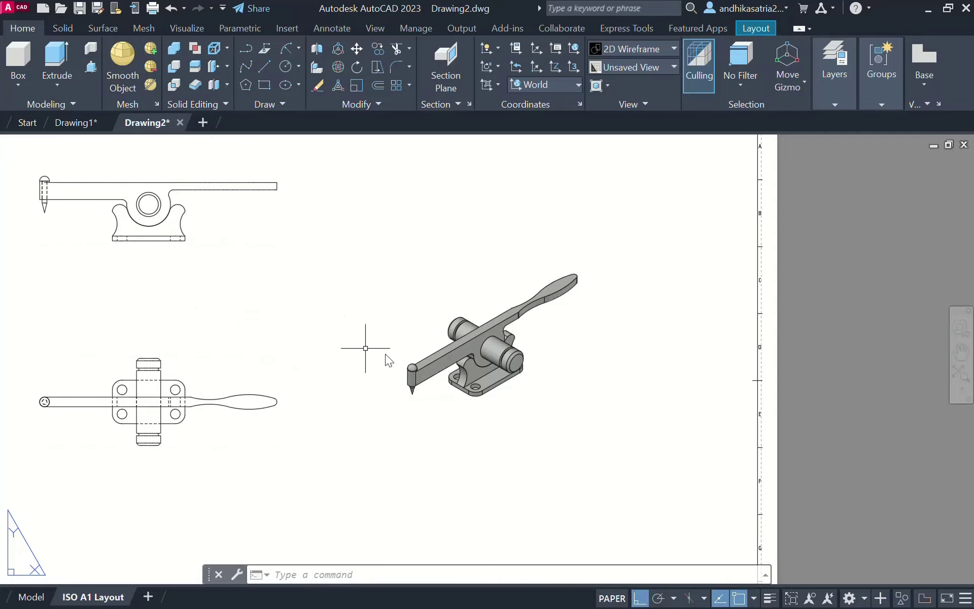
scroll(593, 479, down, 3)
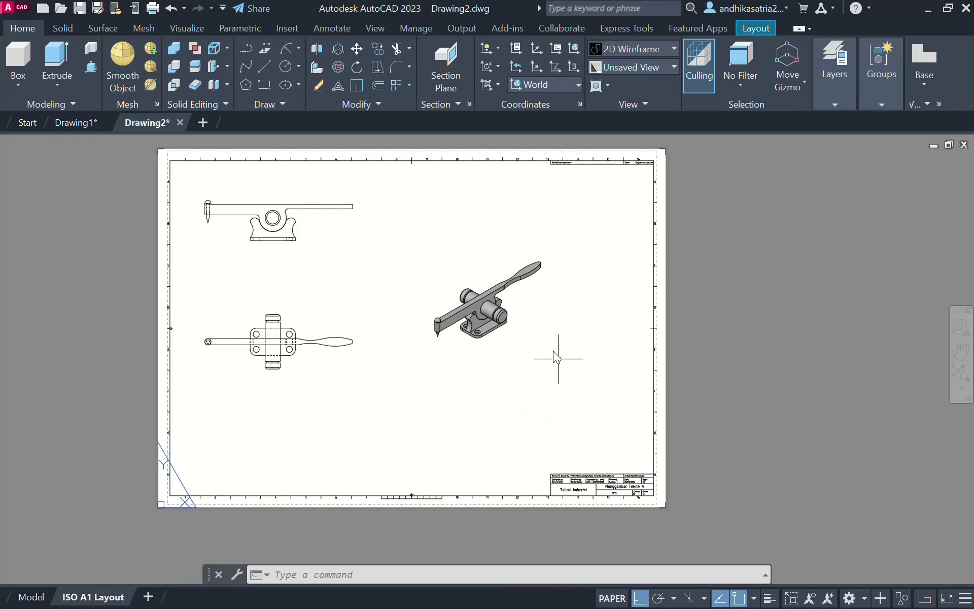
middle_drag(558, 359, 573, 378)
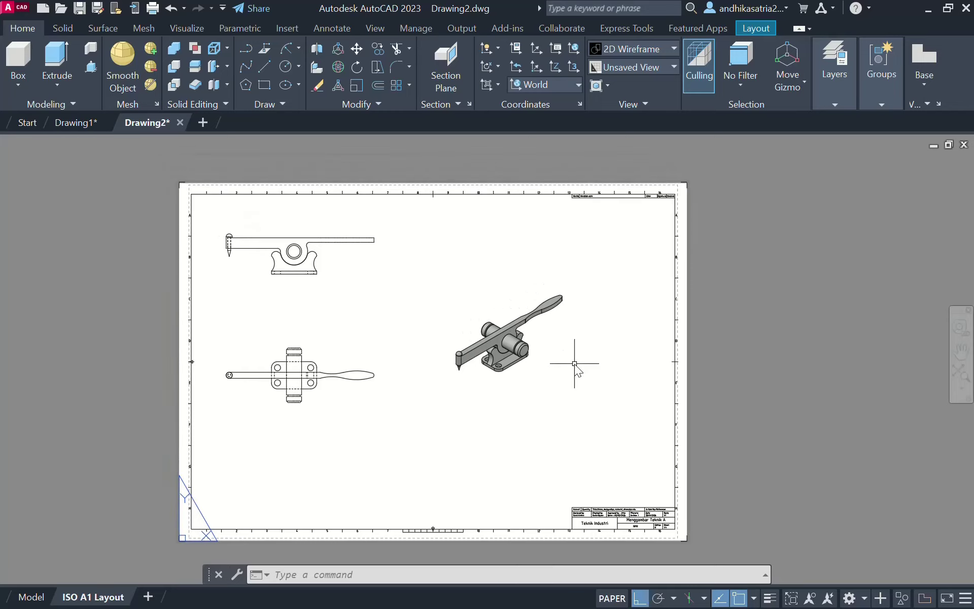